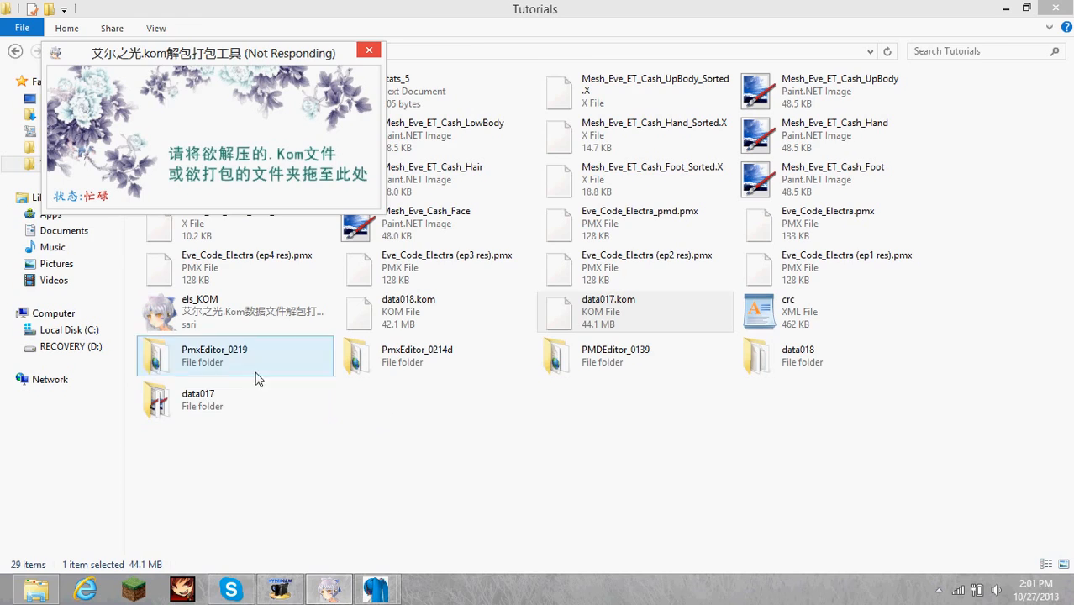
Switch to the Pmx編集 window and start importing a model file.
{"action": "mouse_move", "coordinate": [378, 586]}
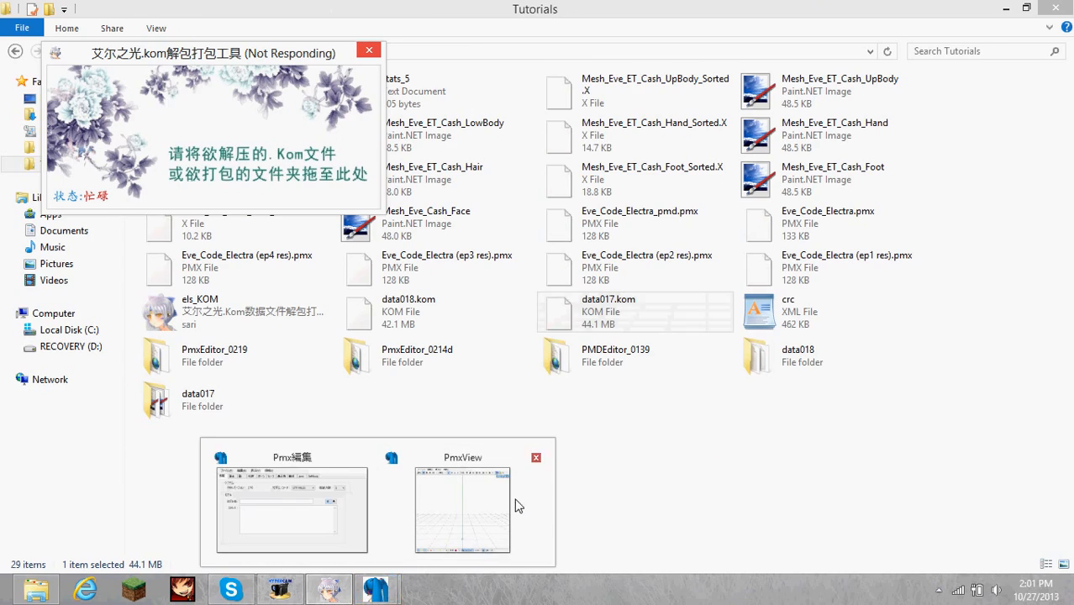
{"action": "mouse_move", "coordinate": [297, 495]}
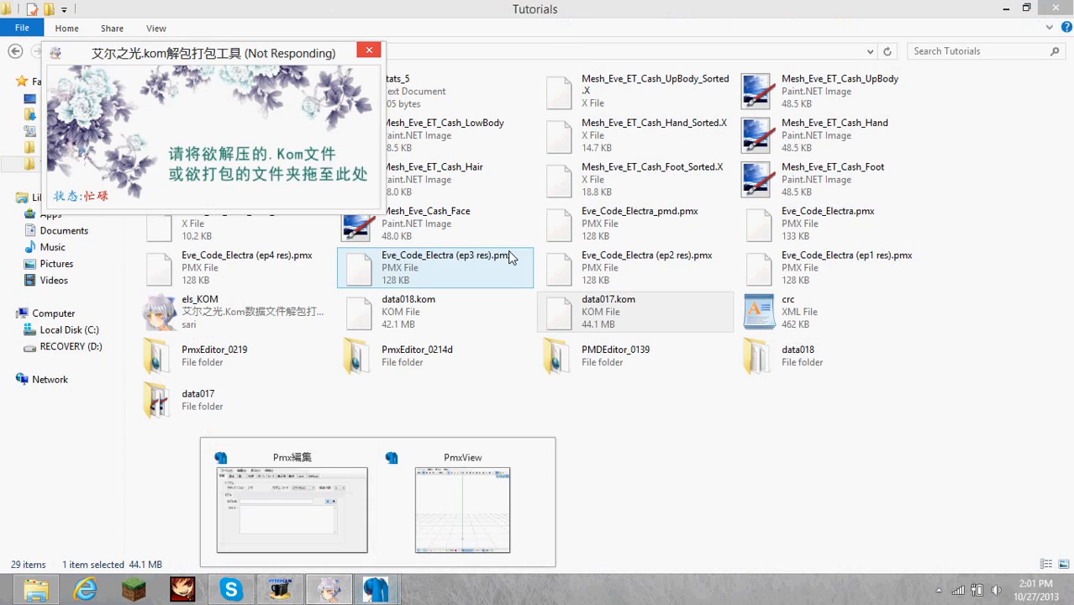
{"action": "left_click", "coordinate": [269, 529]}
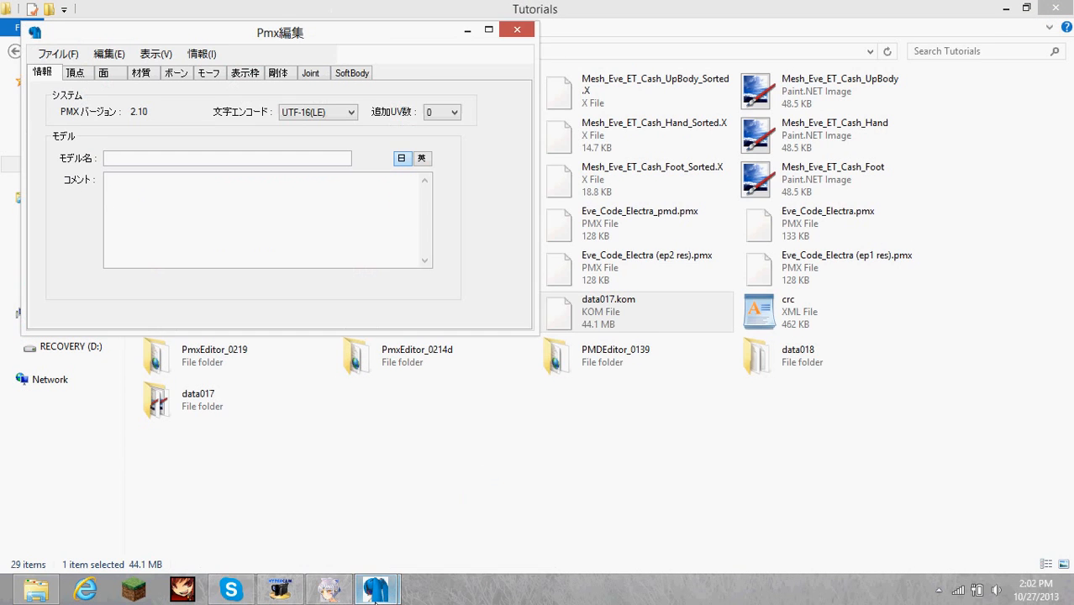
{"action": "left_click_drag", "start_coordinate": [361, 33], "coordinate": [412, 49]}
{"action": "left_click", "coordinate": [298, 53]}
{"action": "left_click", "coordinate": [66, 59]}
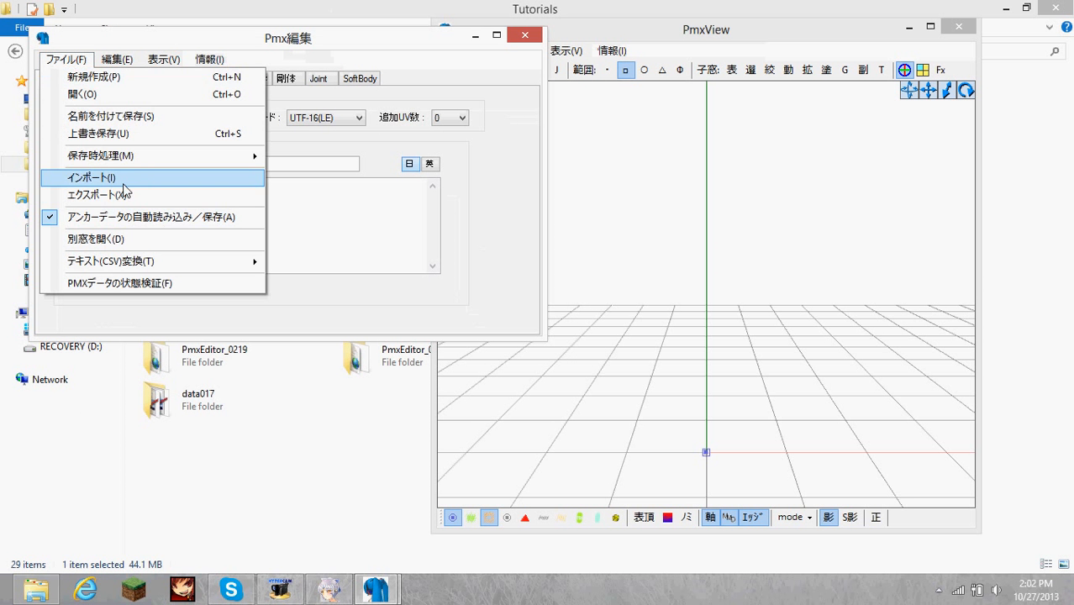
{"action": "left_click", "coordinate": [225, 178]}
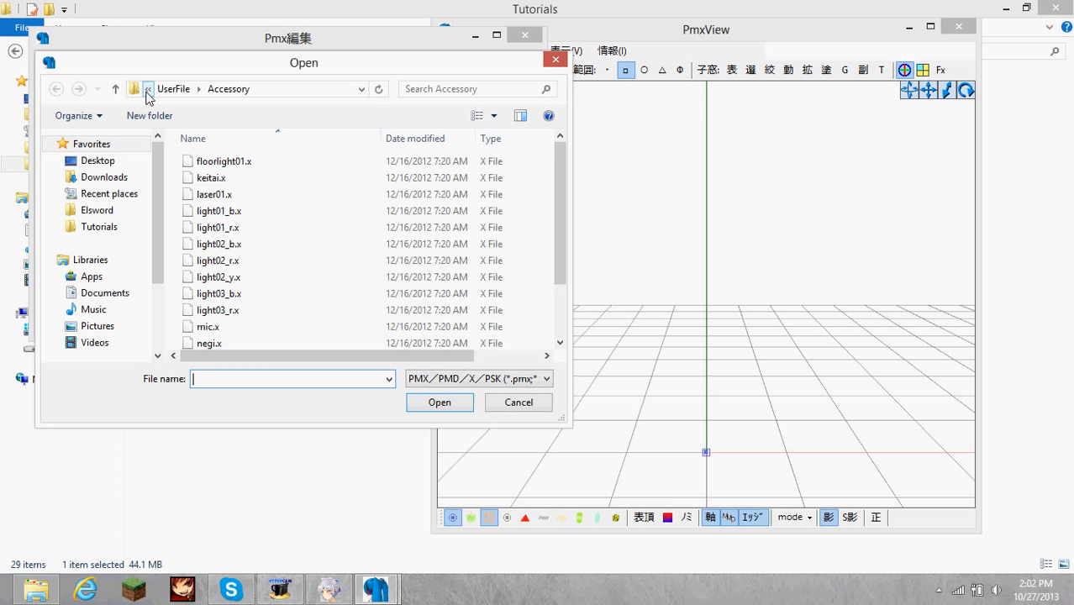
Browse to the data017 folder inside the Tutorials folder for the import.
{"action": "left_click", "coordinate": [109, 229]}
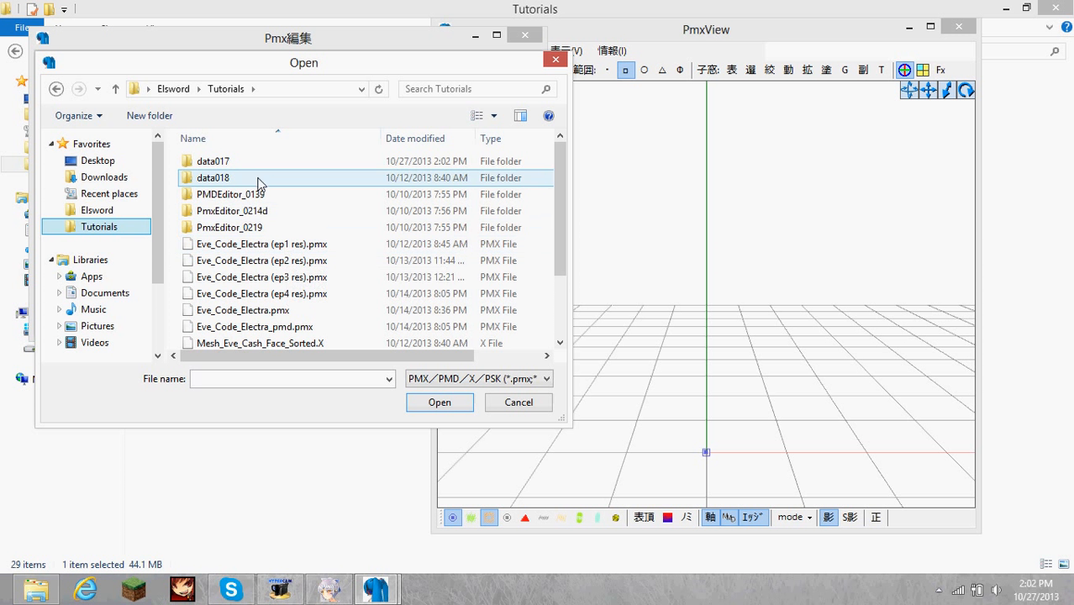
{"action": "left_click", "coordinate": [263, 180]}
{"action": "left_click", "coordinate": [58, 90]}
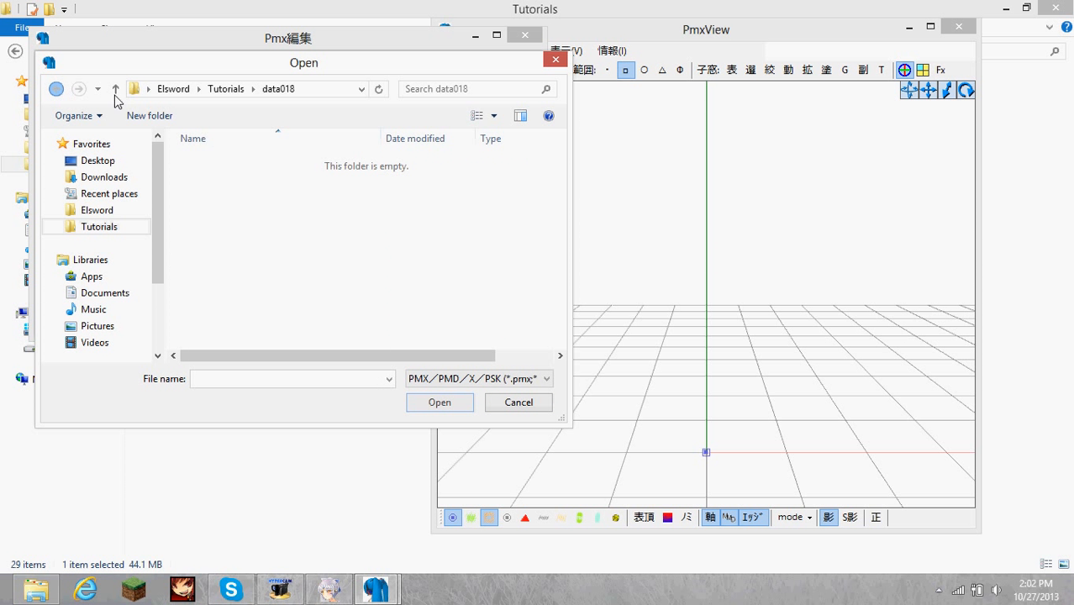
{"action": "left_click", "coordinate": [56, 89]}
{"action": "double_click", "coordinate": [210, 161]}
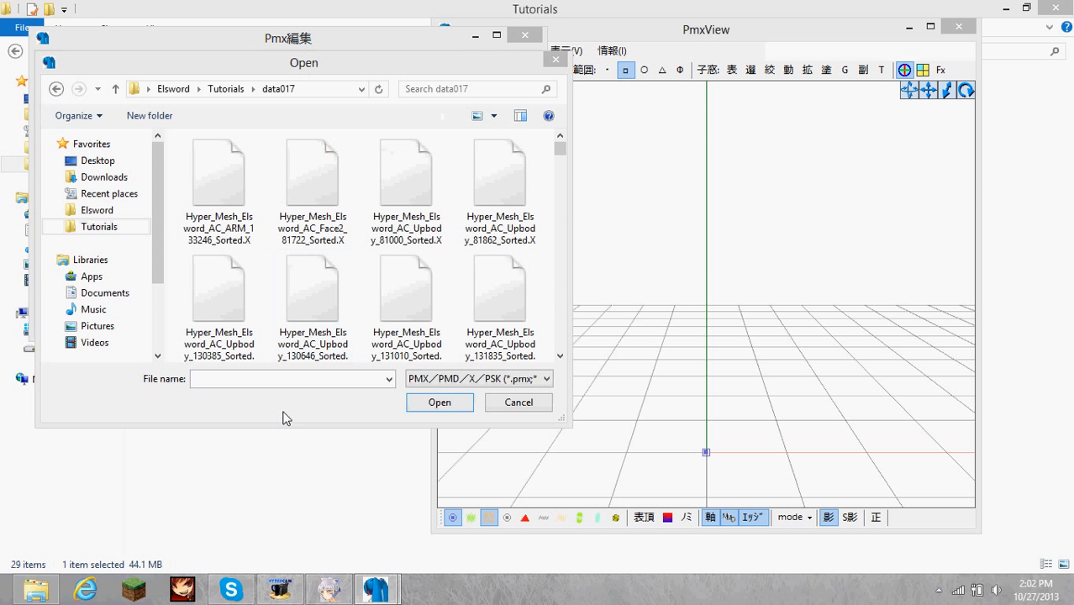
Check the KOM extraction tool's status and search the data017 folder for "mesh_elsword_eis".
{"action": "left_click", "coordinate": [336, 584]}
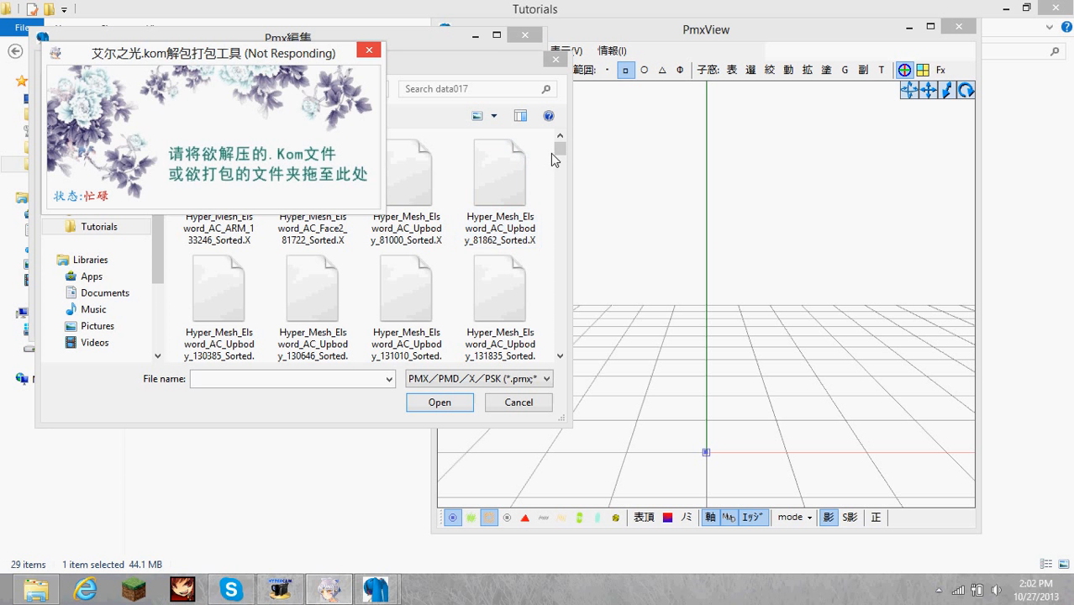
{"action": "mouse_move", "coordinate": [560, 158]}
{"action": "left_mouse_down"}
{"action": "mouse_move", "coordinate": [560, 357]}
{"action": "mouse_move", "coordinate": [558, 145]}
{"action": "left_mouse_up"}
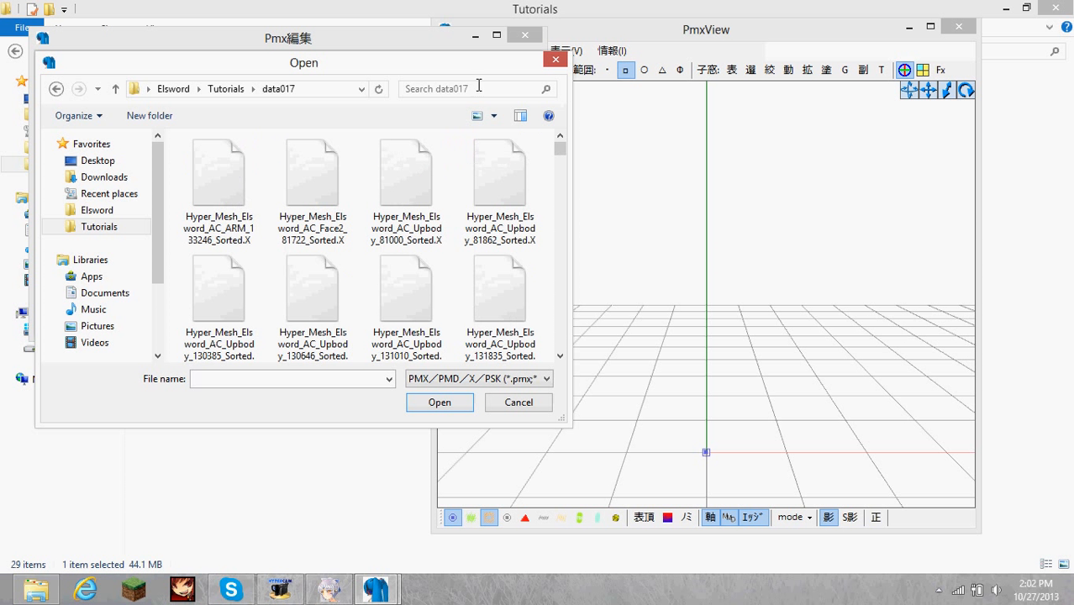
{"action": "left_click", "coordinate": [460, 90]}
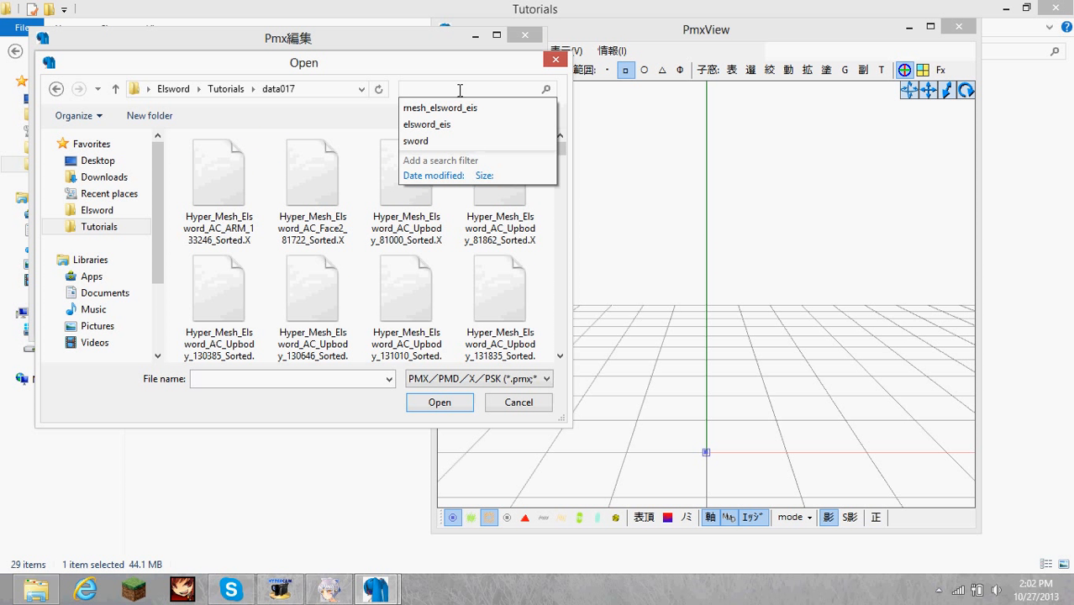
{"action": "key", "text": "Down"}
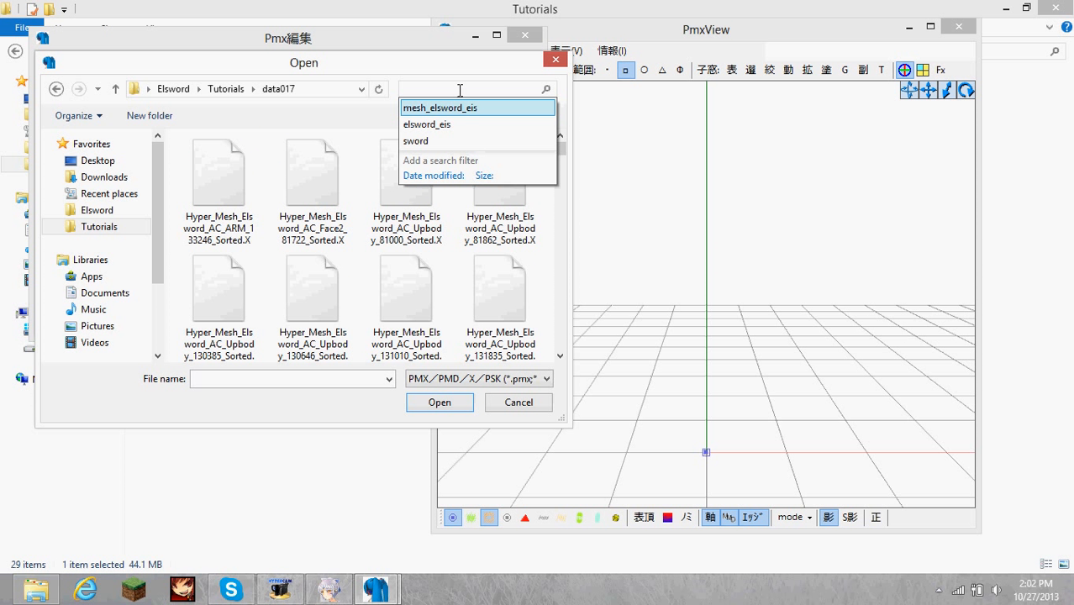
{"action": "left_click", "coordinate": [471, 107]}
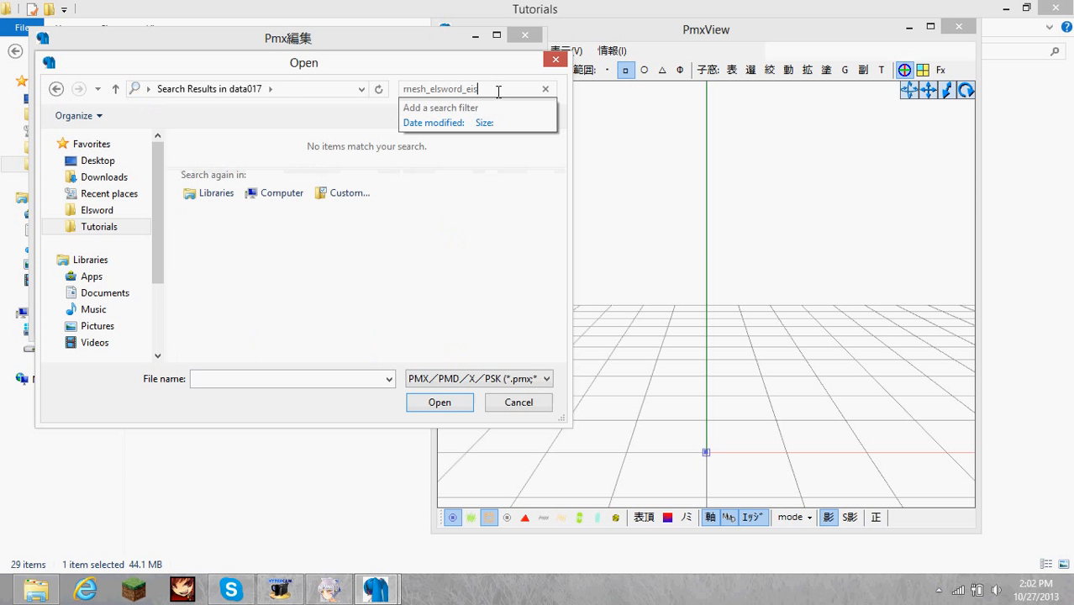
{"action": "left_click", "coordinate": [545, 88]}
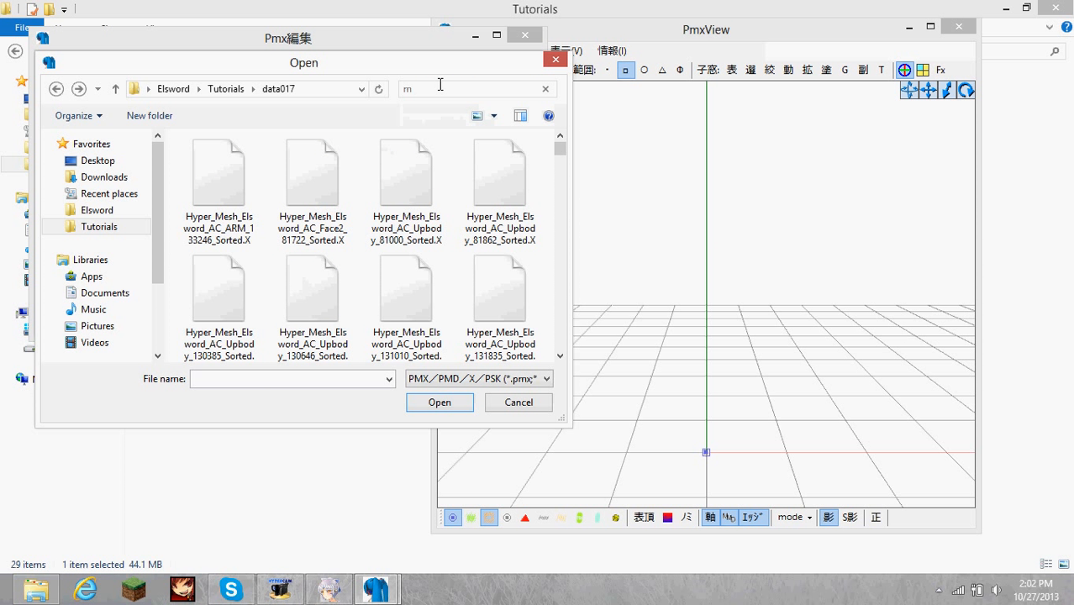
Search the data017 folder for "elsword" and "IS", and clear the search.
{"action": "type", "text": "elsw"}
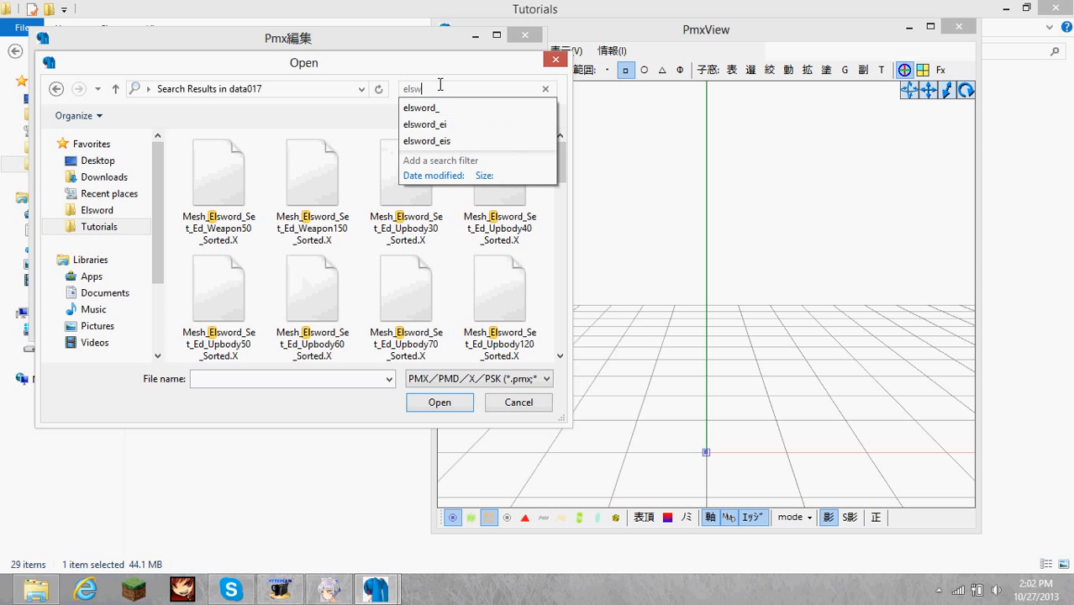
{"action": "type", "text": "ord"}
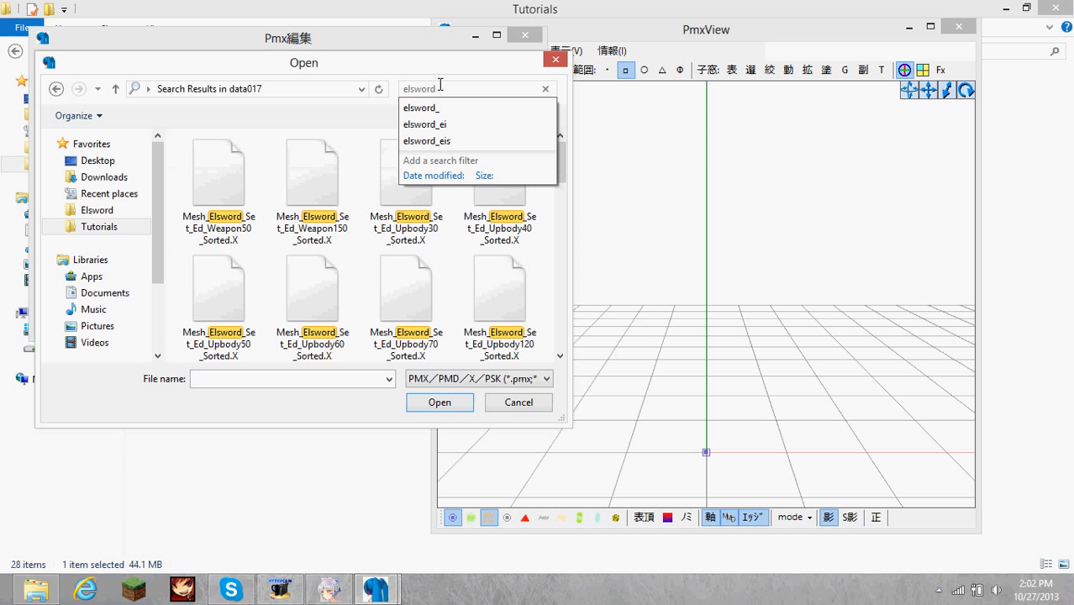
{"action": "key", "text": "BackSpace"}
{"action": "key", "text": "BackSpace"}
{"action": "key", "text": "BackSpace"}
{"action": "key", "text": "BackSpace"}
{"action": "key", "text": "BackSpace"}
{"action": "key", "text": "BackSpace"}
{"action": "key", "text": "BackSpace"}
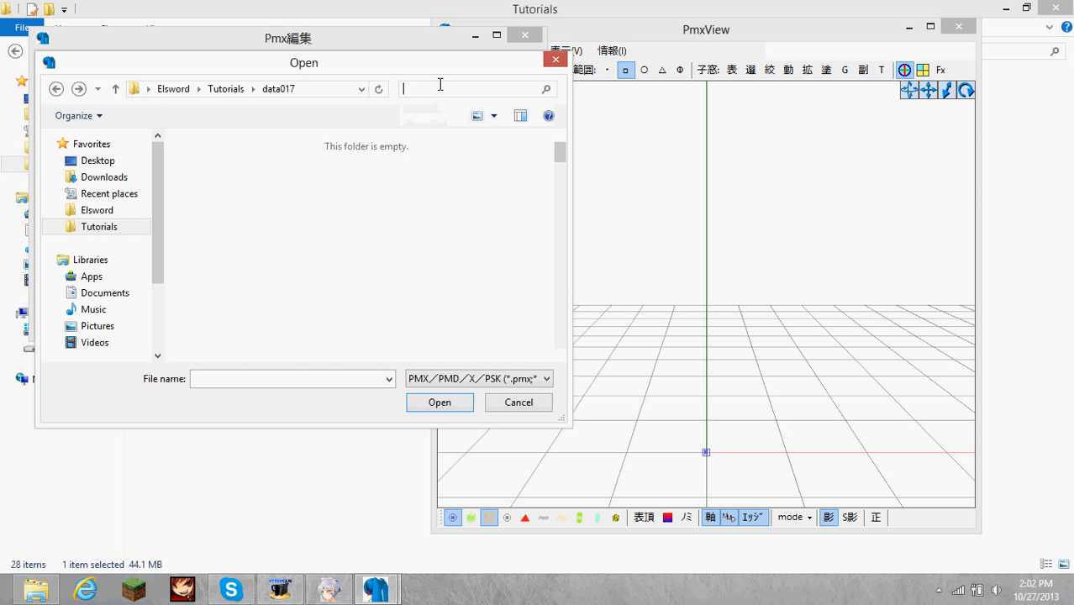
{"action": "type", "text": "IS"}
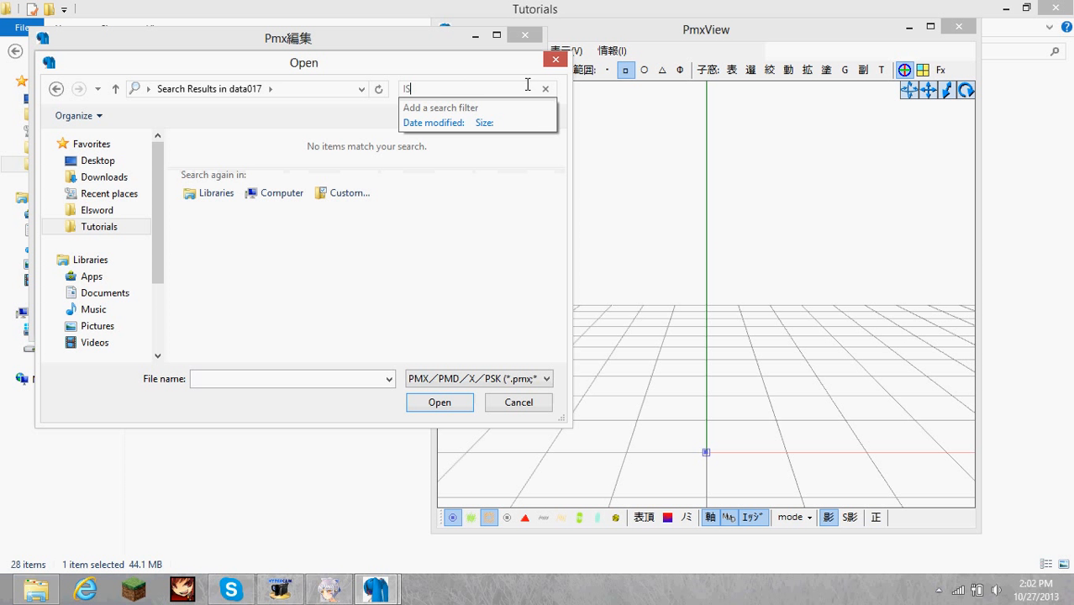
{"action": "key", "text": "BackSpace"}
{"action": "key", "text": "BackSpace"}
Check whether the KOM extraction tool has finished unpacking and return to the import file selection.
{"action": "left_click", "coordinate": [328, 590]}
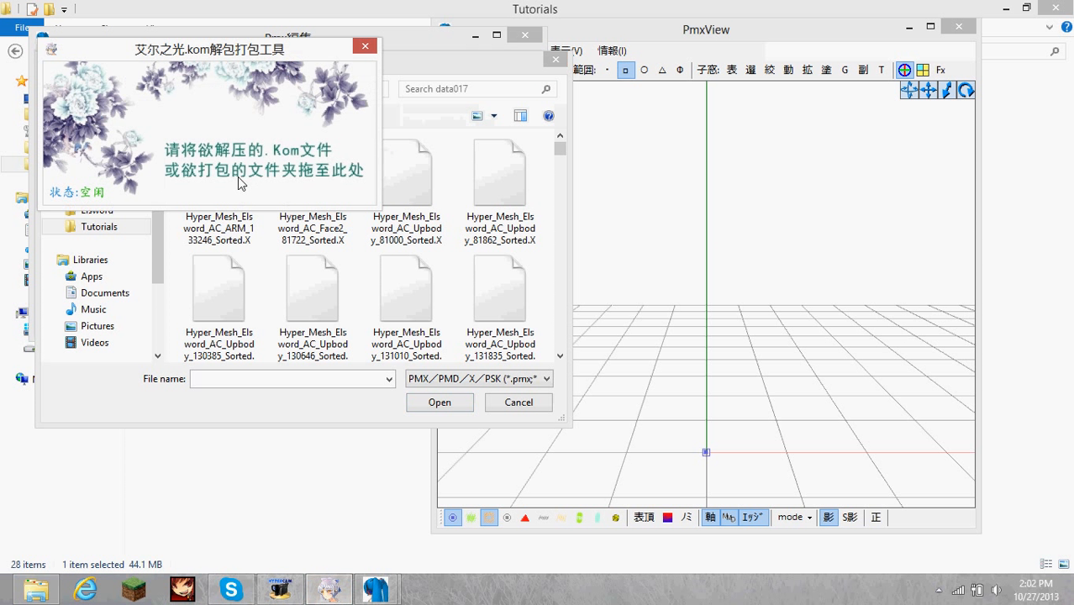
{"action": "left_click_drag", "start_coordinate": [331, 47], "coordinate": [316, 46]}
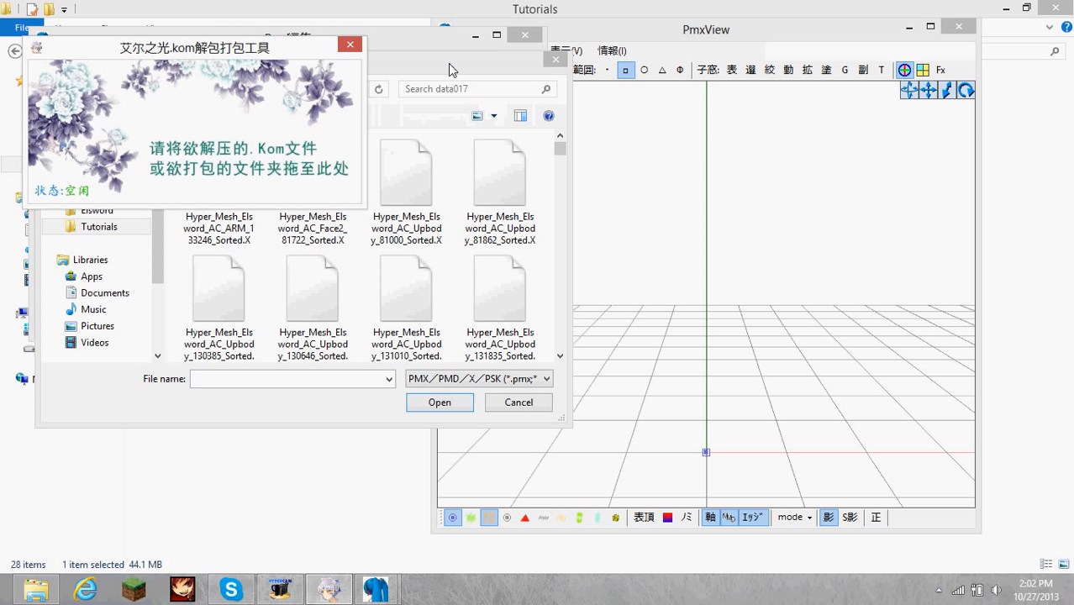
{"action": "left_click", "coordinate": [449, 67]}
Search the data017 folder for "weapon".
{"action": "scroll", "coordinate": [562, 147], "scroll_direction": "down", "scroll_amount": 5}
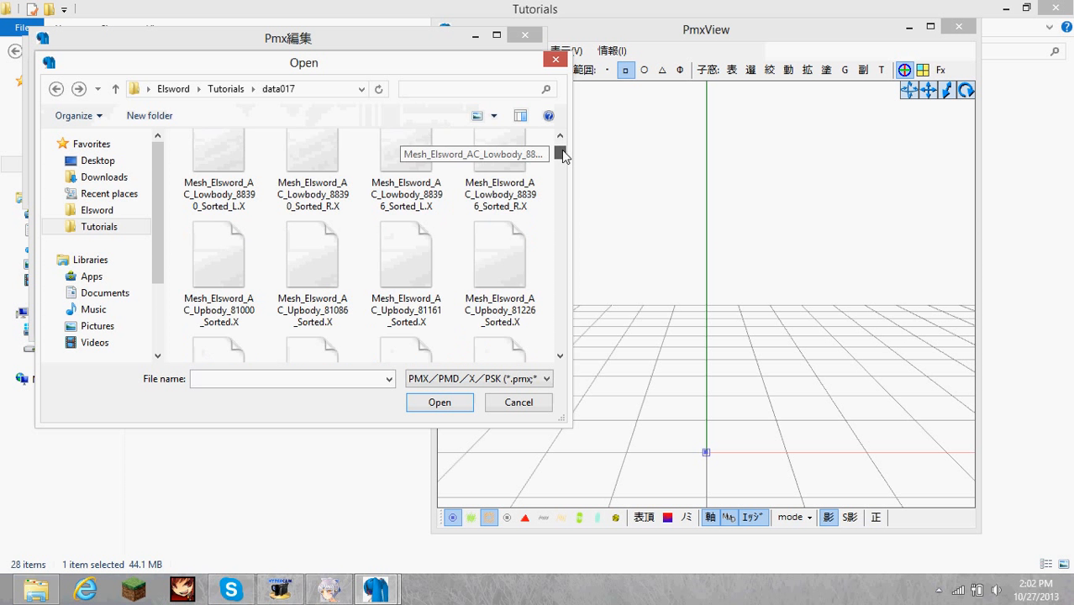
{"action": "scroll", "coordinate": [562, 149], "scroll_direction": "up", "scroll_amount": 5}
{"action": "type", "text": "weapon"}
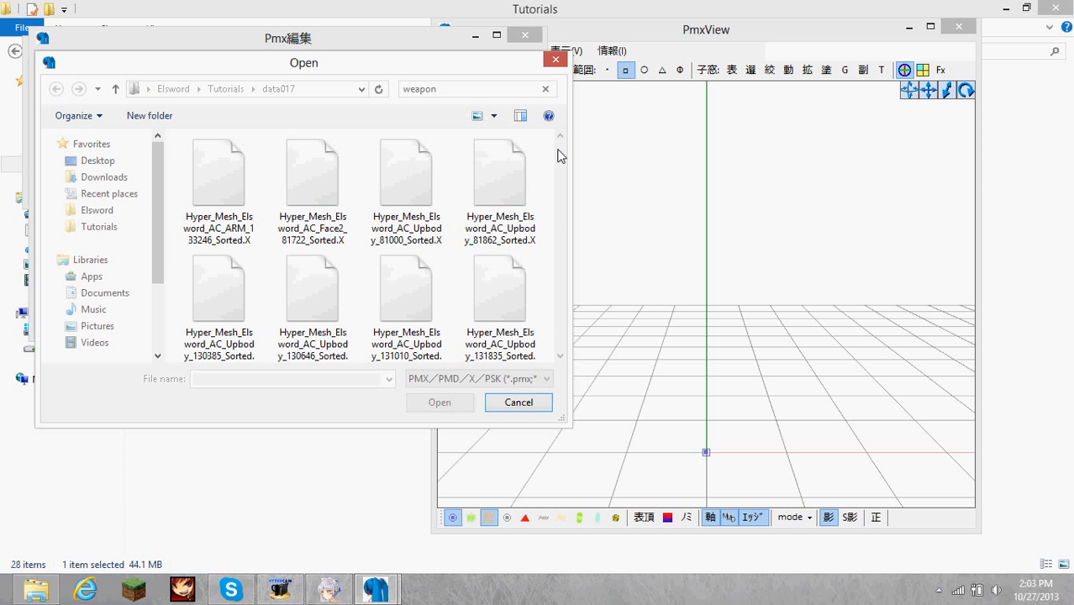
Import Mesh_Elsword_ELK_Cash_Weapon_Sorted.X from the search results in 追加 (add) mode at 1/10 size.
{"action": "left_click_drag", "start_coordinate": [560, 148], "coordinate": [559, 260]}
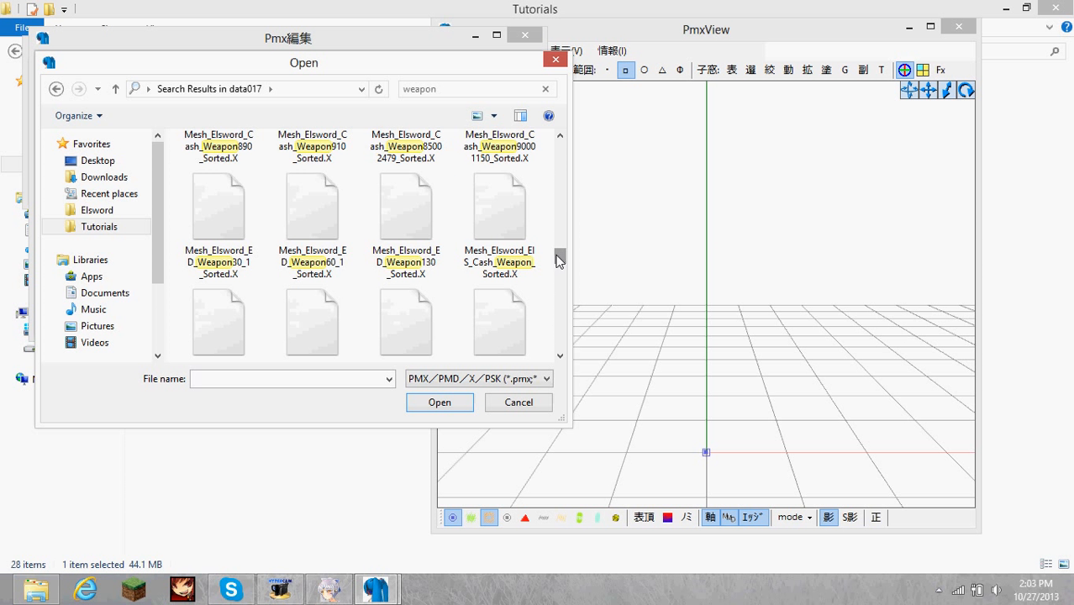
{"action": "left_click", "coordinate": [341, 202]}
{"action": "scroll", "coordinate": [349, 203], "scroll_direction": "down", "scroll_amount": 1}
{"action": "left_click", "coordinate": [437, 293]}
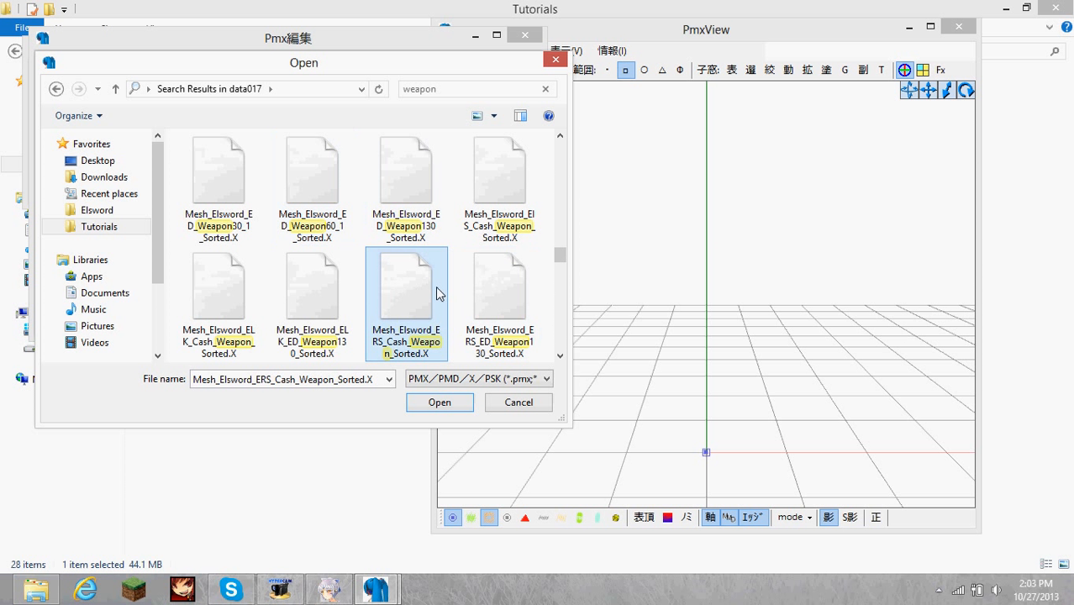
{"action": "scroll", "coordinate": [437, 293], "scroll_direction": "down", "scroll_amount": 3}
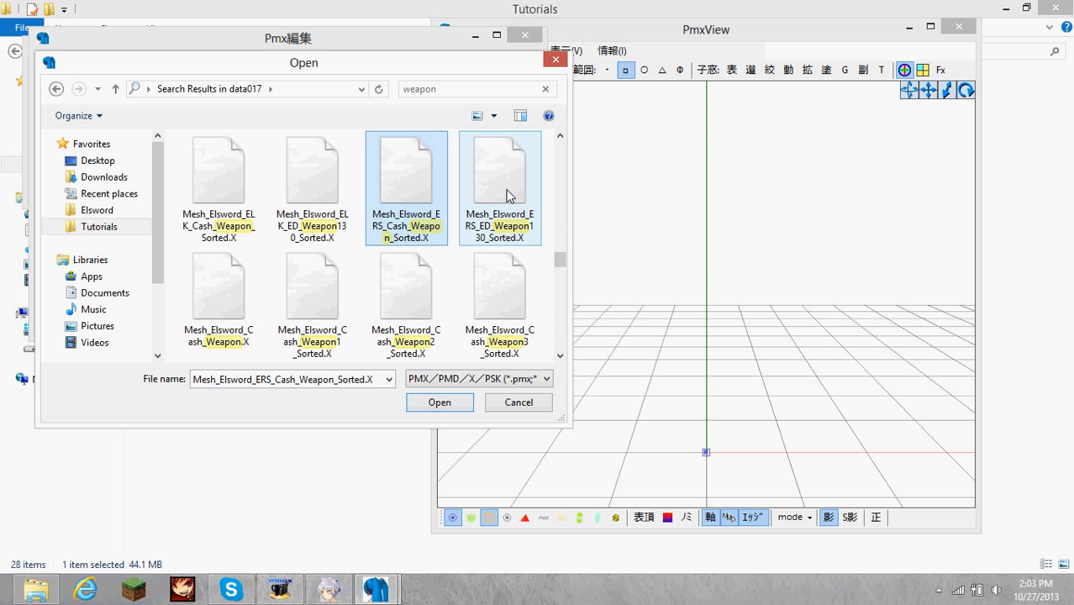
{"action": "left_click", "coordinate": [325, 216]}
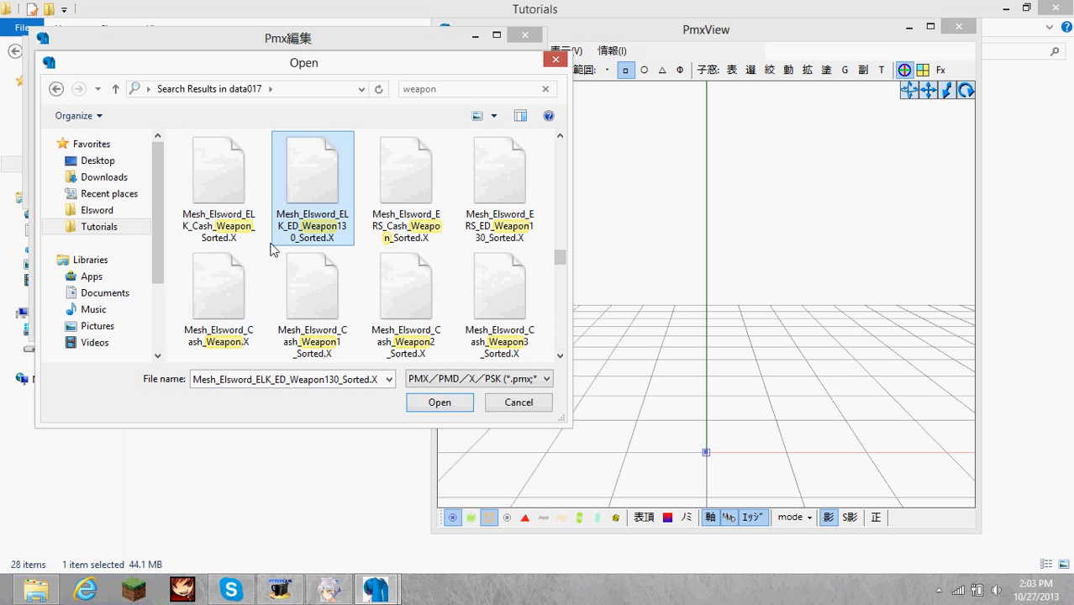
{"action": "left_click", "coordinate": [239, 238]}
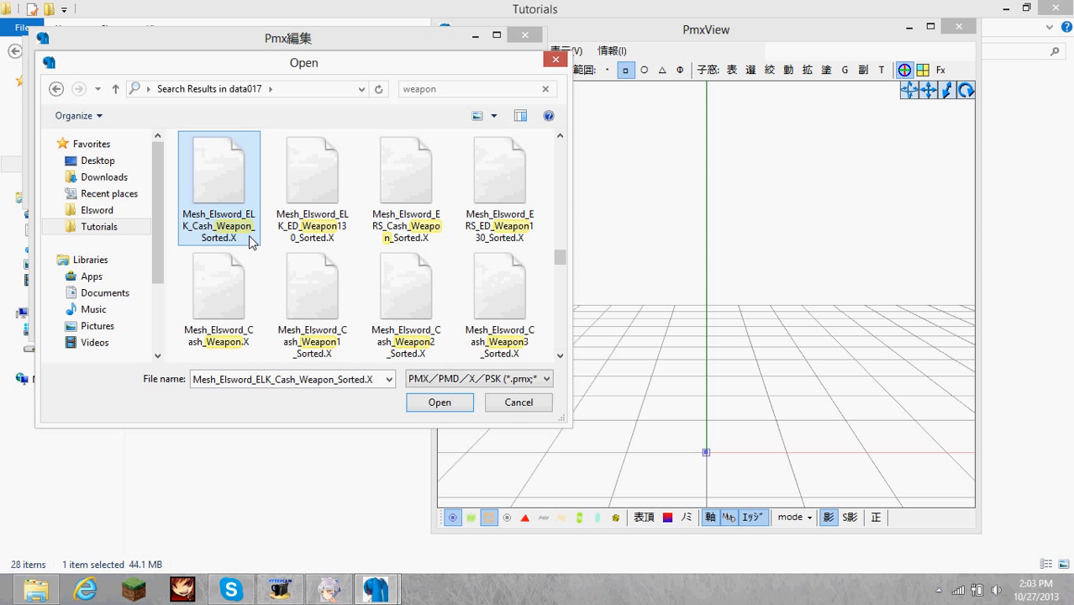
{"action": "double_click", "coordinate": [222, 175]}
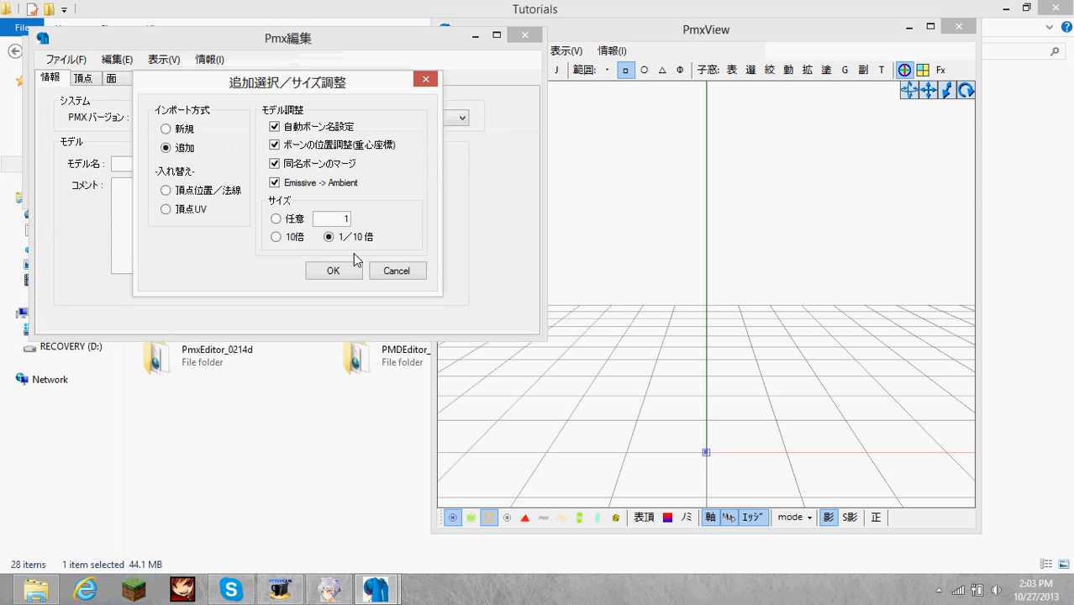
{"action": "left_click", "coordinate": [336, 272]}
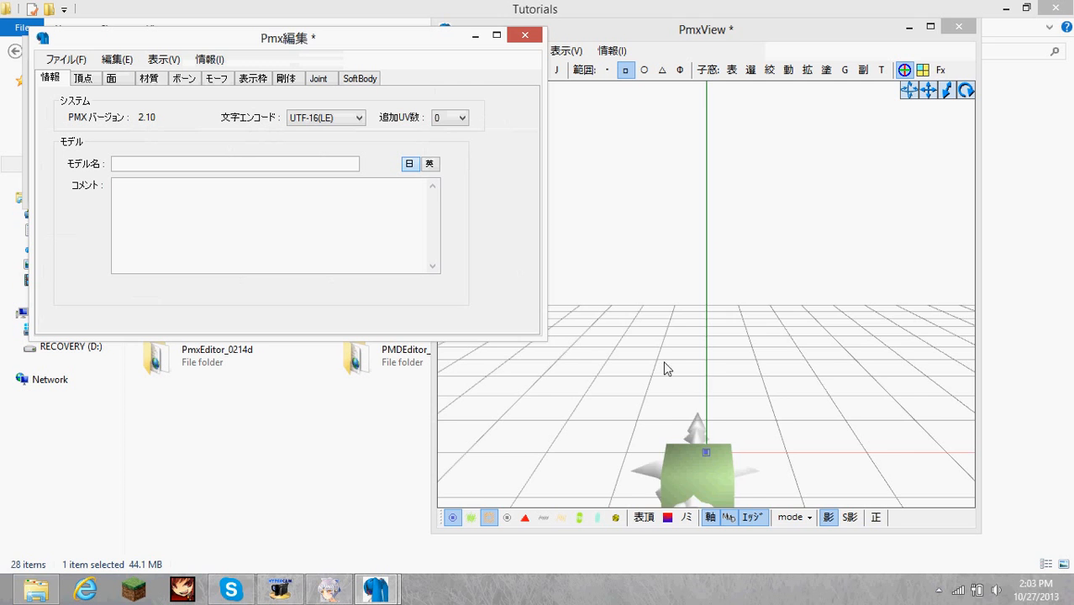
Delete the green cube materials 材質2 and 材質3 from the imported weapon and inspect the remaining model.
{"action": "left_click", "coordinate": [761, 368]}
{"action": "right_click_drag", "start_coordinate": [739, 371], "coordinate": [696, 361]}
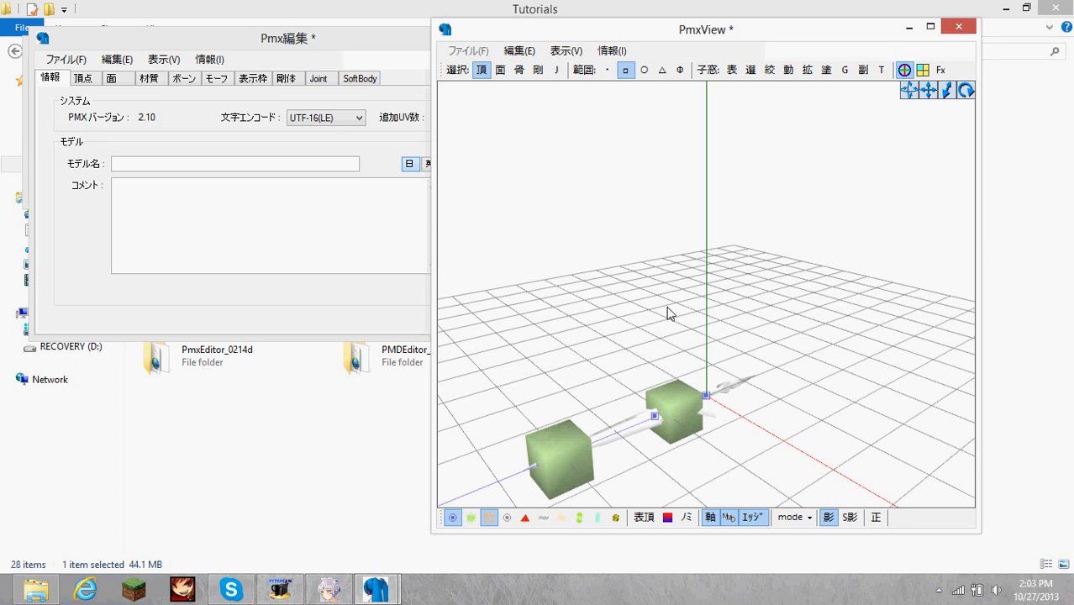
{"action": "left_click", "coordinate": [316, 42]}
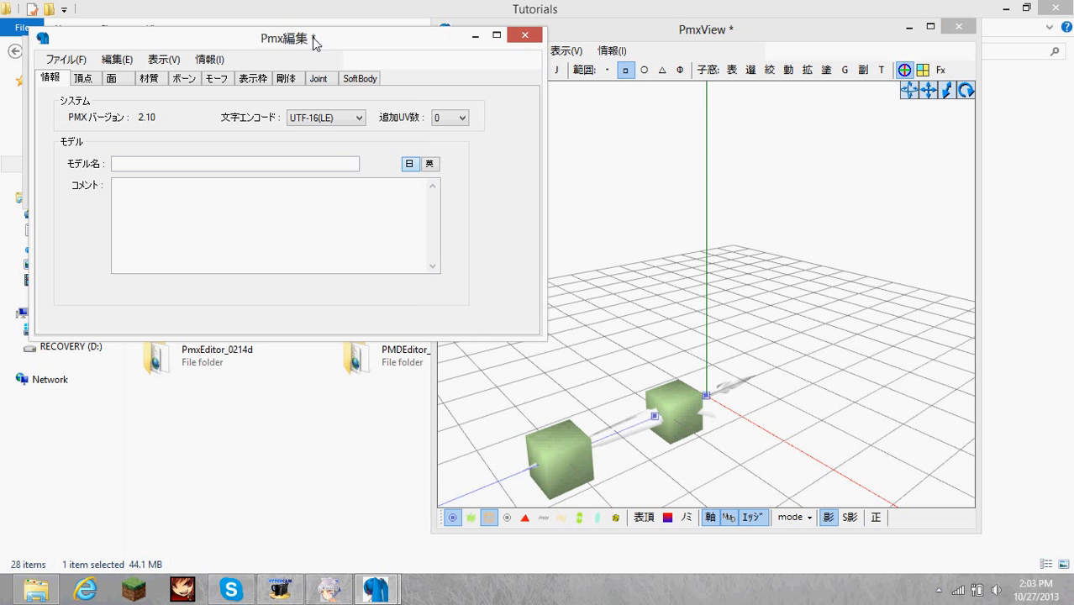
{"action": "left_click", "coordinate": [151, 82]}
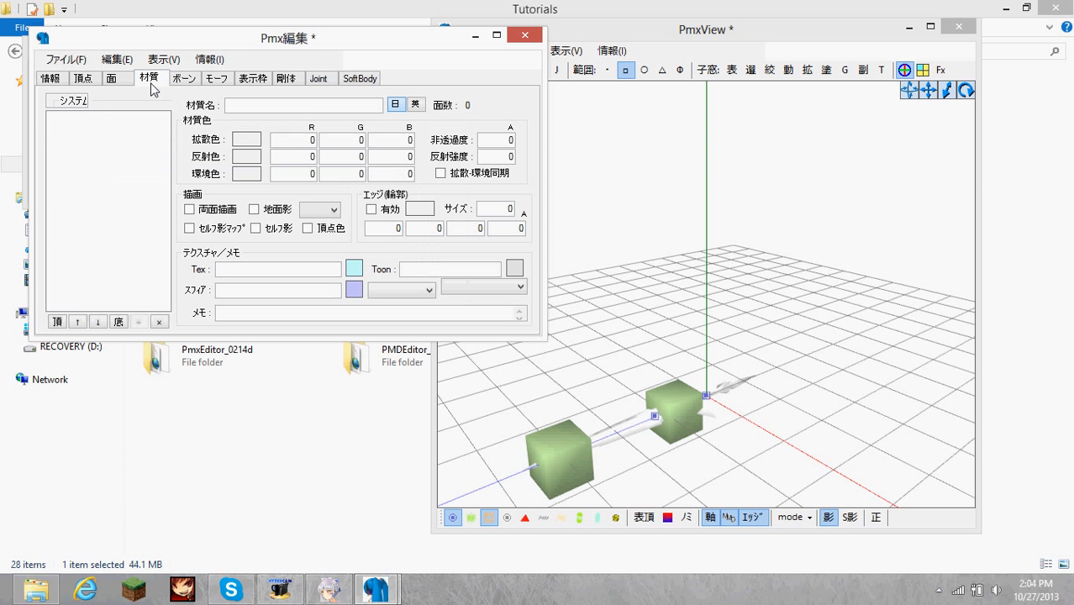
{"action": "left_click", "coordinate": [98, 125]}
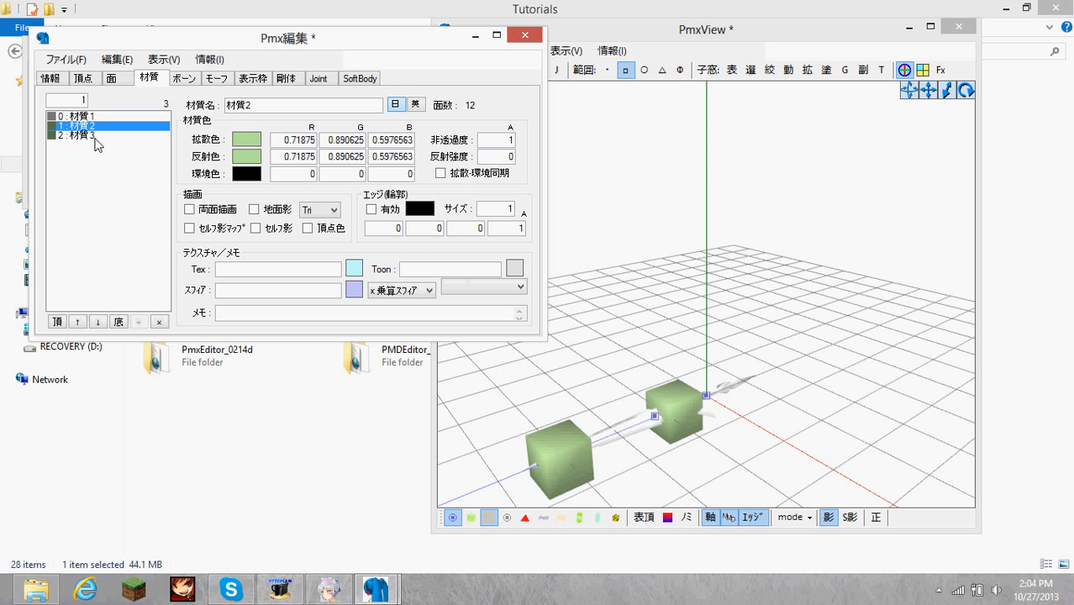
{"action": "left_click", "coordinate": [95, 136], "text": "shift"}
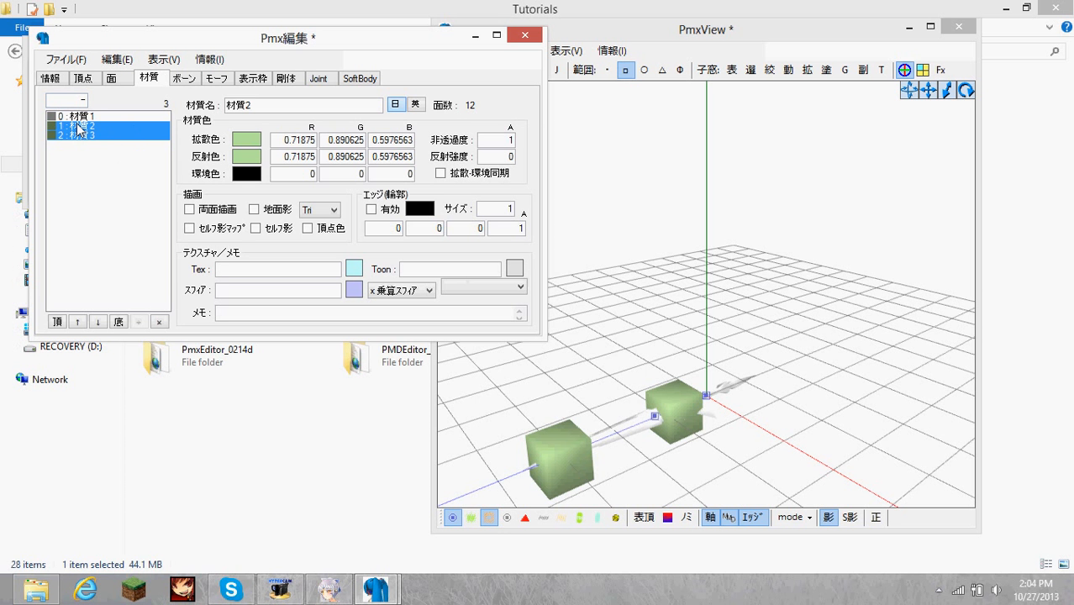
{"action": "left_click", "coordinate": [159, 322]}
{"action": "left_click", "coordinate": [544, 349]}
{"action": "right_click_drag", "start_coordinate": [588, 347], "coordinate": [676, 328]}
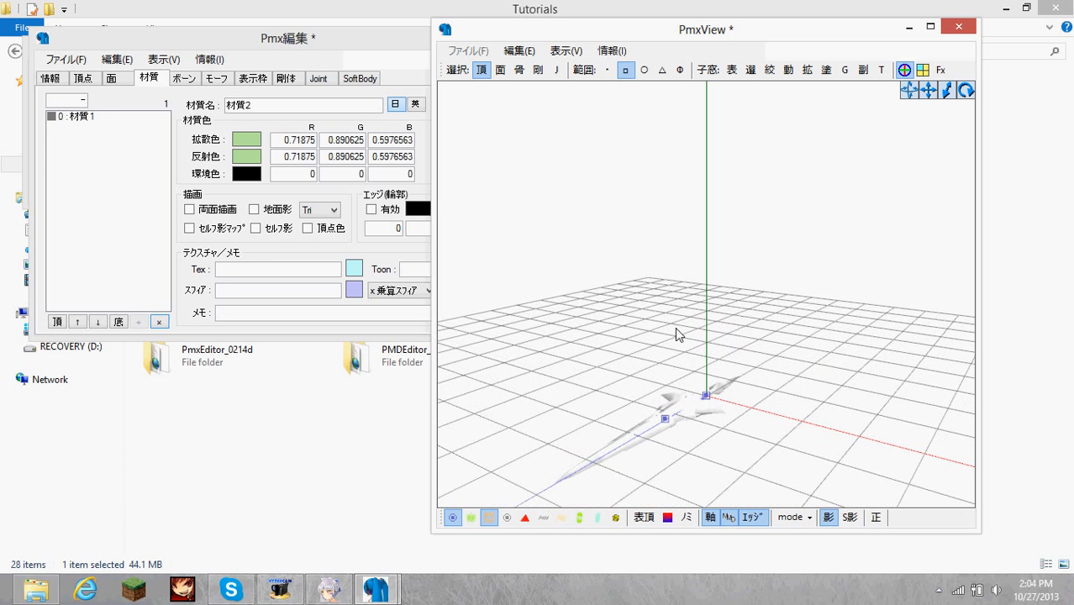
Set the R, G and B values of 材質1's 反射色 (reflection colour) to .25 each.
{"action": "left_click", "coordinate": [107, 121]}
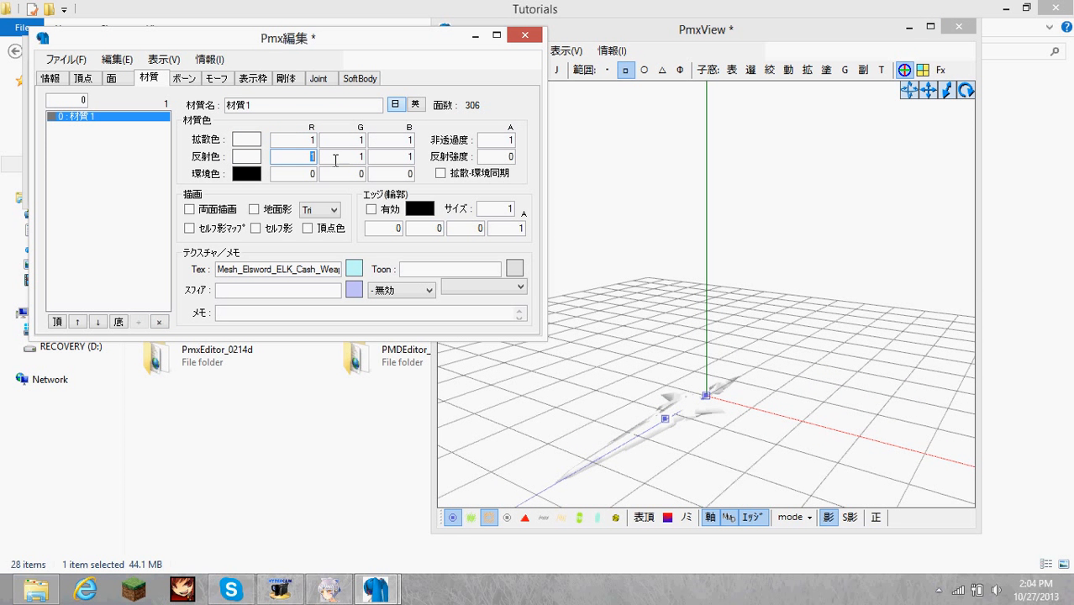
{"action": "type", "text": ".25"}
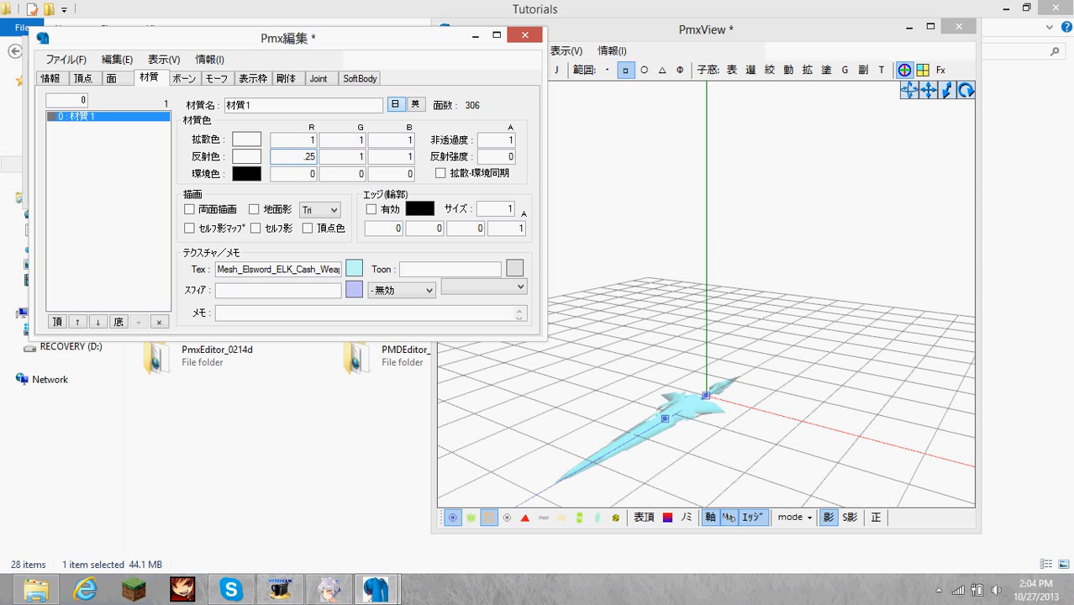
{"action": "type", "text": ".25"}
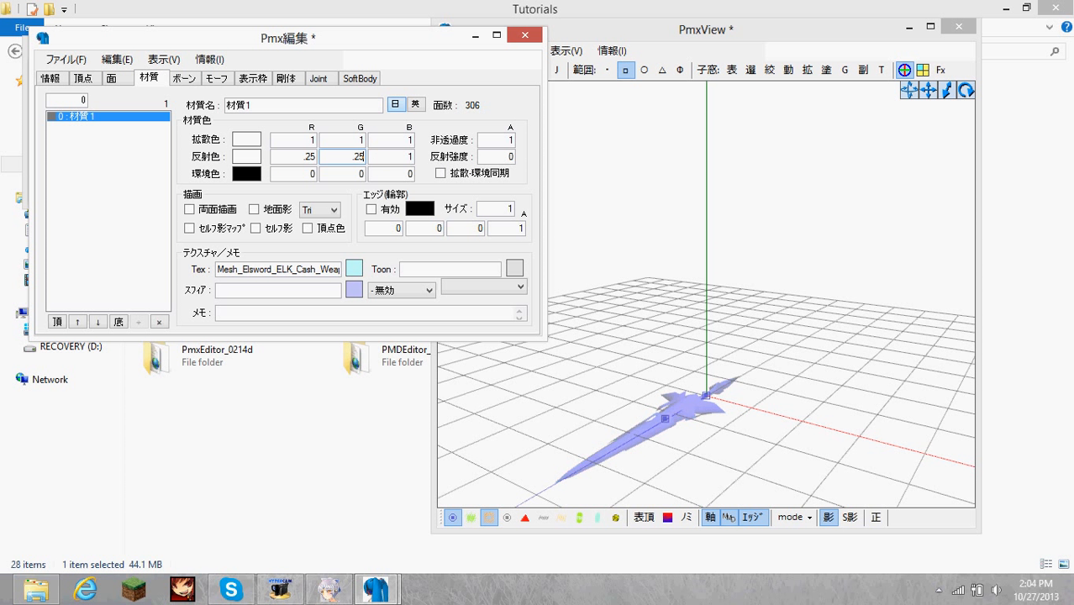
{"action": "type", "text": ".20"}
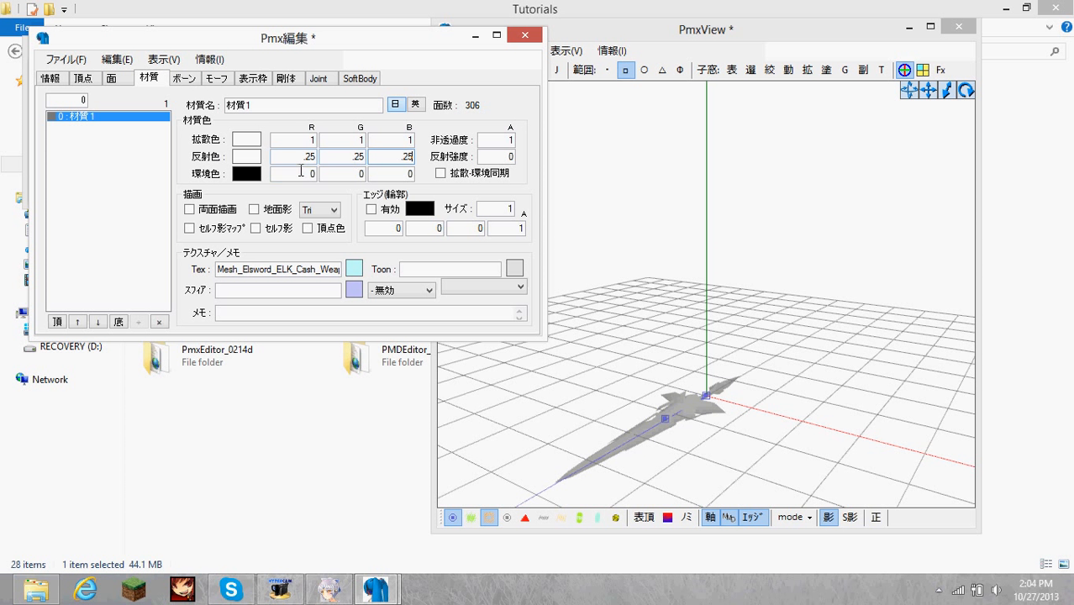
Set the R, G and B values of 材質1's 環境色 (ambient colour) to .1 each.
{"action": "key", "text": "Tab"}
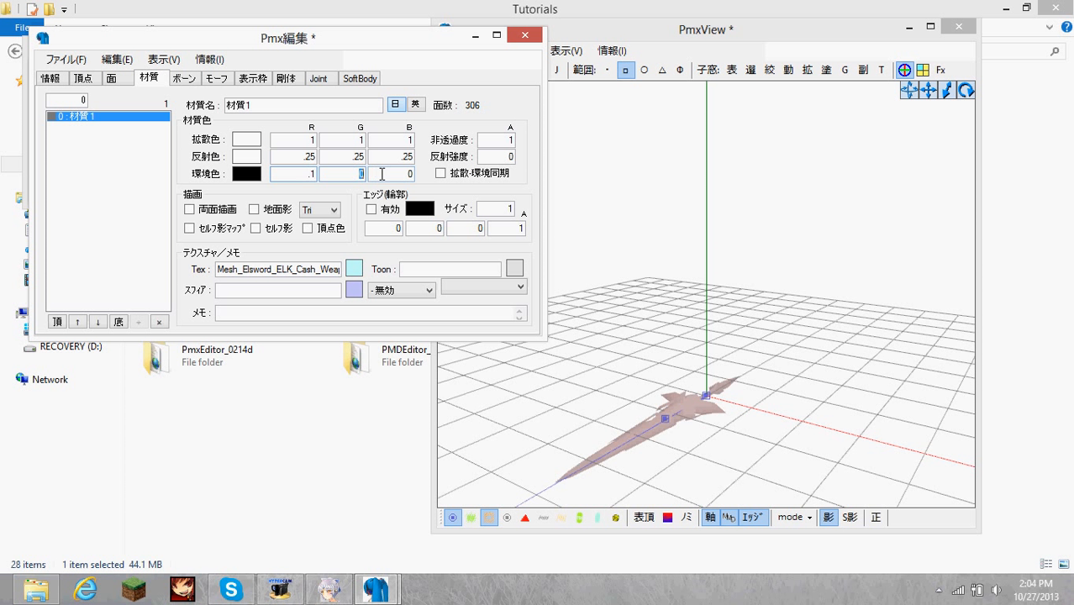
{"action": "type", "text": ".1"}
{"action": "key", "text": "Tab"}
{"action": "key", "text": "BackSpace"}
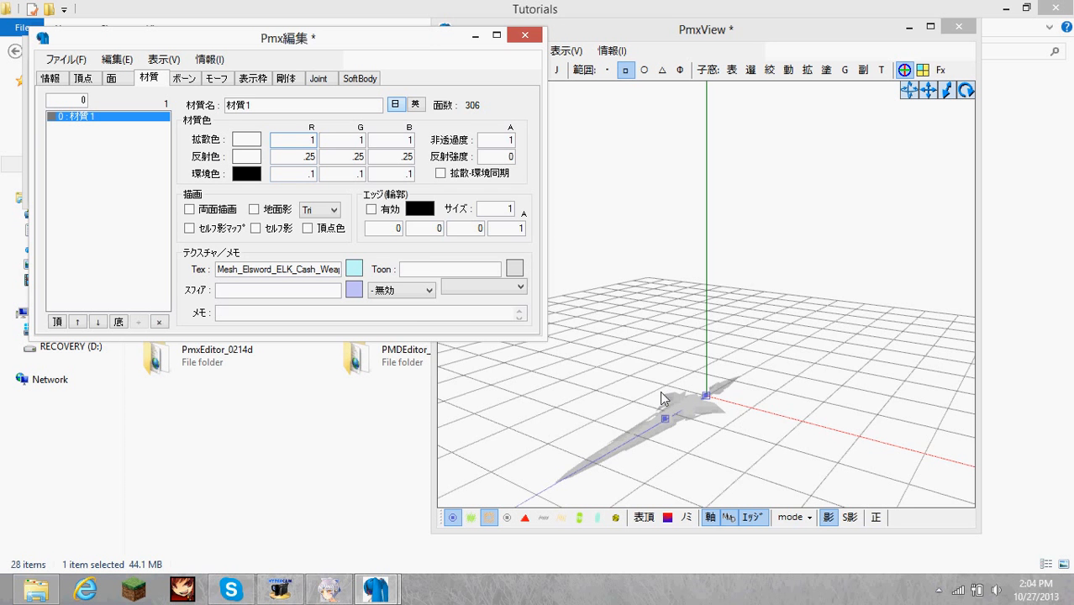
{"action": "right_click_drag", "start_coordinate": [651, 391], "coordinate": [664, 337]}
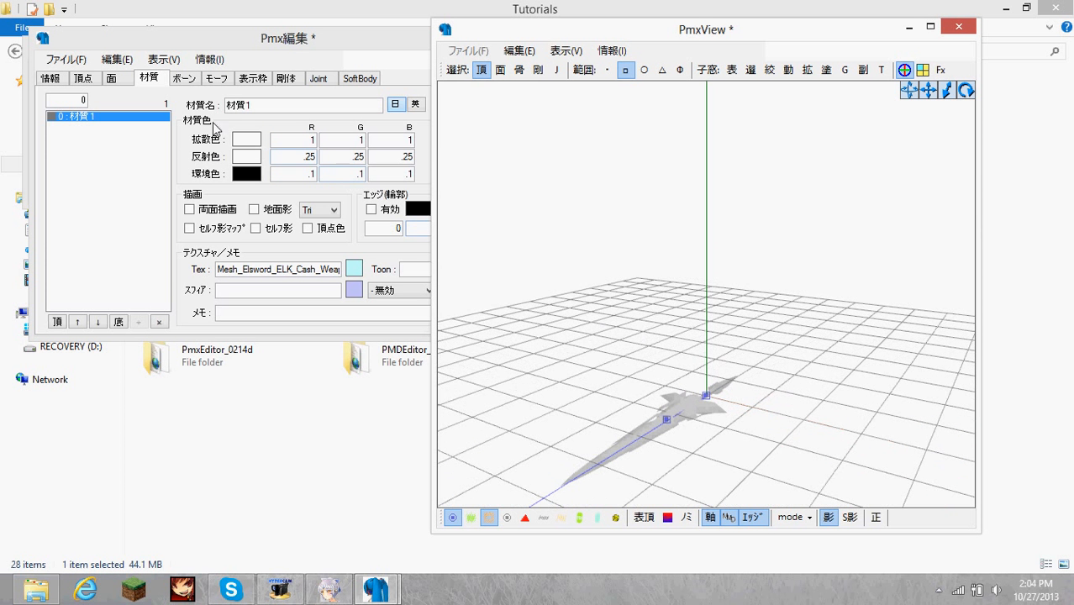
Set the parent bone of the Mesh_Elsword_ELK_Cash_Weapon bone to 0 (センター) and toggle its 移動 (movement) property.
{"action": "left_click", "coordinate": [185, 80]}
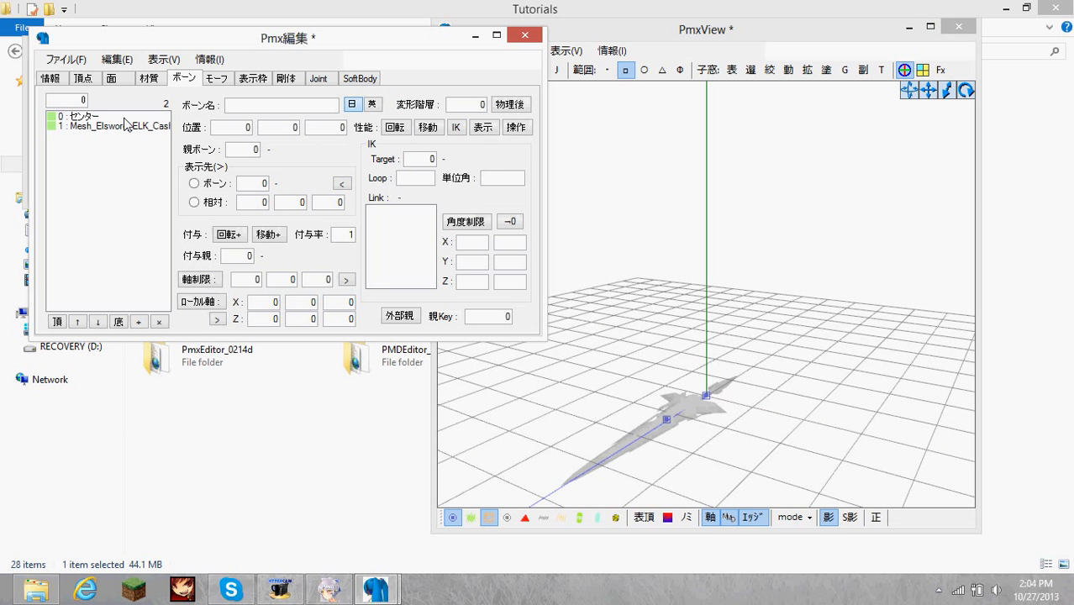
{"action": "left_click", "coordinate": [126, 125]}
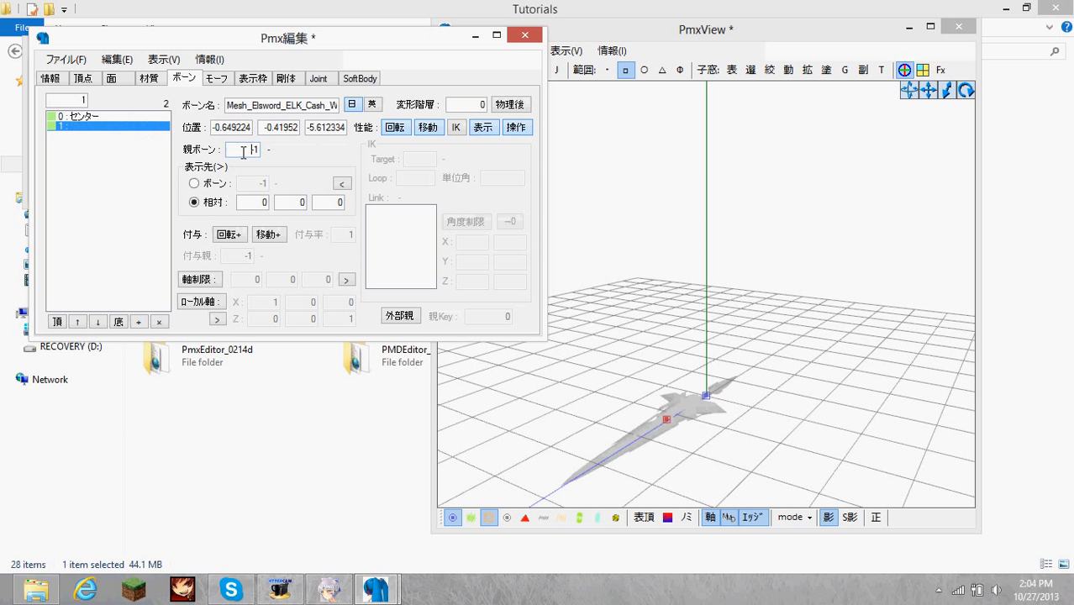
{"action": "left_click_drag", "start_coordinate": [244, 152], "coordinate": [323, 158]}
{"action": "type", "text": "0"}
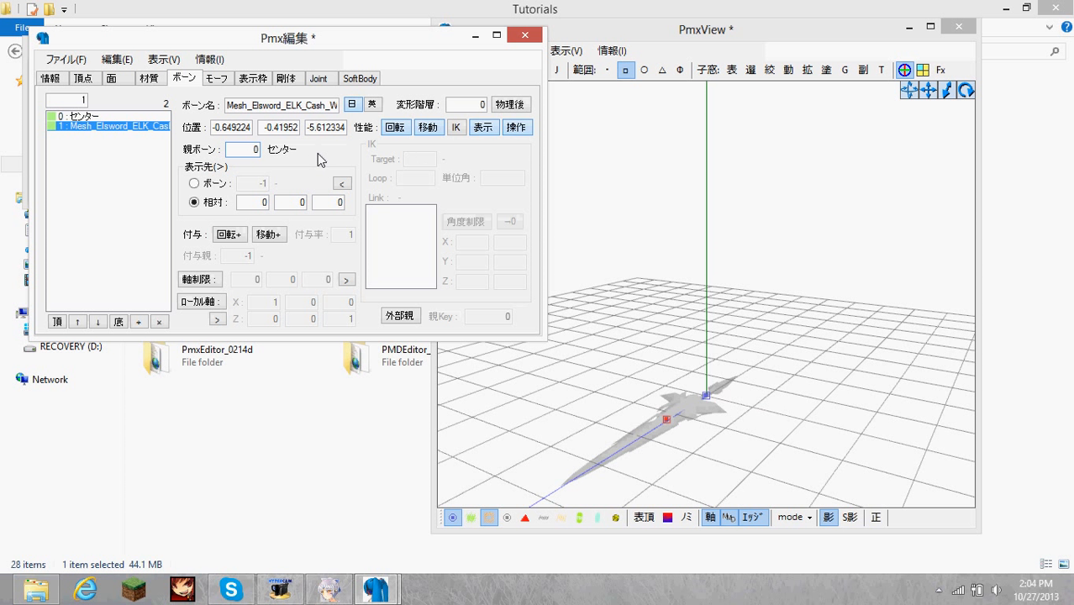
{"action": "left_click", "coordinate": [428, 130]}
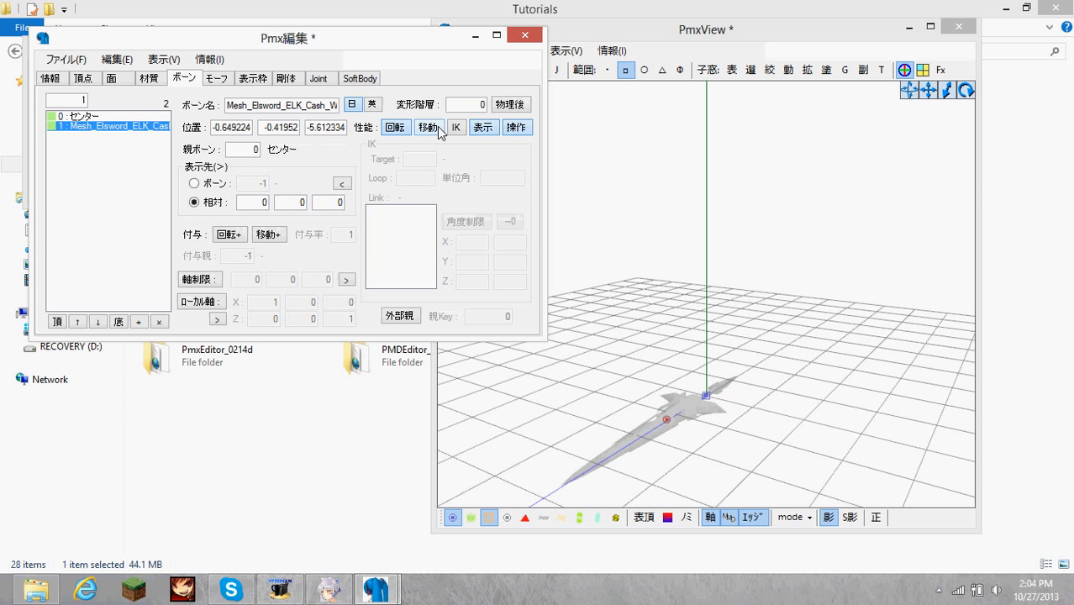
Select the whole weapon mesh and shift it sideways along the X axis to centre it on the vertical axis.
{"action": "left_click", "coordinate": [766, 276]}
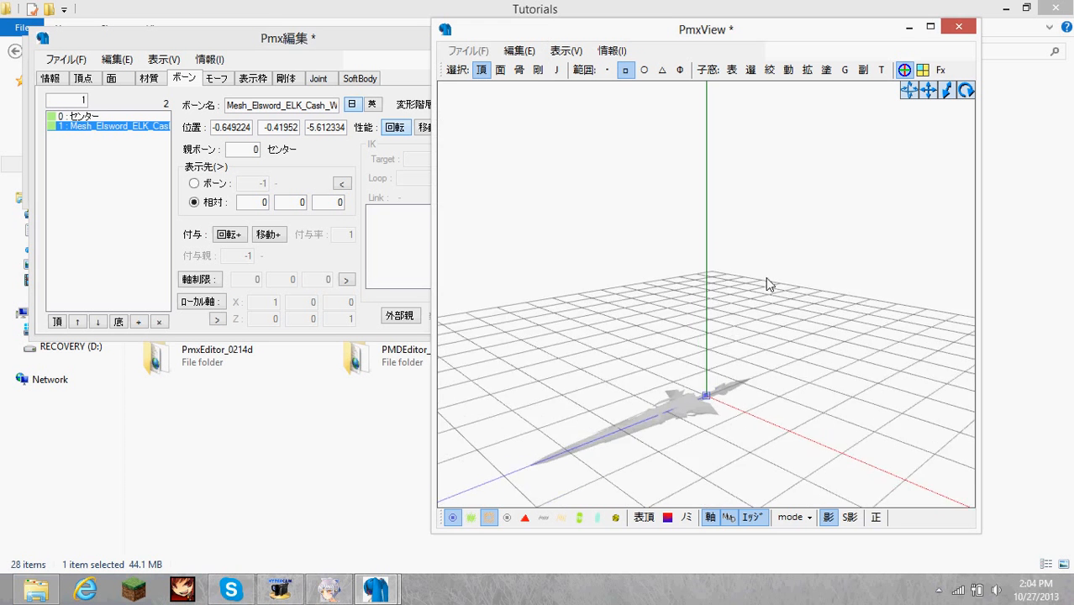
{"action": "right_click_drag", "start_coordinate": [765, 277], "coordinate": [739, 325]}
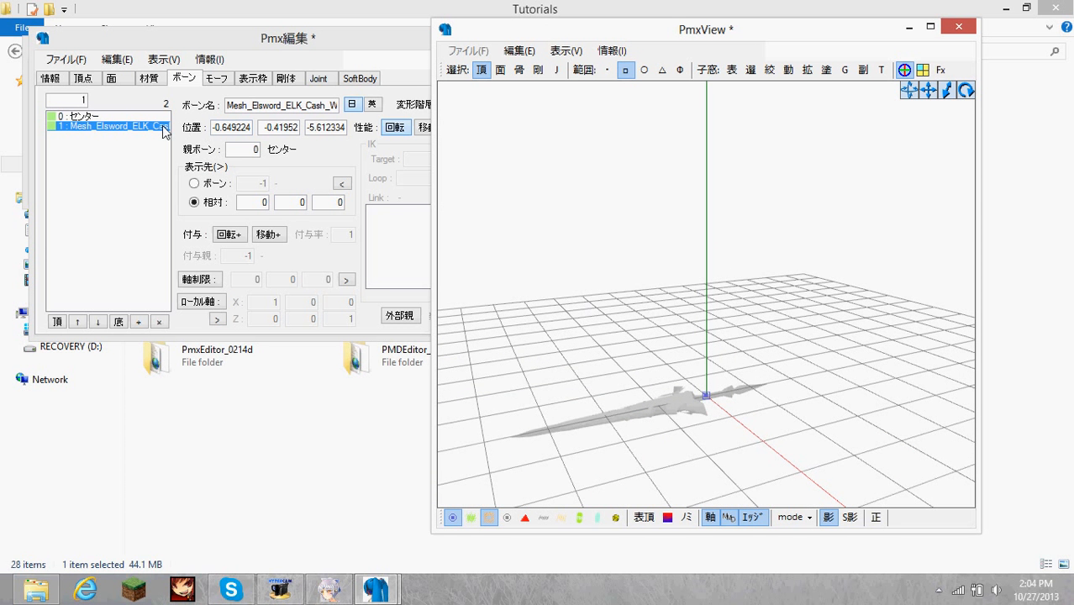
{"action": "mouse_move", "coordinate": [669, 301]}
{"action": "right_mouse_down"}
{"action": "mouse_move", "coordinate": [705, 306]}
{"action": "mouse_move", "coordinate": [574, 165]}
{"action": "right_mouse_up"}
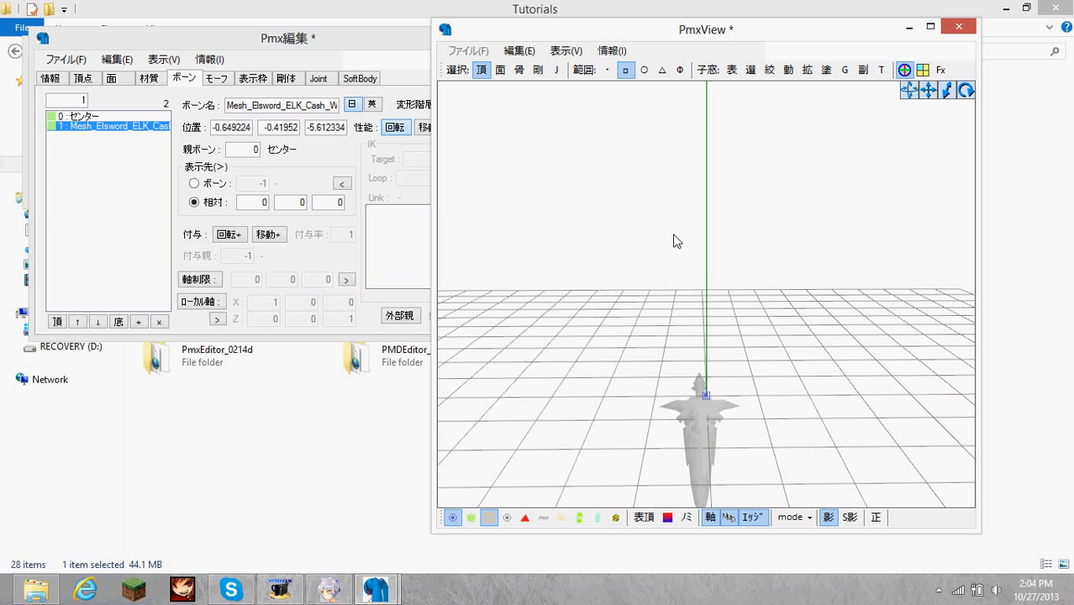
{"action": "right_click_drag", "start_coordinate": [673, 235], "coordinate": [713, 306]}
{"action": "key", "text": "ctrl+a"}
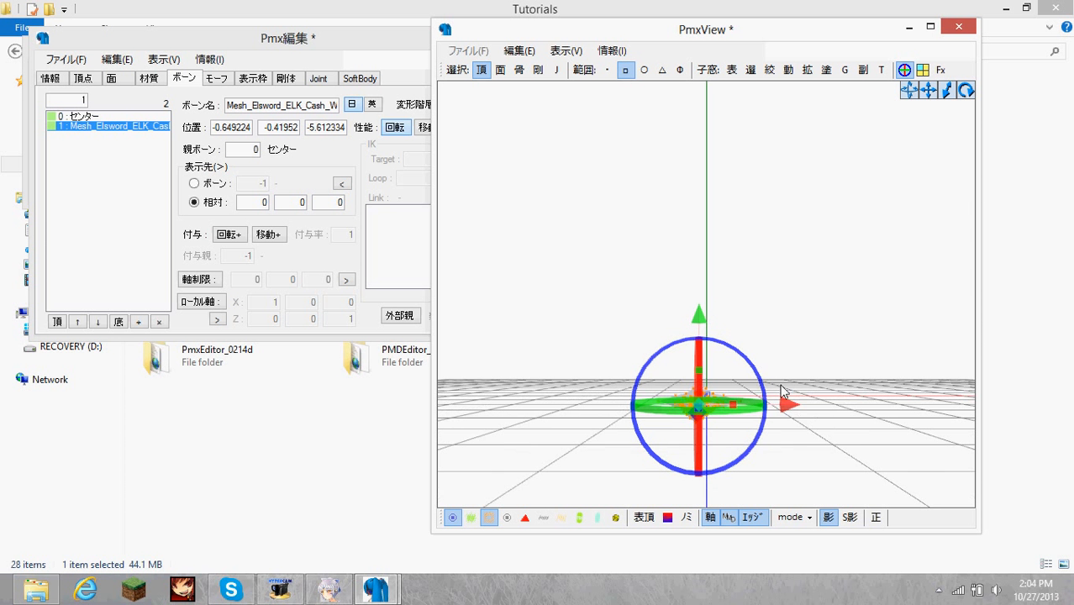
{"action": "left_click_drag", "start_coordinate": [794, 413], "coordinate": [803, 411]}
{"action": "right_click_drag", "start_coordinate": [712, 450], "coordinate": [743, 340]}
{"action": "right_click_drag", "start_coordinate": [730, 336], "coordinate": [728, 333]}
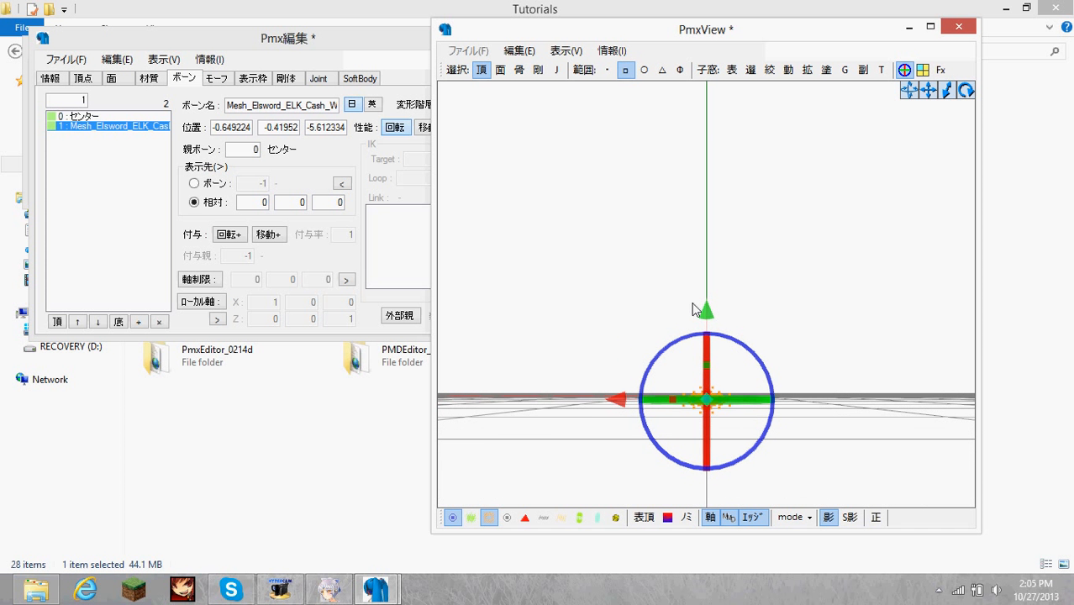
Raise the selected weapon slightly along the Y axis to the level of the ground grid, and clear the selection.
{"action": "left_click_drag", "start_coordinate": [706, 315], "coordinate": [705, 312]}
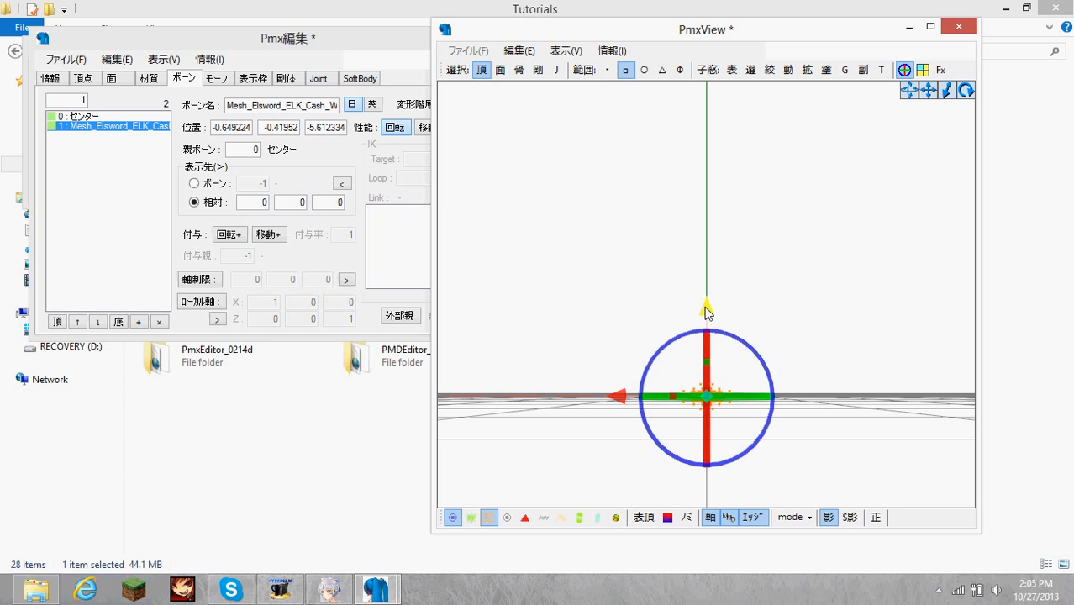
{"action": "right_click_drag", "start_coordinate": [777, 306], "coordinate": [716, 301]}
{"action": "left_click_drag", "start_coordinate": [659, 308], "coordinate": [660, 305]}
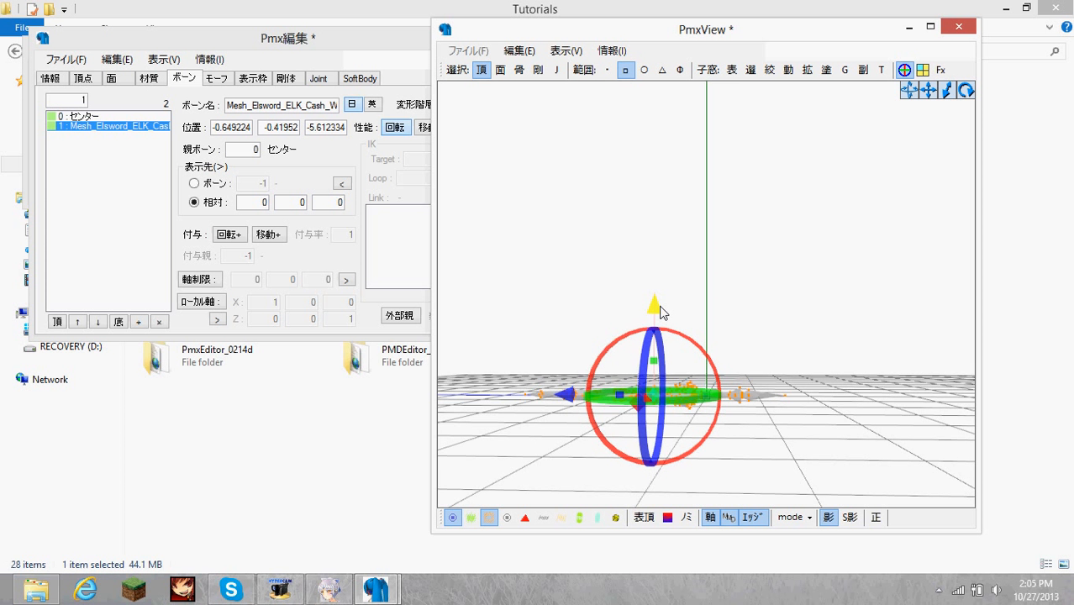
{"action": "right_click_drag", "start_coordinate": [721, 316], "coordinate": [755, 331]}
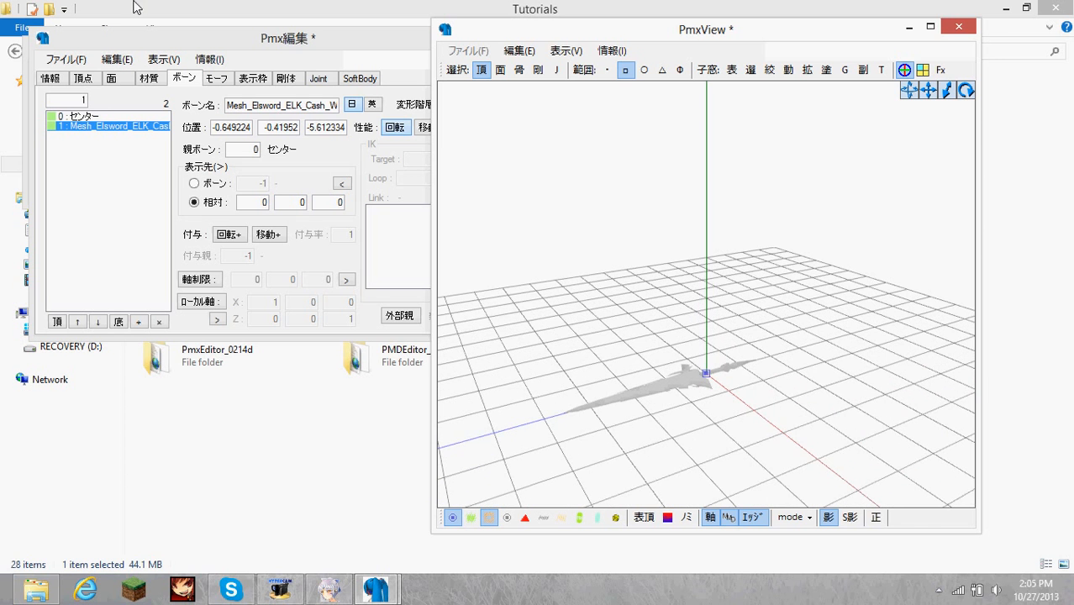
Save the model as Weapon_LK in .pmx format in the Tutorials folder.
{"action": "left_click", "coordinate": [97, 51]}
{"action": "left_click", "coordinate": [82, 61]}
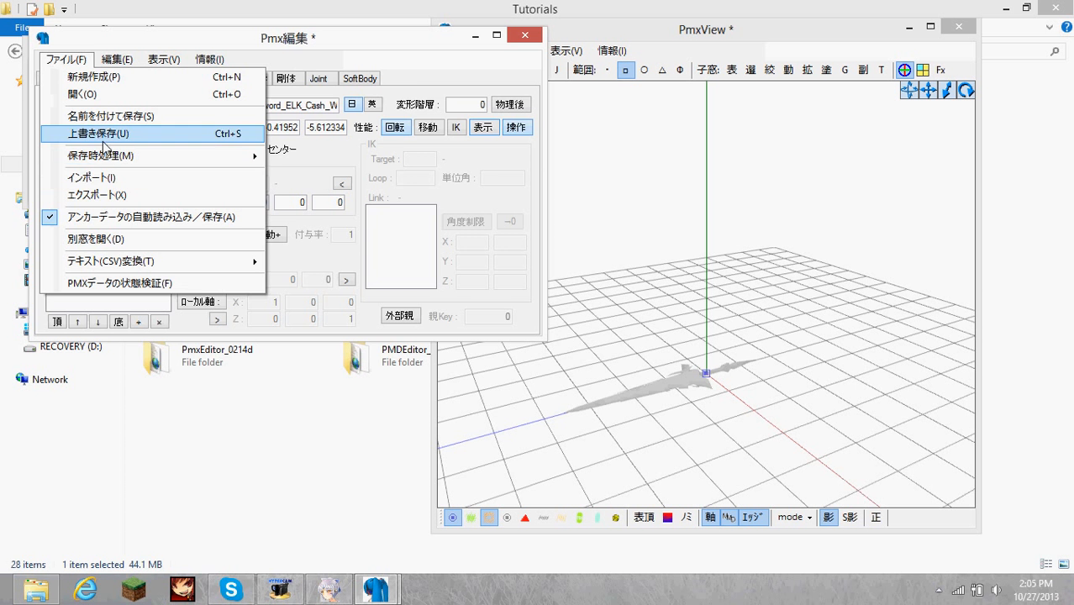
{"action": "left_click", "coordinate": [114, 137]}
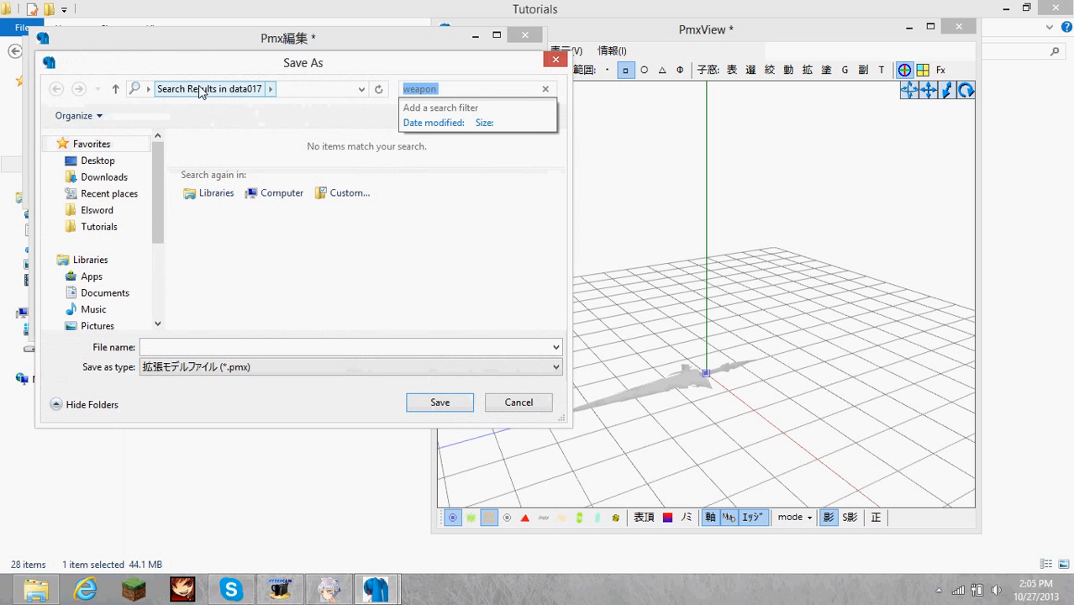
{"action": "left_click", "coordinate": [148, 91]}
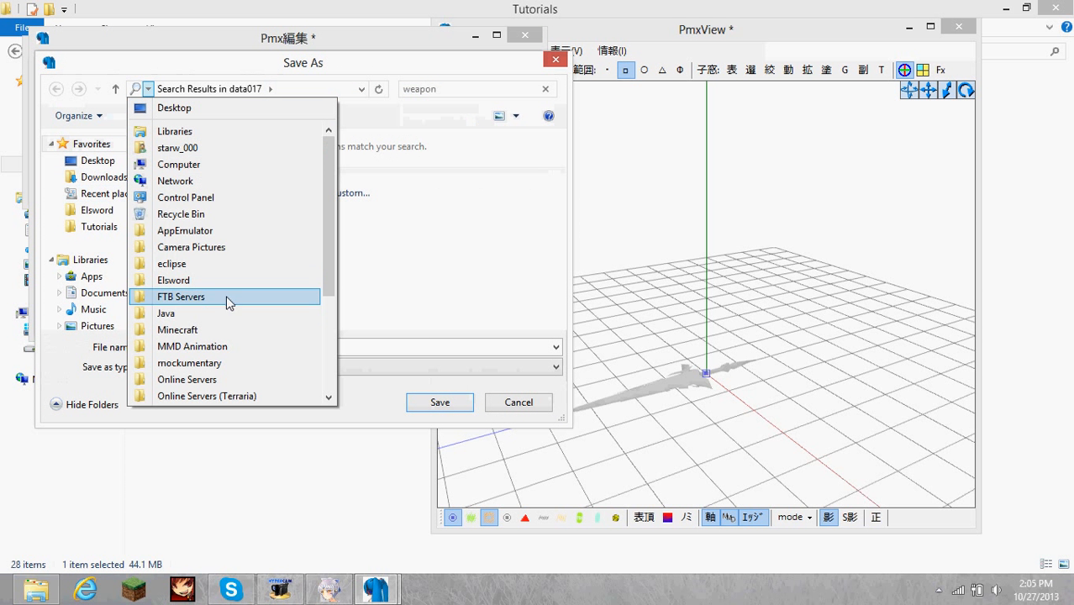
{"action": "left_click", "coordinate": [98, 227]}
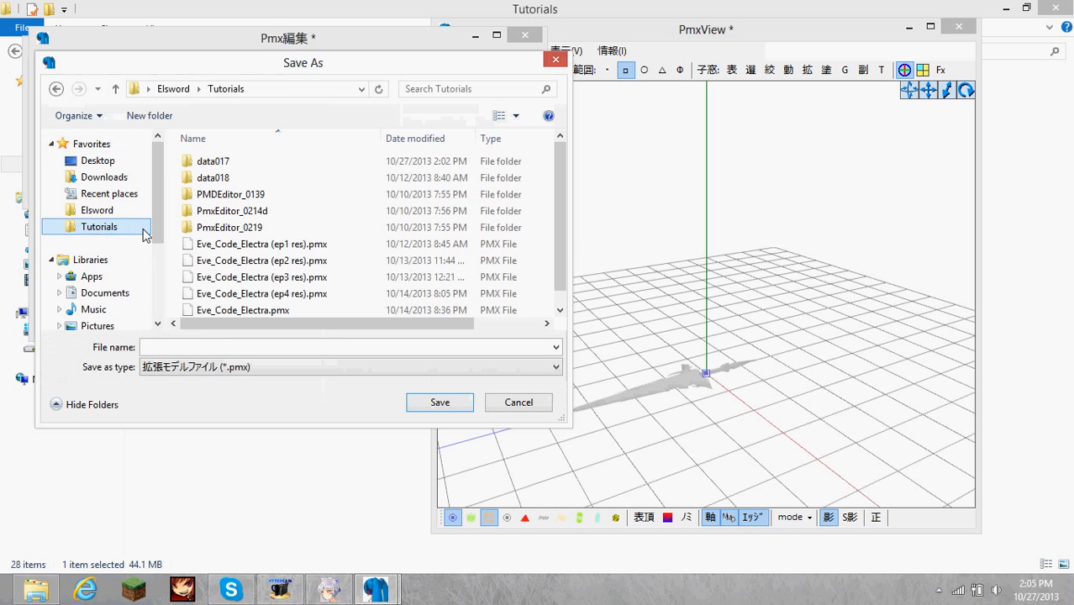
{"action": "left_click", "coordinate": [259, 347]}
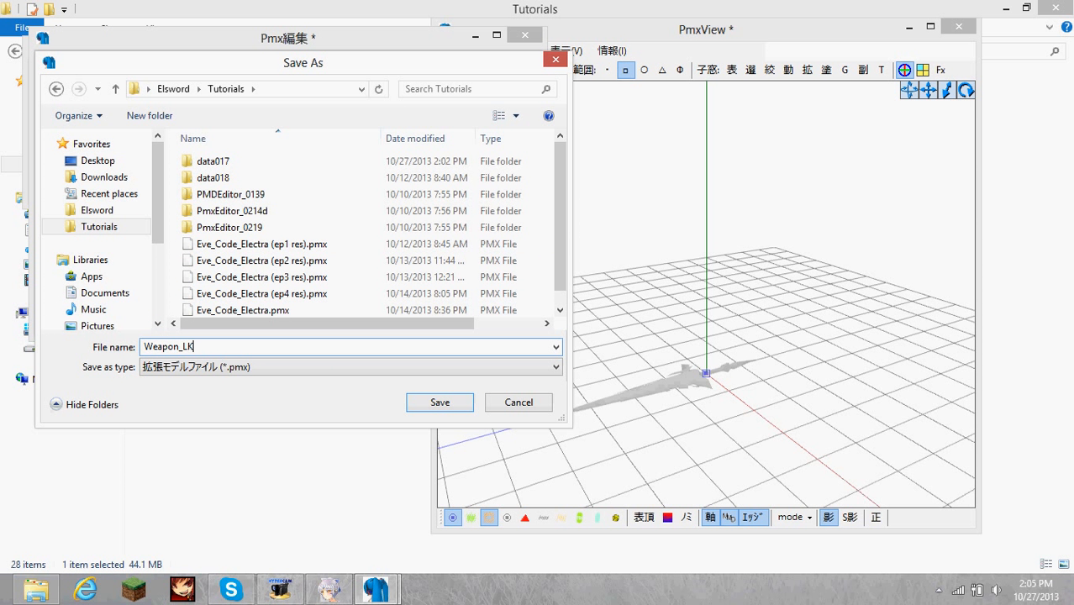
{"action": "key", "text": "Return"}
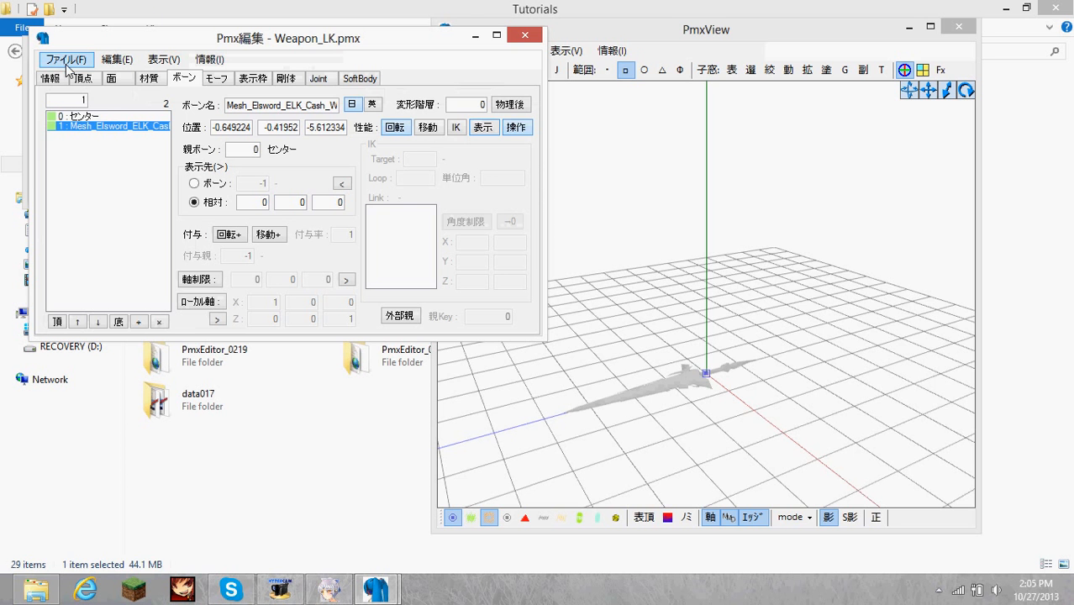
In File Explorer, search the data017 folder for "ELK" and copy the Mesh_Elsword_ELK_Cash_Weapon texture image.
{"action": "left_click", "coordinate": [300, 469]}
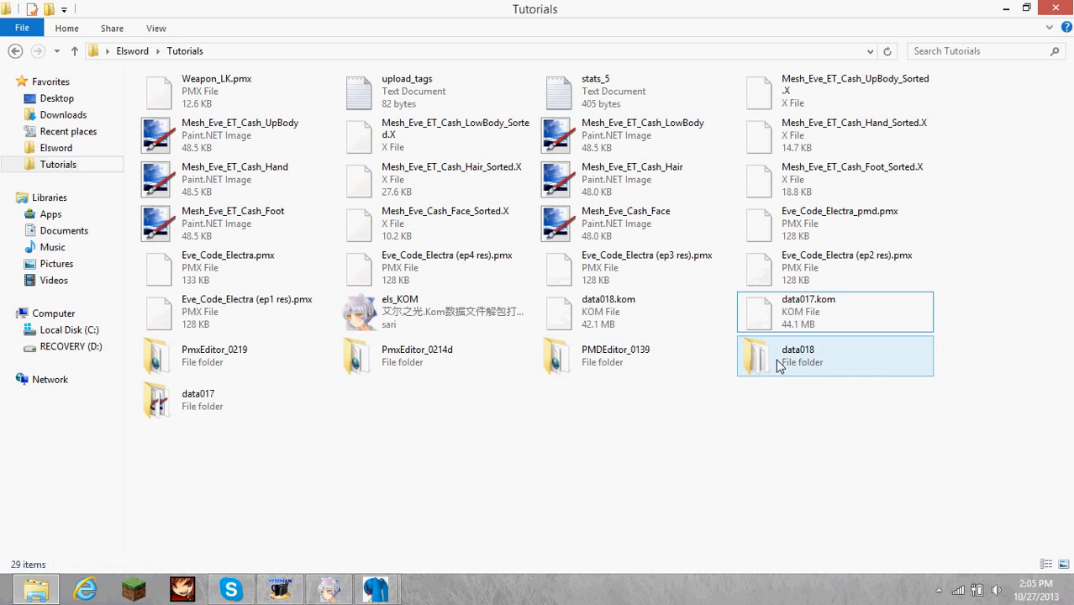
{"action": "double_click", "coordinate": [238, 395]}
{"action": "left_click", "coordinate": [948, 54]}
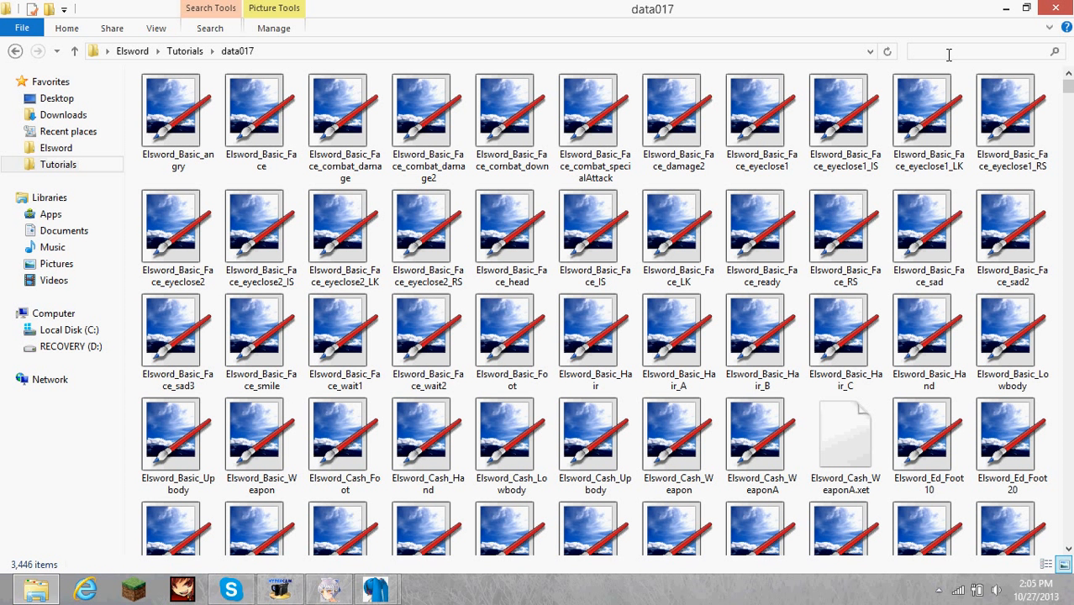
{"action": "type", "text": "ELK"}
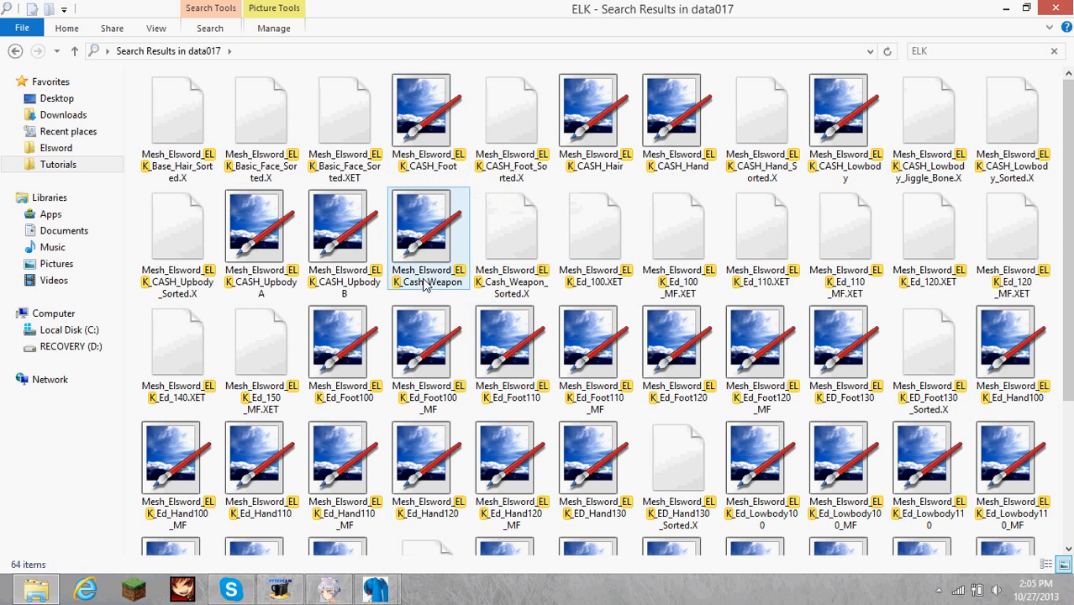
{"action": "left_click", "coordinate": [430, 245]}
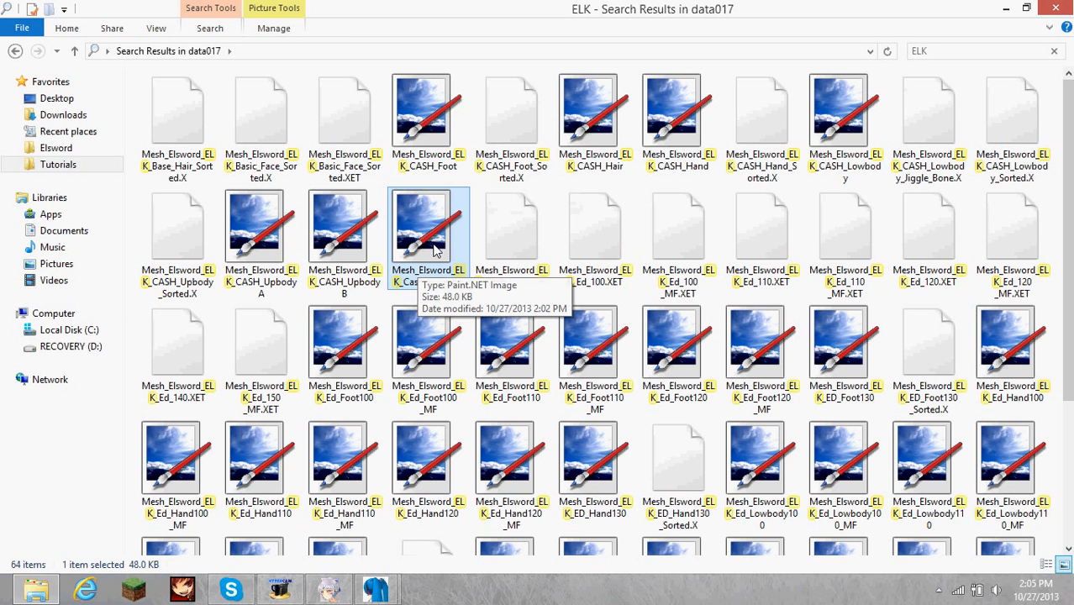
Paste the weapon texture into the Tutorials folder and select it together with Weapon_LK.pmx.
{"action": "left_click", "coordinate": [14, 50]}
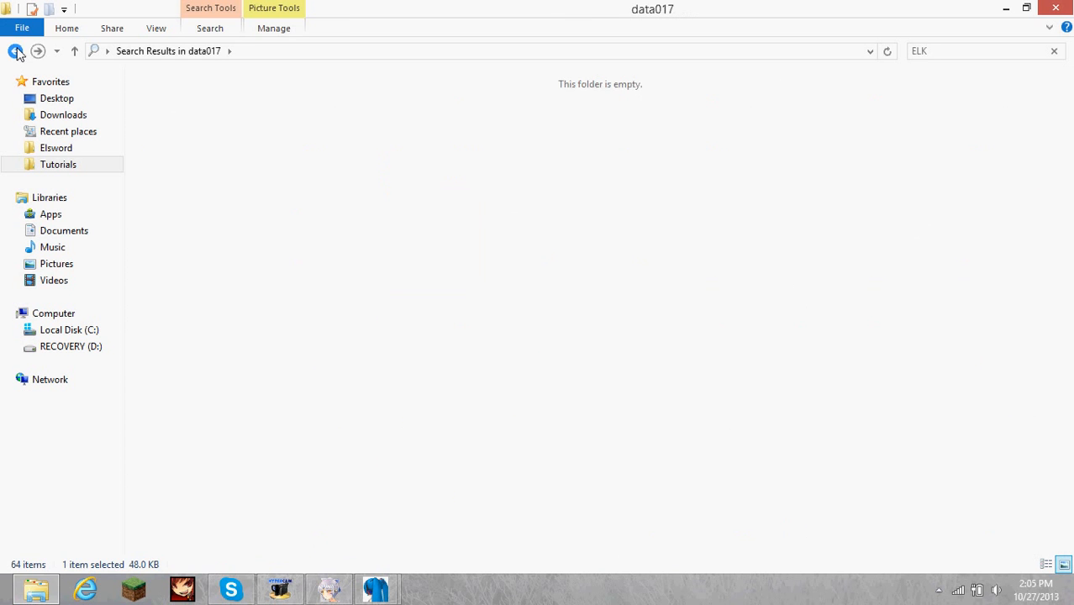
{"action": "left_click", "coordinate": [14, 50]}
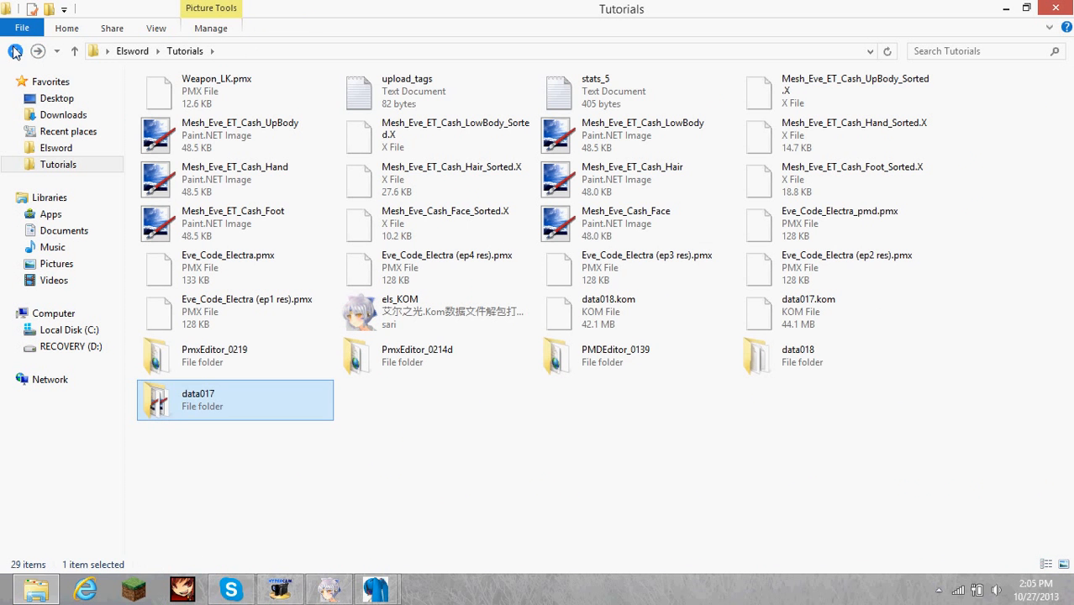
{"action": "key", "text": "ctrl+v"}
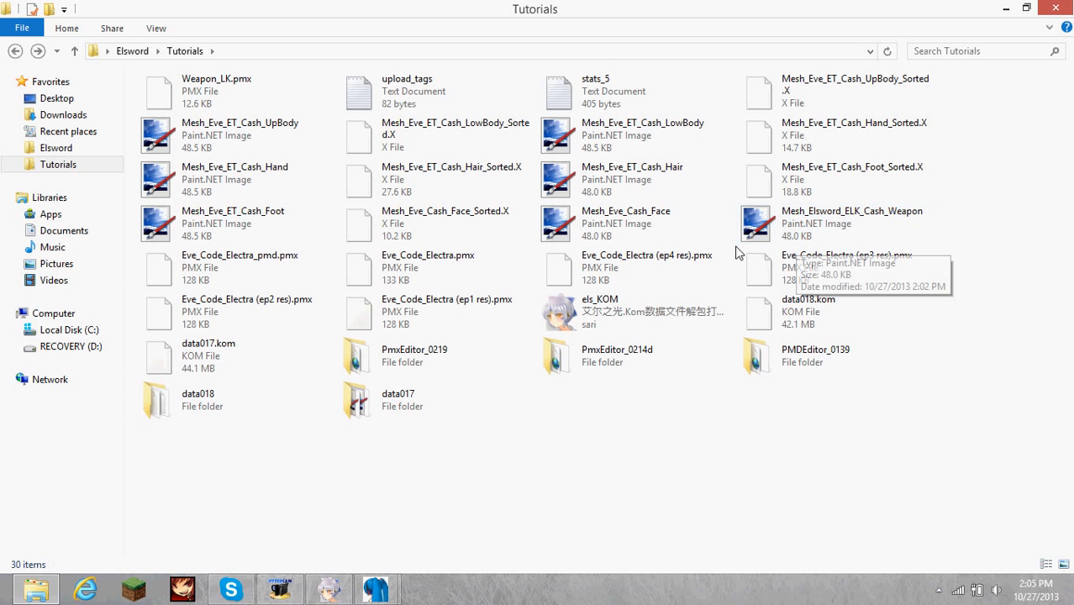
{"action": "left_click", "coordinate": [241, 92]}
{"action": "left_click", "coordinate": [917, 219], "text": "ctrl"}
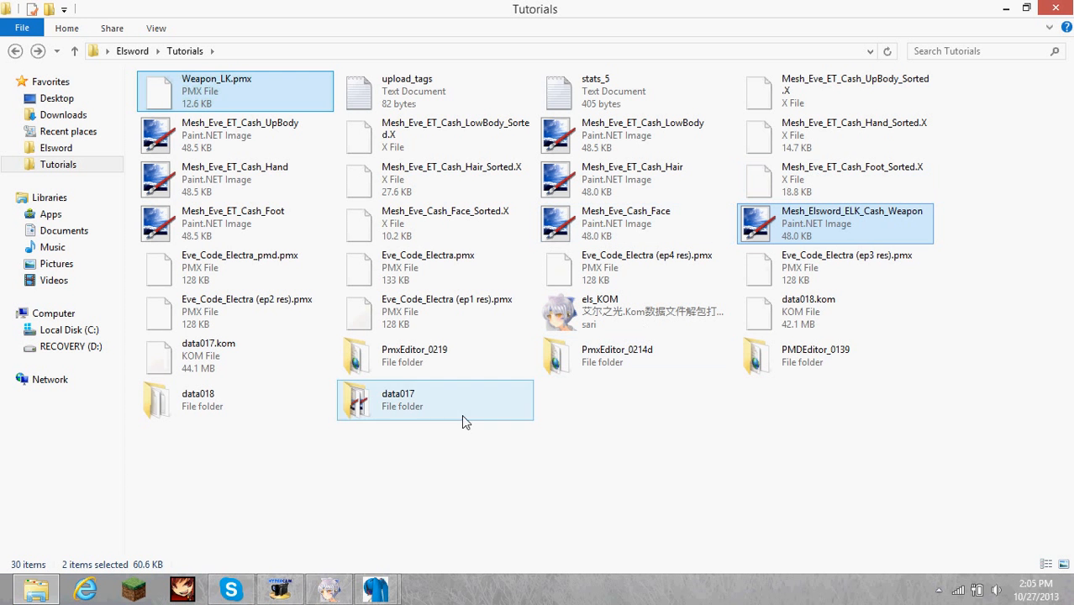
In PMX Editor, open the weapon's only material and delete and retype the L of "ELK" in its texture file name.
{"action": "left_click", "coordinate": [376, 590]}
{"action": "left_click", "coordinate": [362, 460]}
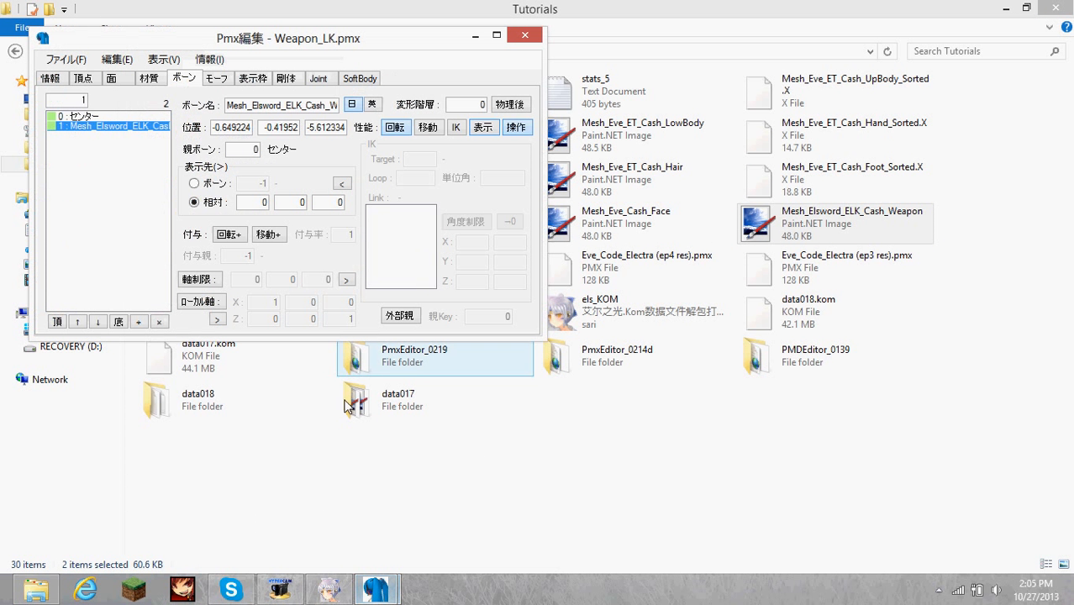
{"action": "left_click", "coordinate": [119, 119]}
{"action": "left_click", "coordinate": [161, 81]}
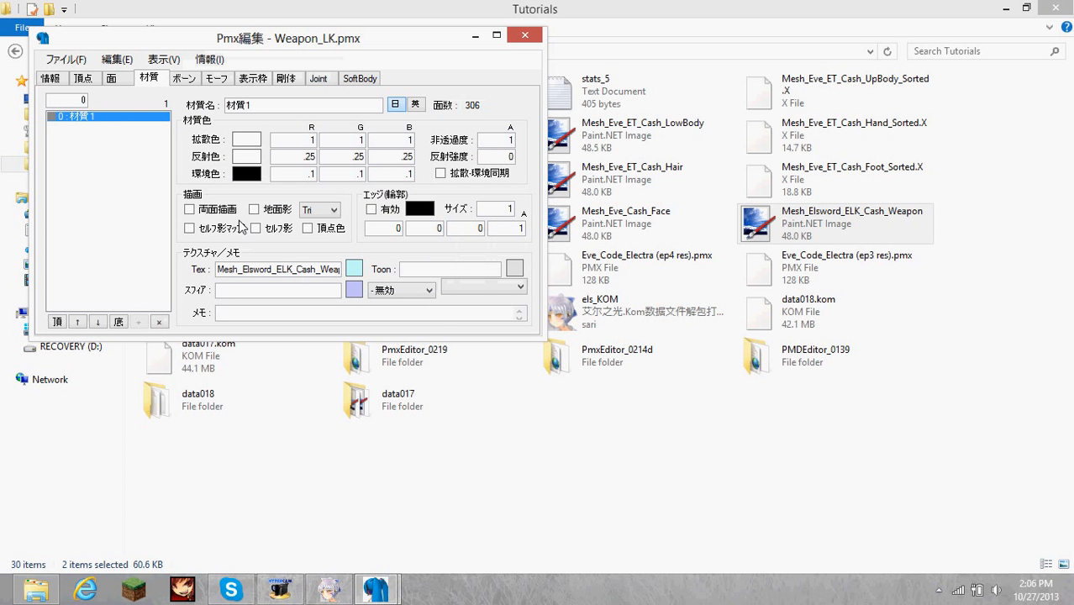
{"action": "left_click", "coordinate": [289, 270]}
{"action": "key", "text": "BackSpace"}
{"action": "type", "text": "L"}
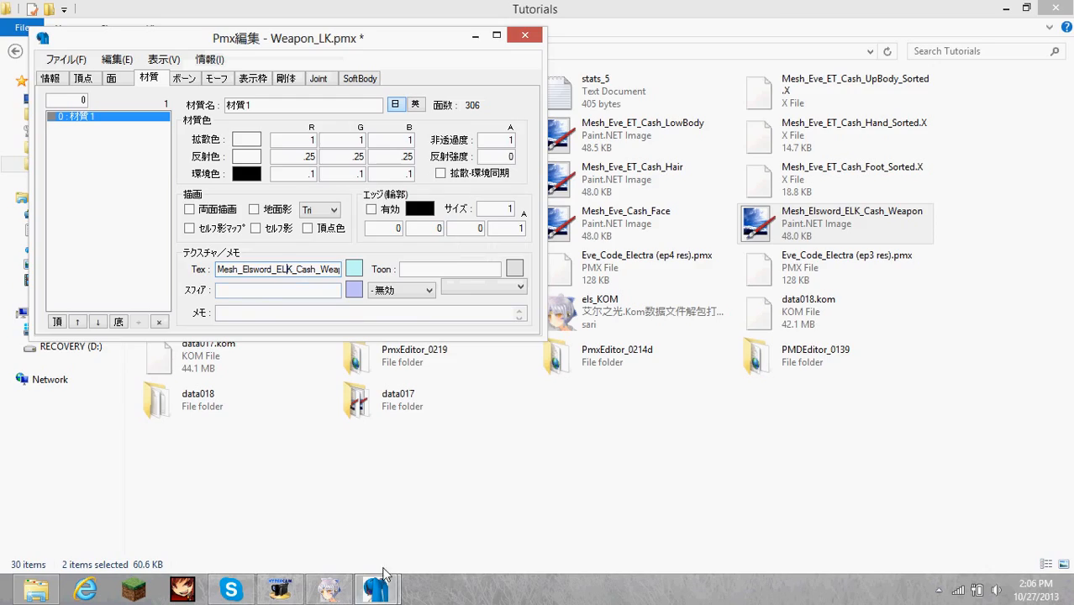
Check the textured weapon in PmxView and save the changes to Weapon_LK.pmx.
{"action": "mouse_move", "coordinate": [383, 574]}
{"action": "left_click", "coordinate": [482, 502]}
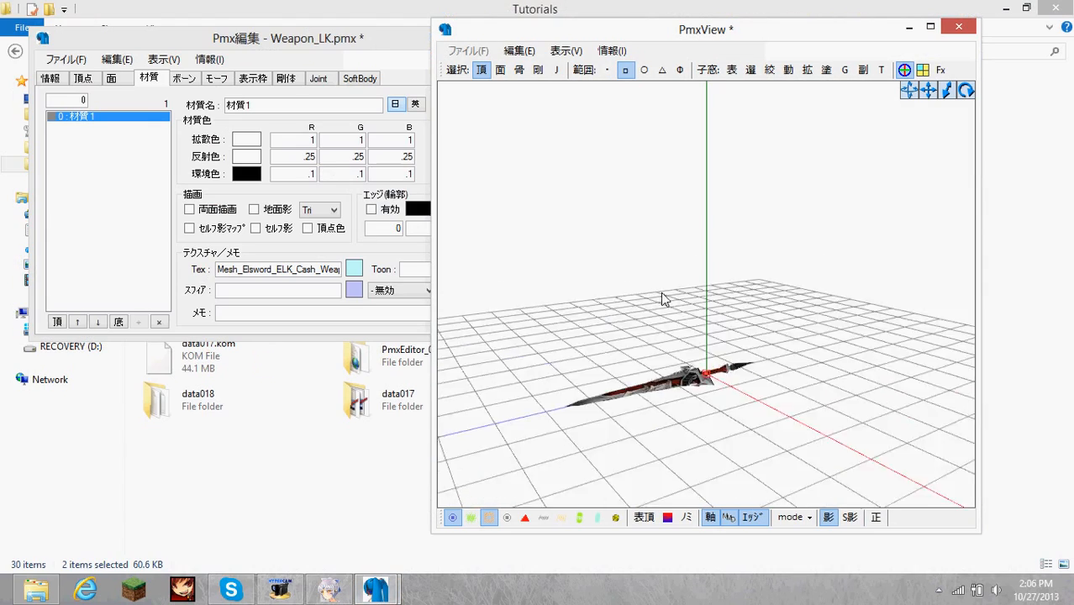
{"action": "mouse_move", "coordinate": [662, 299]}
{"action": "right_mouse_down"}
{"action": "mouse_move", "coordinate": [571, 298]}
{"action": "mouse_move", "coordinate": [698, 298]}
{"action": "mouse_move", "coordinate": [577, 309]}
{"action": "mouse_move", "coordinate": [677, 309]}
{"action": "right_mouse_up"}
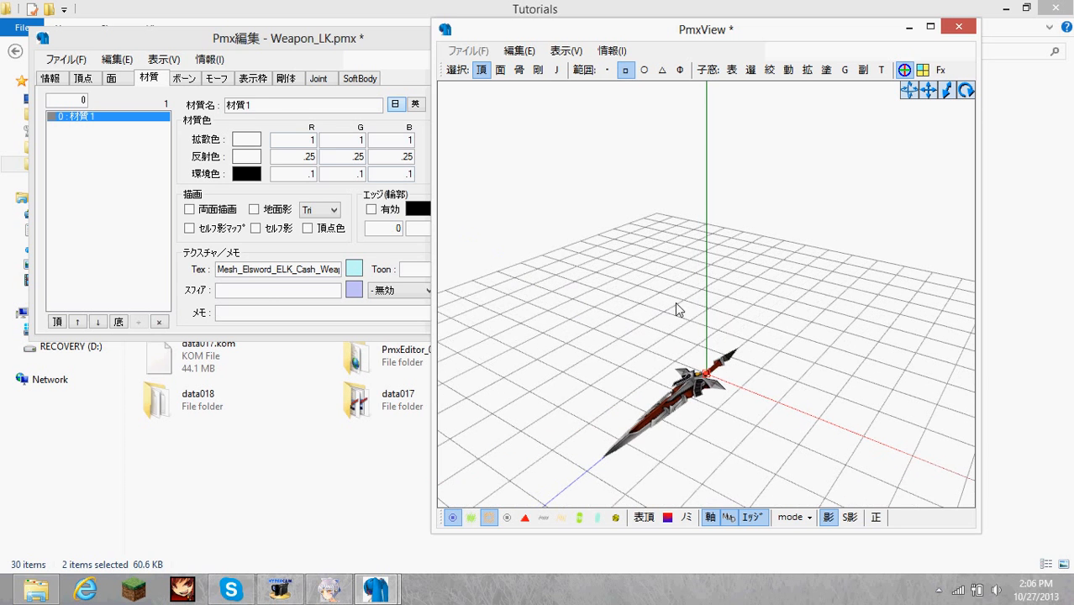
{"action": "left_click", "coordinate": [65, 60]}
{"action": "left_click", "coordinate": [66, 59]}
{"action": "left_click", "coordinate": [119, 135]}
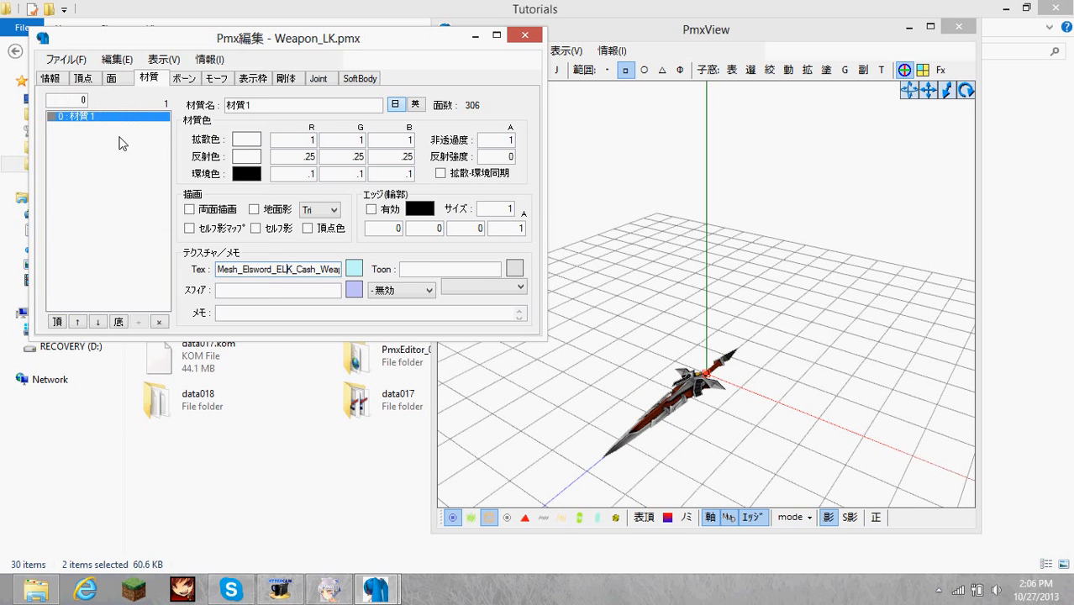
Export the model to the Tutorials folder as Weapon_LK.x at 1/10 size, with Emissive <- Ambient enabled.
{"action": "left_click", "coordinate": [66, 60]}
{"action": "left_click", "coordinate": [168, 195]}
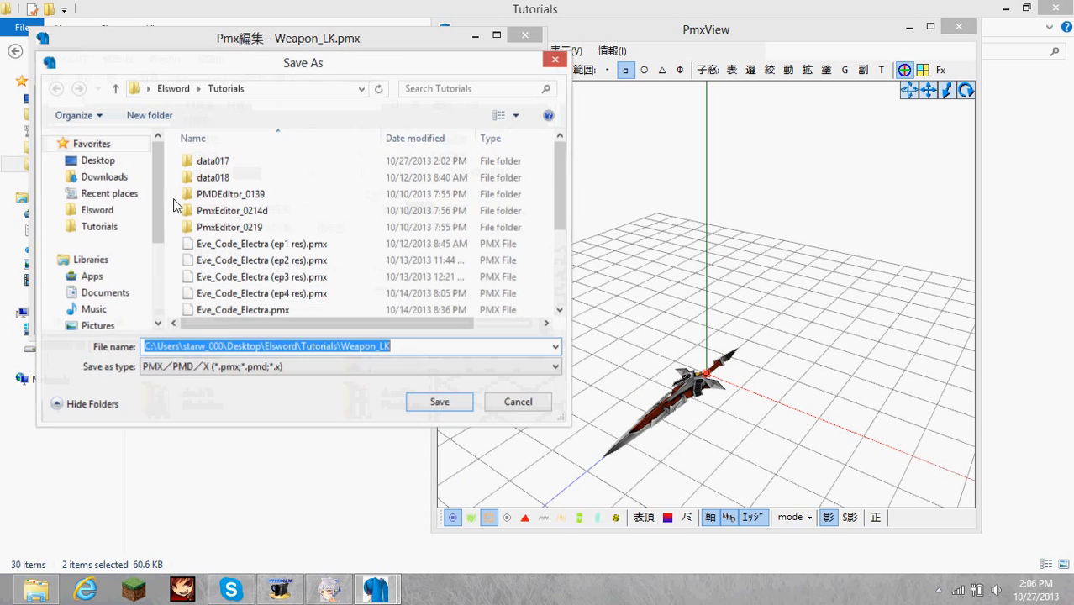
{"action": "left_click_drag", "start_coordinate": [560, 179], "coordinate": [367, 96]}
{"action": "left_click", "coordinate": [92, 227]}
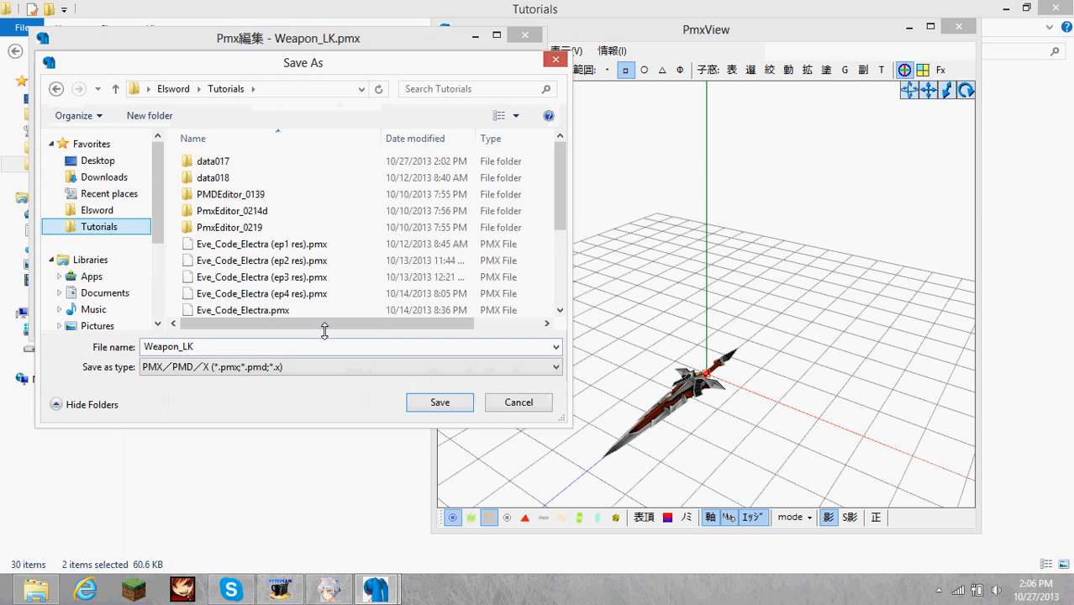
{"action": "left_click", "coordinate": [340, 348]}
{"action": "type", "text": "."}
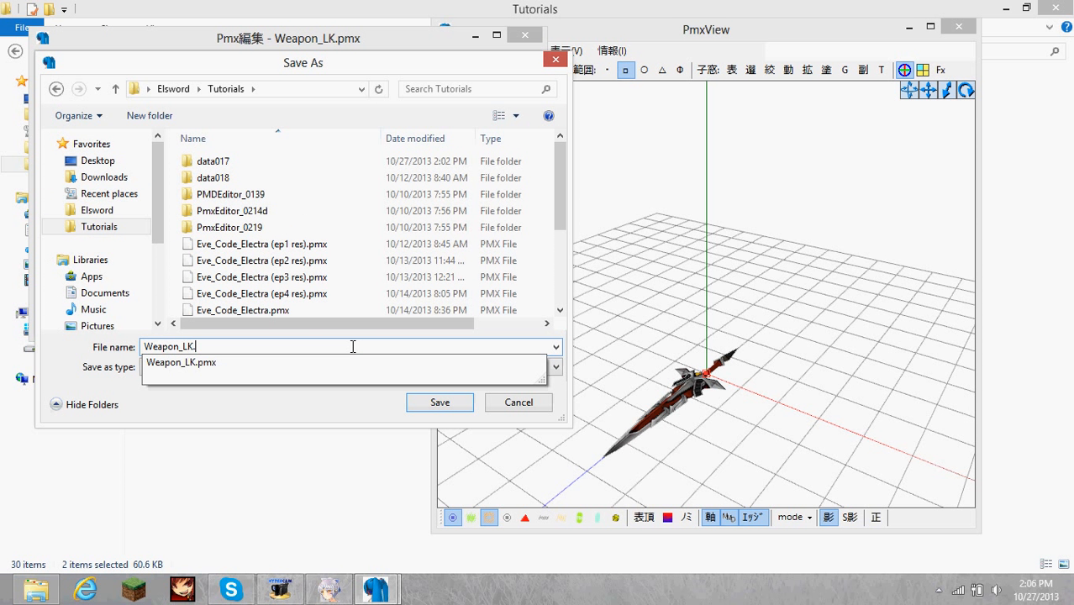
{"action": "type", "text": "x"}
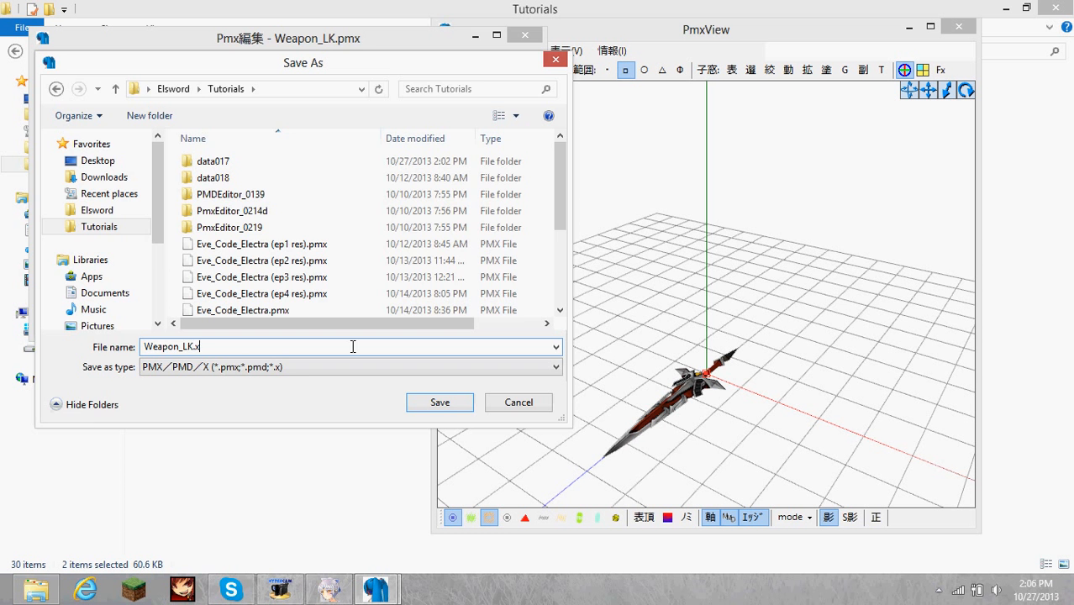
{"action": "key", "text": "Return"}
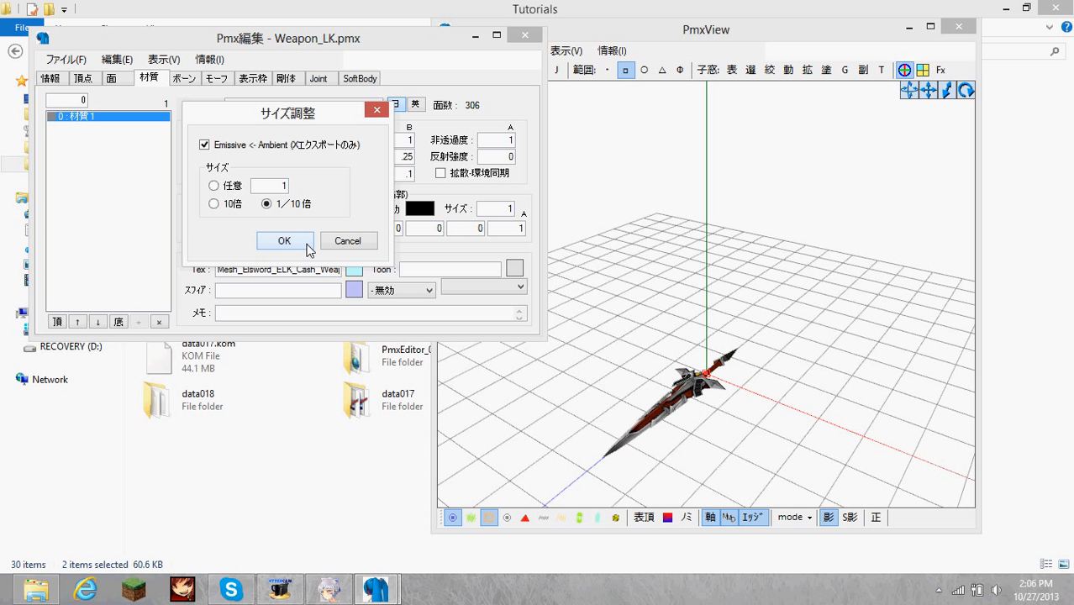
{"action": "left_click", "coordinate": [284, 241]}
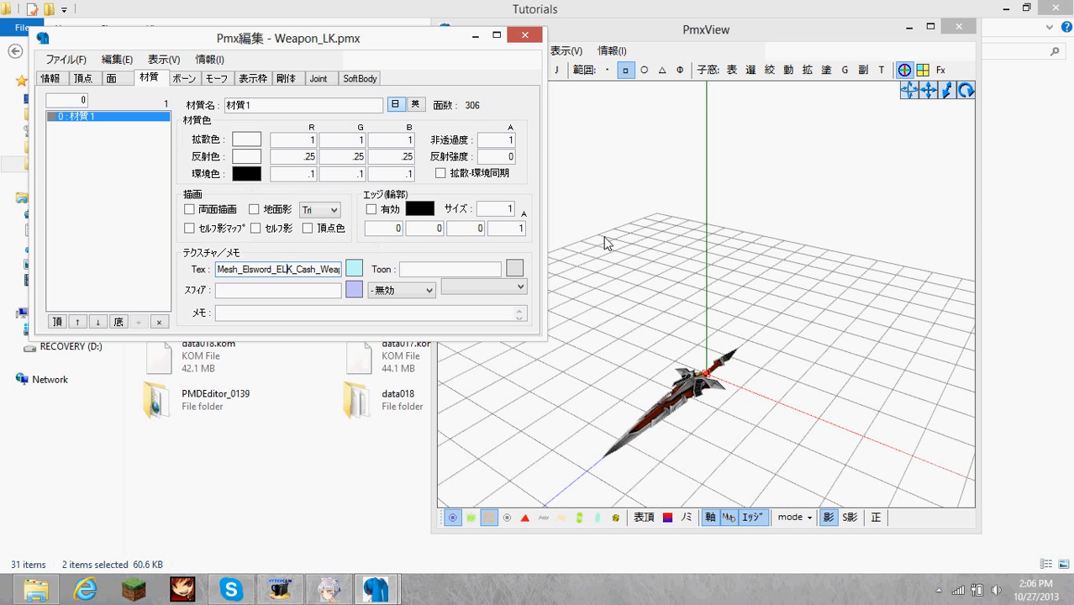
In File Explorer, check the Weapon_LK.x and Weapon_LK.pmx files in the Tutorials folder.
{"action": "left_click", "coordinate": [305, 477]}
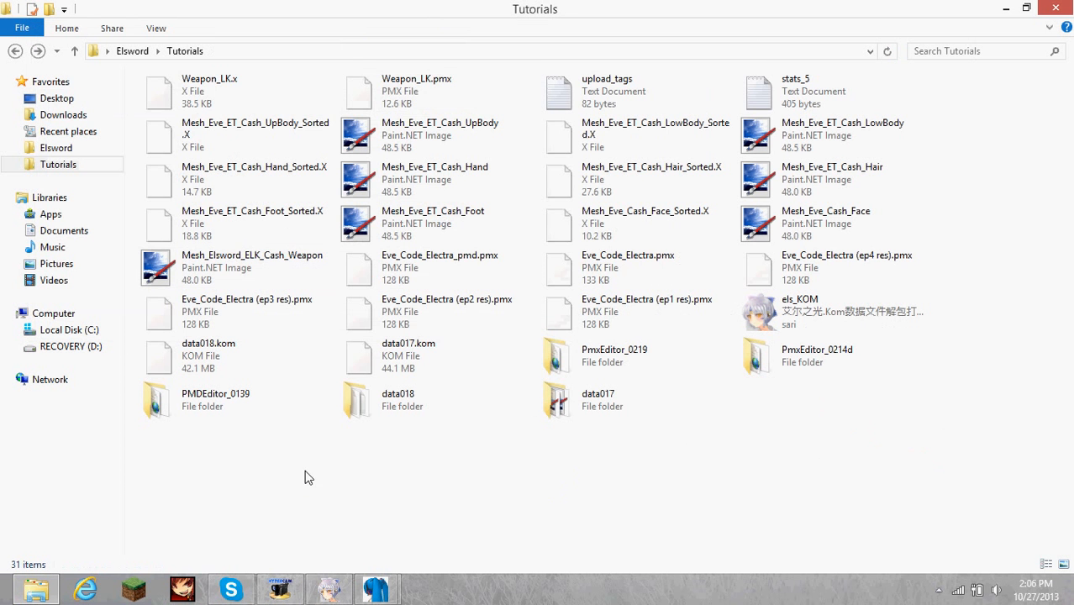
{"action": "left_click", "coordinate": [243, 90]}
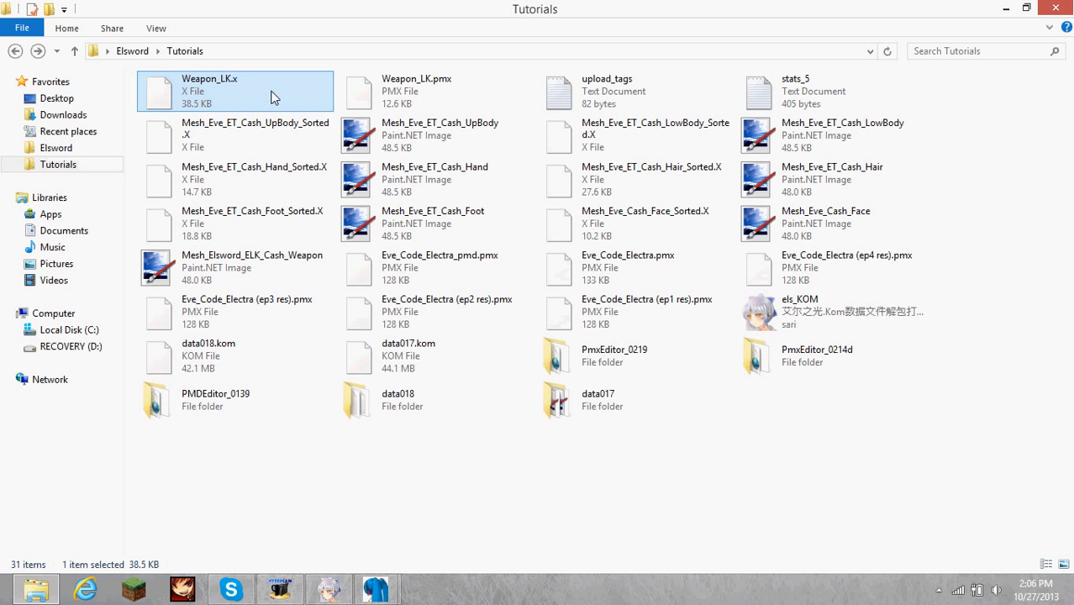
{"action": "left_click", "coordinate": [447, 99]}
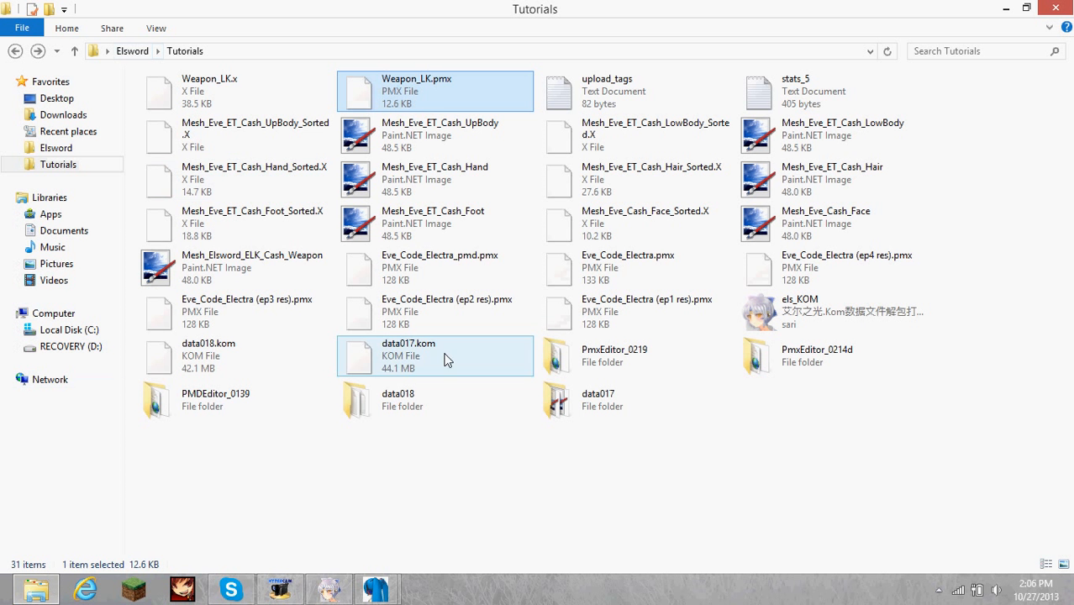
{"action": "left_click", "coordinate": [471, 477]}
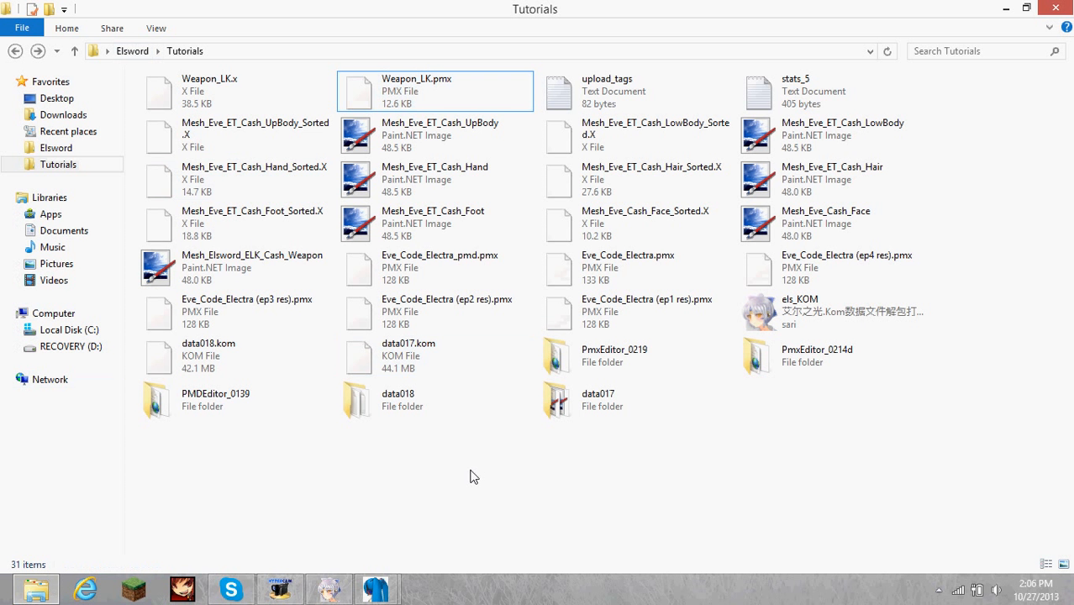
Launch MikuMikuDance from the MikuMikuDanceE_v739dot folder inside MMD Animation.
{"action": "left_click", "coordinate": [107, 51]}
{"action": "left_click", "coordinate": [163, 309]}
{"action": "double_click", "coordinate": [206, 128]}
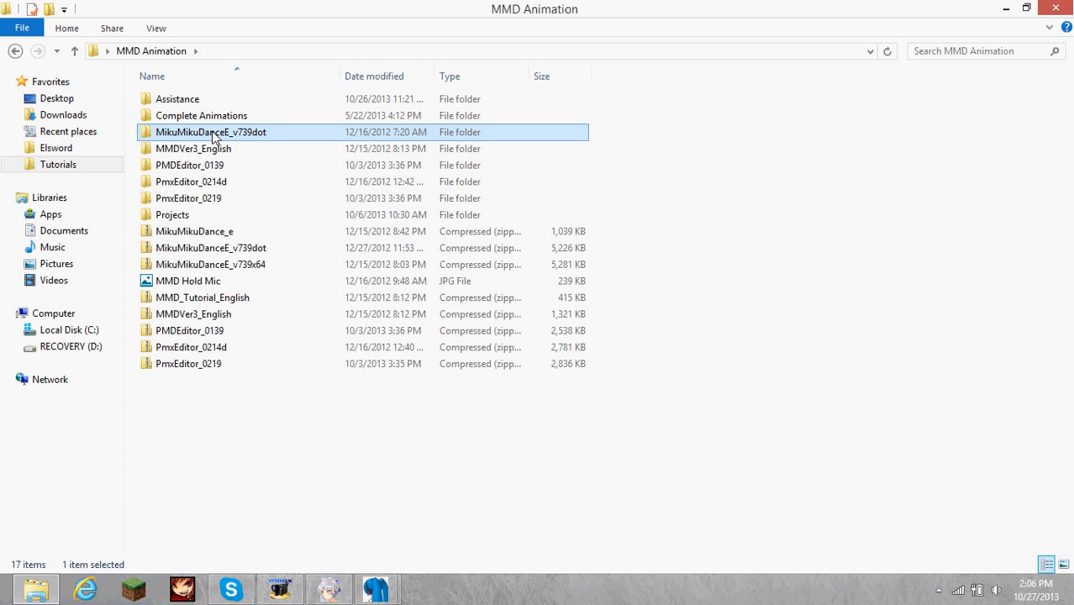
{"action": "left_click", "coordinate": [213, 137]}
{"action": "double_click", "coordinate": [213, 136]}
{"action": "left_click", "coordinate": [416, 340]}
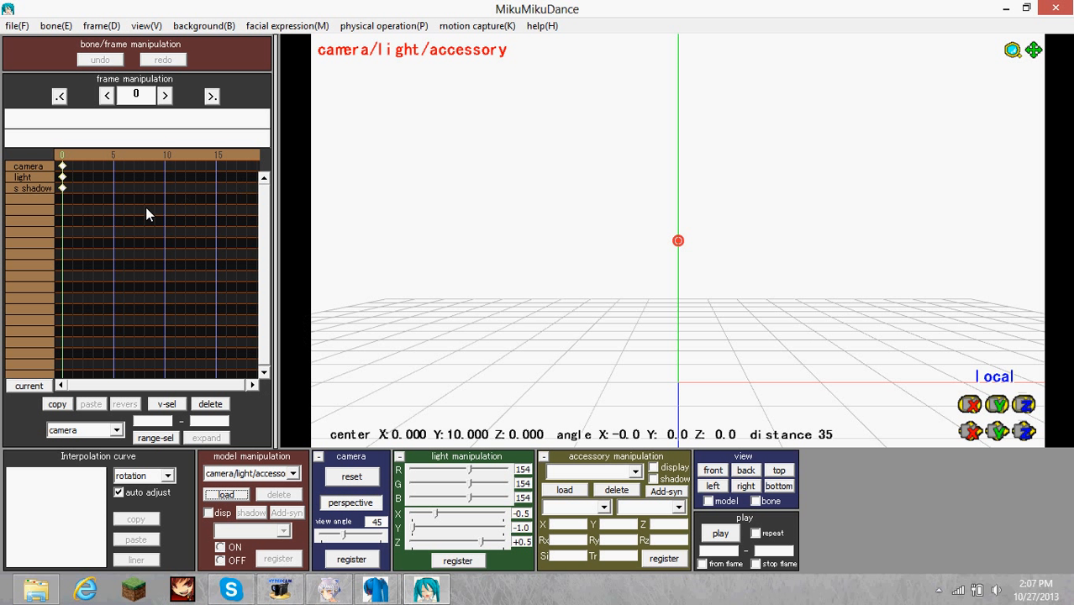
Load the Elsword (Infinity Sword) model from the Elsword folder in 1Complete and dismiss its information dialog.
{"action": "left_click", "coordinate": [228, 496]}
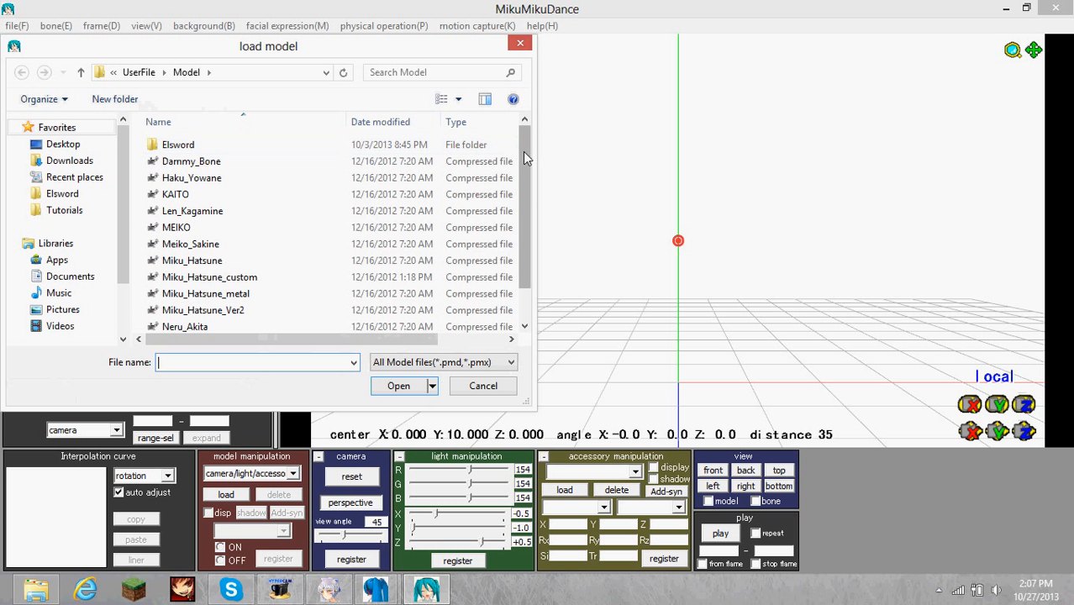
{"action": "left_click", "coordinate": [173, 146]}
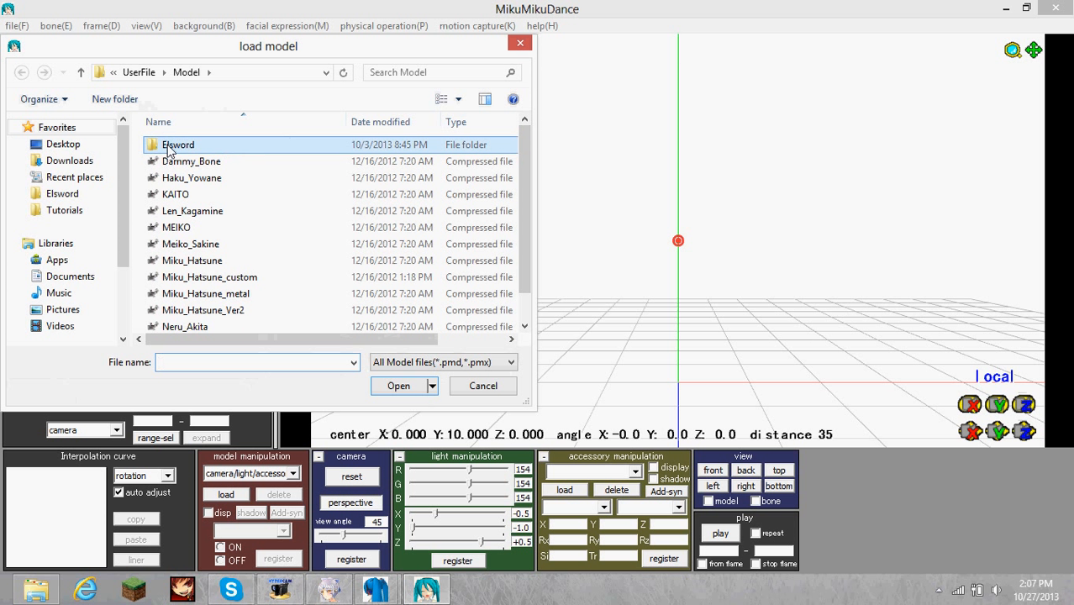
{"action": "double_click", "coordinate": [192, 148]}
{"action": "double_click", "coordinate": [216, 174]}
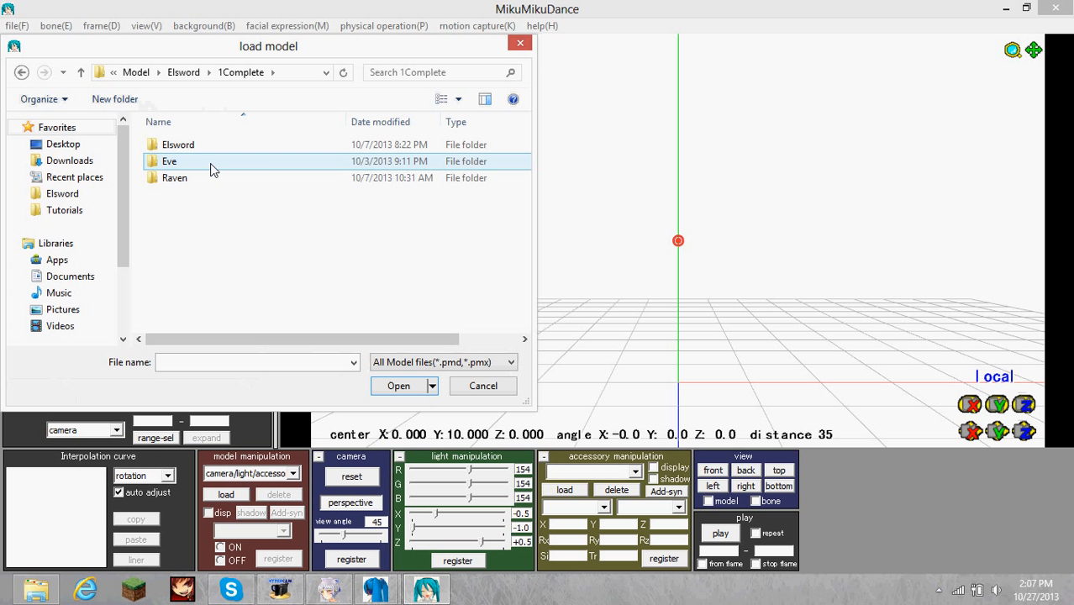
{"action": "double_click", "coordinate": [192, 144]}
{"action": "double_click", "coordinate": [217, 152]}
{"action": "double_click", "coordinate": [196, 159]}
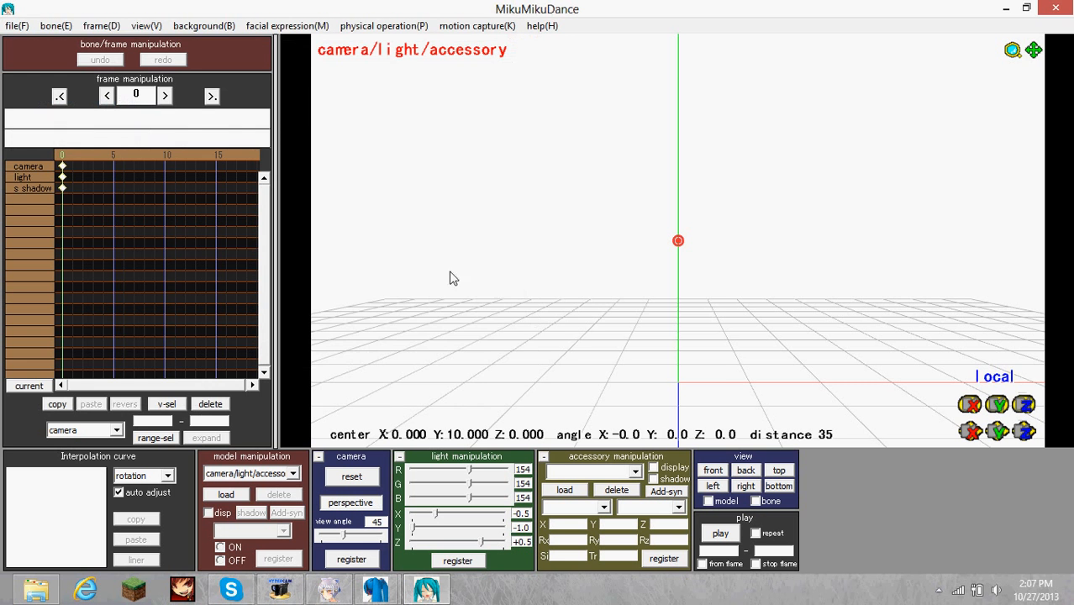
{"action": "left_click", "coordinate": [617, 370]}
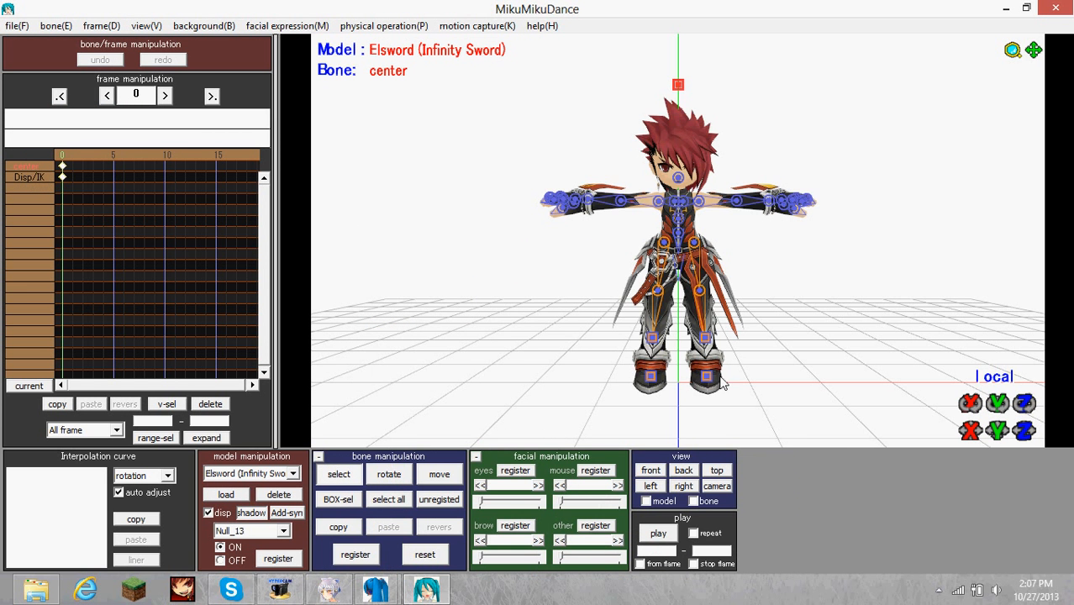
{"action": "right_click_drag", "start_coordinate": [725, 384], "coordinate": [793, 285]}
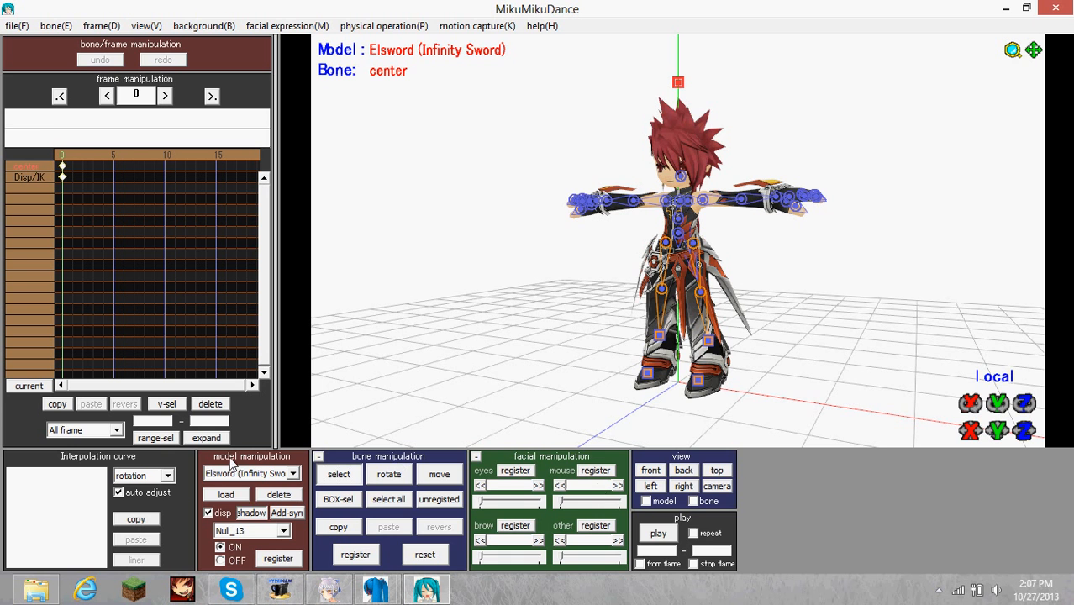
Switch to camera/light/accessory mode and load Weapon_LK.x from the Tutorials folder as an accessory.
{"action": "left_click", "coordinate": [251, 473]}
{"action": "left_click", "coordinate": [244, 487]}
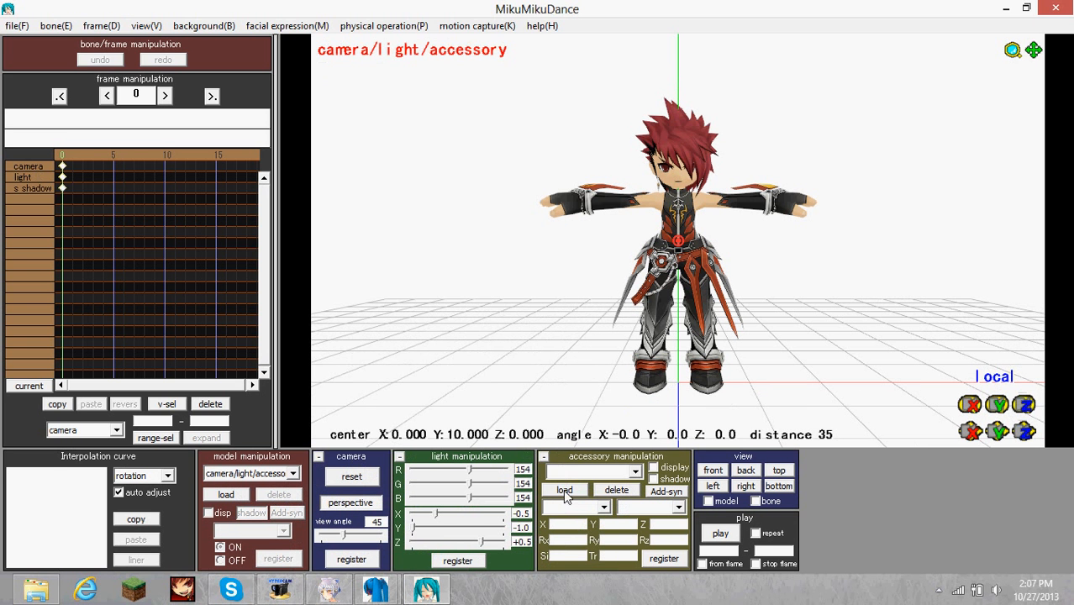
{"action": "left_click", "coordinate": [564, 491]}
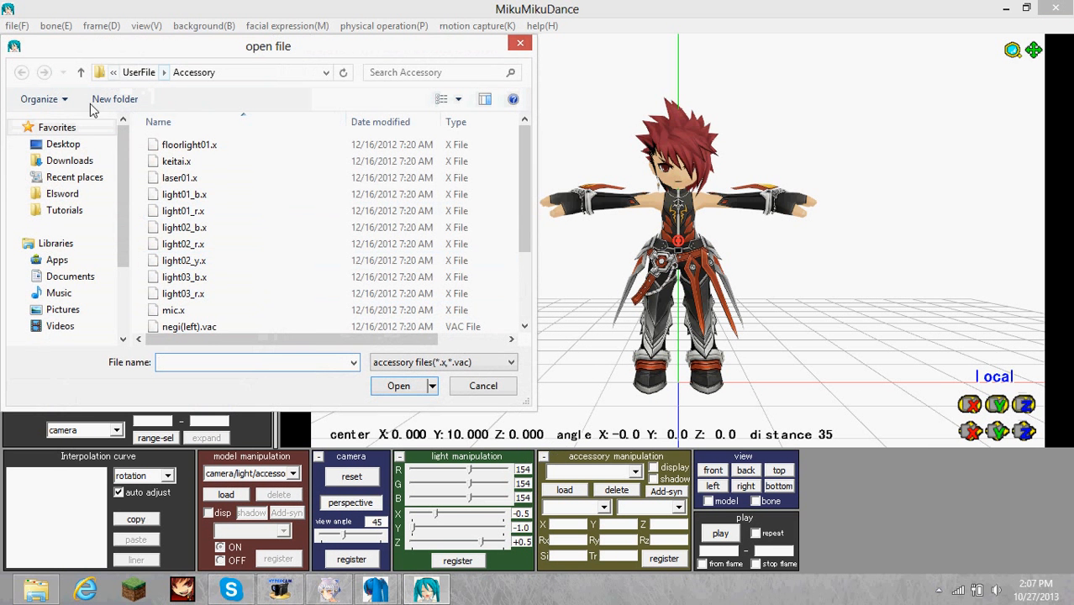
{"action": "left_click", "coordinate": [64, 210]}
{"action": "left_click", "coordinate": [267, 242]}
{"action": "left_click", "coordinate": [190, 323]}
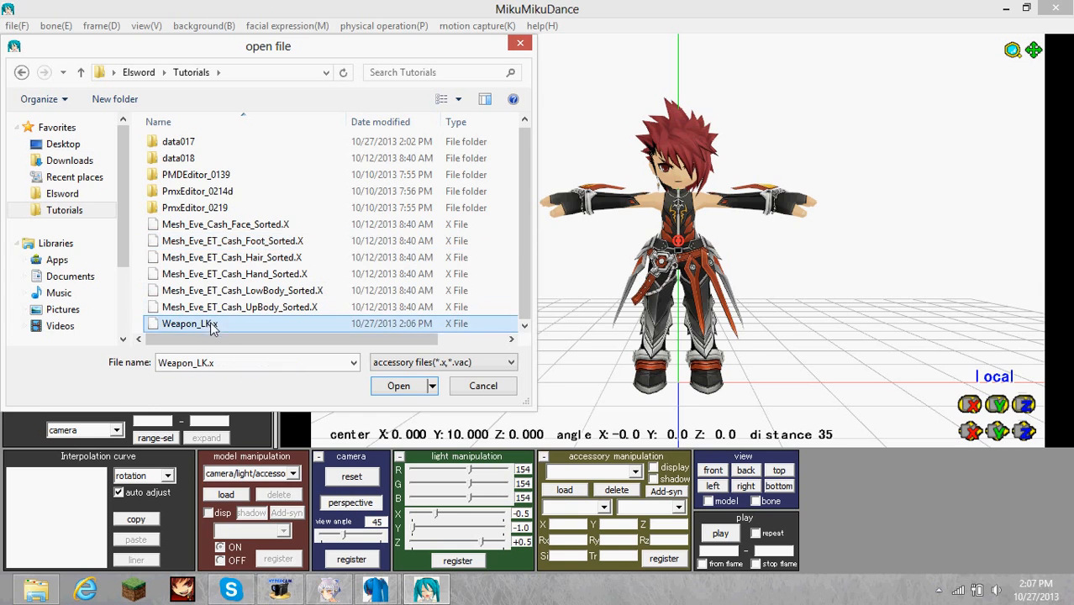
{"action": "left_click", "coordinate": [400, 386]}
{"action": "mouse_move", "coordinate": [622, 290]}
{"action": "right_mouse_down"}
{"action": "mouse_move", "coordinate": [658, 283]}
{"action": "mouse_move", "coordinate": [548, 297]}
{"action": "mouse_move", "coordinate": [639, 290]}
{"action": "mouse_move", "coordinate": [656, 305]}
{"action": "mouse_move", "coordinate": [571, 271]}
{"action": "mouse_move", "coordinate": [577, 264]}
{"action": "mouse_move", "coordinate": [609, 288]}
{"action": "mouse_move", "coordinate": [803, 309]}
{"action": "mouse_move", "coordinate": [611, 302]}
{"action": "right_mouse_up"}
{"action": "scroll", "coordinate": [669, 305], "scroll_direction": "down", "scroll_amount": 6}
{"action": "scroll", "coordinate": [669, 307], "scroll_direction": "up", "scroll_amount": 3}
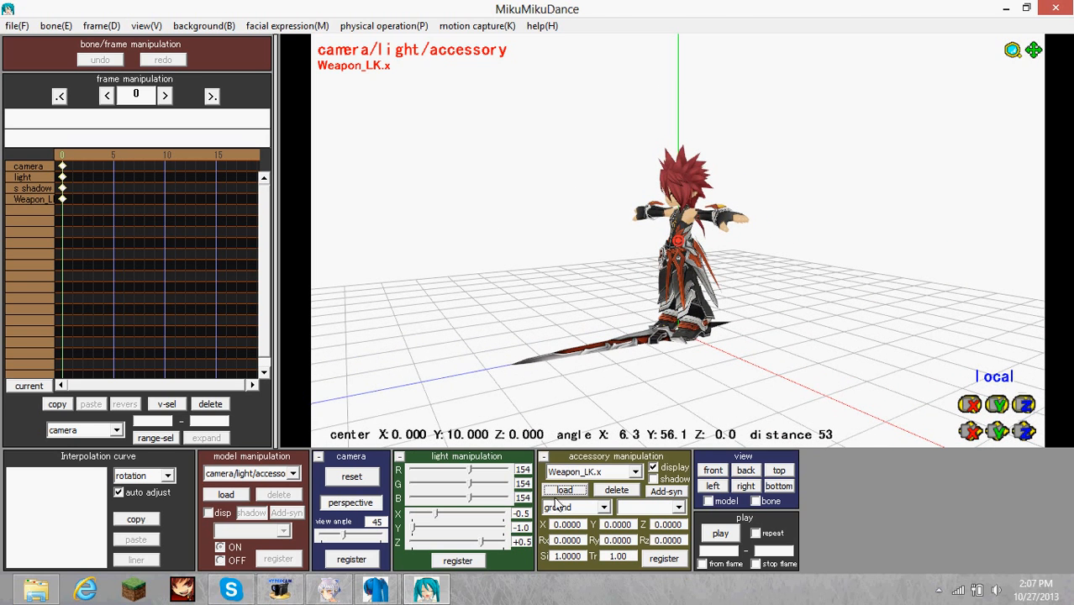
Attach the Weapon_LK.x accessory to the Elsword (Infinity Sword) model at bone Null_41.
{"action": "left_click", "coordinate": [591, 508]}
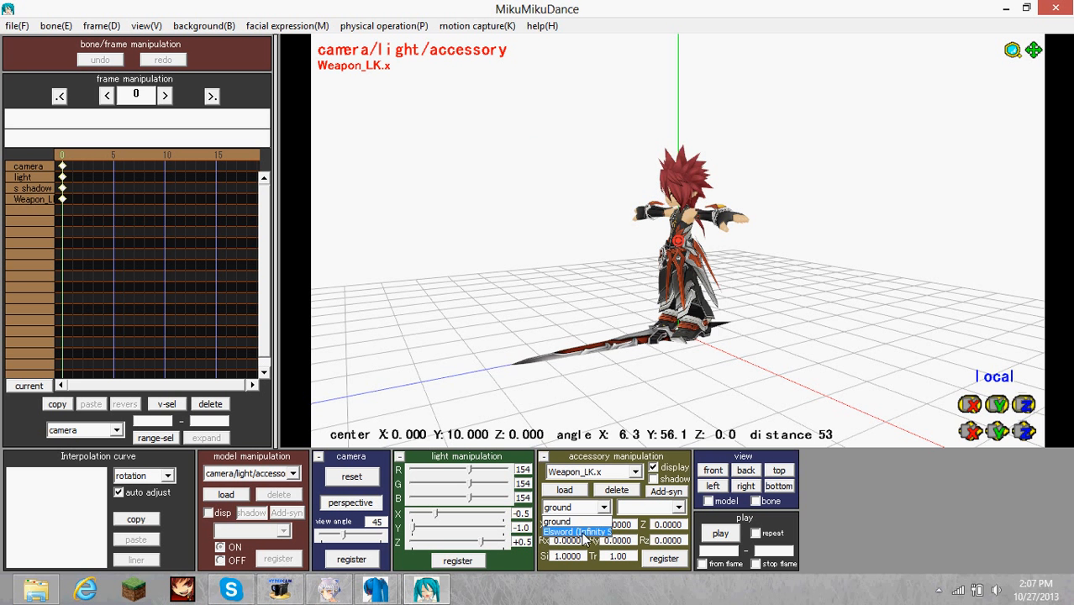
{"action": "left_click", "coordinate": [580, 532]}
{"action": "left_click", "coordinate": [679, 507]}
{"action": "scroll", "coordinate": [652, 404], "scroll_direction": "down", "scroll_amount": 5}
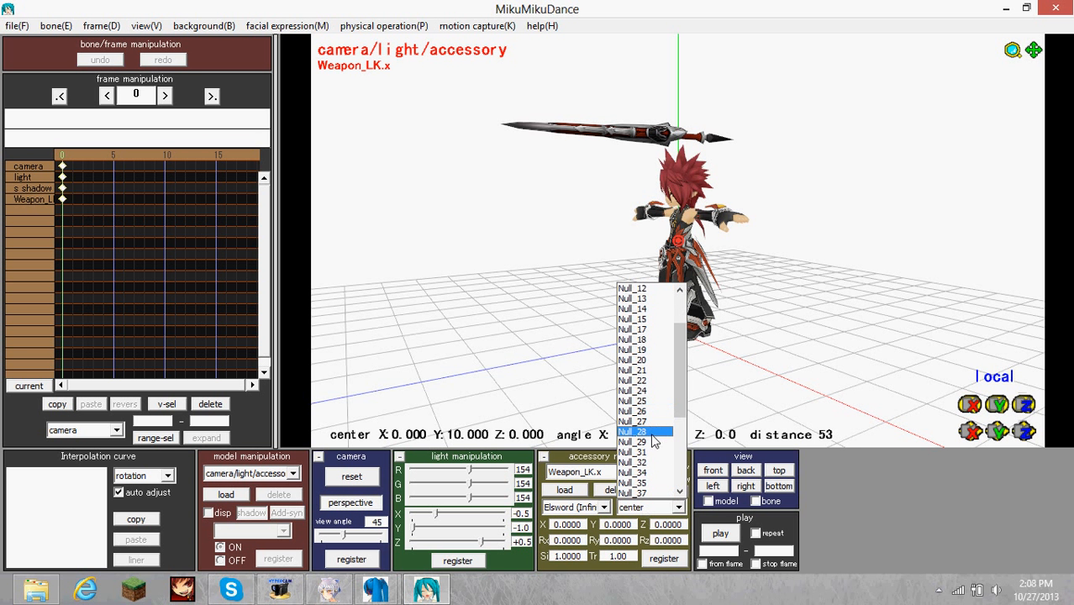
{"action": "scroll", "coordinate": [653, 442], "scroll_direction": "down", "scroll_amount": 1}
{"action": "scroll", "coordinate": [655, 467], "scroll_direction": "down", "scroll_amount": 1}
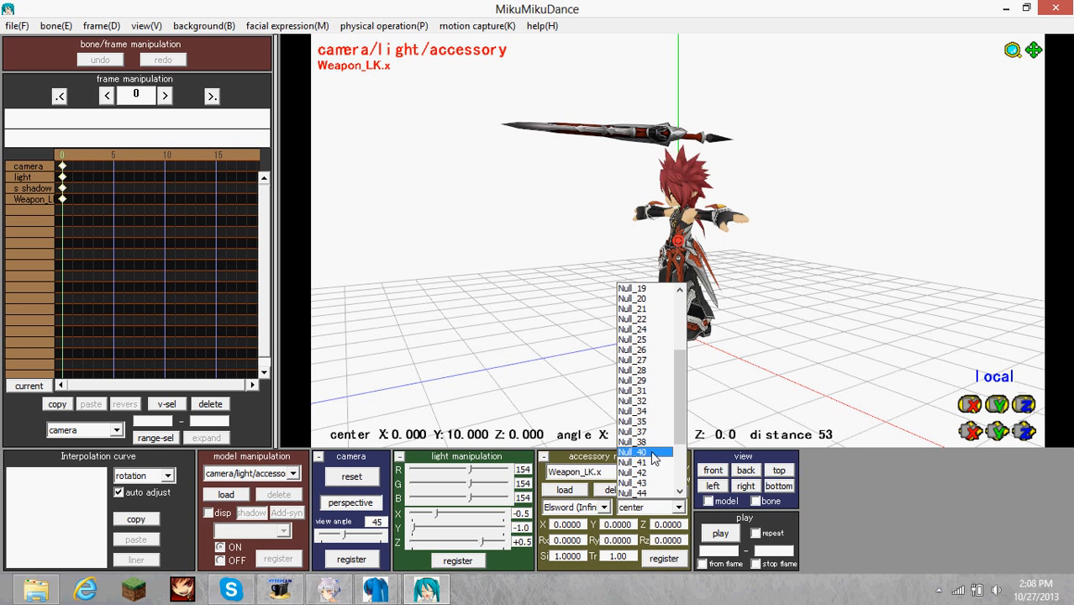
{"action": "left_click", "coordinate": [657, 463]}
{"action": "right_click_drag", "start_coordinate": [674, 353], "coordinate": [736, 368]}
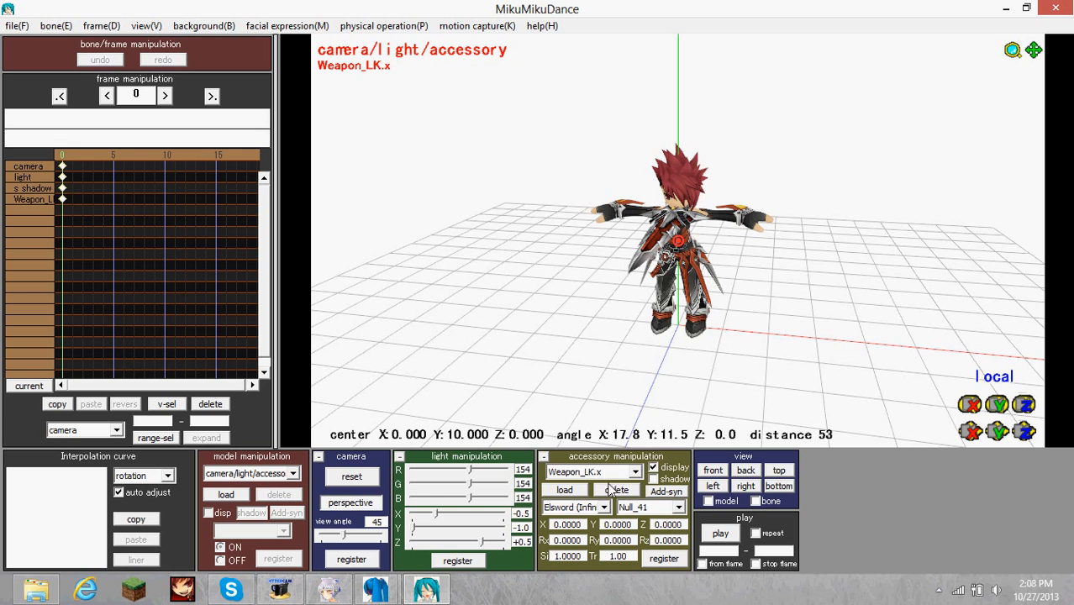
Try bone Null_45 as the weapon's attachment point and change it to Null_44.
{"action": "left_click", "coordinate": [655, 506]}
{"action": "left_click", "coordinate": [654, 412]}
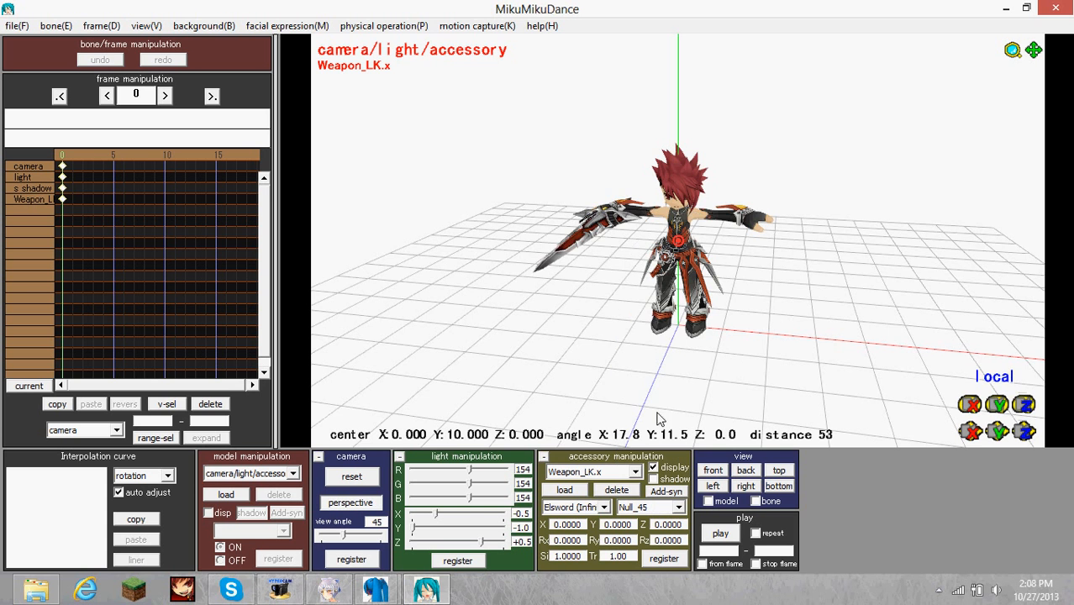
{"action": "right_click_drag", "start_coordinate": [660, 348], "coordinate": [660, 319]}
{"action": "scroll", "coordinate": [676, 384], "scroll_direction": "up", "scroll_amount": 4}
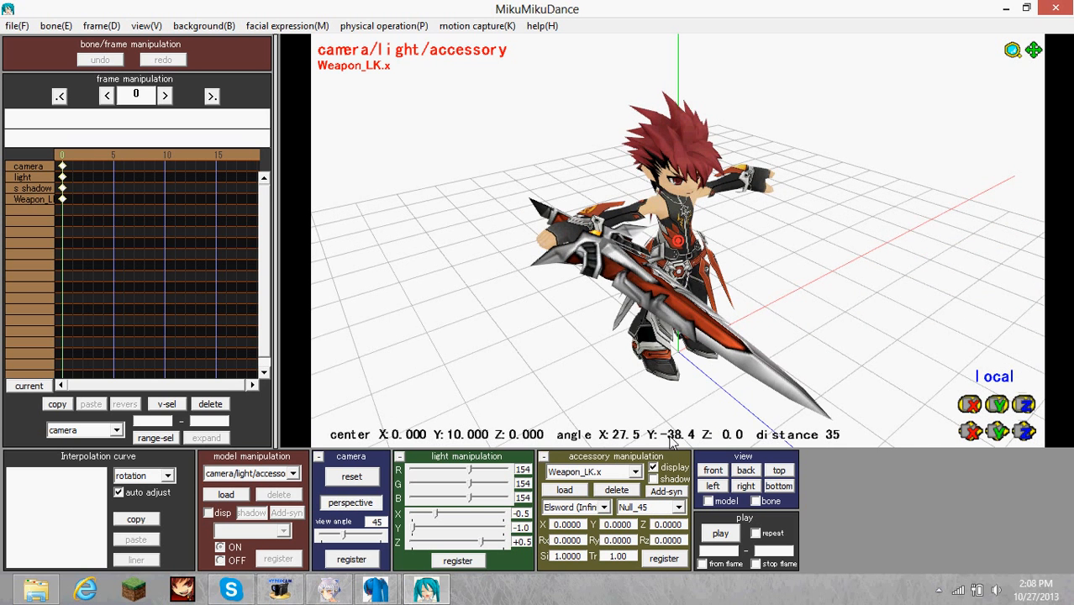
{"action": "left_click", "coordinate": [655, 506]}
{"action": "left_click", "coordinate": [636, 402]}
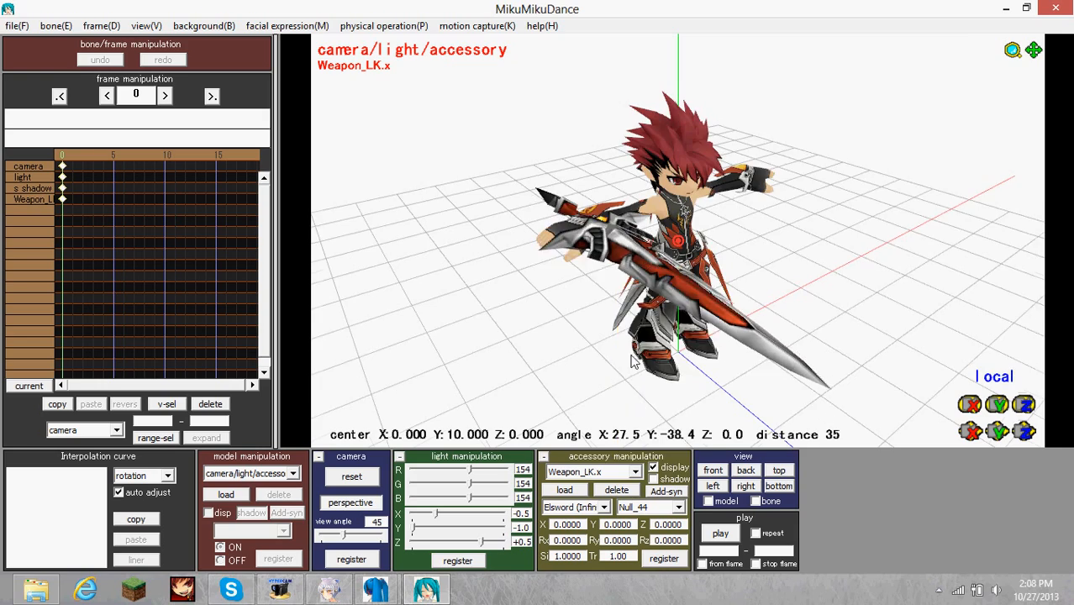
Offset the Weapon_LK.x accessory to X -2 and Y -.5 and register its position.
{"action": "right_click_drag", "start_coordinate": [636, 395], "coordinate": [646, 338]}
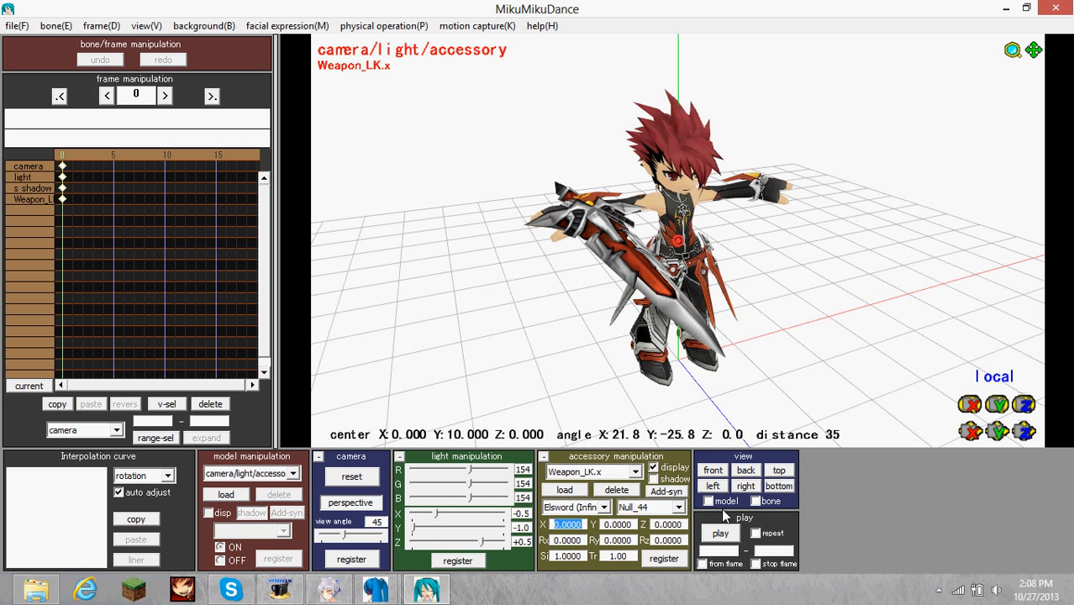
{"action": "type", "text": "-2"}
{"action": "left_click_drag", "start_coordinate": [605, 526], "coordinate": [697, 527]}
{"action": "type", "text": "-"}
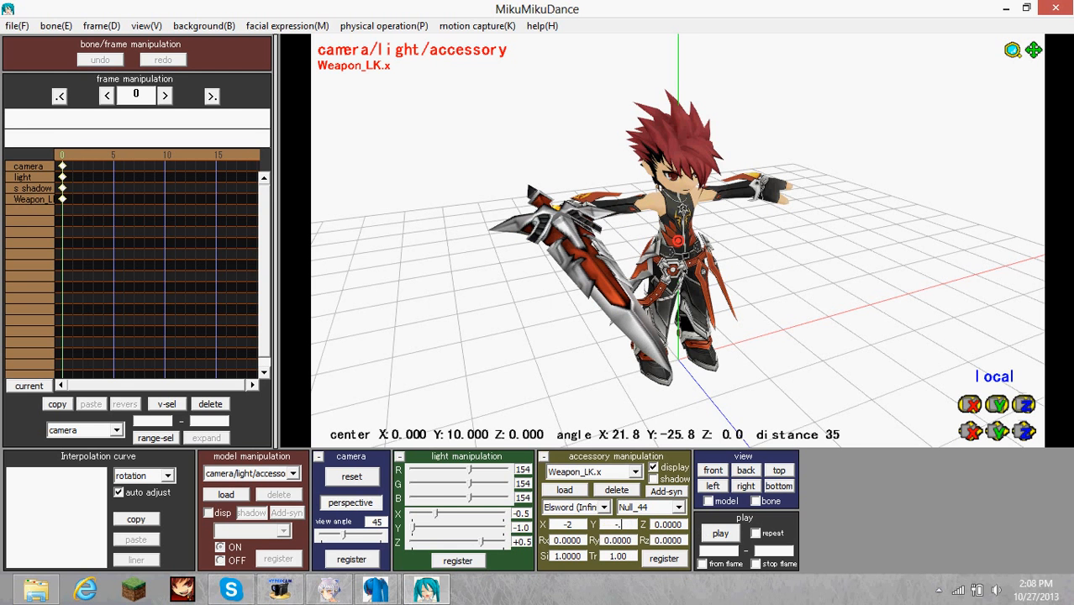
{"action": "left_click", "coordinate": [680, 557]}
Try Z offsets of 1 and -1 for the weapon in the character's hand and return Z to 0.
{"action": "right_click_drag", "start_coordinate": [627, 310], "coordinate": [761, 282]}
{"action": "scroll", "coordinate": [737, 253], "scroll_direction": "up", "scroll_amount": 4}
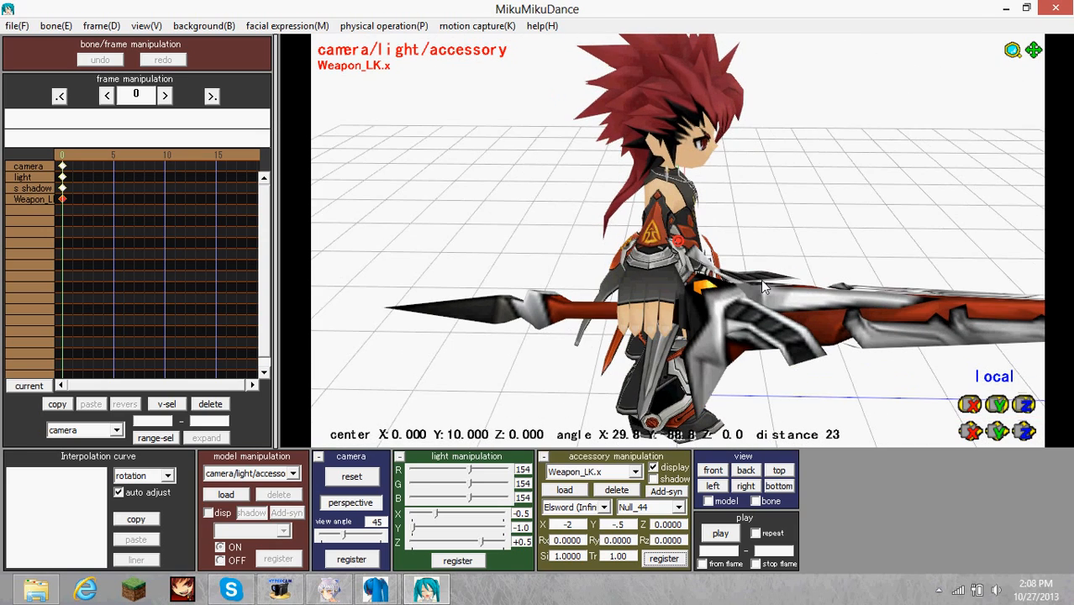
{"action": "double_click", "coordinate": [656, 524]}
{"action": "type", "text": "1"}
{"action": "key", "text": "Return"}
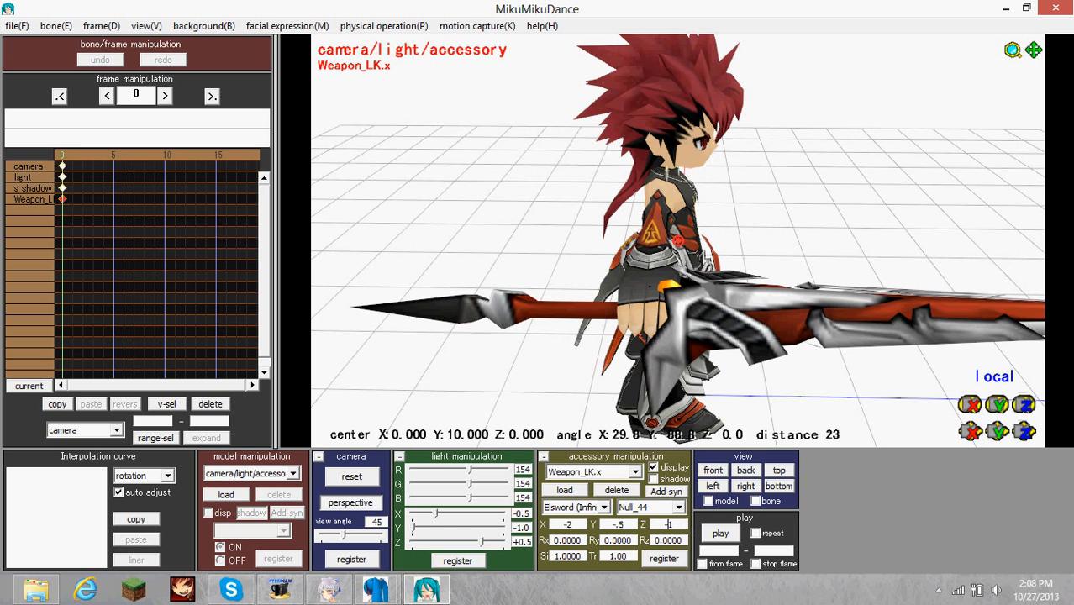
{"action": "type", "text": "-"}
{"action": "key", "text": "Return"}
{"action": "right_click_drag", "start_coordinate": [800, 345], "coordinate": [791, 304]}
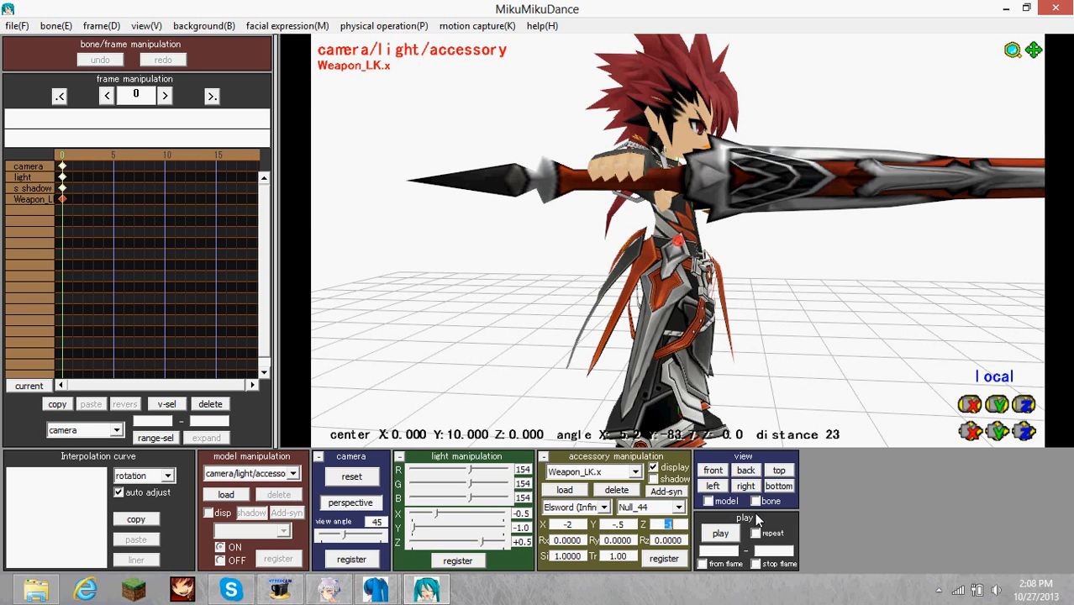
{"action": "key", "text": "Return"}
{"action": "right_click_drag", "start_coordinate": [875, 163], "coordinate": [871, 233]}
{"action": "scroll", "coordinate": [849, 186], "scroll_direction": "down", "scroll_amount": 6}
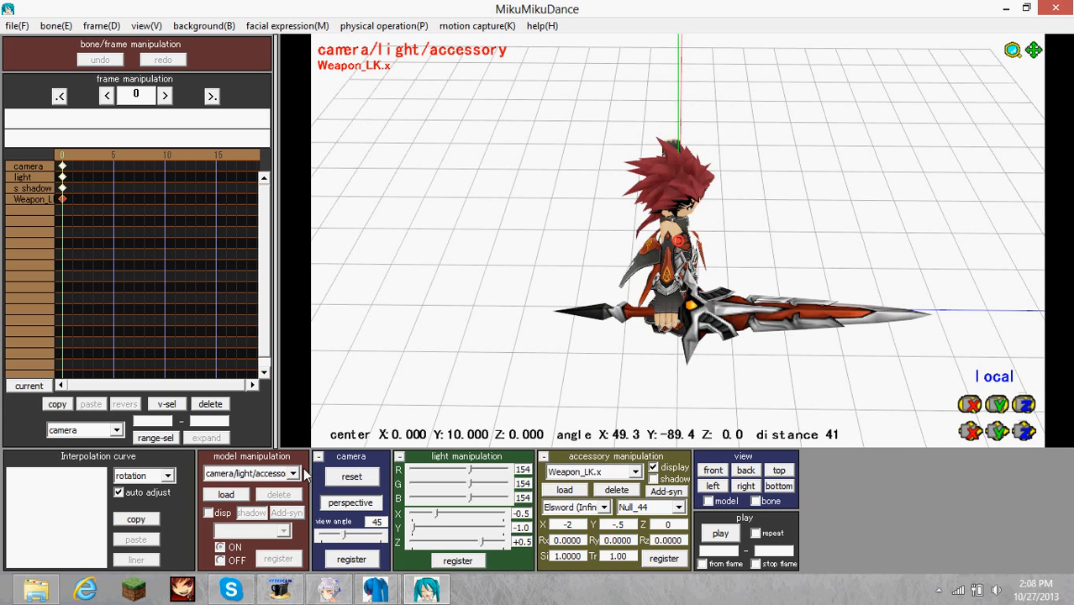
Switch to the Elsword (Infinity Sword) model and lower both arms to the sides by rotating bones Null_42 and Null_25.
{"action": "right_click_drag", "start_coordinate": [741, 352], "coordinate": [523, 373]}
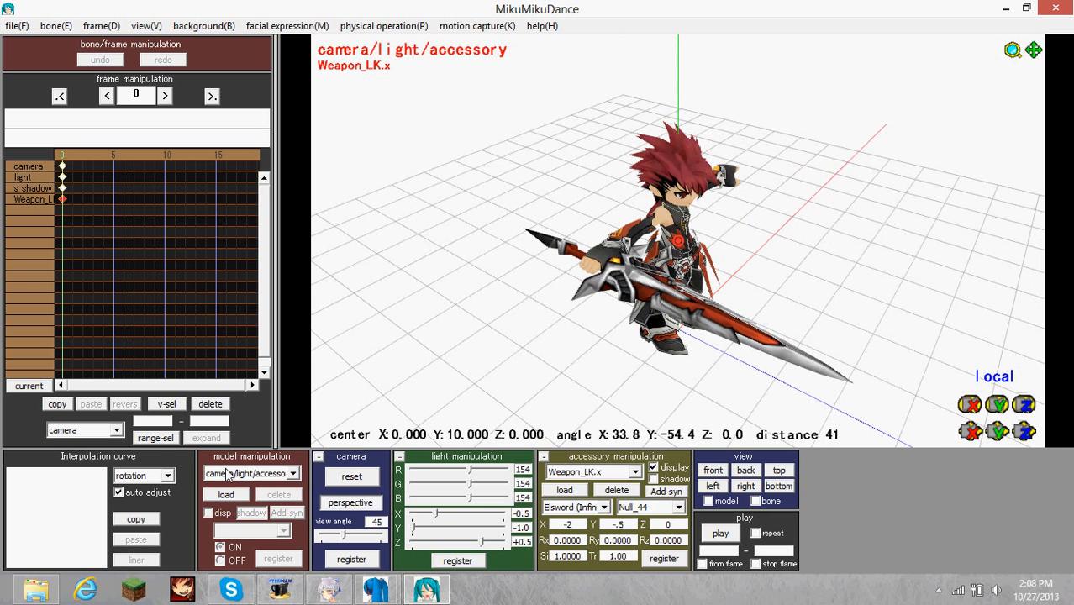
{"action": "left_click", "coordinate": [230, 473]}
{"action": "left_click", "coordinate": [244, 498]}
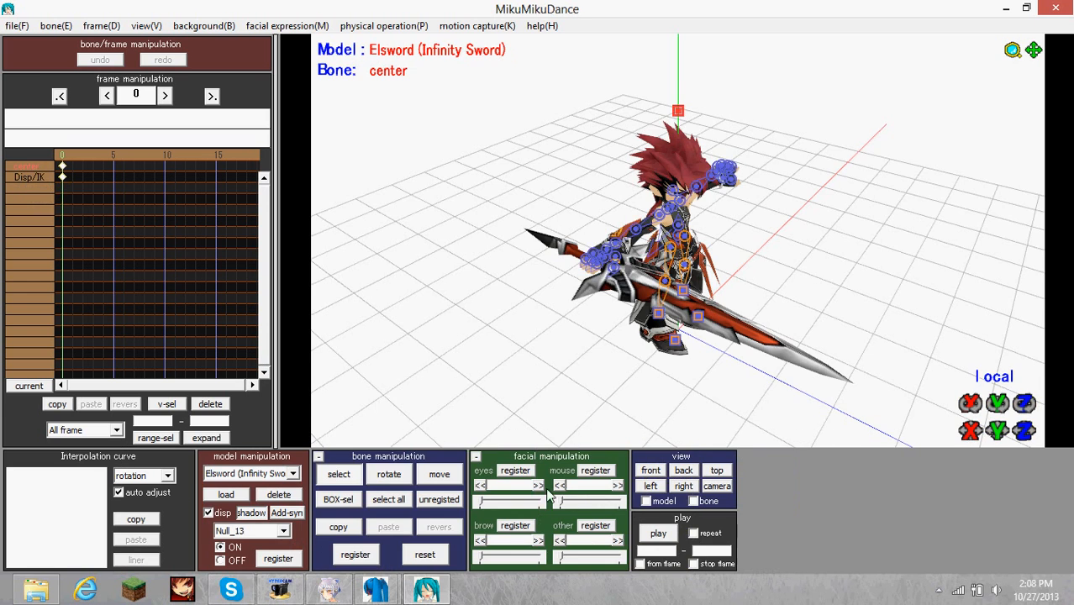
{"action": "right_click_drag", "start_coordinate": [546, 396], "coordinate": [648, 250]}
{"action": "scroll", "coordinate": [614, 250], "scroll_direction": "up", "scroll_amount": 4}
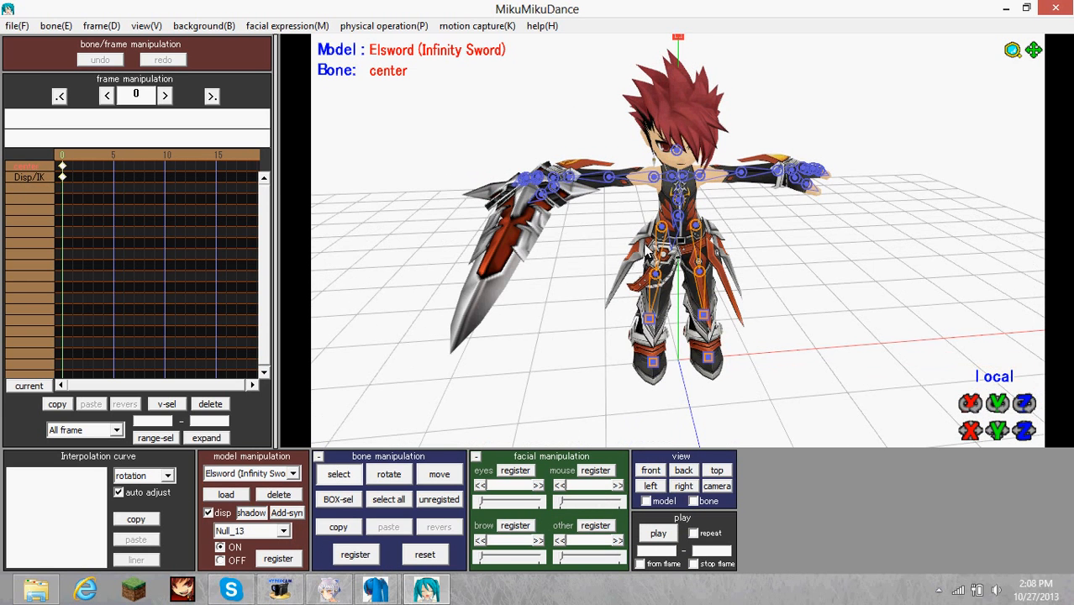
{"action": "left_click", "coordinate": [654, 177]}
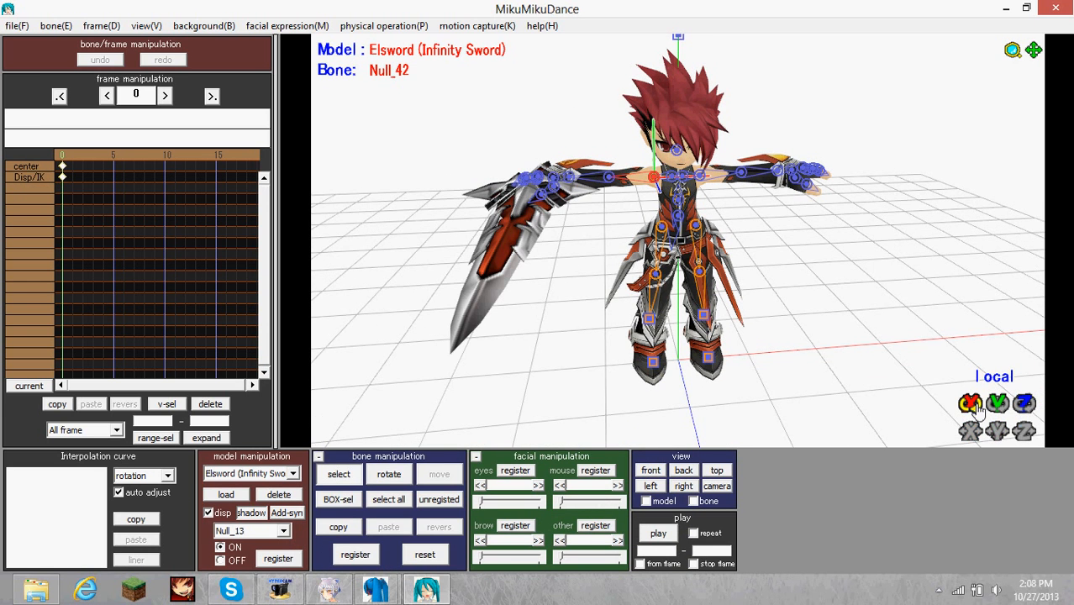
{"action": "left_click_drag", "start_coordinate": [976, 407], "coordinate": [975, 465]}
{"action": "left_click", "coordinate": [701, 177]}
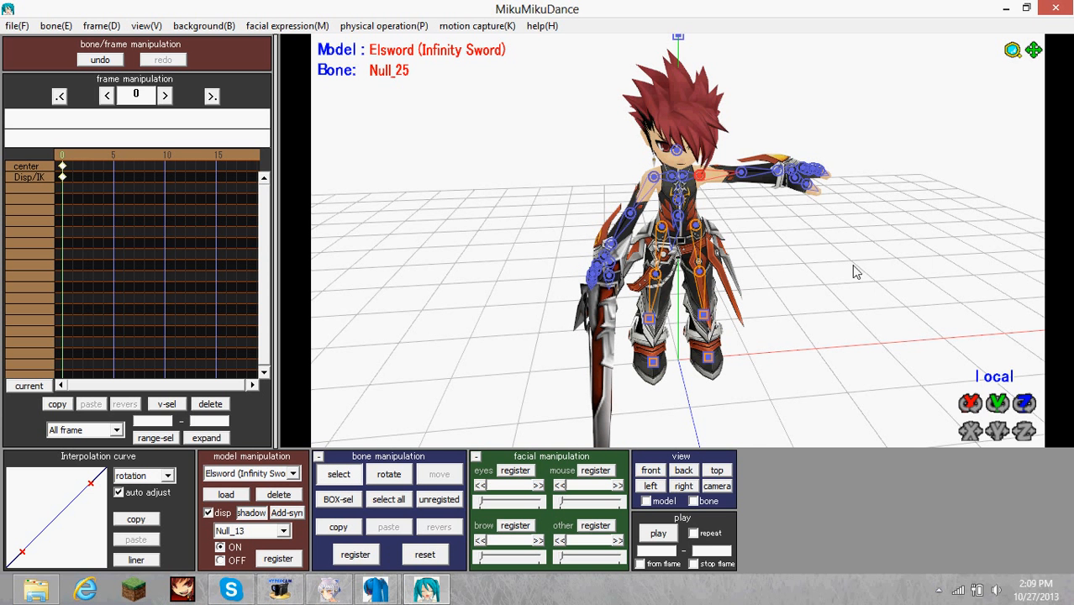
{"action": "left_click_drag", "start_coordinate": [1023, 404], "coordinate": [1023, 476]}
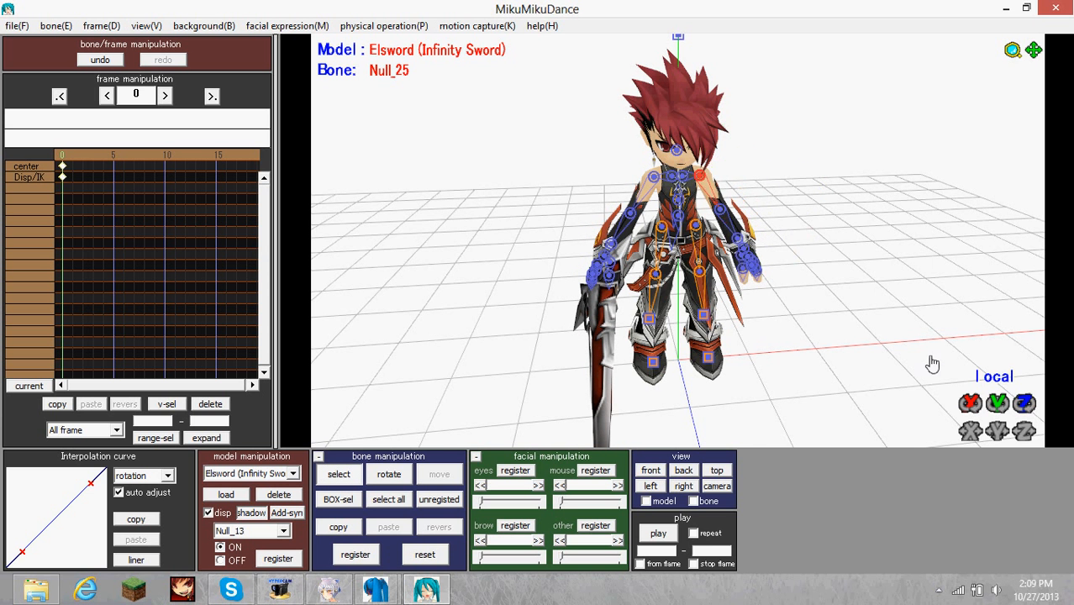
Rotate finger bone Null_48 of the sword hand about its local Z axis.
{"action": "right_click_drag", "start_coordinate": [681, 285], "coordinate": [815, 280]}
{"action": "scroll", "coordinate": [626, 280], "scroll_direction": "up", "scroll_amount": 5}
{"action": "right_click_drag", "start_coordinate": [581, 284], "coordinate": [575, 284]}
{"action": "scroll", "coordinate": [586, 332], "scroll_direction": "up", "scroll_amount": 3}
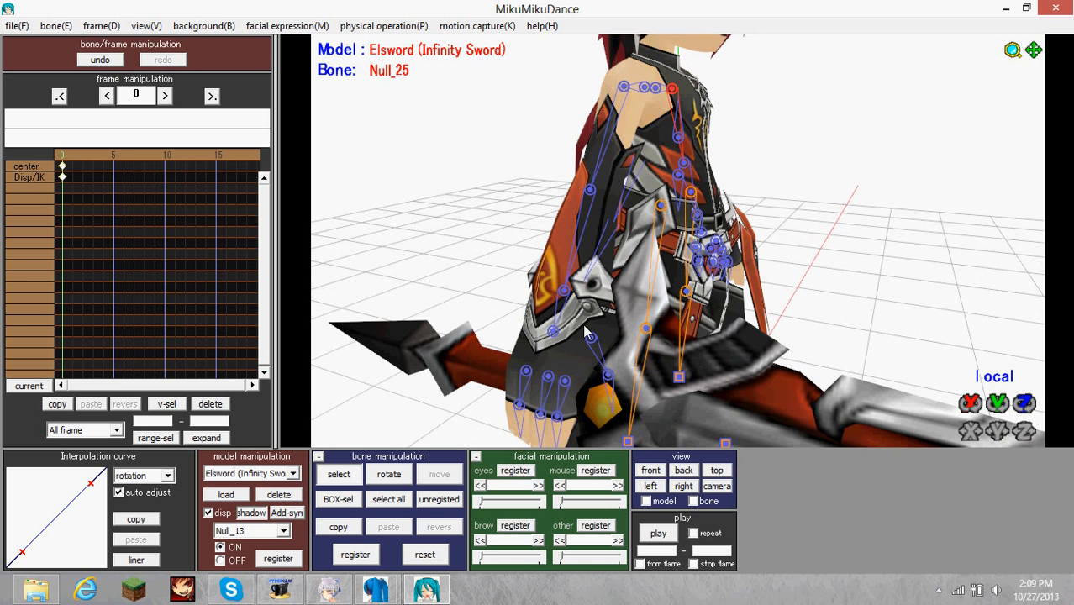
{"action": "left_click", "coordinate": [566, 388]}
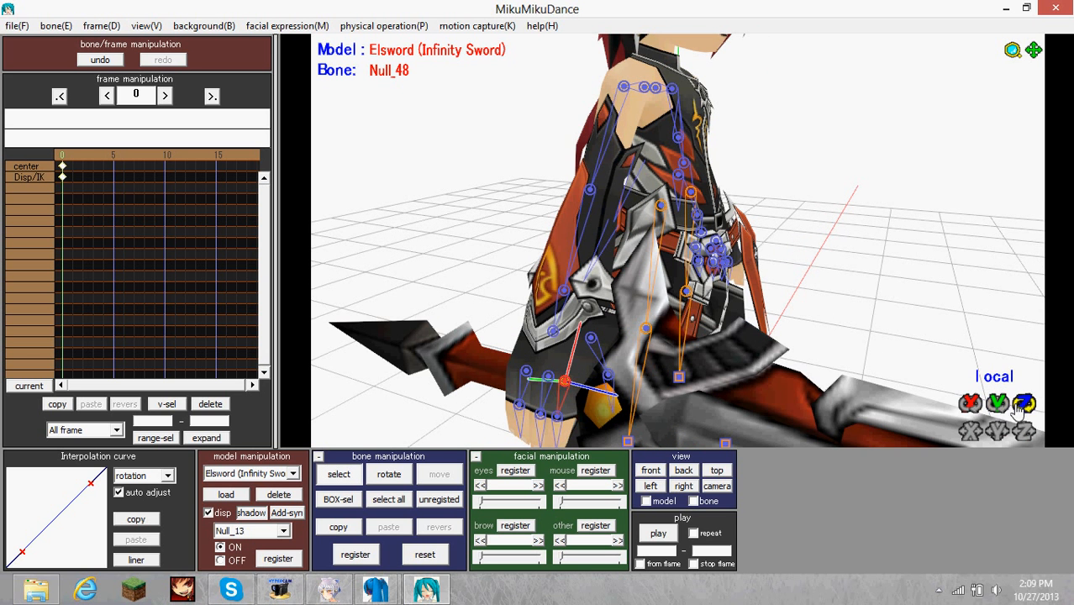
{"action": "left_click_drag", "start_coordinate": [1024, 403], "coordinate": [1024, 379]}
{"action": "right_click_drag", "start_coordinate": [933, 357], "coordinate": [915, 310]}
{"action": "right_click_drag", "start_coordinate": [492, 227], "coordinate": [540, 235]}
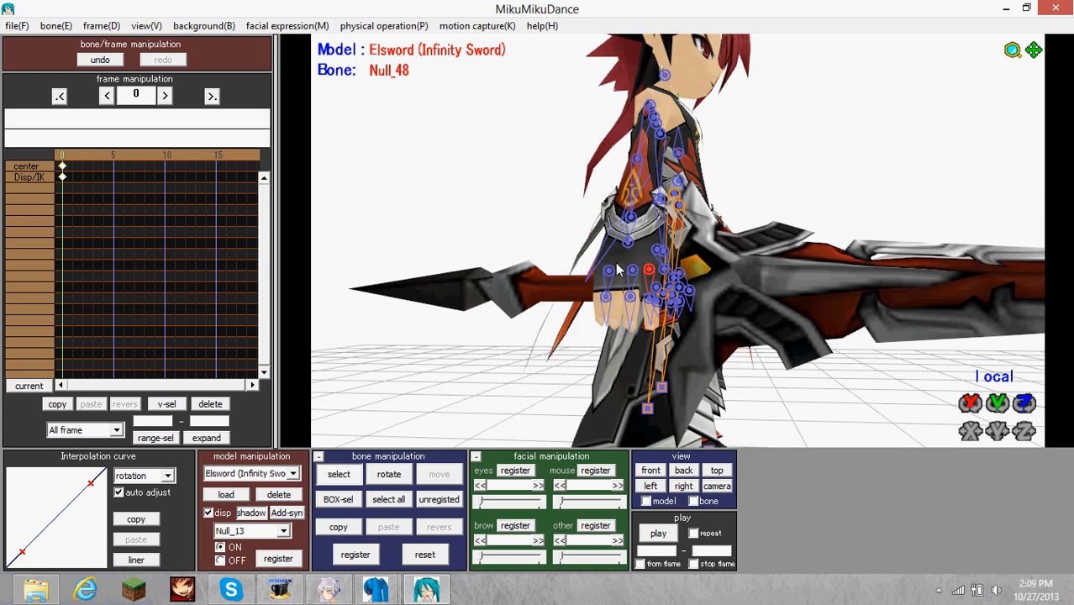
Curl the other sword-hand fingers around the grip by rotating bones Null_51, Null_54, Null_55 and Null_52.
{"action": "right_click_drag", "start_coordinate": [799, 325], "coordinate": [912, 332]}
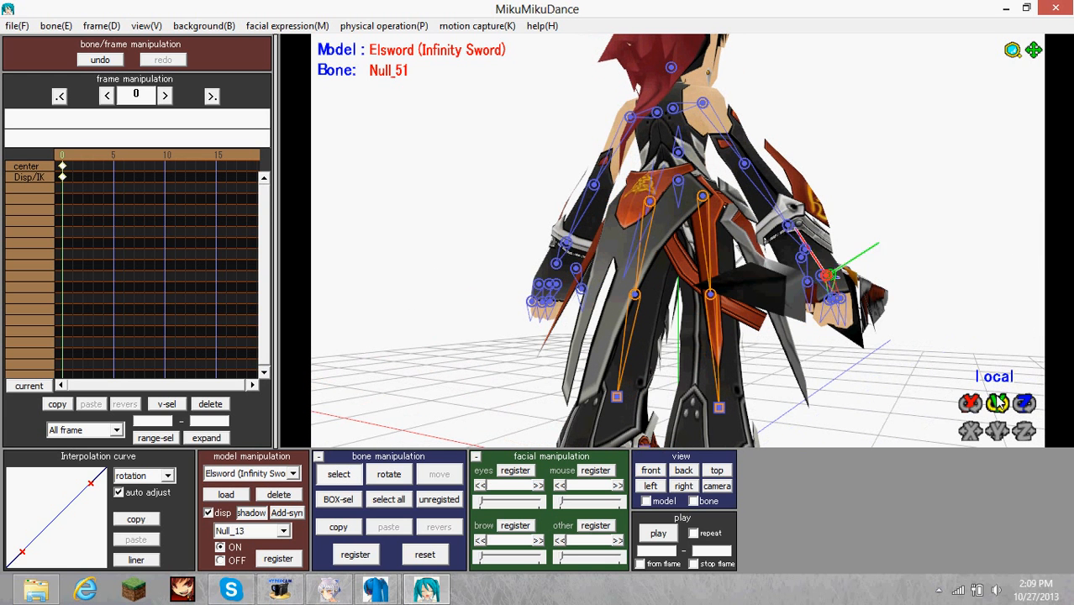
{"action": "left_click_drag", "start_coordinate": [997, 404], "coordinate": [997, 363]}
{"action": "left_click", "coordinate": [820, 275]}
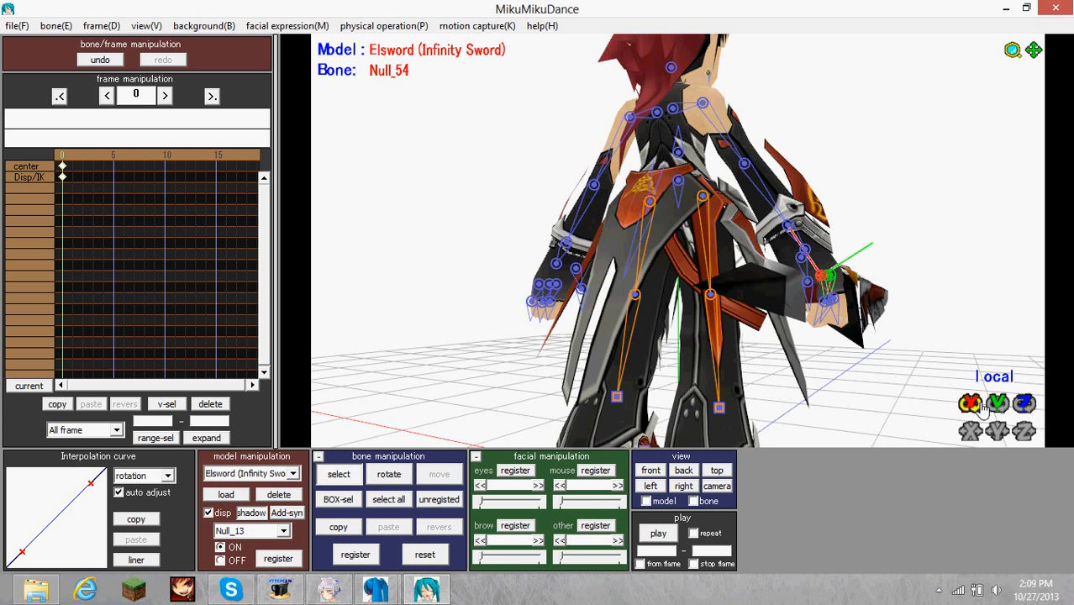
{"action": "left_click_drag", "start_coordinate": [1024, 404], "coordinate": [1024, 360]}
{"action": "left_click", "coordinate": [818, 300]}
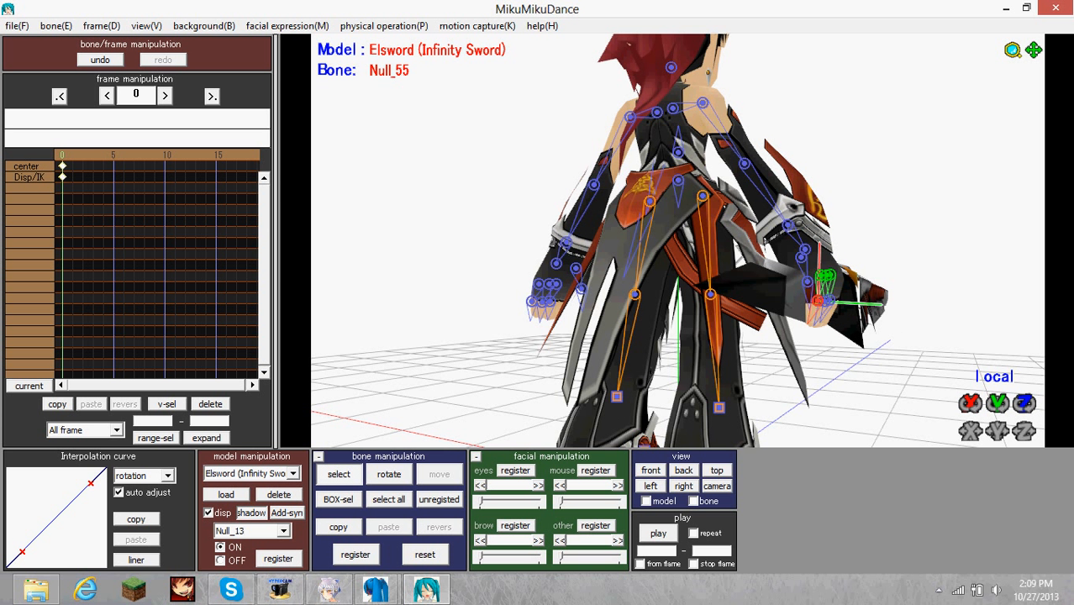
{"action": "left_click", "coordinate": [824, 307]}
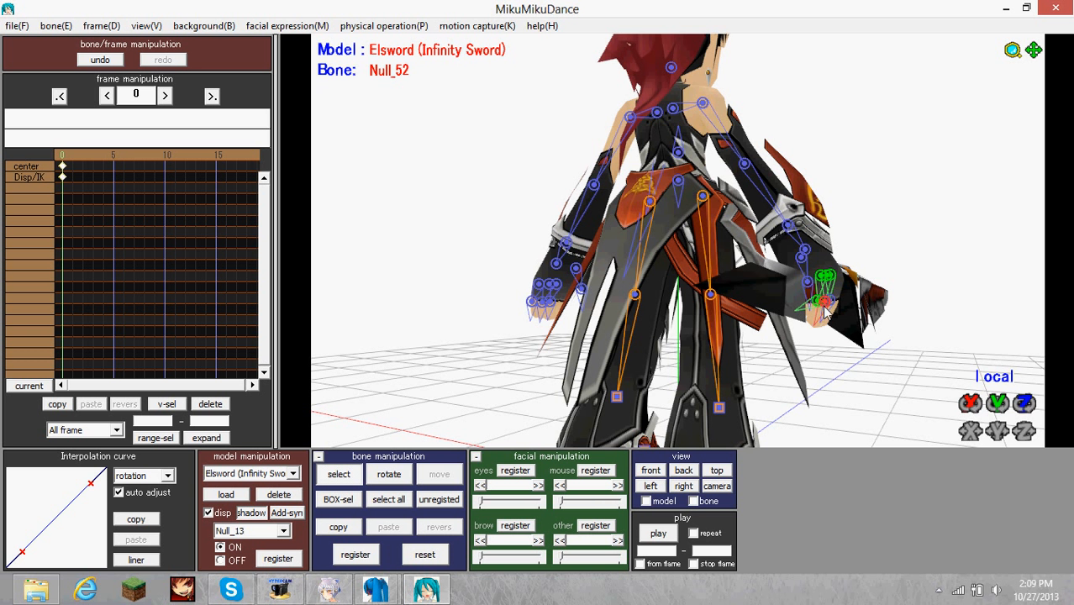
{"action": "left_click_drag", "start_coordinate": [997, 394], "coordinate": [1030, 382]}
{"action": "left_click", "coordinate": [832, 300]}
Examine the sword hand's grip from the side, selecting finger bones such as Null_55 and Null_48.
{"action": "right_click_drag", "start_coordinate": [967, 332], "coordinate": [858, 308]}
{"action": "right_click_drag", "start_coordinate": [670, 268], "coordinate": [595, 289]}
{"action": "left_click", "coordinate": [605, 290]}
{"action": "left_click", "coordinate": [587, 290]}
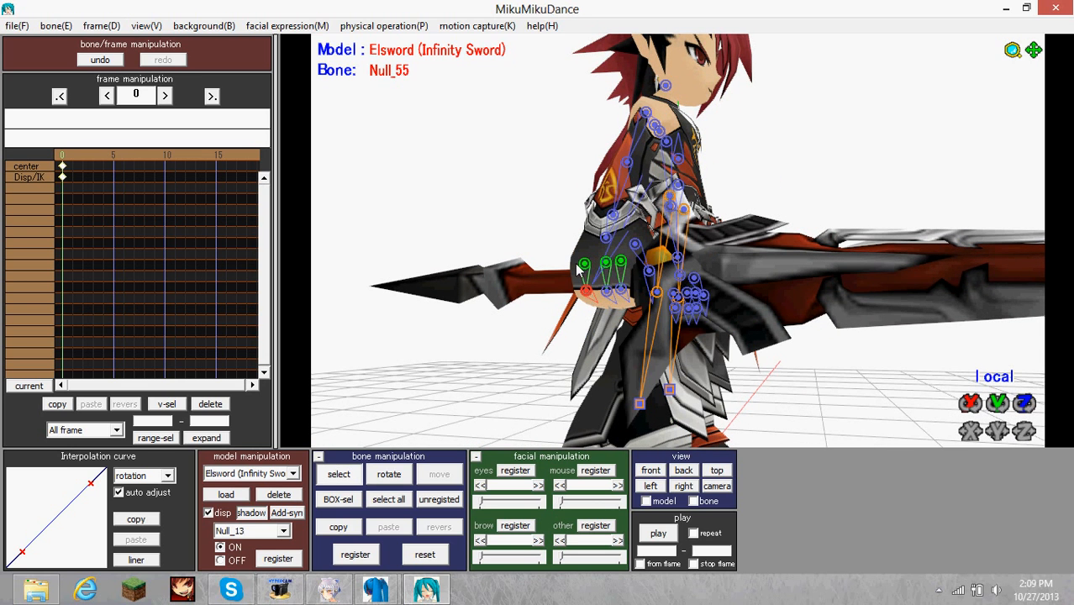
{"action": "left_click", "coordinate": [594, 264]}
{"action": "left_click", "coordinate": [611, 267]}
{"action": "right_click_drag", "start_coordinate": [611, 268], "coordinate": [717, 355]}
{"action": "scroll", "coordinate": [743, 338], "scroll_direction": "down", "scroll_amount": 5}
{"action": "right_click_drag", "start_coordinate": [655, 248], "coordinate": [728, 253]}
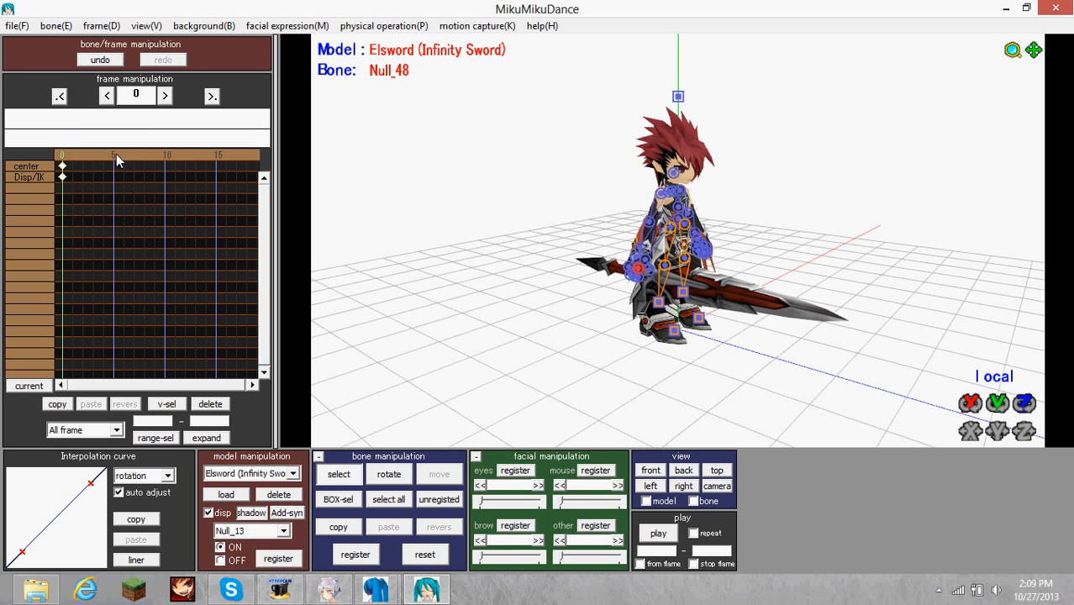
Switch to camera/light/accessory mode and register a keyframe for Weapon_LK.x at frame 9.
{"action": "left_click_drag", "start_coordinate": [116, 156], "coordinate": [171, 156]}
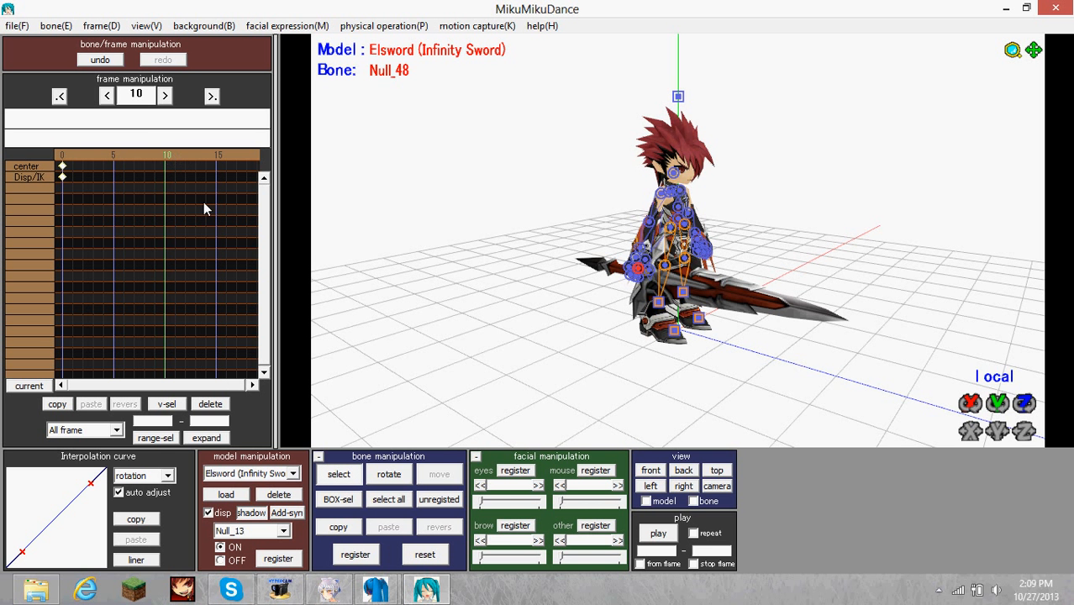
{"action": "left_click", "coordinate": [259, 474]}
{"action": "left_click", "coordinate": [244, 486]}
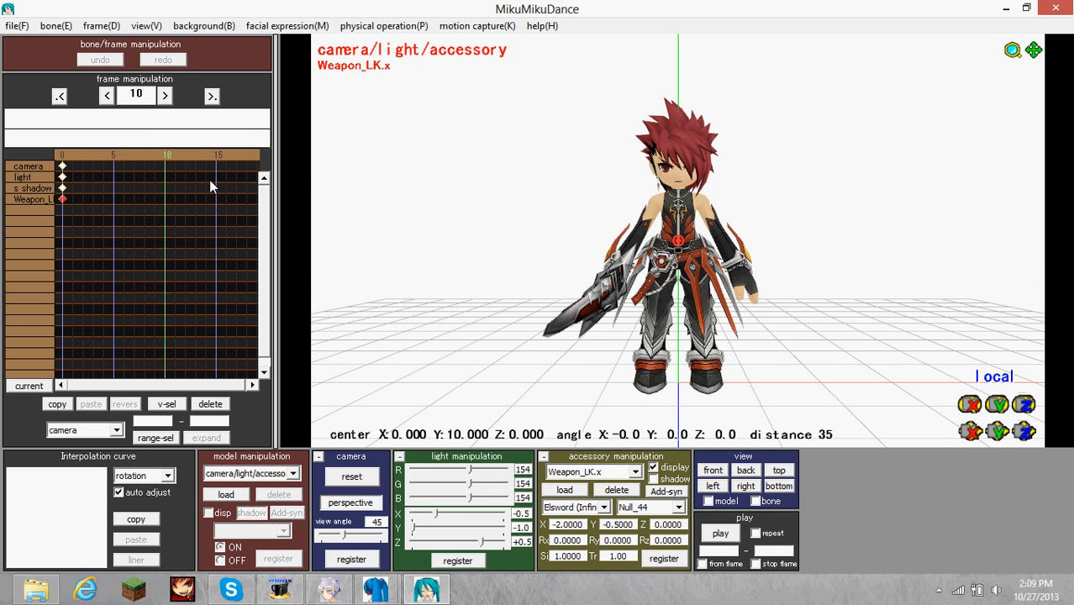
{"action": "left_click", "coordinate": [170, 157]}
{"action": "left_click", "coordinate": [161, 156]}
{"action": "left_click", "coordinate": [158, 157]}
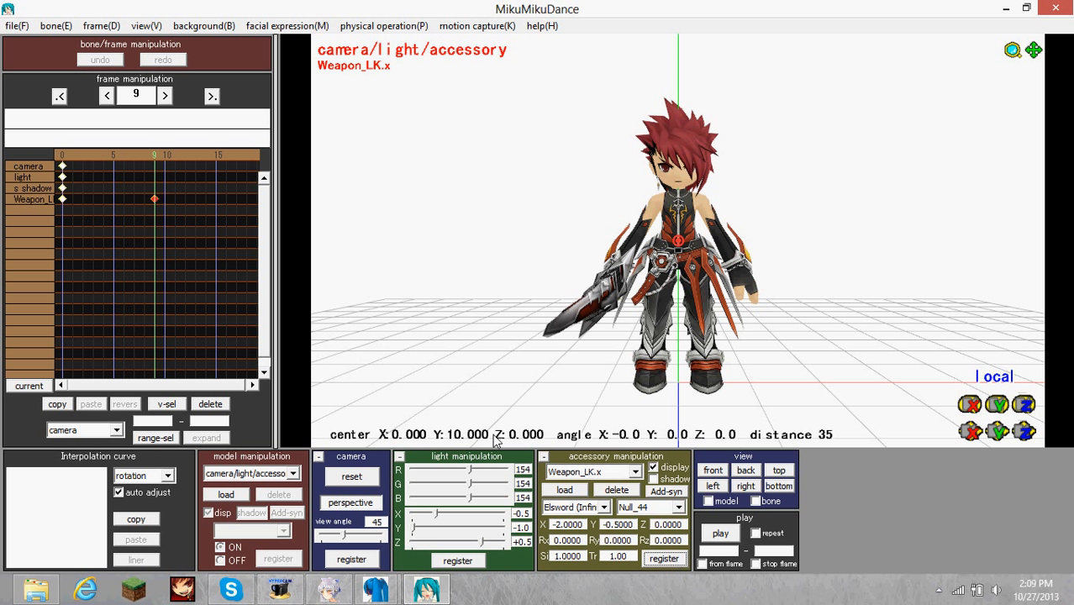
Attach Weapon_LK.x to the ground at frame 10, register the keyframe and play the animation.
{"action": "left_click", "coordinate": [165, 158]}
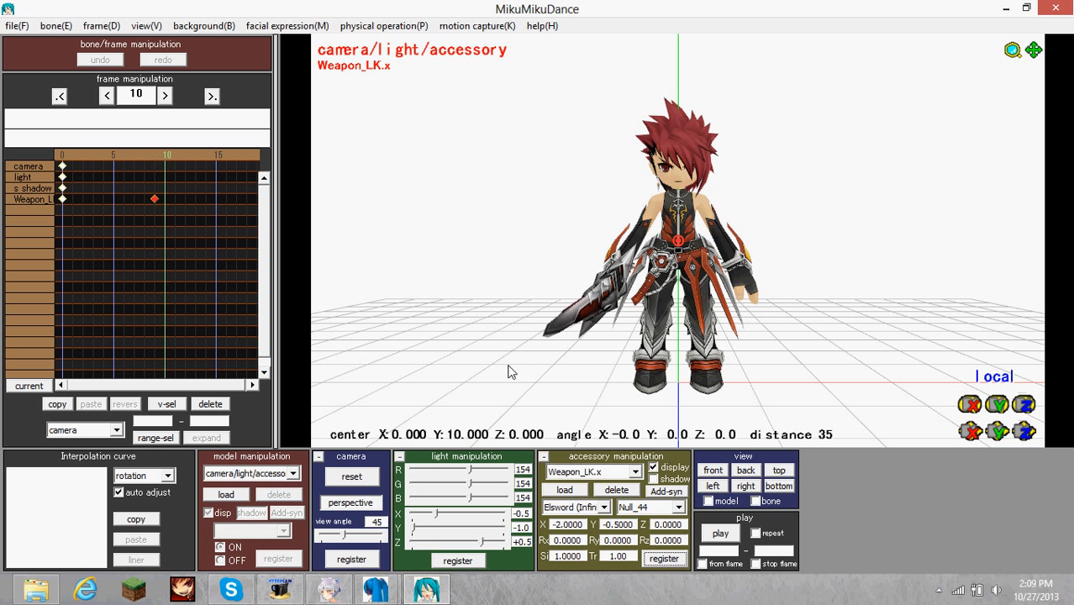
{"action": "left_click", "coordinate": [593, 505]}
{"action": "left_click", "coordinate": [579, 518]}
{"action": "right_click_drag", "start_coordinate": [603, 413], "coordinate": [635, 412]}
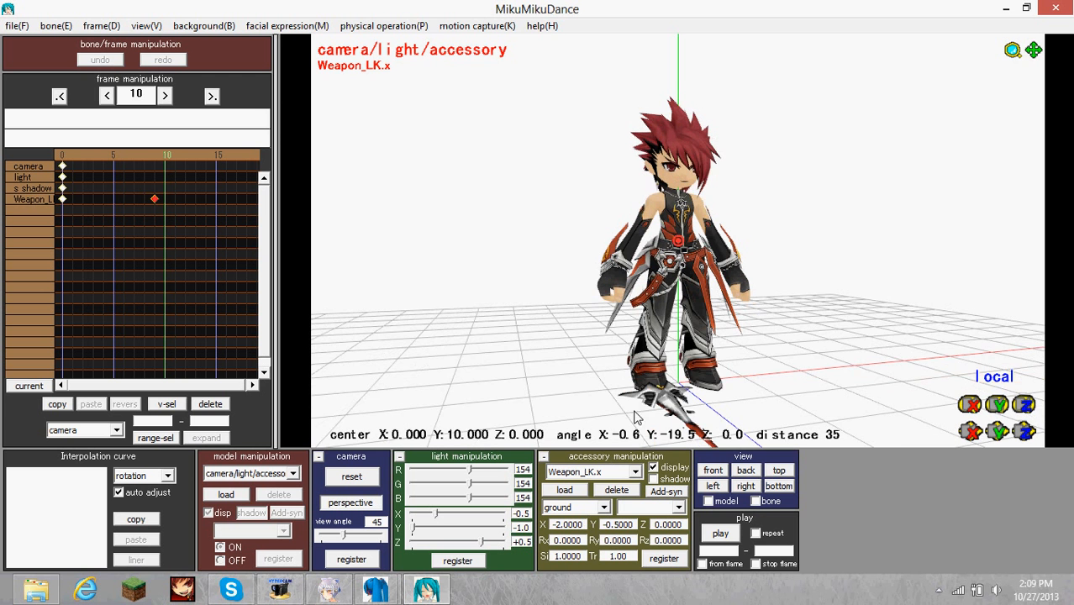
{"action": "key", "text": "p"}
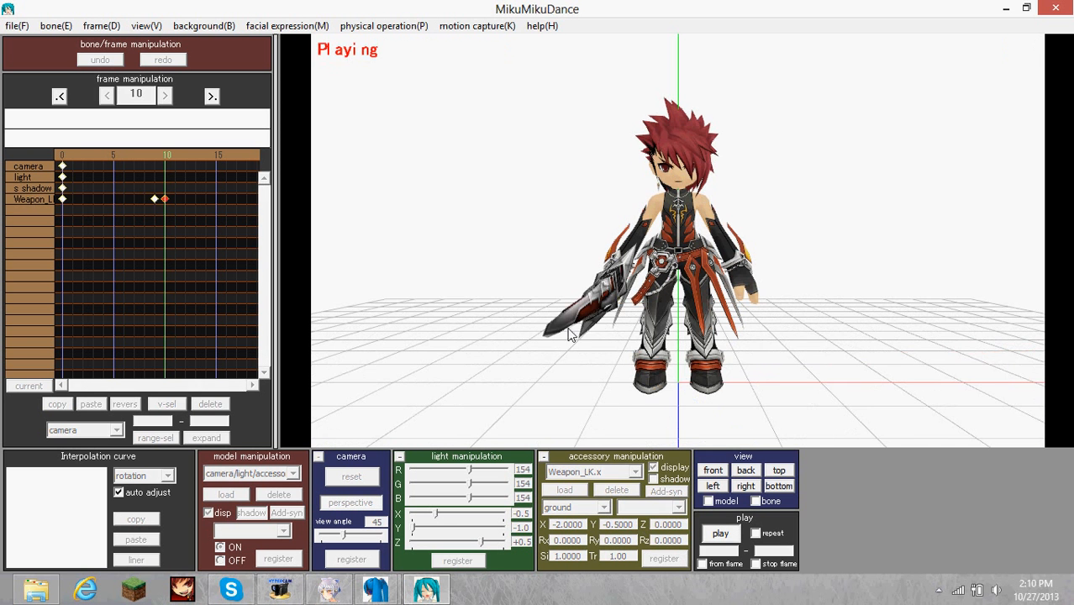
{"action": "right_click_drag", "start_coordinate": [575, 334], "coordinate": [606, 334]}
{"action": "key", "text": "p"}
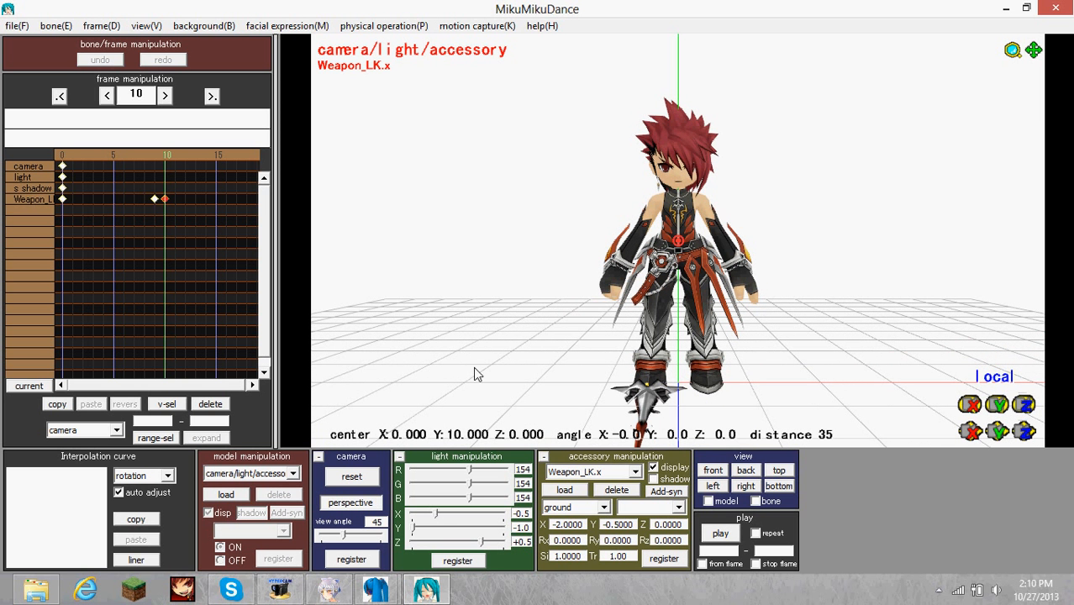
Register another Weapon_LK.x keyframe at frame 15 and play the animation.
{"action": "left_click", "coordinate": [204, 157]}
{"action": "left_click", "coordinate": [172, 155]}
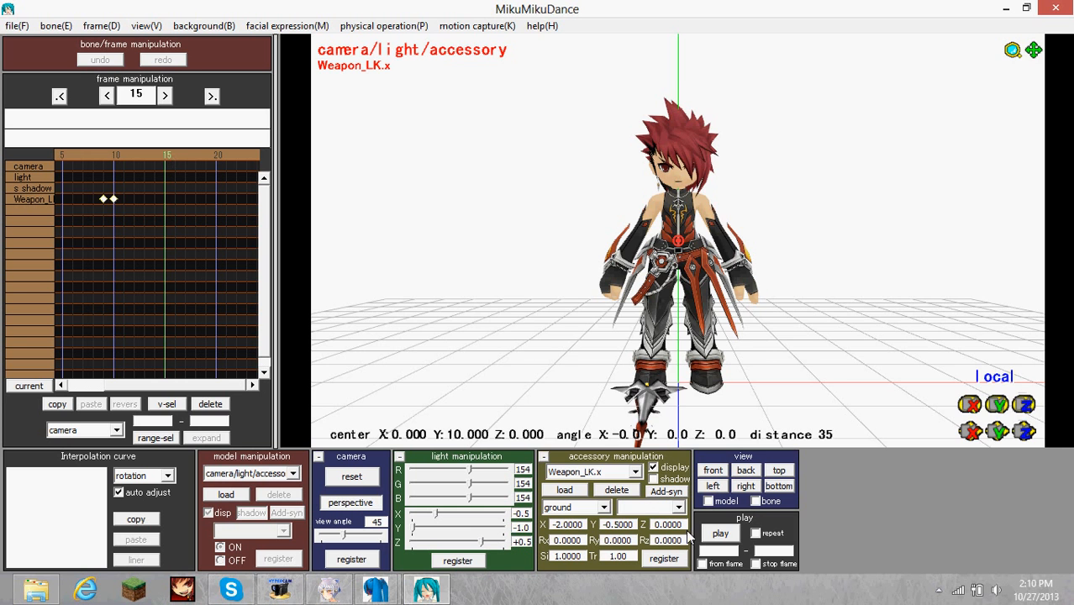
{"action": "left_click", "coordinate": [665, 558]}
{"action": "right_click_drag", "start_coordinate": [556, 345], "coordinate": [571, 343]}
{"action": "key", "text": "p"}
{"action": "key", "text": "p"}
{"action": "key", "text": "p"}
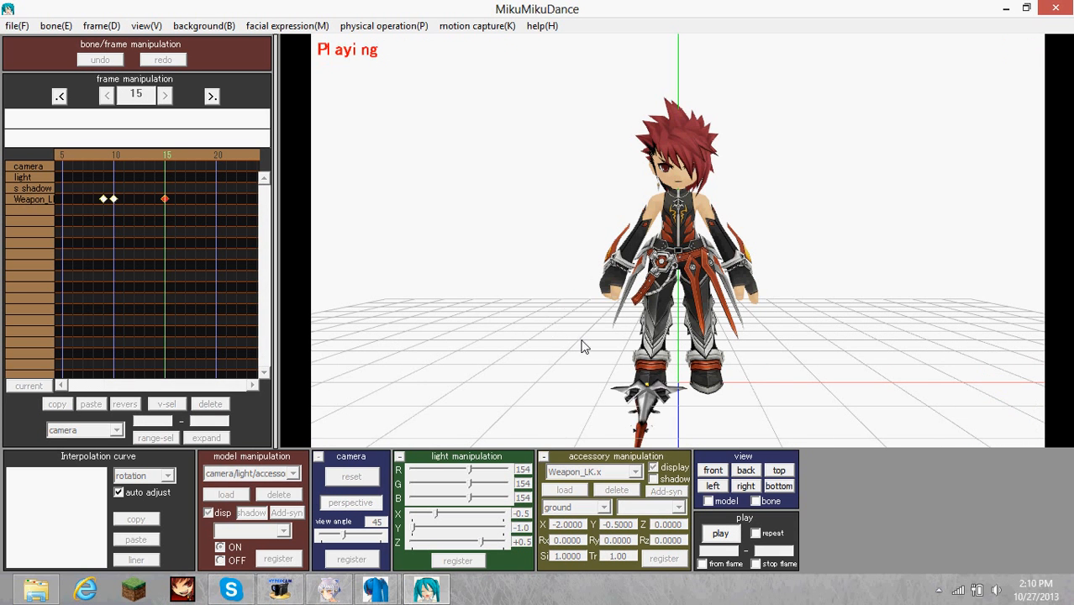
{"action": "right_click_drag", "start_coordinate": [618, 347], "coordinate": [435, 279]}
Scrub the timeline between frames 10 and 15 and examine the dropped weapon from the side and front.
{"action": "left_click", "coordinate": [146, 155]}
{"action": "left_click", "coordinate": [157, 156]}
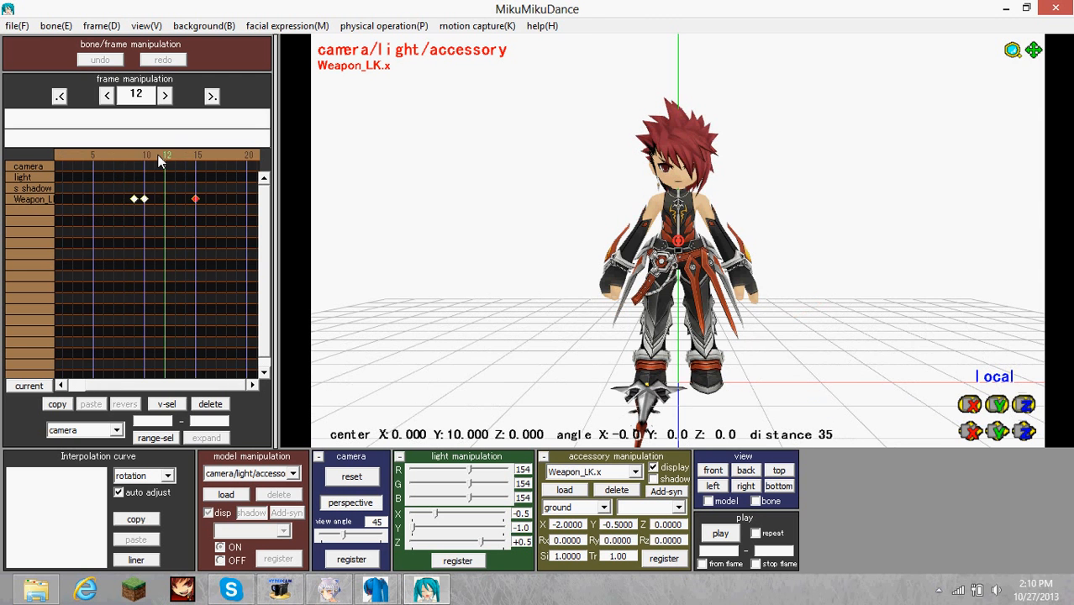
{"action": "left_click", "coordinate": [157, 156]}
{"action": "left_click", "coordinate": [157, 156]}
{"action": "left_click", "coordinate": [156, 155]}
{"action": "left_click", "coordinate": [165, 155]}
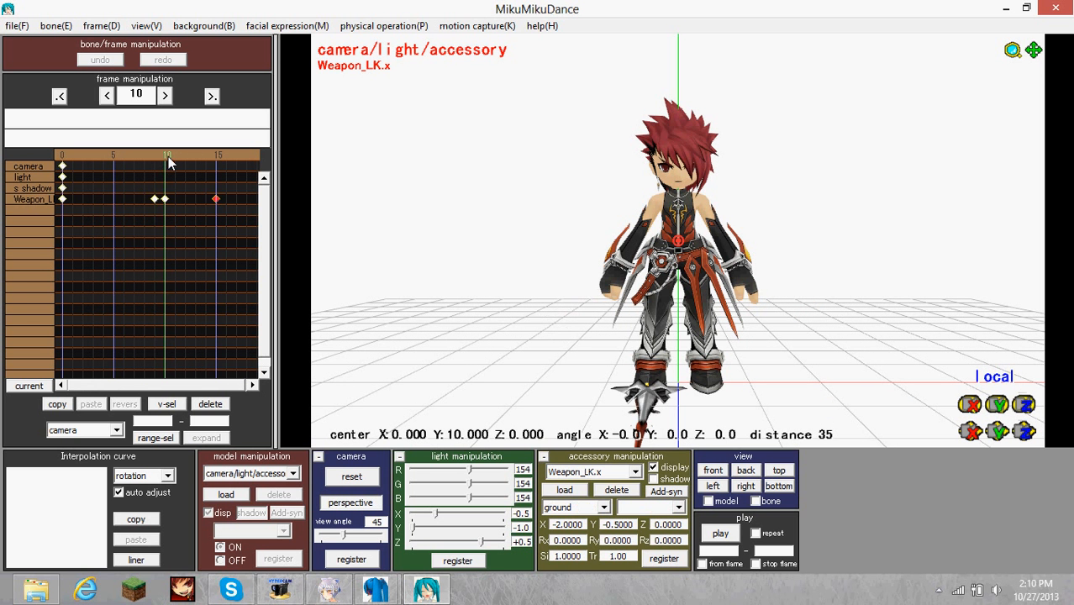
{"action": "left_click_drag", "start_coordinate": [168, 157], "coordinate": [184, 160]}
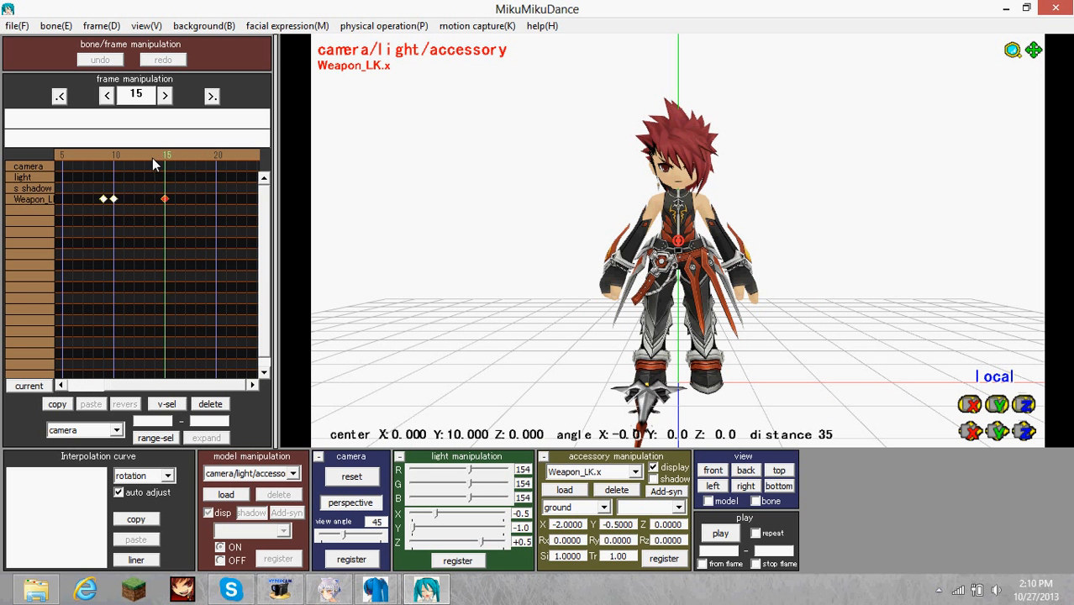
{"action": "right_click_drag", "start_coordinate": [549, 274], "coordinate": [682, 288]}
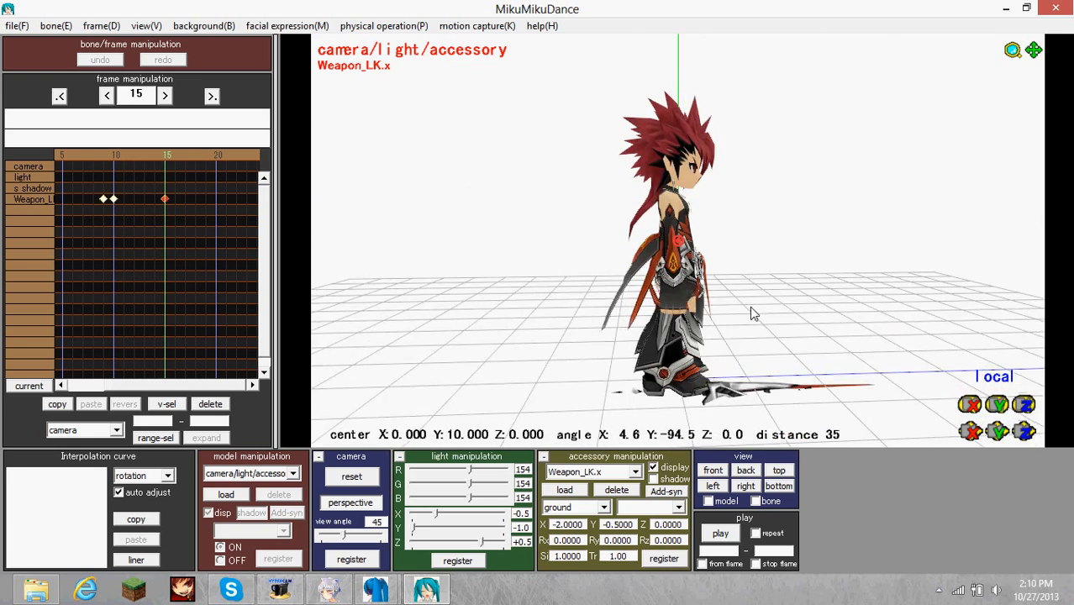
{"action": "right_click_drag", "start_coordinate": [753, 313], "coordinate": [604, 314]}
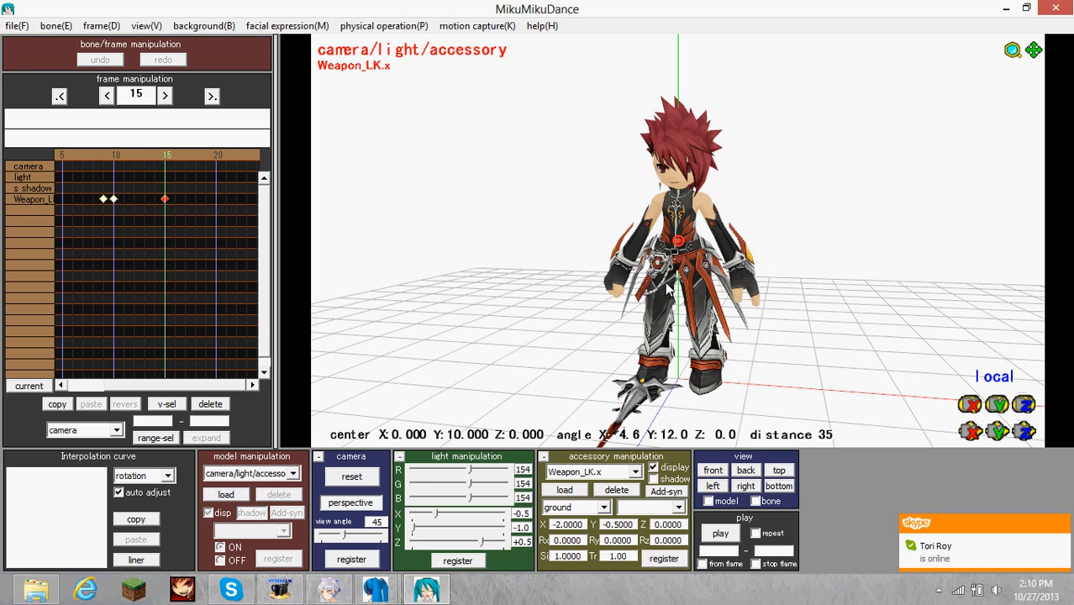
Quit MikuMikuDance without saving the project changes.
{"action": "scroll", "coordinate": [689, 284], "scroll_direction": "down", "scroll_amount": 5}
{"action": "mouse_move", "coordinate": [669, 283]}
{"action": "right_mouse_down"}
{"action": "mouse_move", "coordinate": [684, 283]}
{"action": "mouse_move", "coordinate": [631, 279]}
{"action": "mouse_move", "coordinate": [685, 280]}
{"action": "mouse_move", "coordinate": [659, 280]}
{"action": "right_mouse_up"}
{"action": "scroll", "coordinate": [639, 288], "scroll_direction": "up", "scroll_amount": 3}
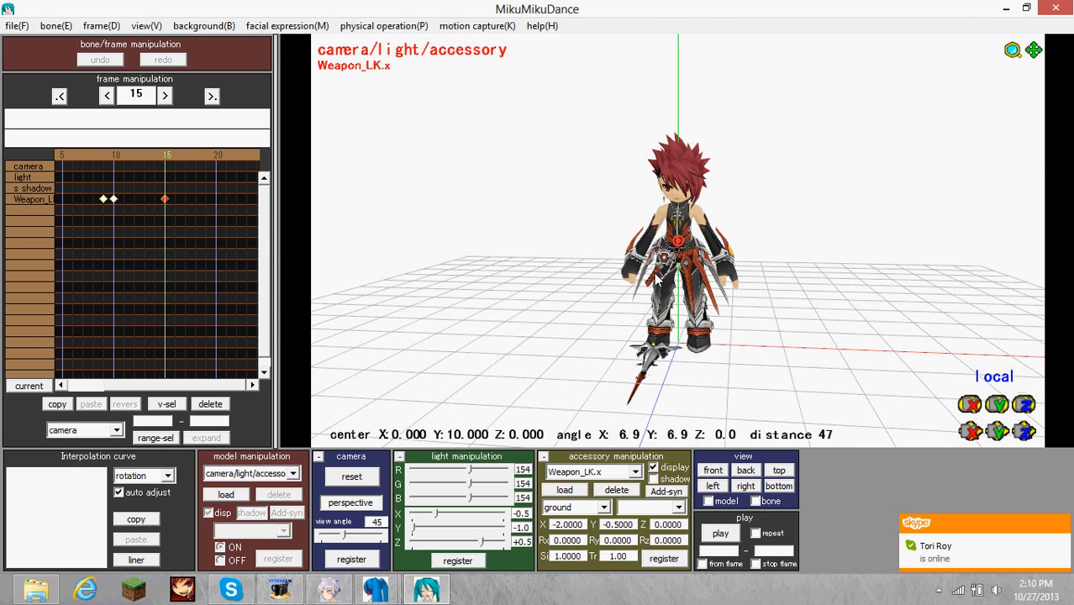
{"action": "left_click", "coordinate": [1053, 11]}
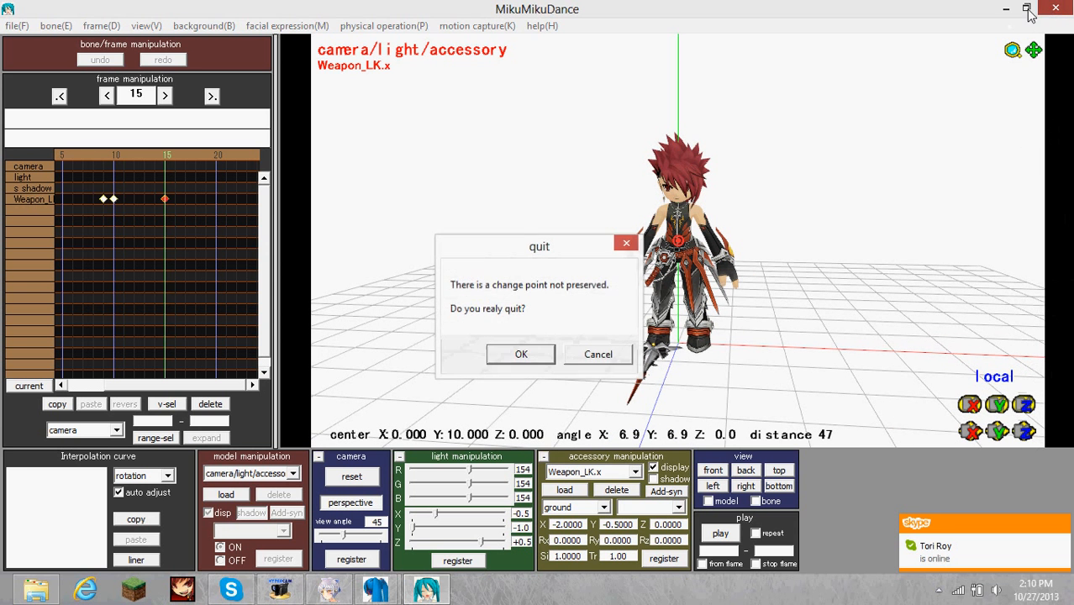
{"action": "left_click", "coordinate": [545, 352]}
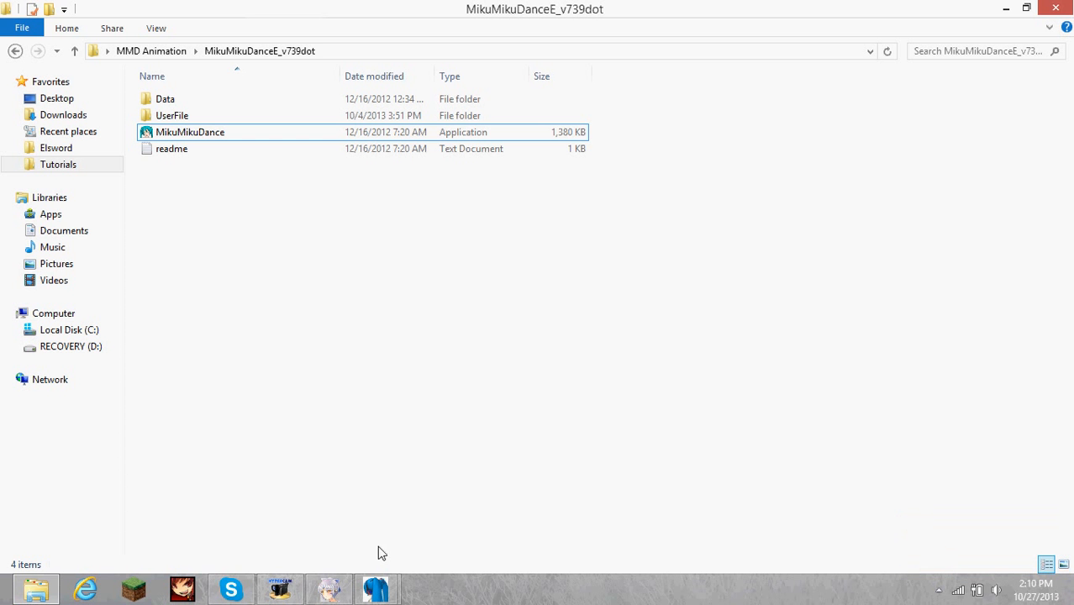
Switch to PMX Editor and start a new empty model in place of Weapon_LK.pmx.
{"action": "mouse_move", "coordinate": [377, 583]}
{"action": "left_click", "coordinate": [288, 494]}
{"action": "left_click", "coordinate": [67, 59]}
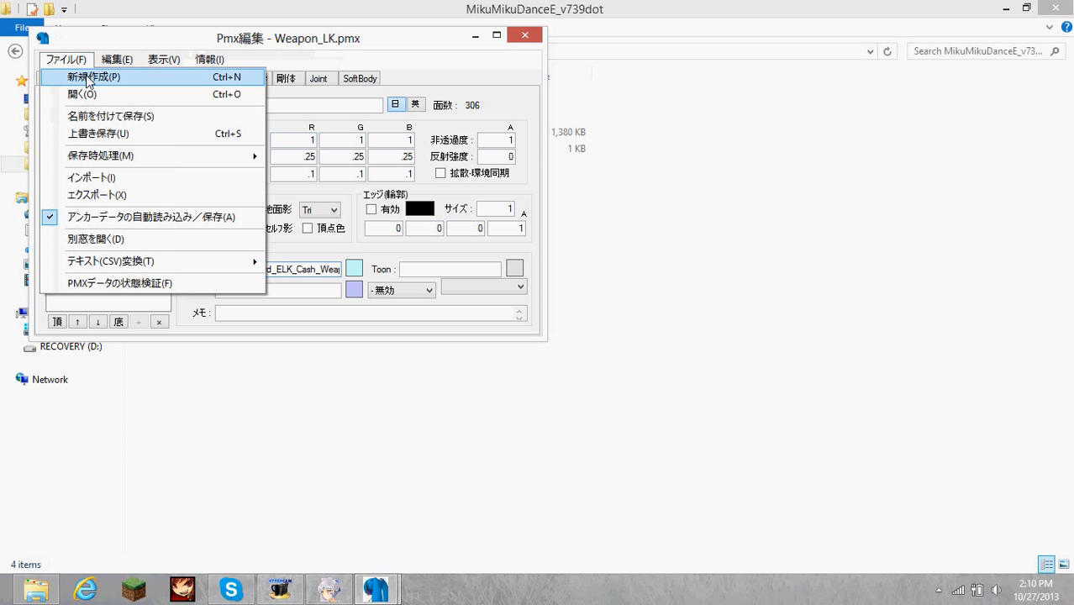
{"action": "left_click", "coordinate": [84, 74]}
{"action": "left_click", "coordinate": [516, 350]}
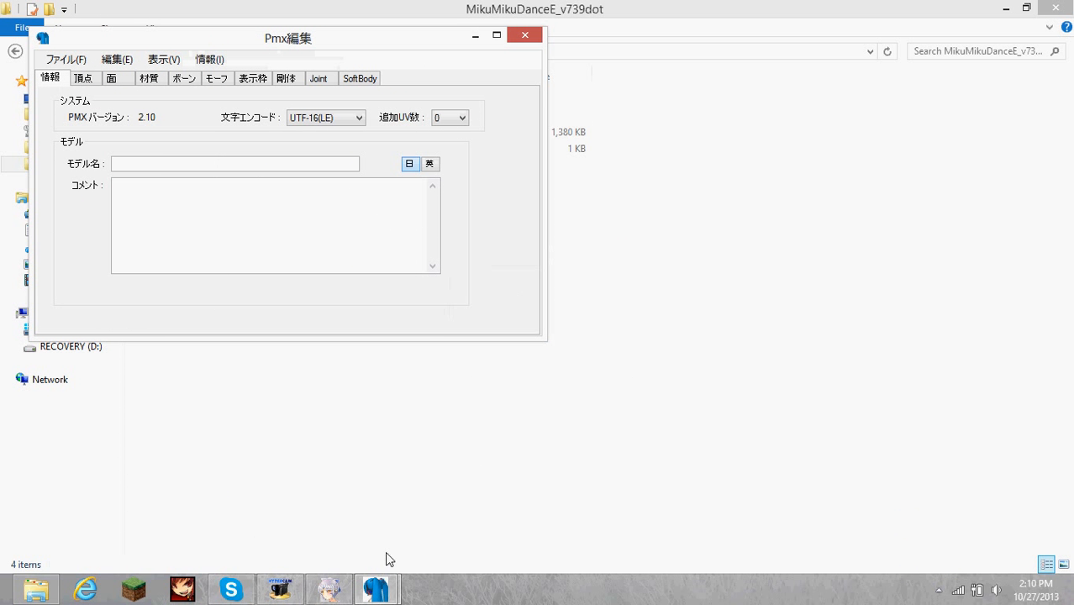
Bring up the PmxView window and start a model import from the data018 folder in Tutorials.
{"action": "mouse_move", "coordinate": [378, 586]}
{"action": "left_click", "coordinate": [458, 491]}
{"action": "left_click", "coordinate": [84, 63]}
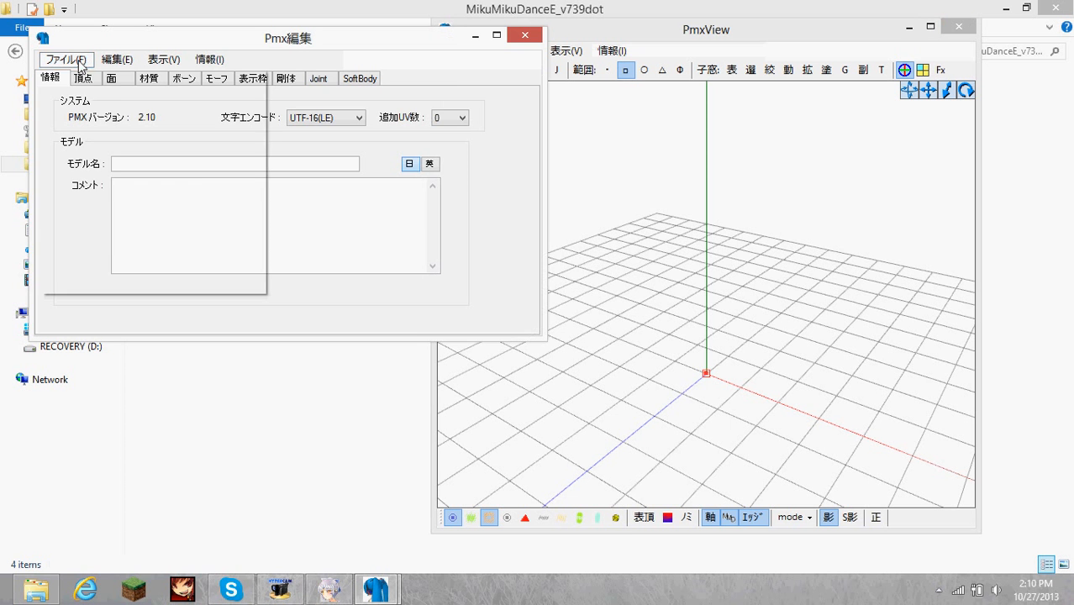
{"action": "left_click", "coordinate": [126, 177]}
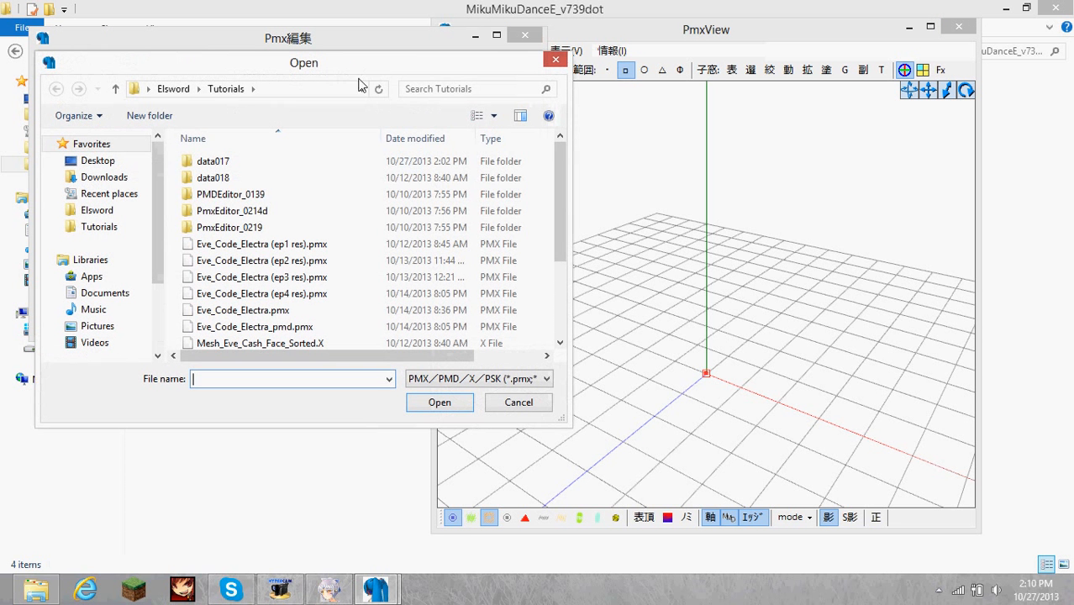
{"action": "double_click", "coordinate": [225, 177]}
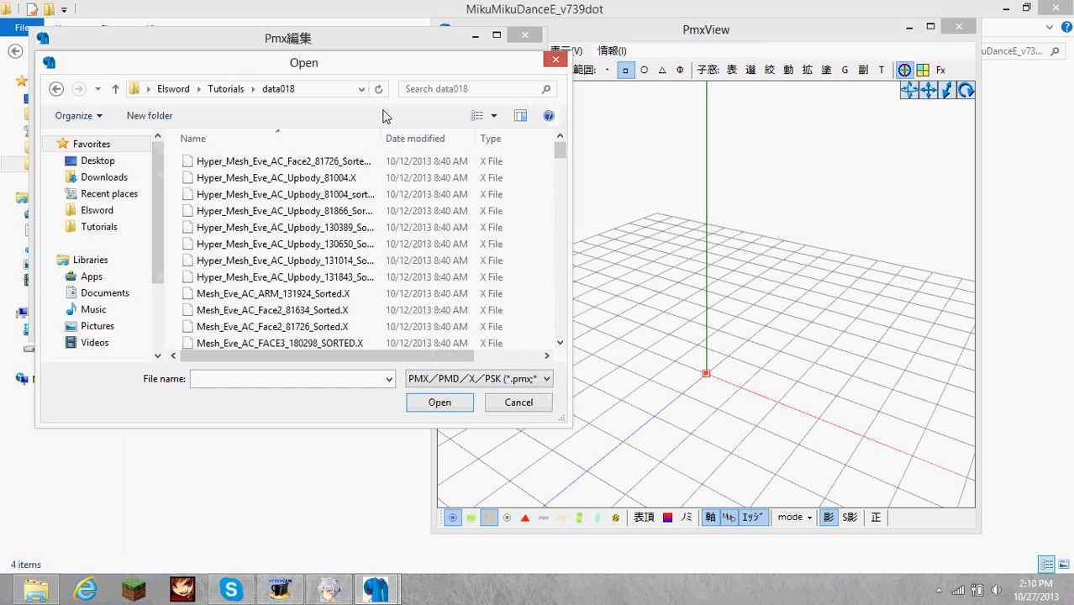
Search data018 for Eve's mesh files with mesh_eve_c and other terms beginning with mesh_eve_.
{"action": "left_click", "coordinate": [459, 87]}
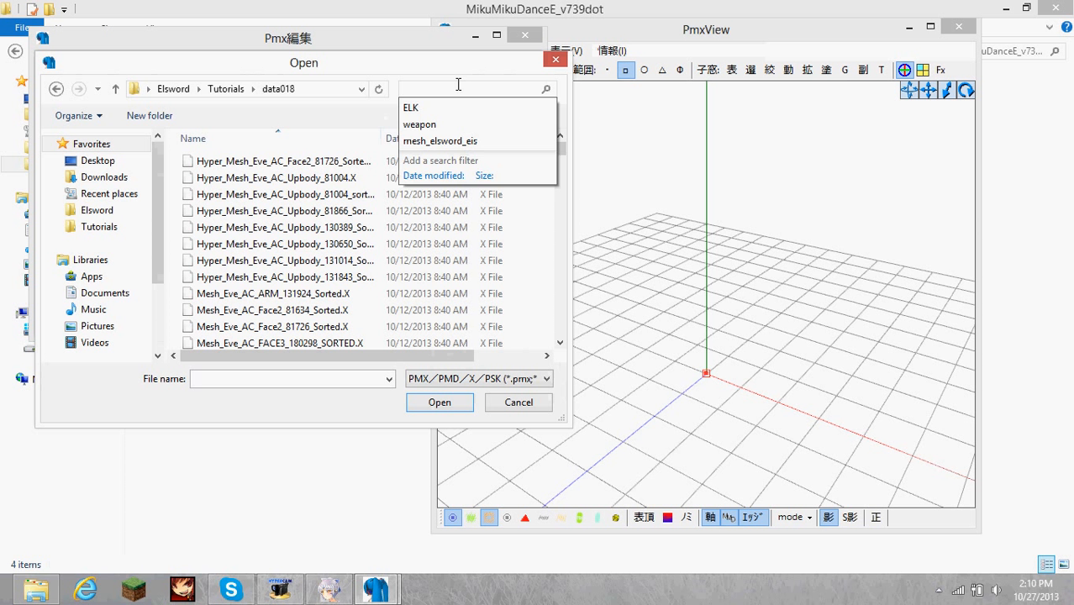
{"action": "type", "text": "mesh_eve_c"}
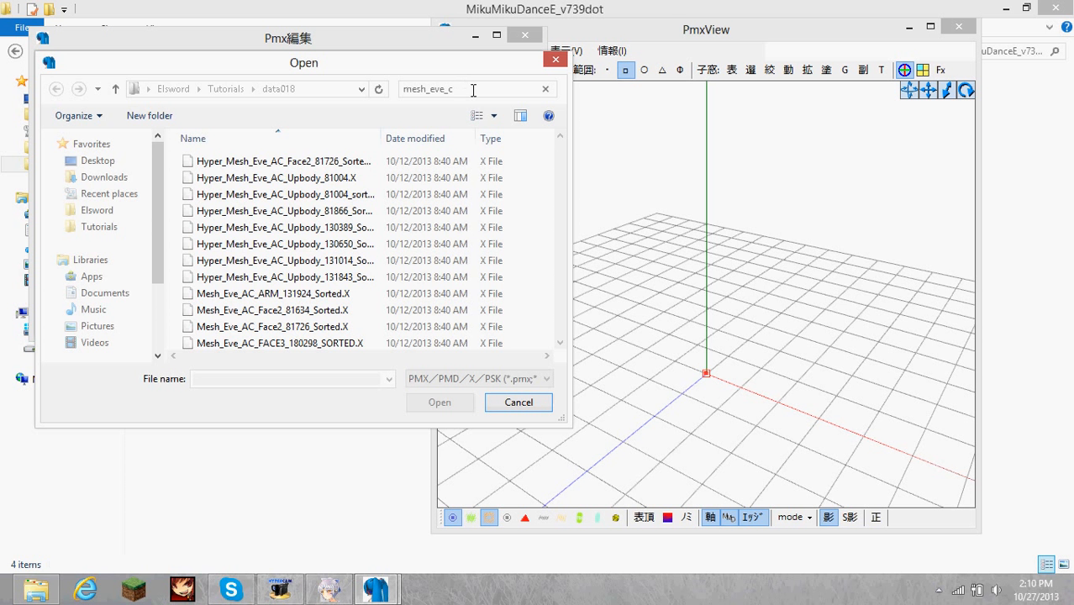
{"action": "key", "text": "BackSpace"}
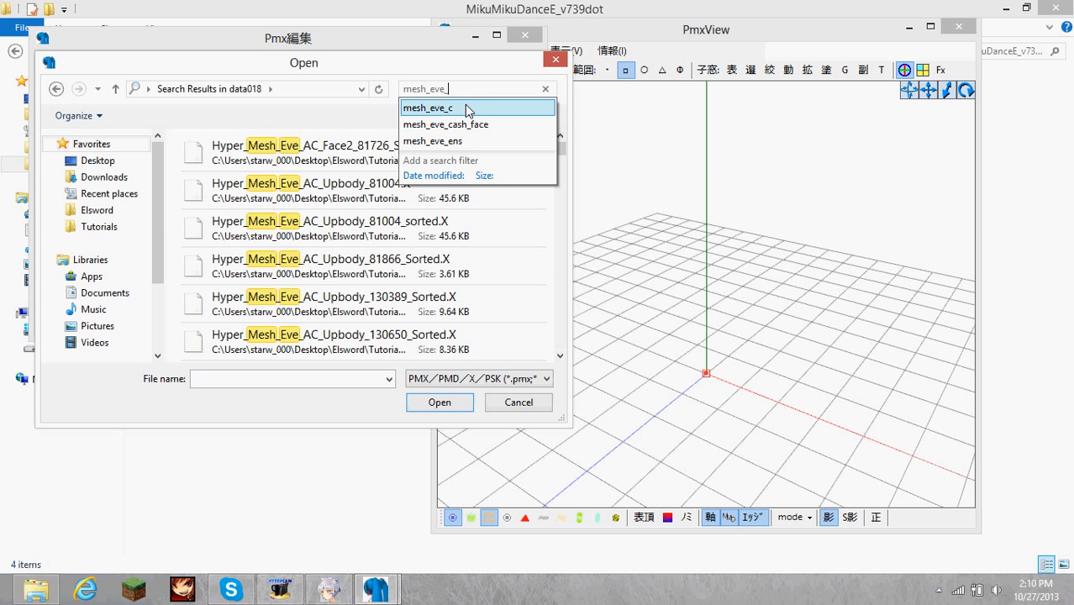
{"action": "type", "text": "ce"}
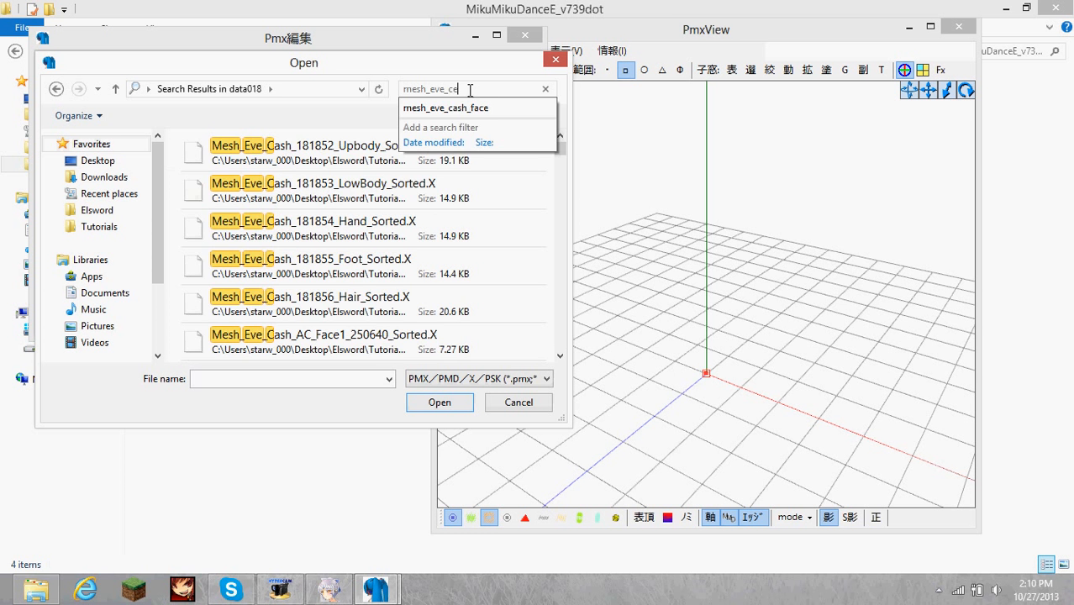
{"action": "key", "text": "BackSpace"}
{"action": "key", "text": "BackSpace"}
{"action": "type", "text": "e_"}
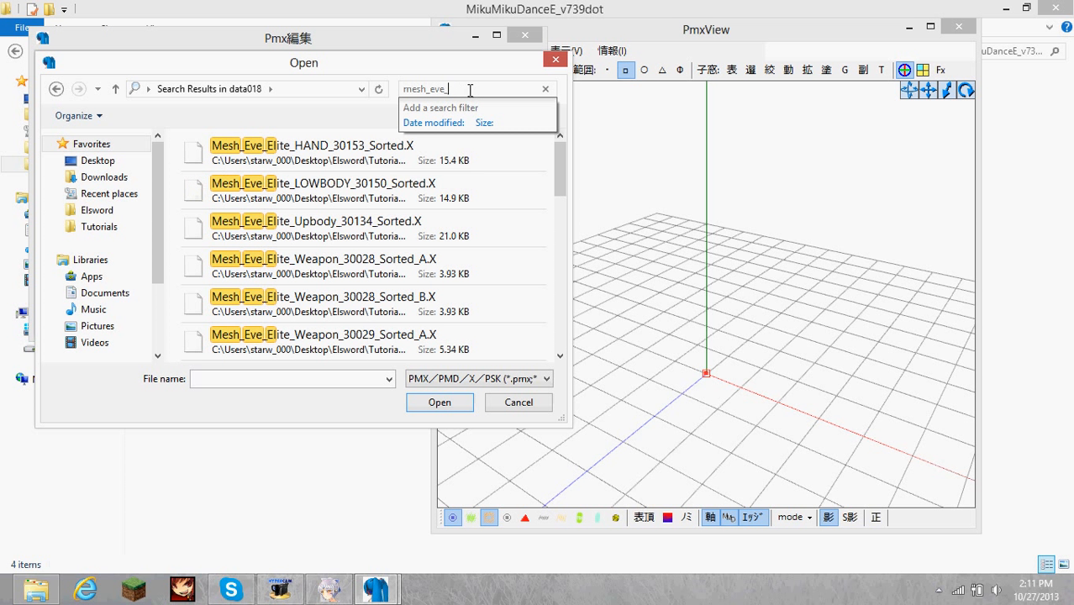
{"action": "type", "text": "cel"}
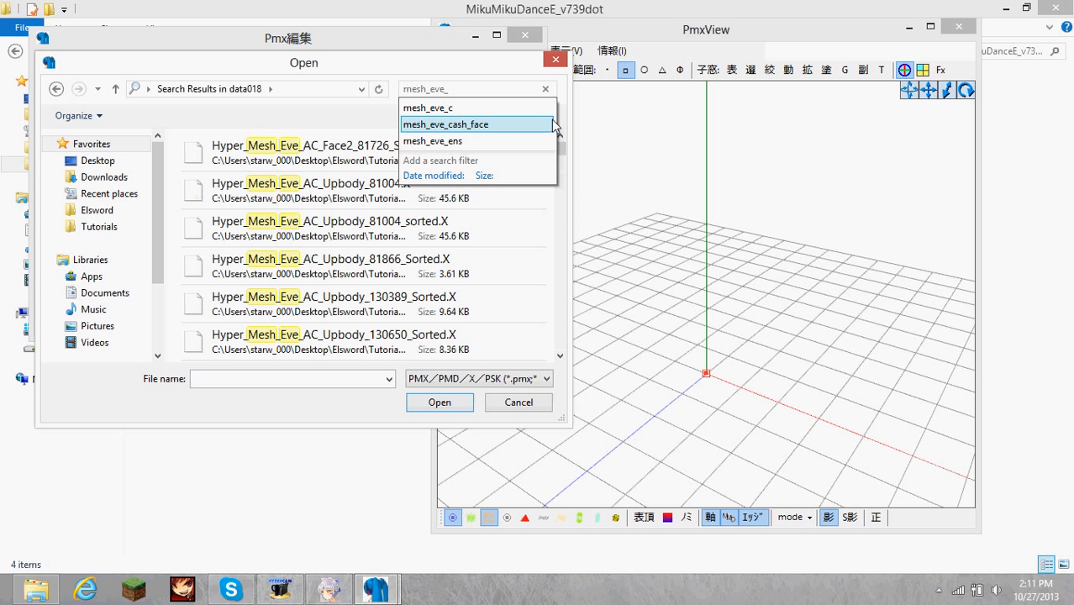
{"action": "left_click", "coordinate": [563, 151]}
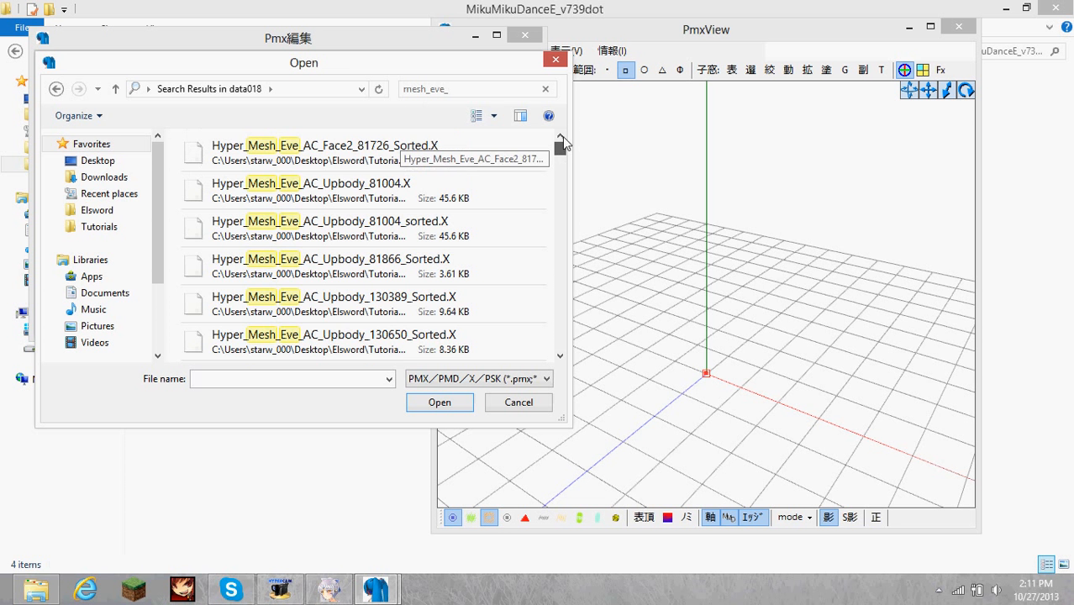
Open CharacterData from the Elsword folder, look up the mesh prefix for Code: Electra and close the file.
{"action": "left_click", "coordinate": [188, 11]}
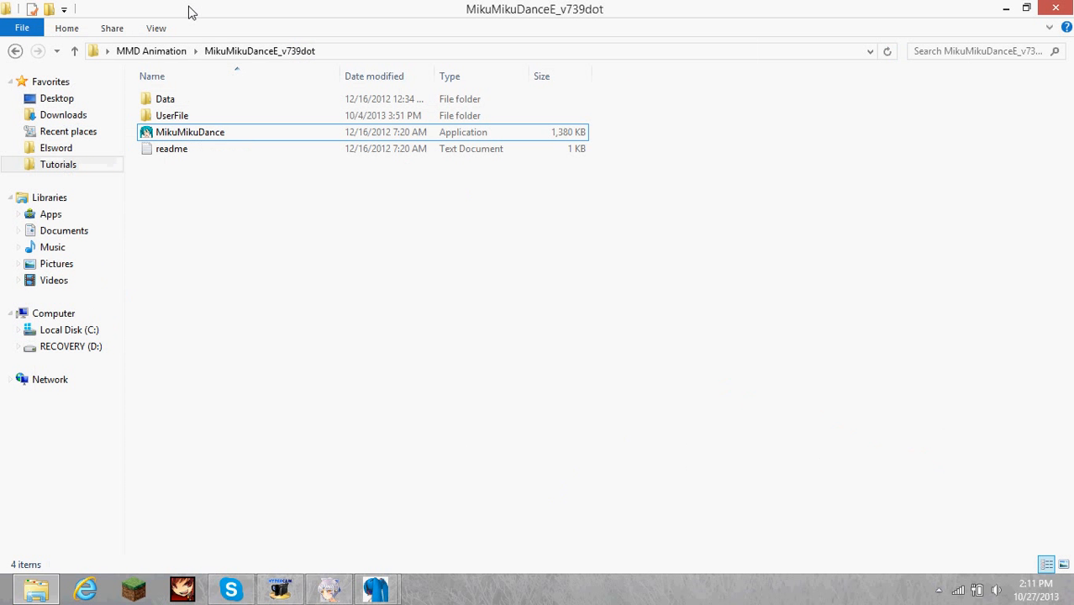
{"action": "left_click", "coordinate": [108, 52]}
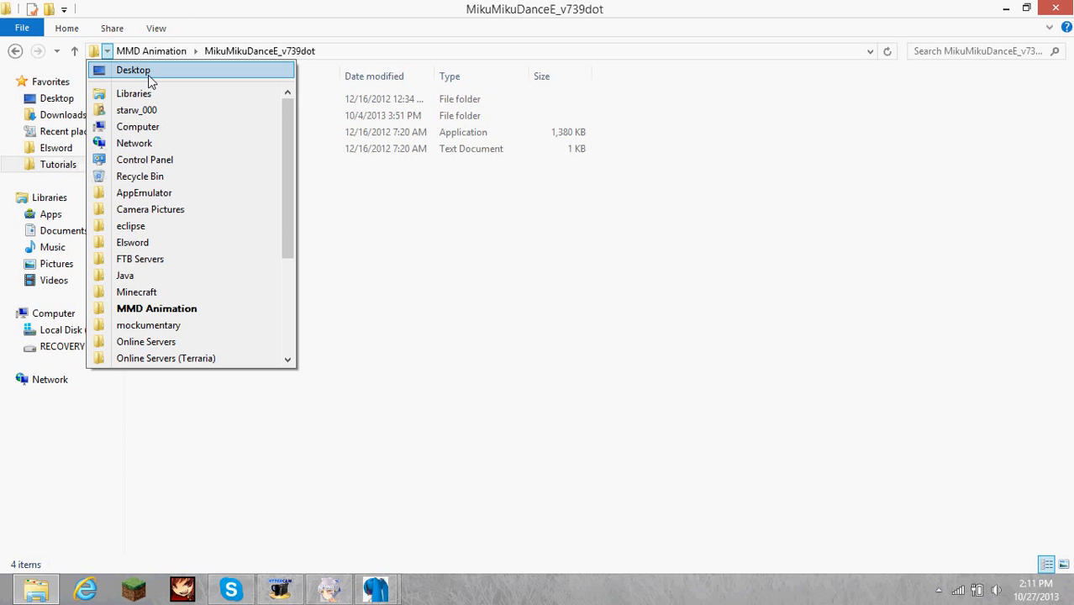
{"action": "left_click", "coordinate": [156, 242]}
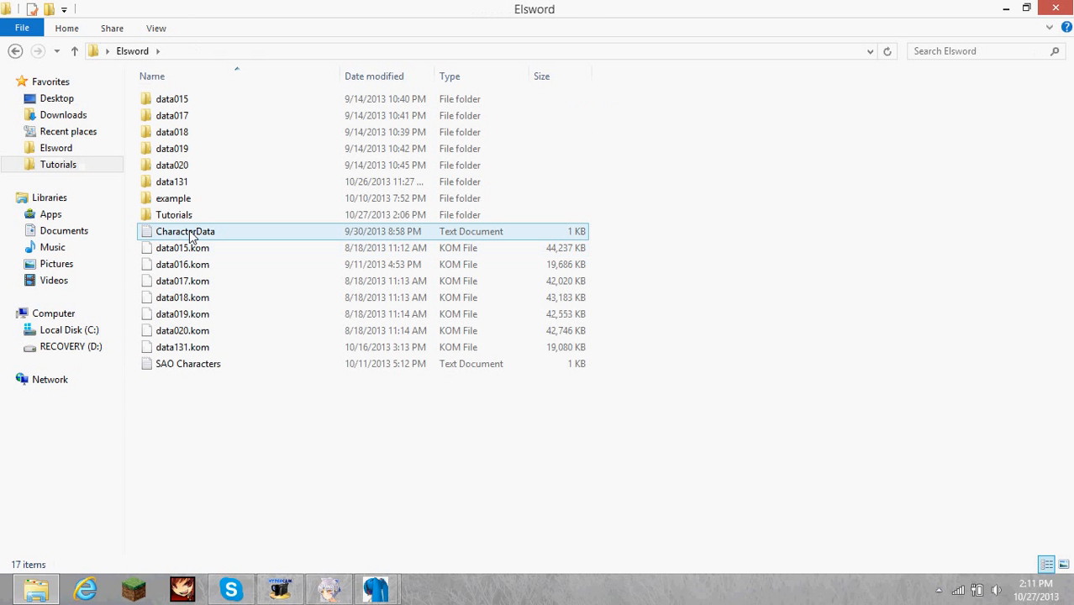
{"action": "double_click", "coordinate": [222, 236]}
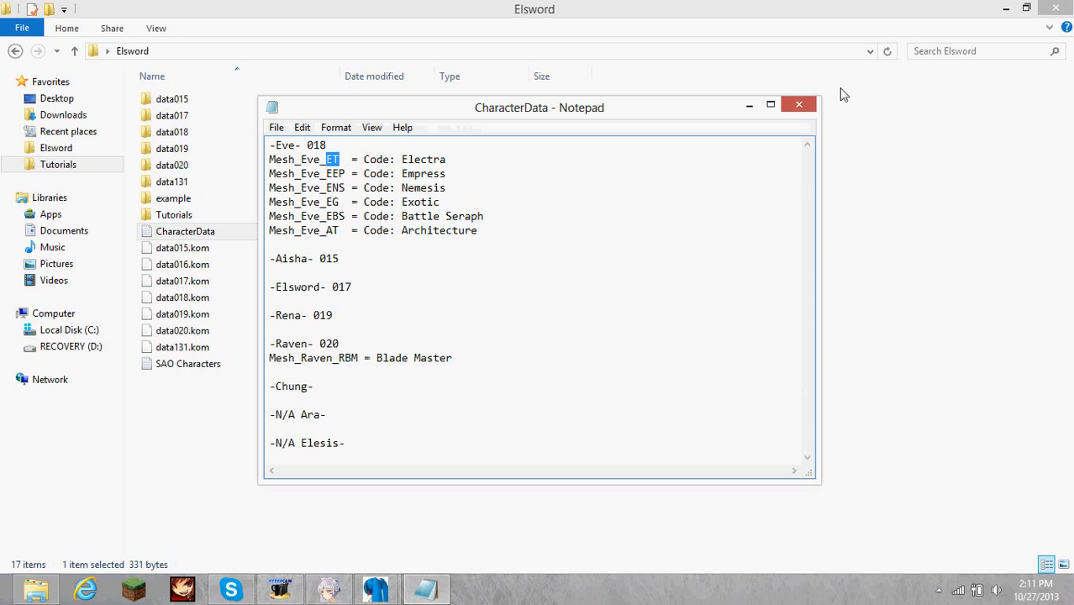
{"action": "left_click", "coordinate": [798, 105]}
Return to PMX Editor's import dialog and search data018 for mesh_eve_et.
{"action": "mouse_move", "coordinate": [376, 589]}
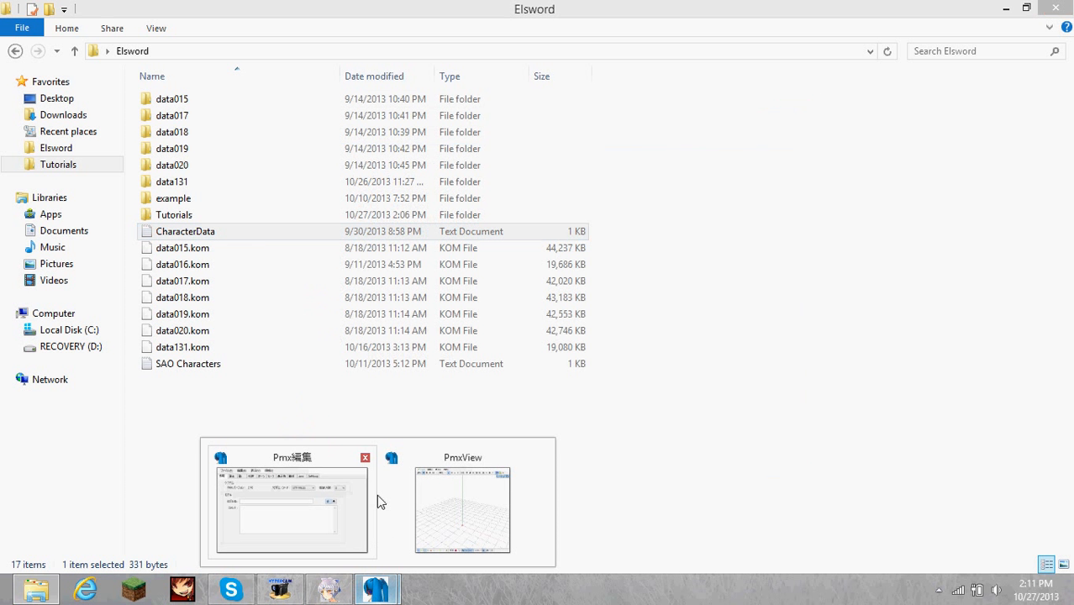
{"action": "left_click", "coordinate": [300, 499]}
{"action": "left_click", "coordinate": [487, 93]}
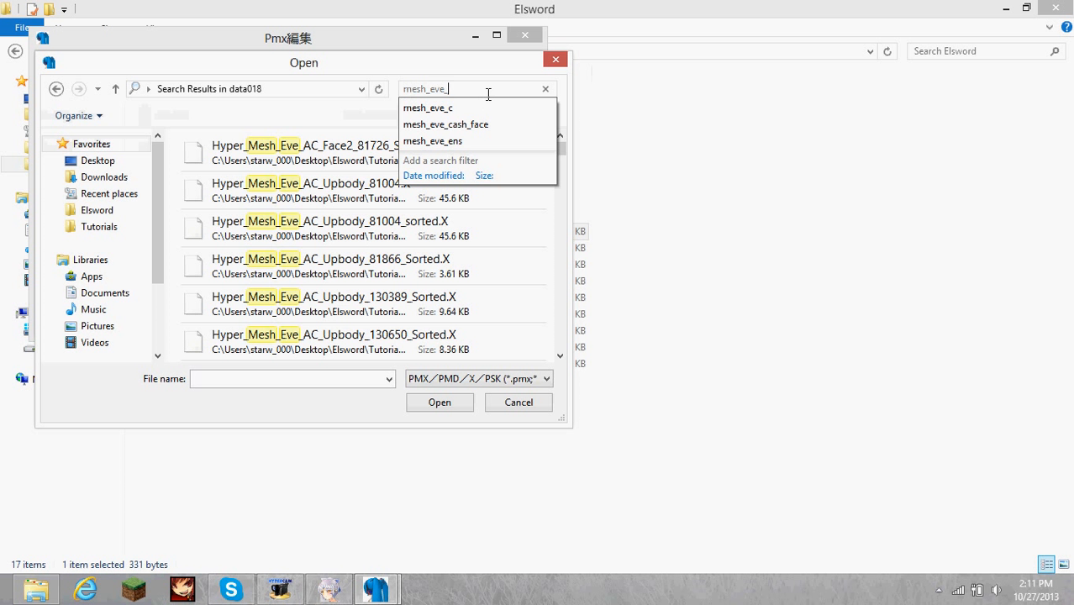
{"action": "type", "text": "et"}
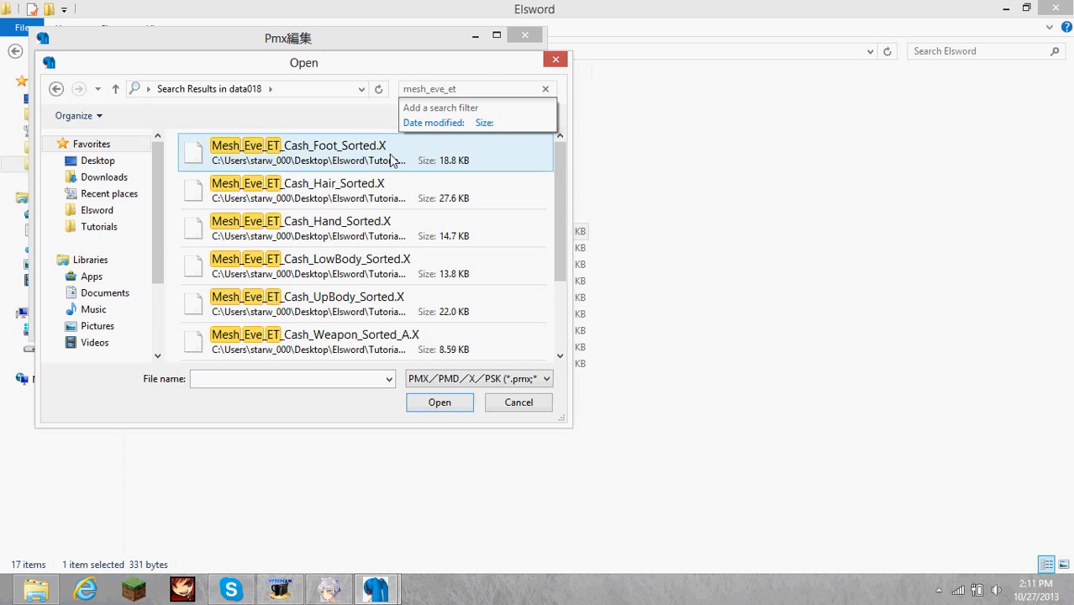
Import Mesh_Eve_ET_Cash_Weapon_Sorted_A.X and Mesh_Eve_ET_Cash_Weapon_Sorted_B.X together, adding them to the model at 10x size.
{"action": "left_click", "coordinate": [437, 276]}
{"action": "scroll", "coordinate": [436, 278], "scroll_direction": "down", "scroll_amount": 1}
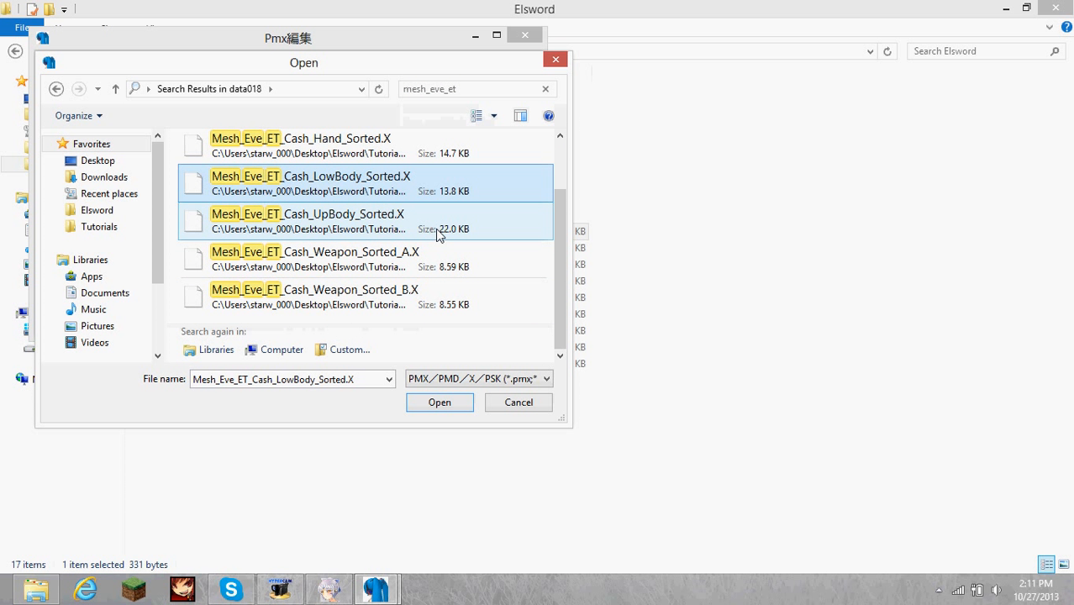
{"action": "left_click", "coordinate": [448, 267]}
{"action": "left_click", "coordinate": [440, 294], "text": "shift"}
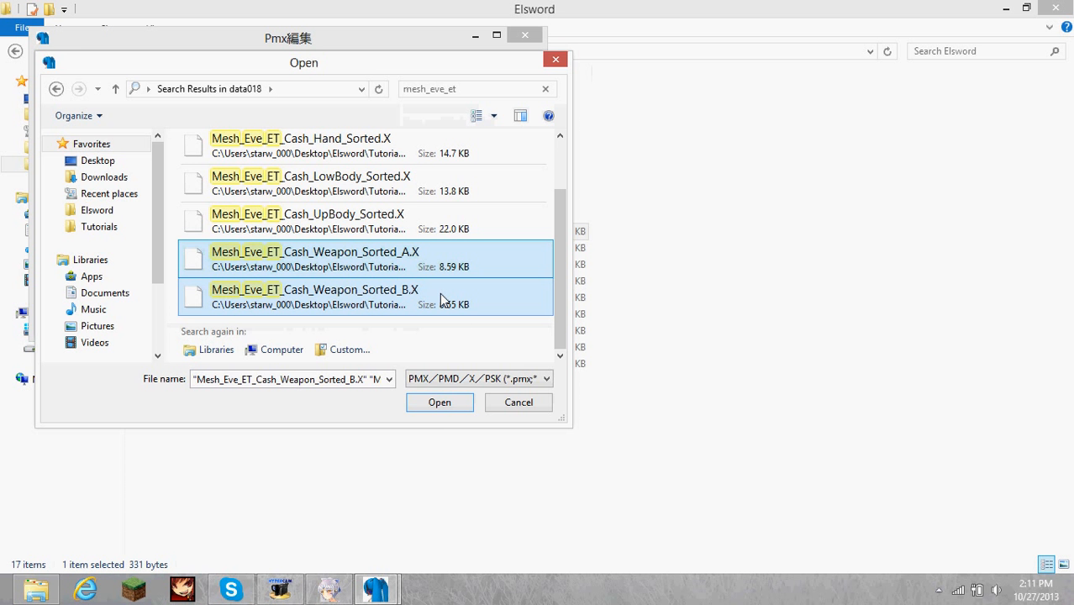
{"action": "left_click", "coordinate": [440, 403]}
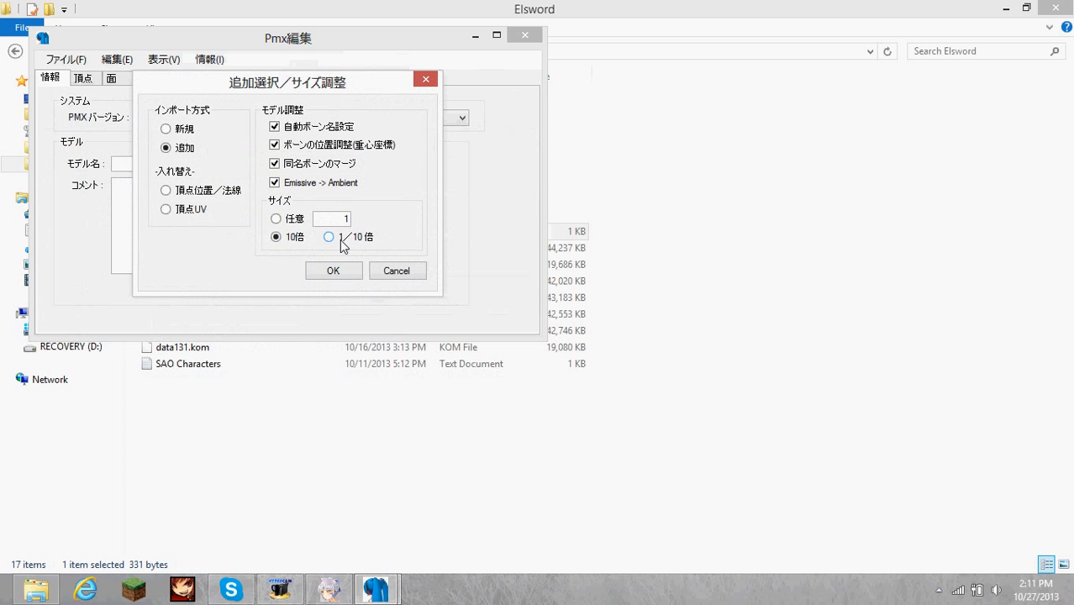
{"action": "left_click", "coordinate": [334, 271]}
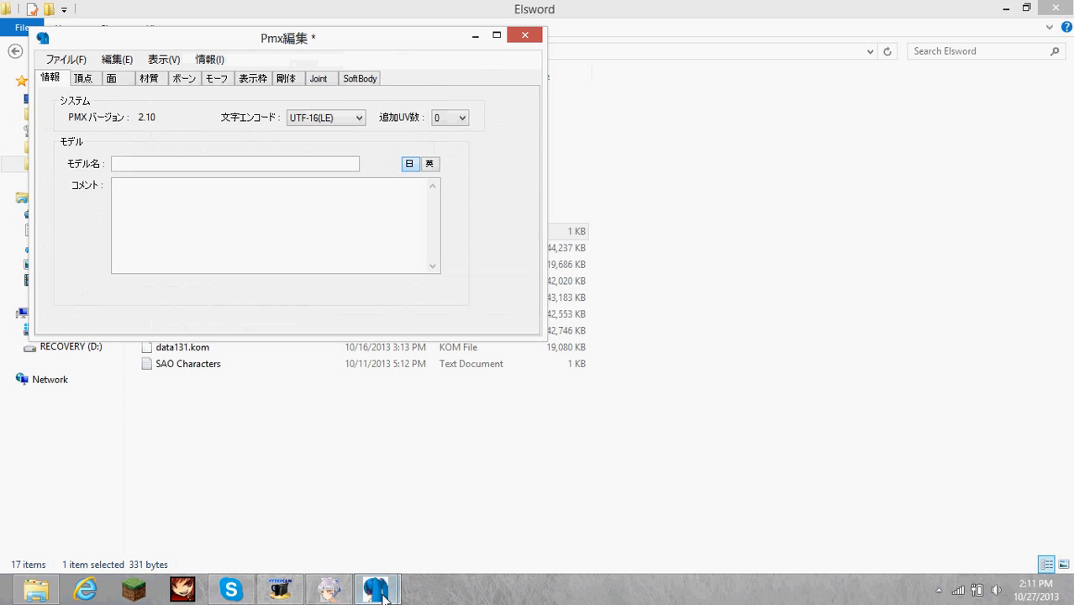
Delete both 材質2 materials, numbers 1 and 3, from the imported weapon model.
{"action": "mouse_move", "coordinate": [376, 589]}
{"action": "left_click", "coordinate": [461, 485]}
{"action": "right_click_drag", "start_coordinate": [624, 348], "coordinate": [742, 397]}
{"action": "left_click", "coordinate": [150, 78]}
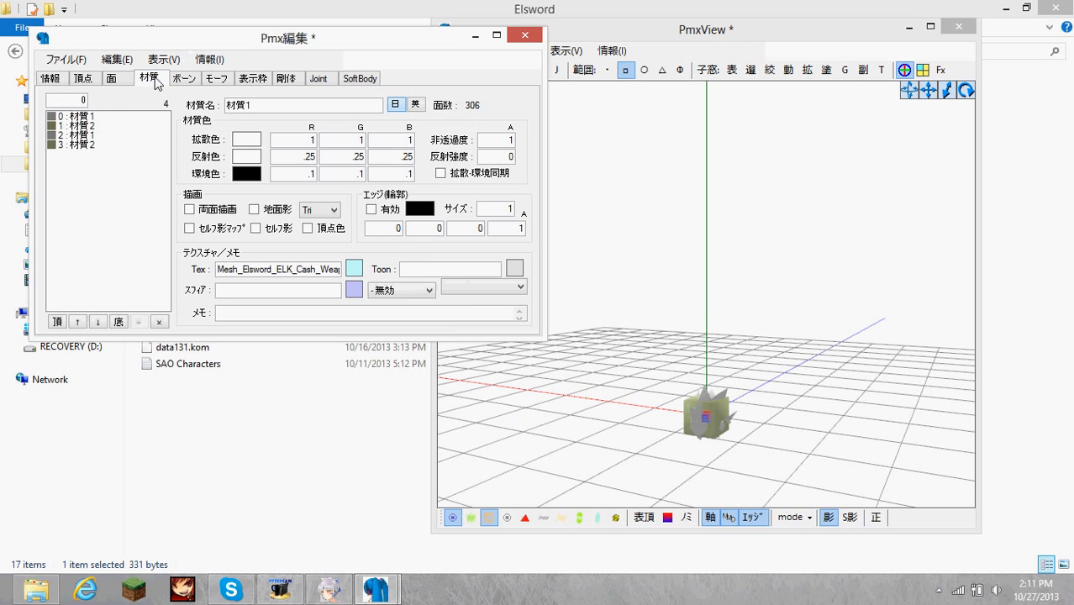
{"action": "left_click", "coordinate": [98, 125]}
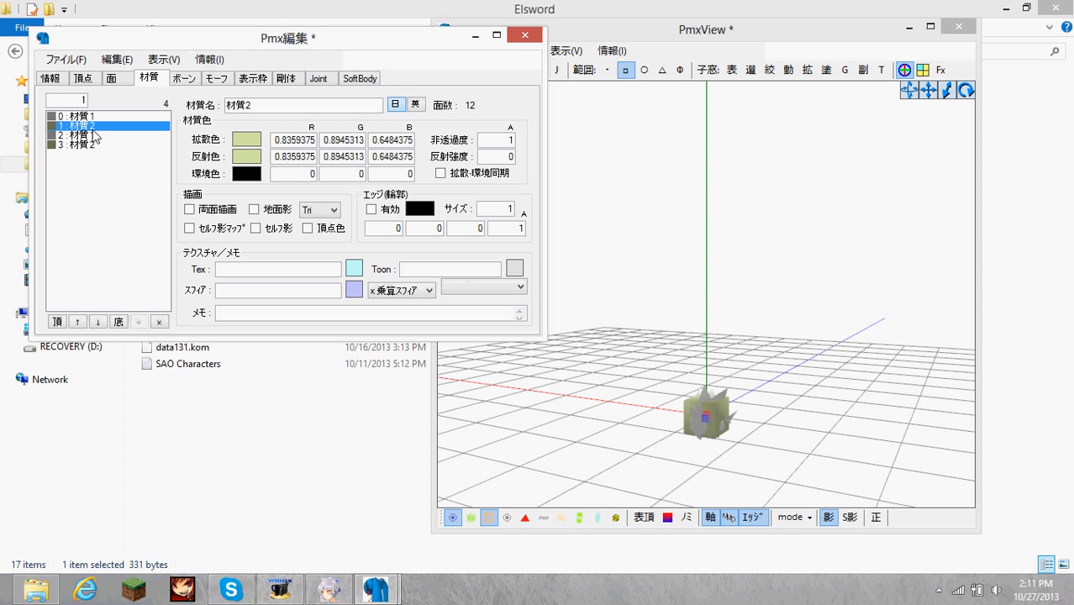
{"action": "left_click", "coordinate": [89, 145], "text": "ctrl"}
{"action": "left_click", "coordinate": [157, 322]}
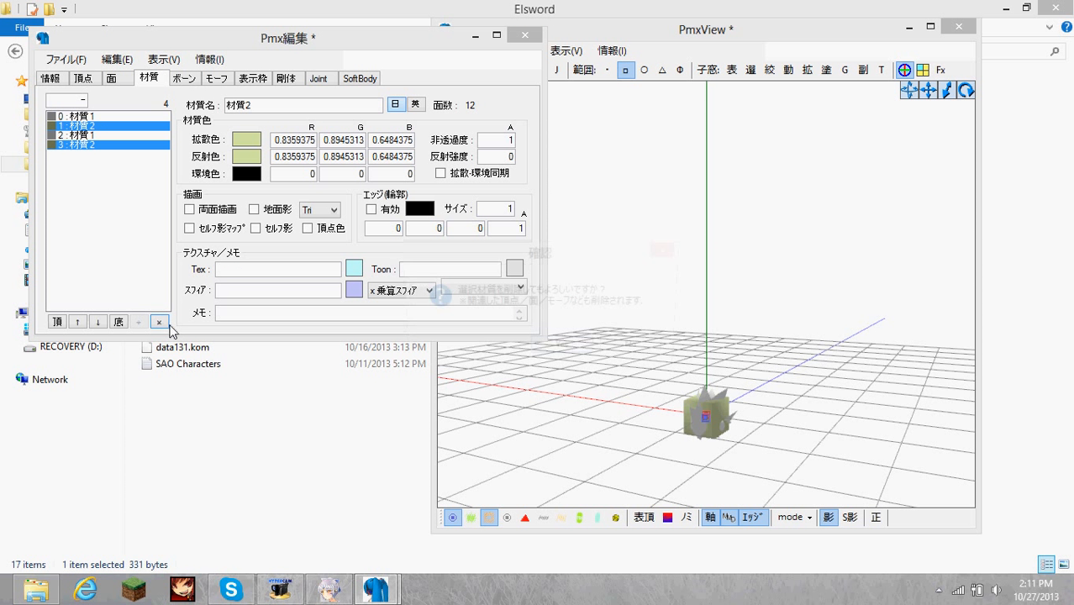
{"action": "left_click", "coordinate": [563, 351]}
Open the vertex/material masking window, hide material 0:材質1 and select the vertices of material 1:材質1.
{"action": "right_click_drag", "start_coordinate": [607, 354], "coordinate": [688, 356]}
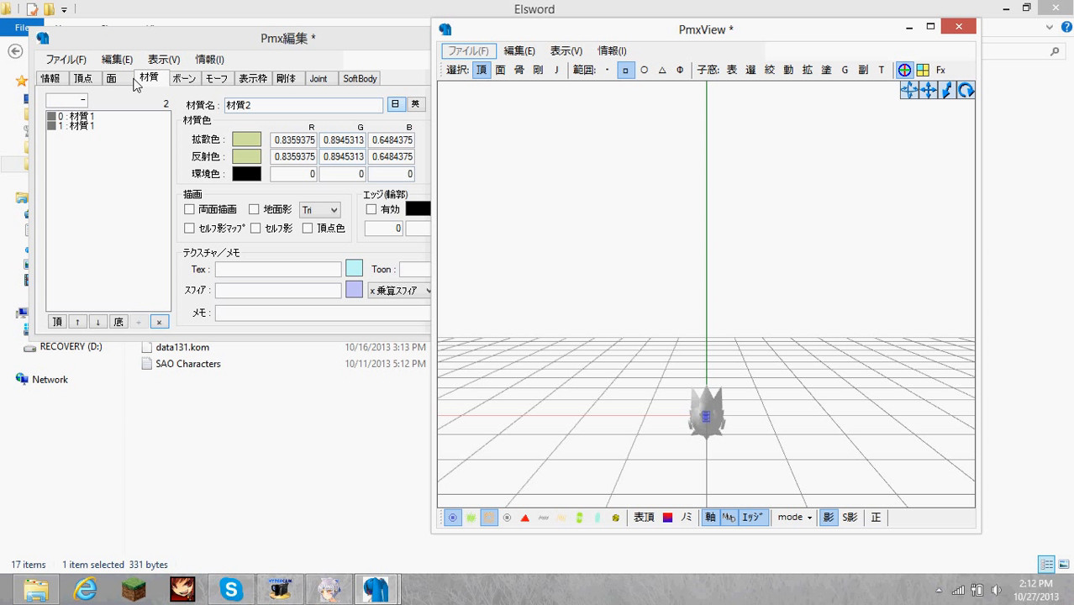
{"action": "left_click", "coordinate": [770, 71]}
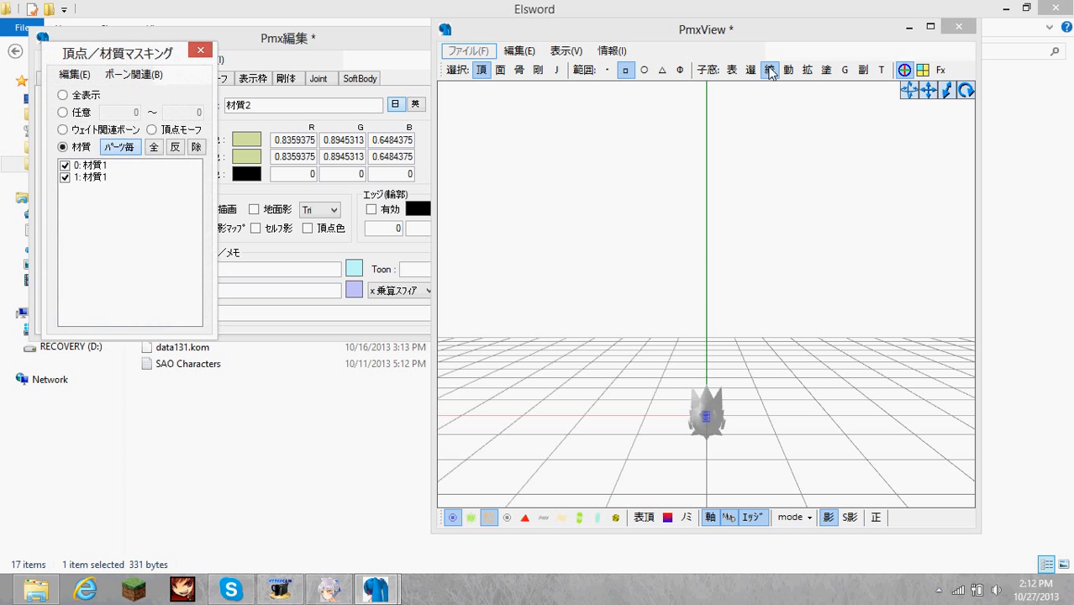
{"action": "left_click", "coordinate": [65, 165]}
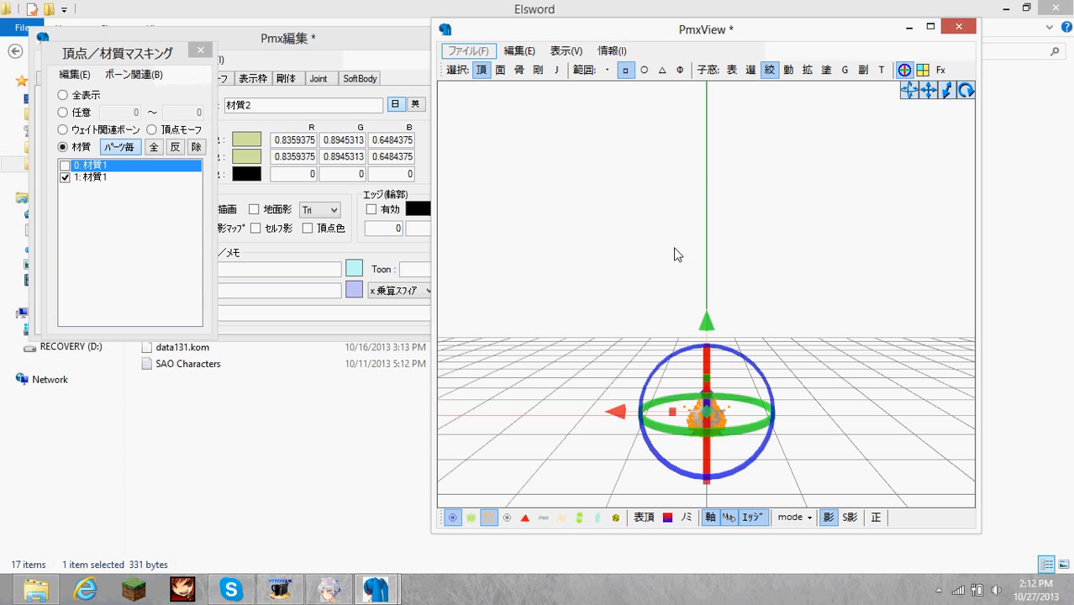
{"action": "left_click", "coordinate": [750, 70]}
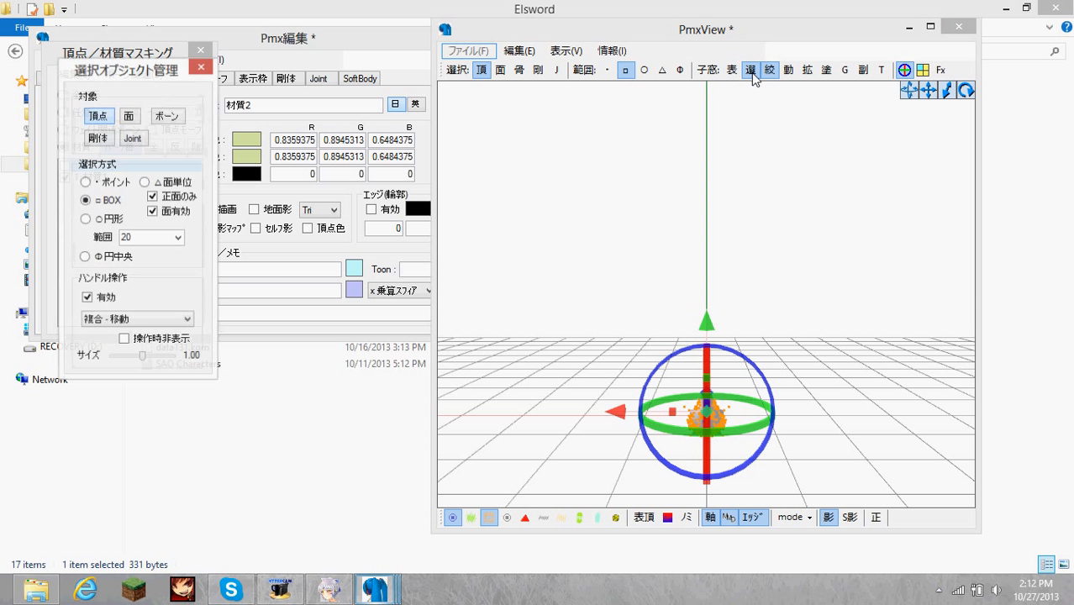
{"action": "left_click", "coordinate": [751, 70]}
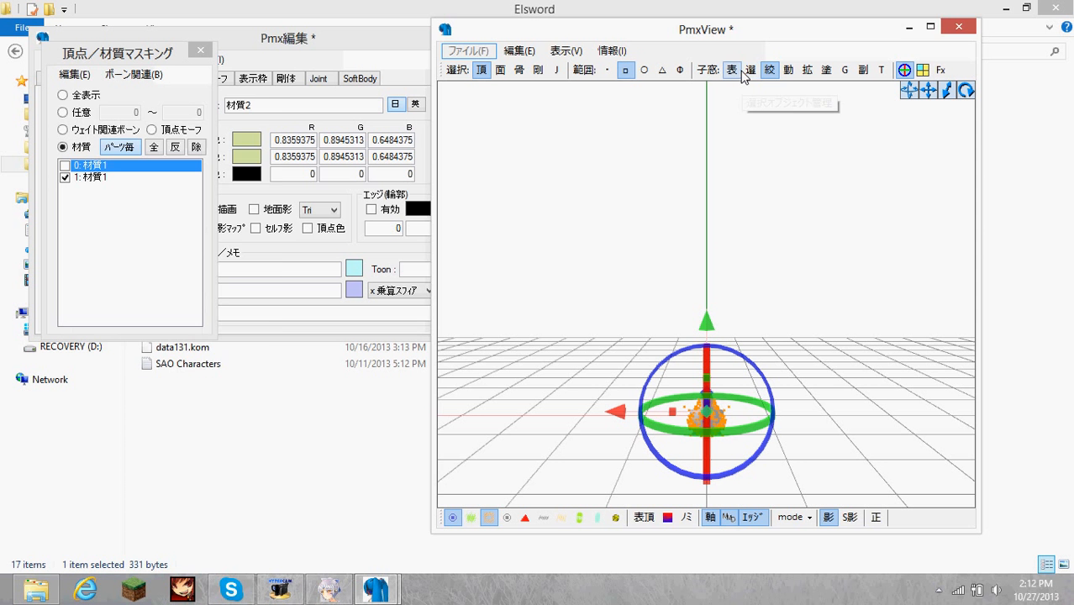
{"action": "left_click", "coordinate": [731, 72]}
{"action": "left_click", "coordinate": [740, 71]}
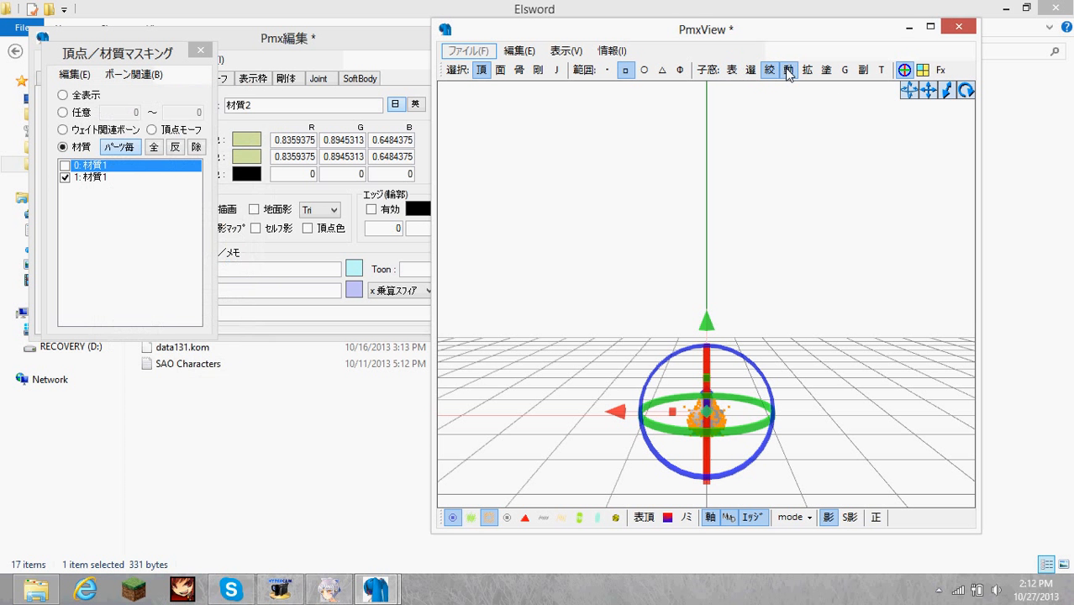
Open the object operation window, undo a trial move of the selected vertices, and set the movement amount to 3.
{"action": "left_click", "coordinate": [789, 70]}
{"action": "left_click_drag", "start_coordinate": [177, 116], "coordinate": [455, 80]}
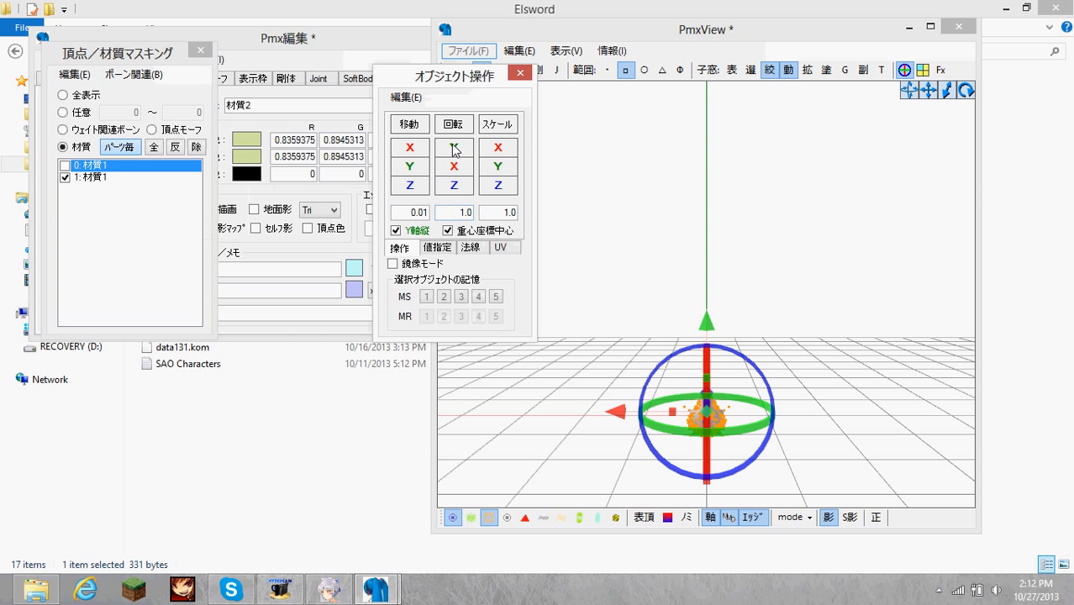
{"action": "mouse_move", "coordinate": [401, 121]}
{"action": "left_mouse_down"}
{"action": "mouse_move", "coordinate": [419, 123]}
{"action": "mouse_move", "coordinate": [401, 122]}
{"action": "left_mouse_up"}
{"action": "key", "text": "ctrl+z"}
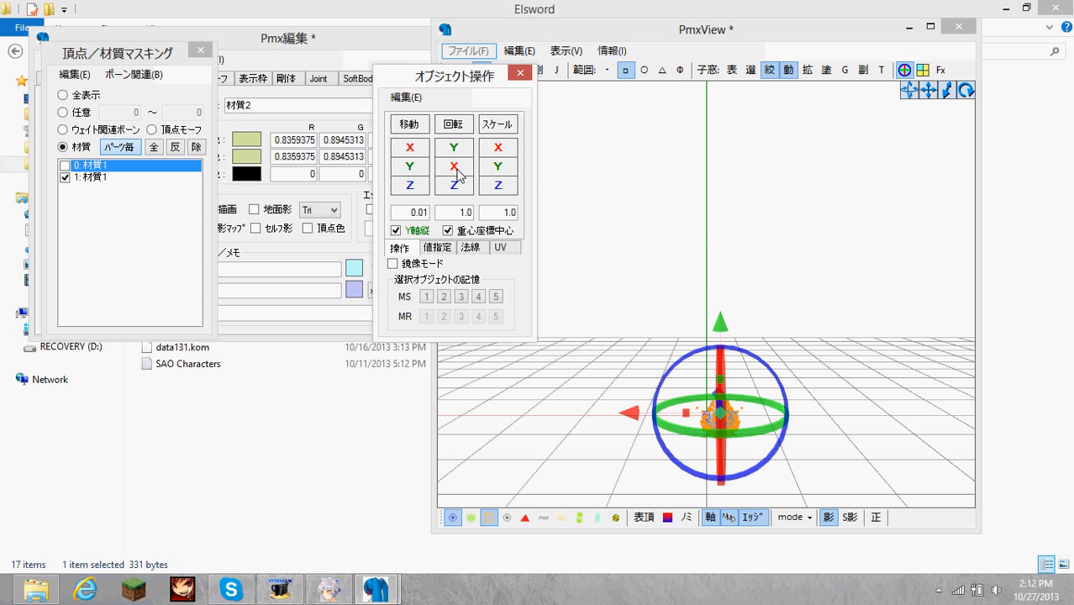
{"action": "key", "text": "ctrl+z"}
{"action": "double_click", "coordinate": [414, 212]}
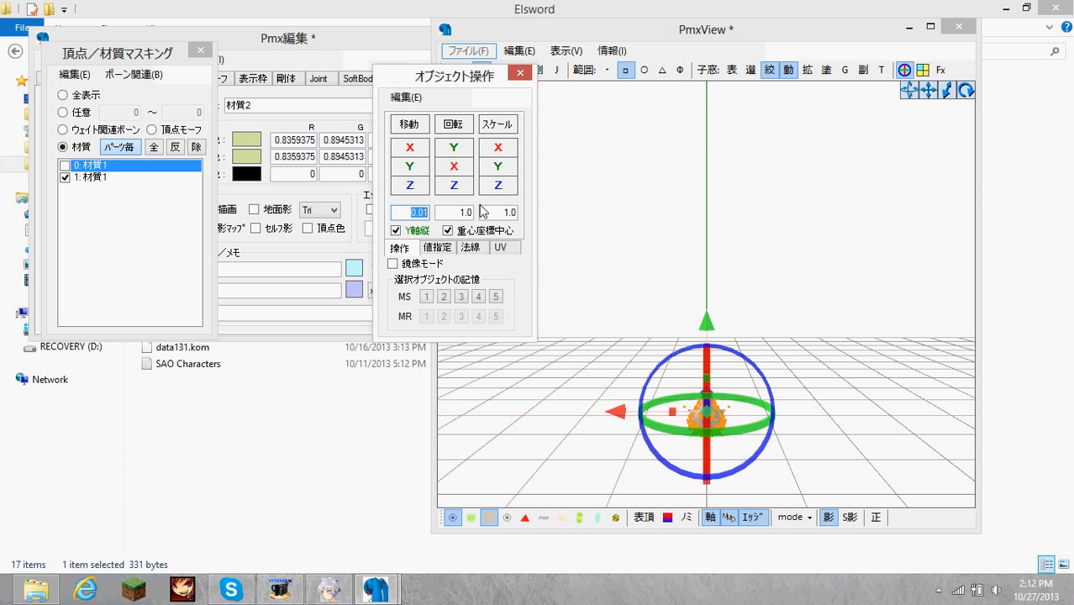
{"action": "type", "text": "4"}
Move the selected vertices of material 1:材質1 along the X axis, away from the origin on the red axis side.
{"action": "left_click", "coordinate": [454, 172]}
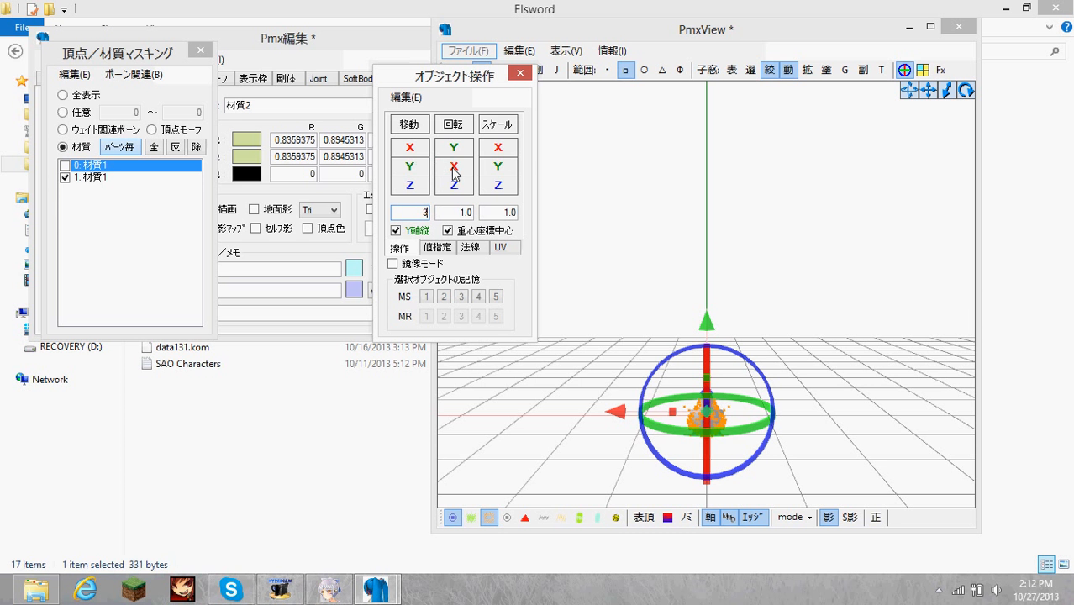
{"action": "left_click", "coordinate": [503, 153]}
{"action": "right_click_drag", "start_coordinate": [812, 224], "coordinate": [720, 263]}
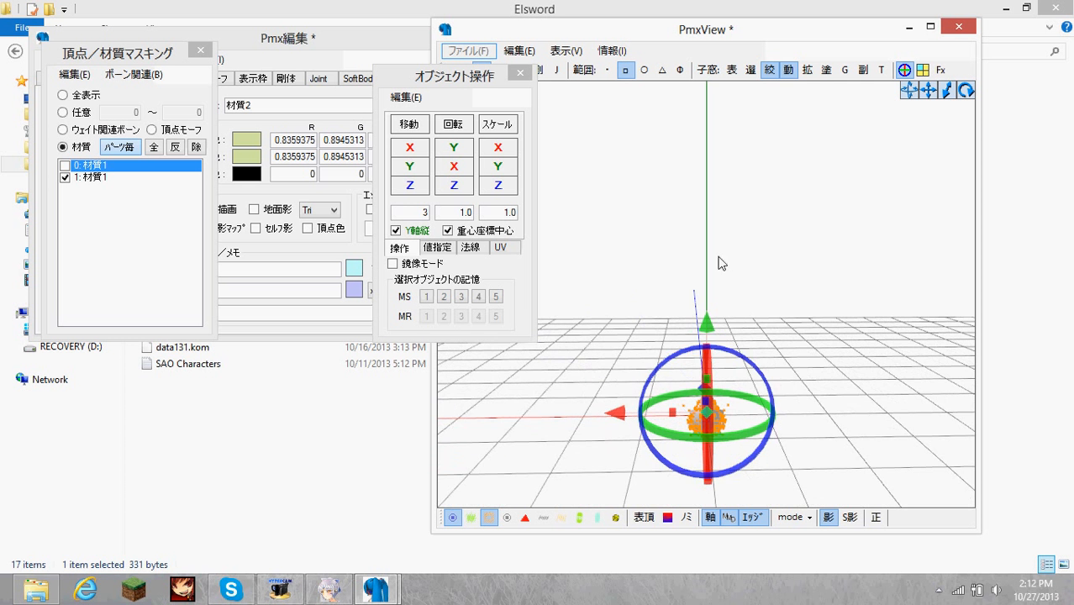
{"action": "right_click_drag", "start_coordinate": [728, 355], "coordinate": [727, 356]}
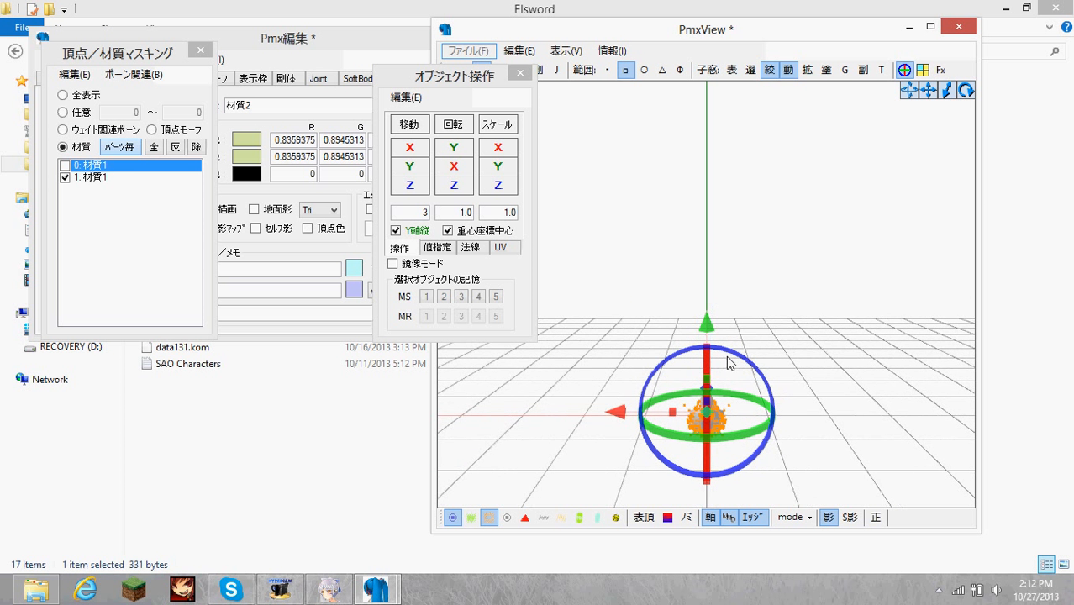
{"action": "left_click_drag", "start_coordinate": [613, 417], "coordinate": [584, 420]}
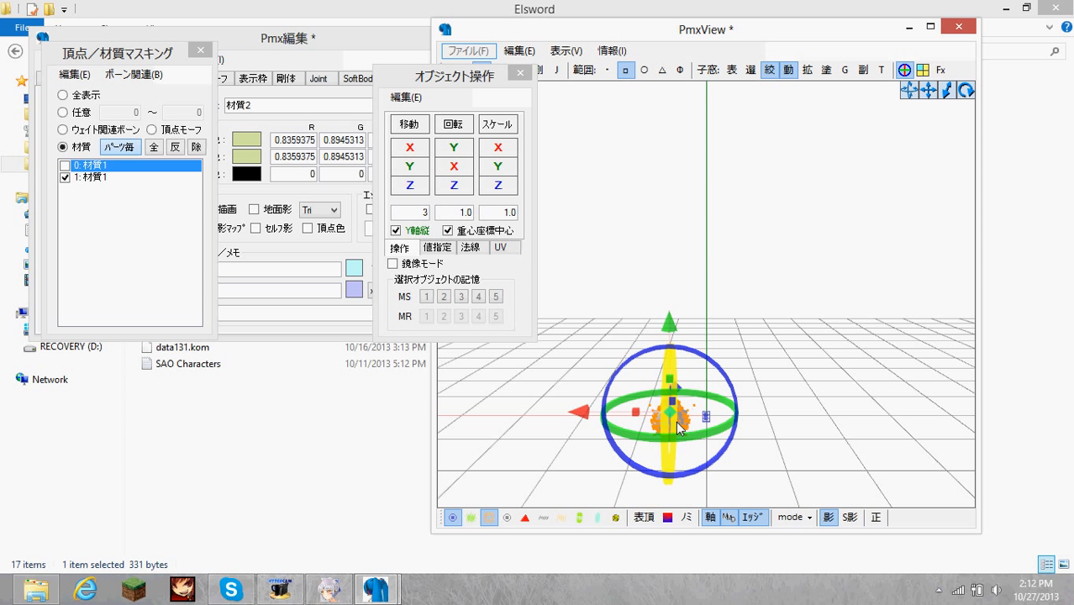
Isolate material 0:材質1, move all its vertices along X opposite to the other part, and show both materials again.
{"action": "left_click", "coordinate": [98, 166]}
{"action": "left_click", "coordinate": [94, 178]}
{"action": "left_click", "coordinate": [751, 336]}
{"action": "key", "text": "ctrl+a"}
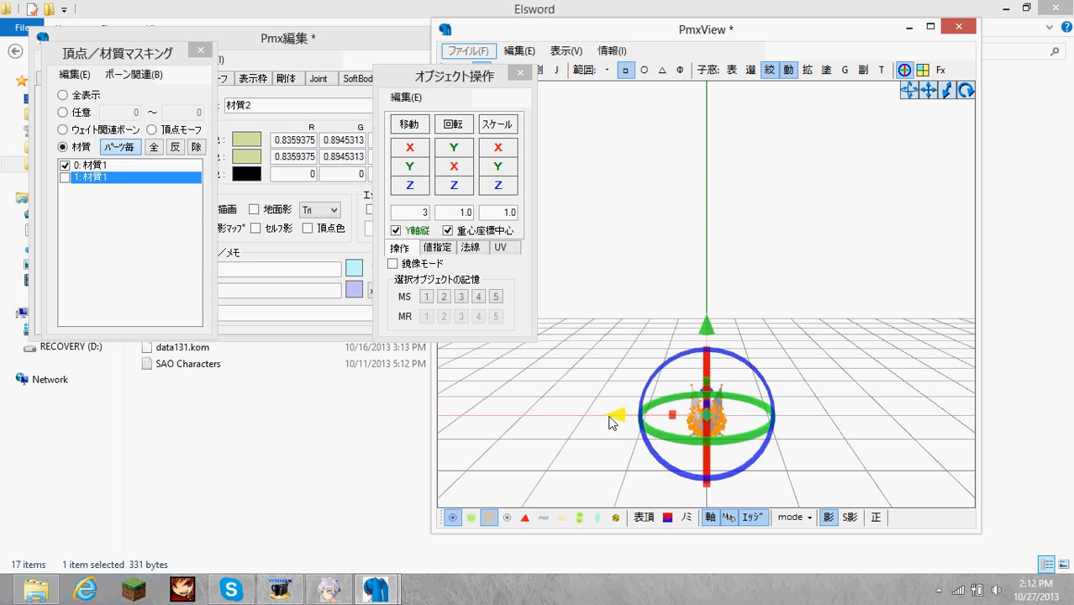
{"action": "left_click_drag", "start_coordinate": [620, 422], "coordinate": [650, 417]}
{"action": "left_click", "coordinate": [108, 179]}
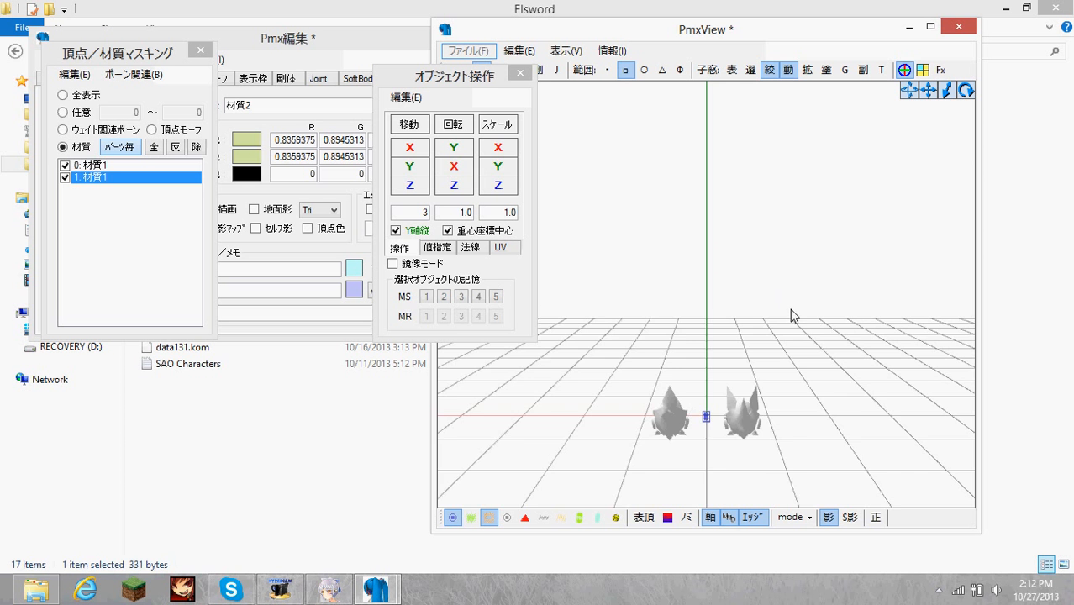
{"action": "right_click_drag", "start_coordinate": [790, 308], "coordinate": [761, 325]}
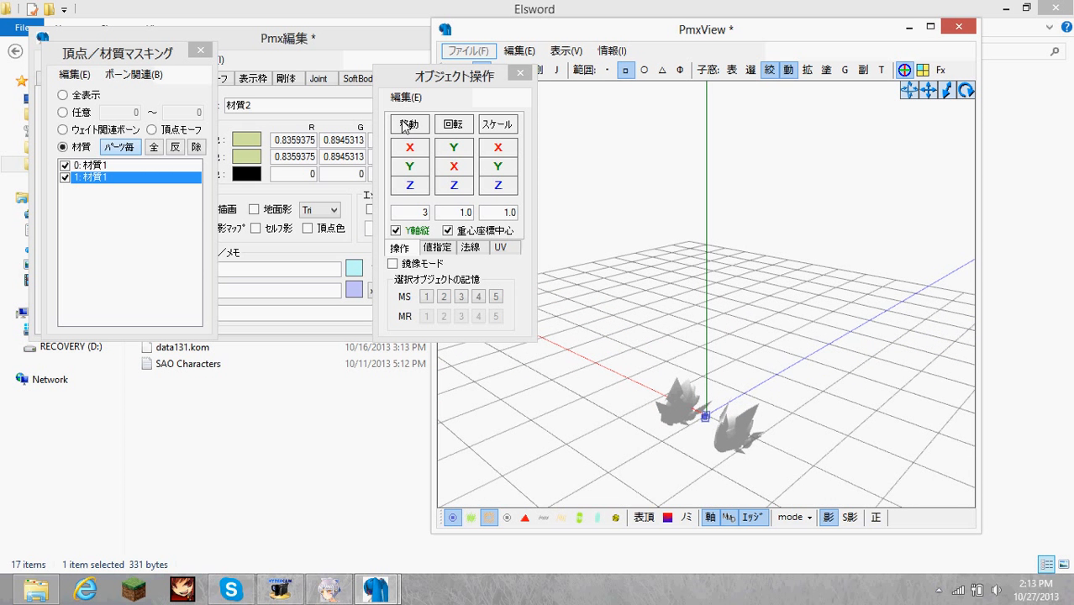
Open the model's bone list and select both Mesh_Eve_ET_Cash_Weapon bones, numbers 1 and 2.
{"action": "left_click", "coordinate": [273, 46]}
{"action": "left_click", "coordinate": [181, 78]}
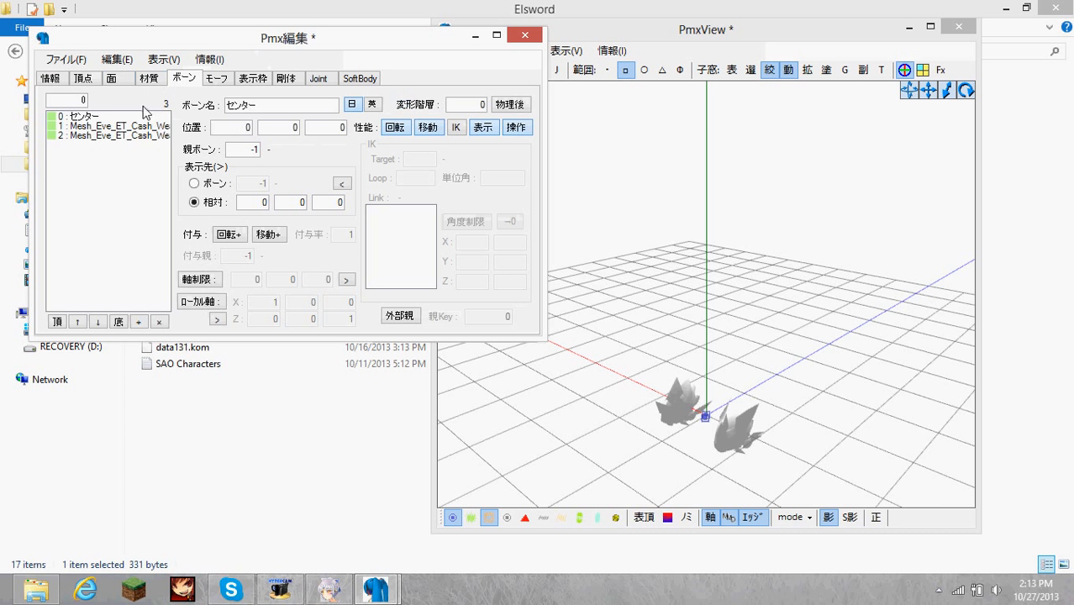
{"action": "left_click", "coordinate": [147, 126]}
{"action": "left_click", "coordinate": [147, 137]}
{"action": "left_click", "coordinate": [146, 129]}
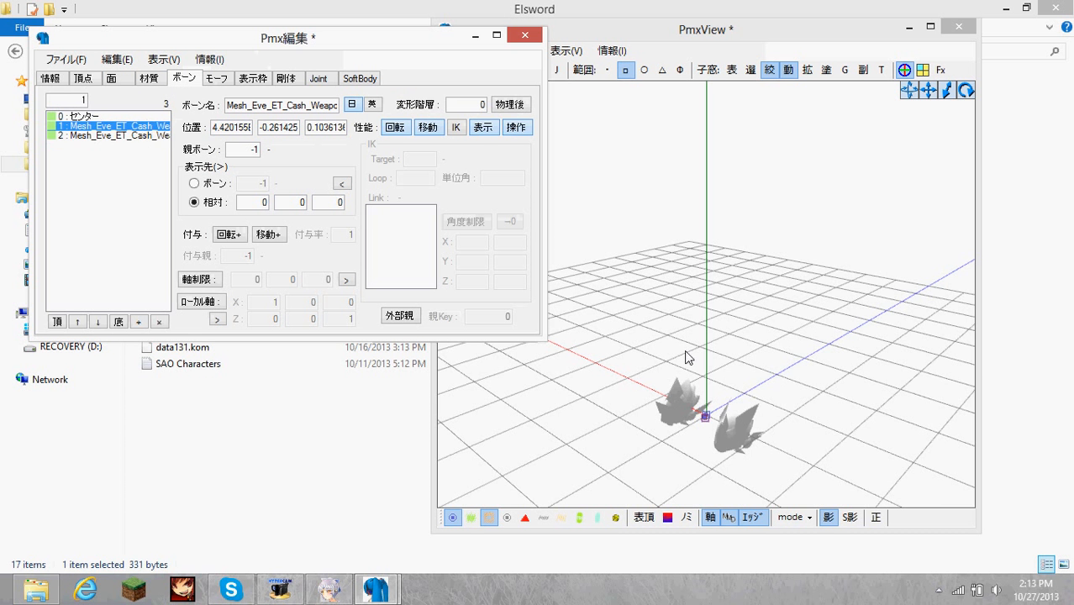
{"action": "right_click_drag", "start_coordinate": [685, 351], "coordinate": [685, 422]}
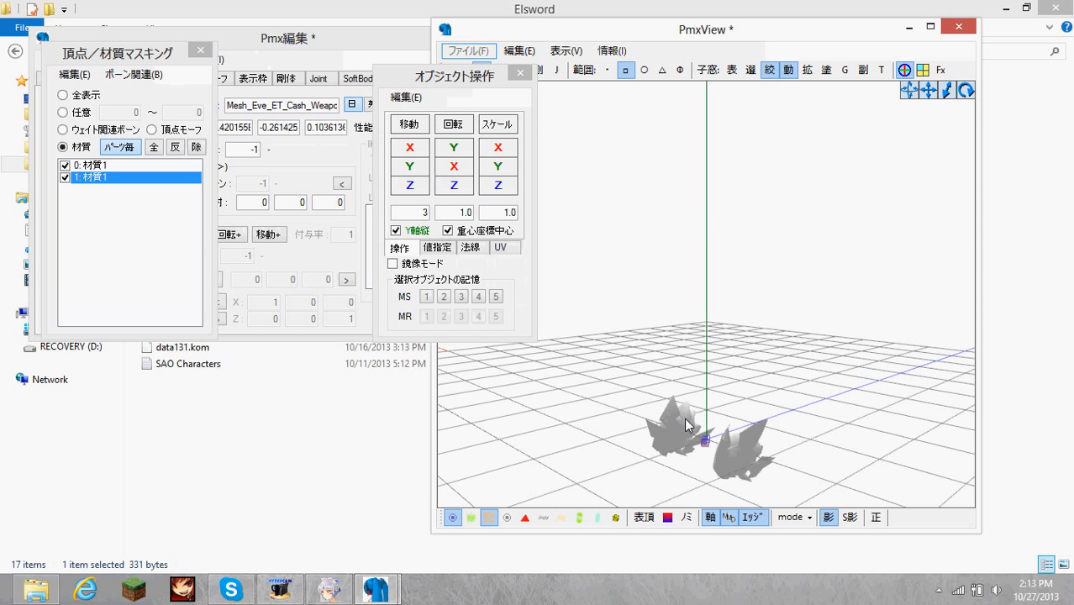
{"action": "left_click", "coordinate": [332, 57]}
{"action": "left_click_drag", "start_coordinate": [96, 131], "coordinate": [153, 140]}
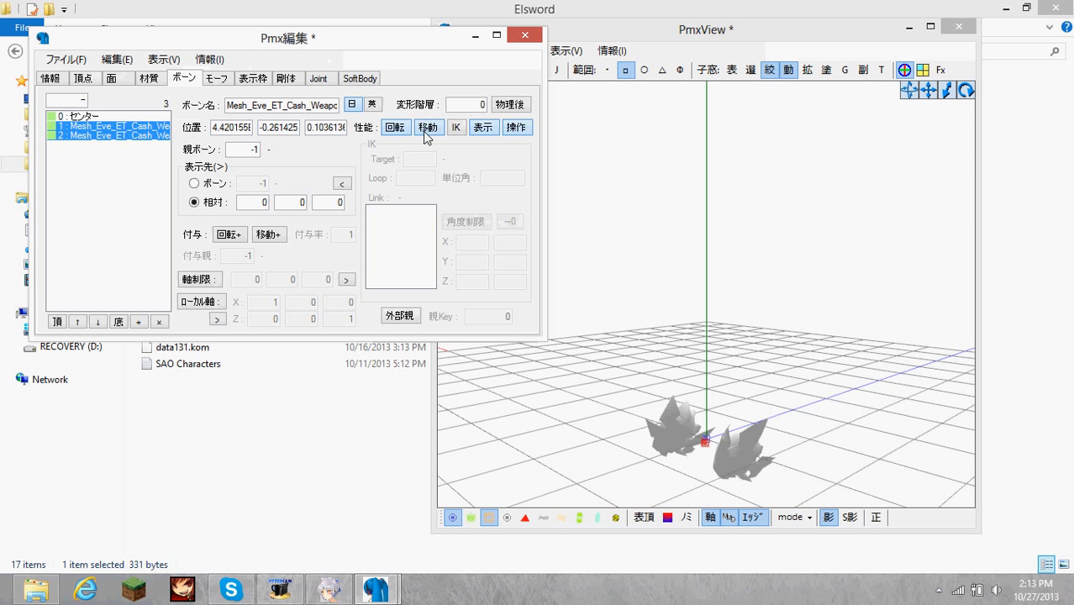
{"action": "left_click", "coordinate": [672, 313]}
{"action": "right_click_drag", "start_coordinate": [672, 313], "coordinate": [744, 355]}
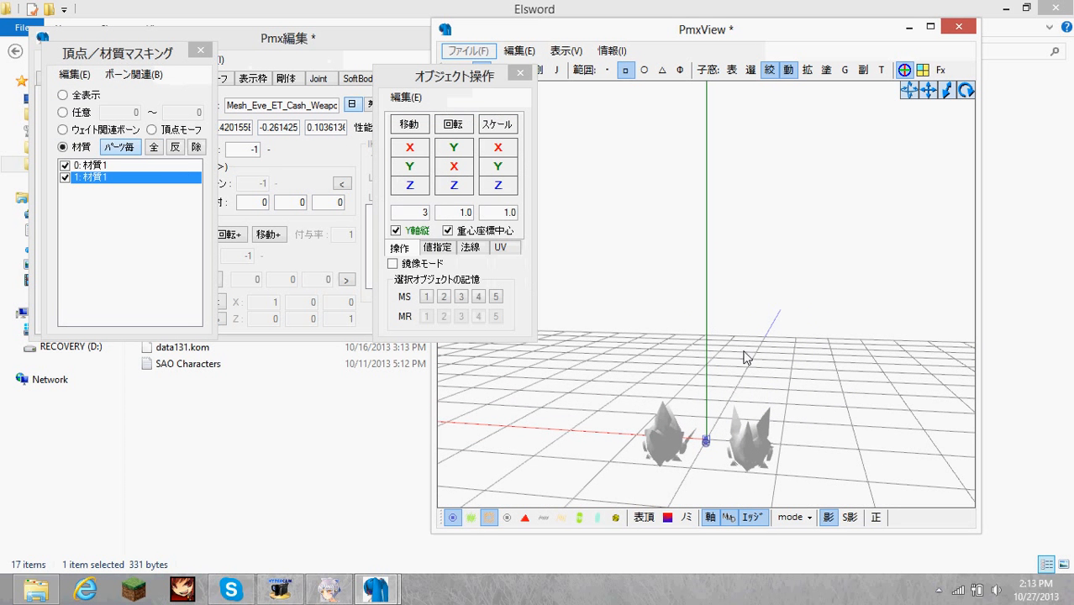
Close the masking and object operation windows and limit viewport selection to bones.
{"action": "left_click", "coordinate": [771, 72]}
{"action": "left_click", "coordinate": [785, 71]}
{"action": "left_click", "coordinate": [487, 66]}
{"action": "left_click", "coordinate": [520, 72]}
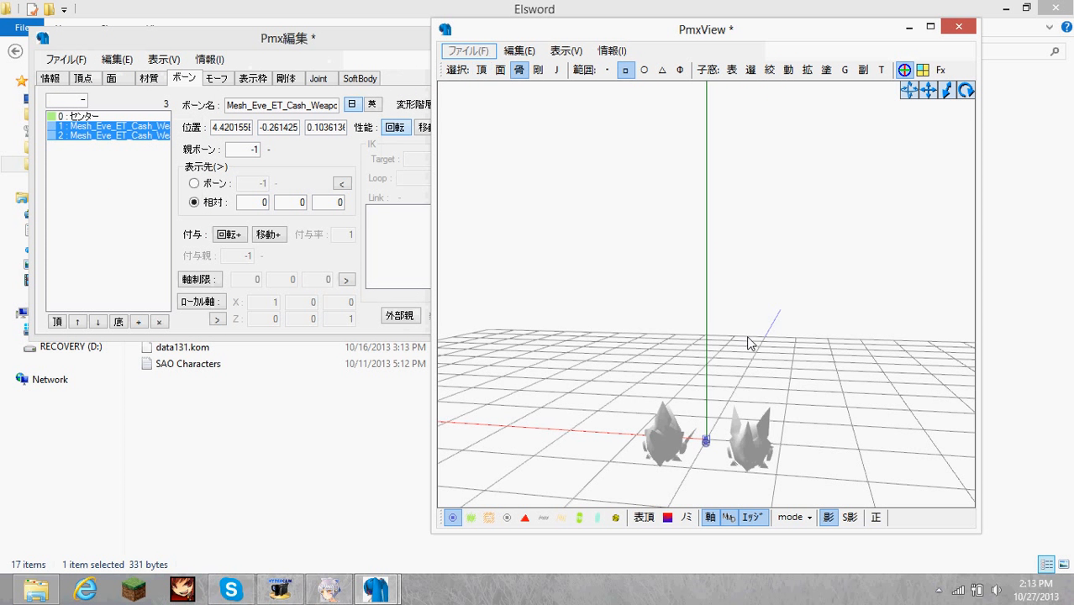
Select weapon bone 1 at the origin and move it along the X axis into the single-spiked weapon part.
{"action": "right_click_drag", "start_coordinate": [750, 343], "coordinate": [727, 450]}
{"action": "left_click", "coordinate": [726, 455]}
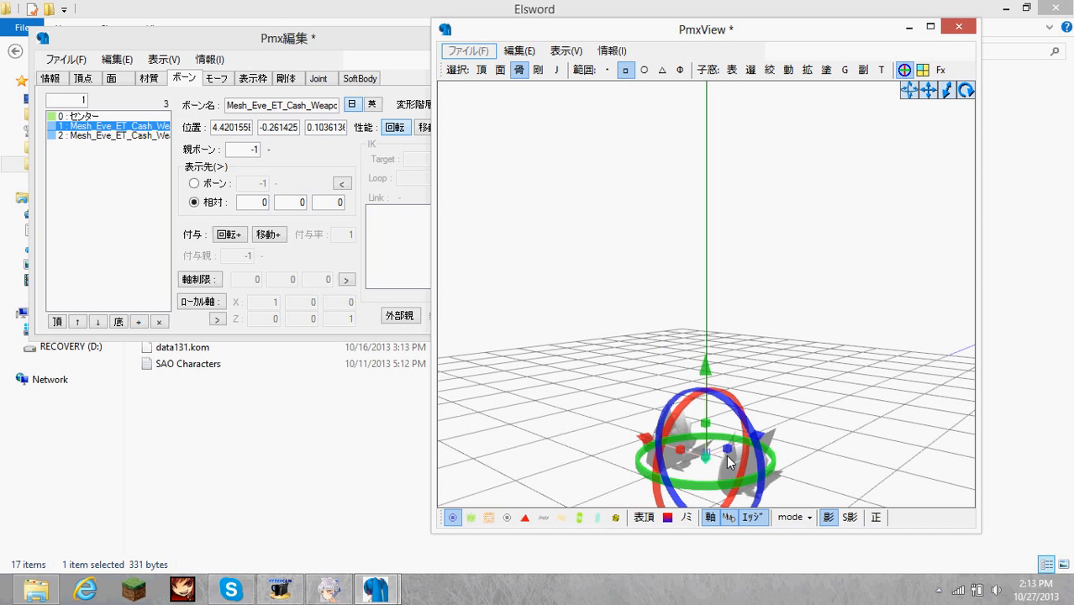
{"action": "right_click_drag", "start_coordinate": [818, 392], "coordinate": [845, 393]}
{"action": "right_click_drag", "start_coordinate": [726, 310], "coordinate": [735, 307]}
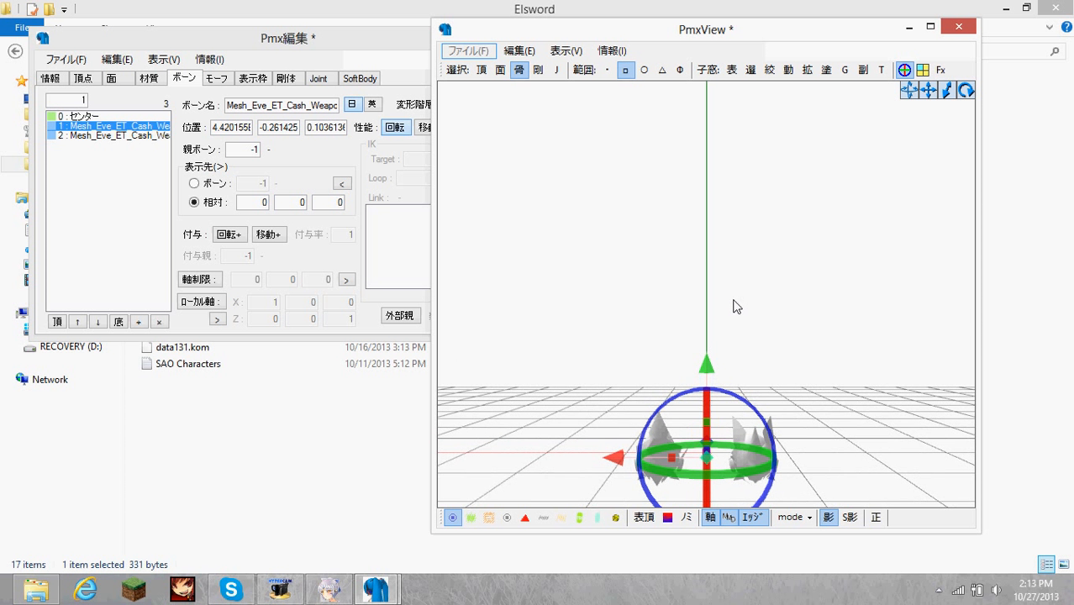
{"action": "left_click_drag", "start_coordinate": [615, 456], "coordinate": [567, 456]}
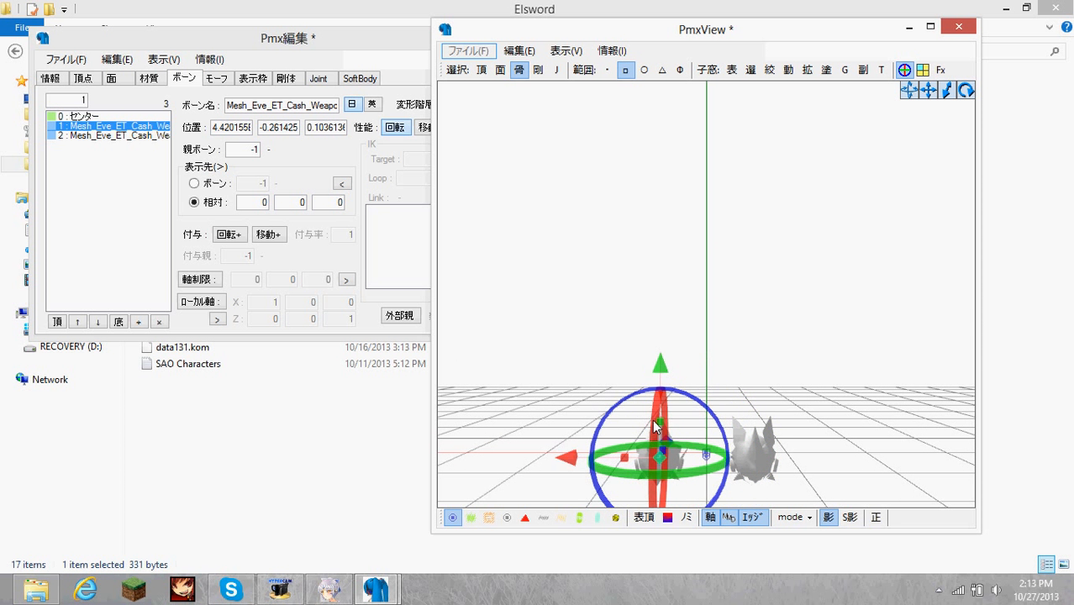
Select weapon bone 2 and move it along the X axis into the two-pronged weapon part.
{"action": "left_click", "coordinate": [746, 368]}
{"action": "mouse_move", "coordinate": [746, 368]}
{"action": "right_mouse_down"}
{"action": "mouse_move", "coordinate": [753, 362]}
{"action": "mouse_move", "coordinate": [747, 370]}
{"action": "right_mouse_up"}
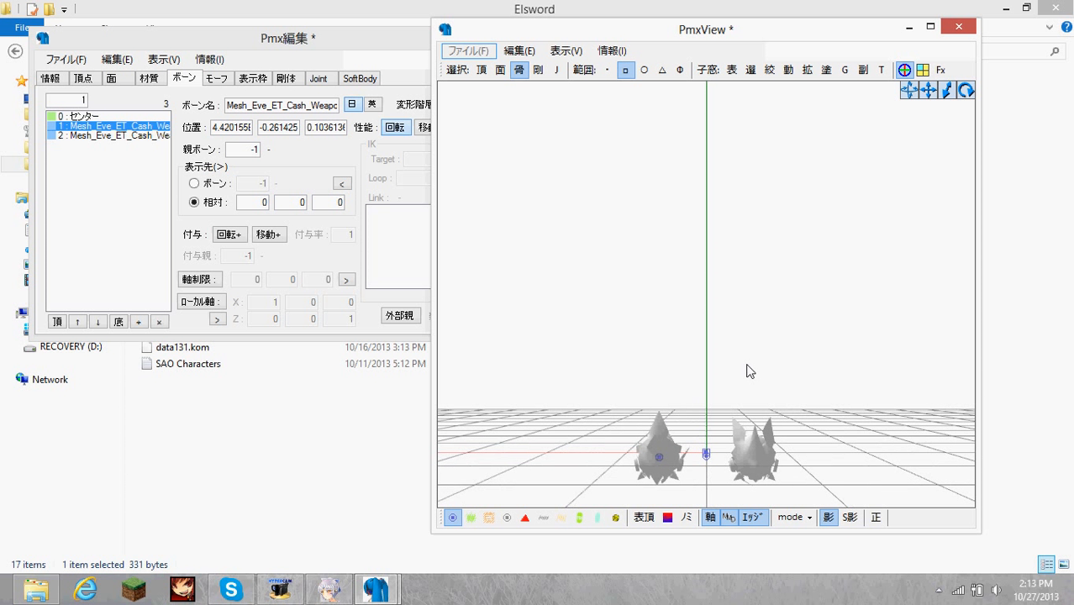
{"action": "left_click", "coordinate": [708, 456]}
{"action": "left_click_drag", "start_coordinate": [619, 458], "coordinate": [662, 458]}
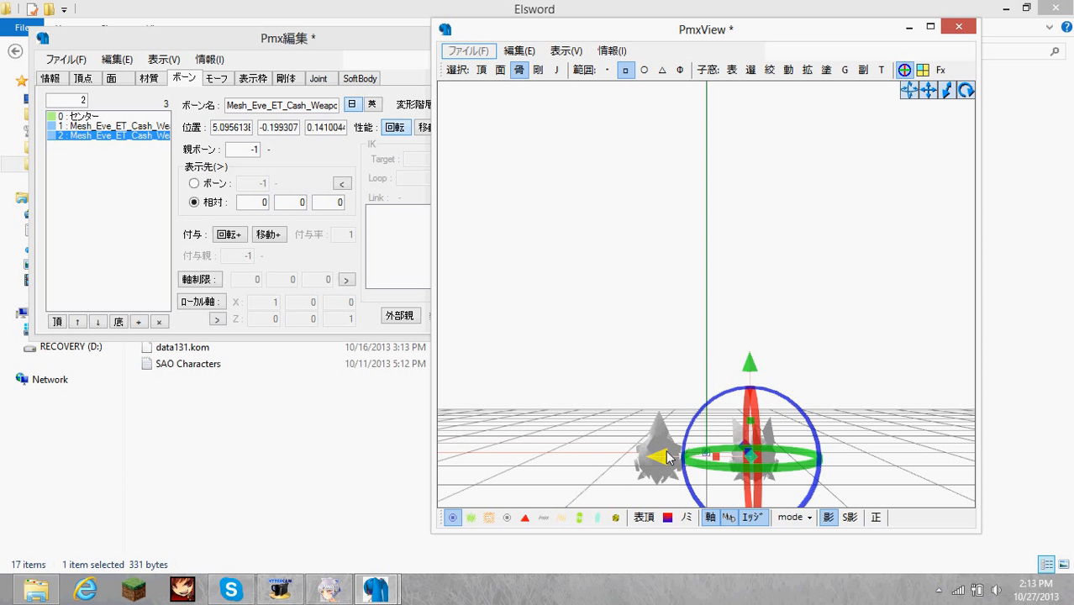
Fine-tune weapon bone 2 along the X axis to center it in the two-pronged part, checking from several angles.
{"action": "left_click", "coordinate": [866, 327]}
{"action": "right_click_drag", "start_coordinate": [866, 327], "coordinate": [863, 327]}
{"action": "left_click", "coordinate": [751, 452]}
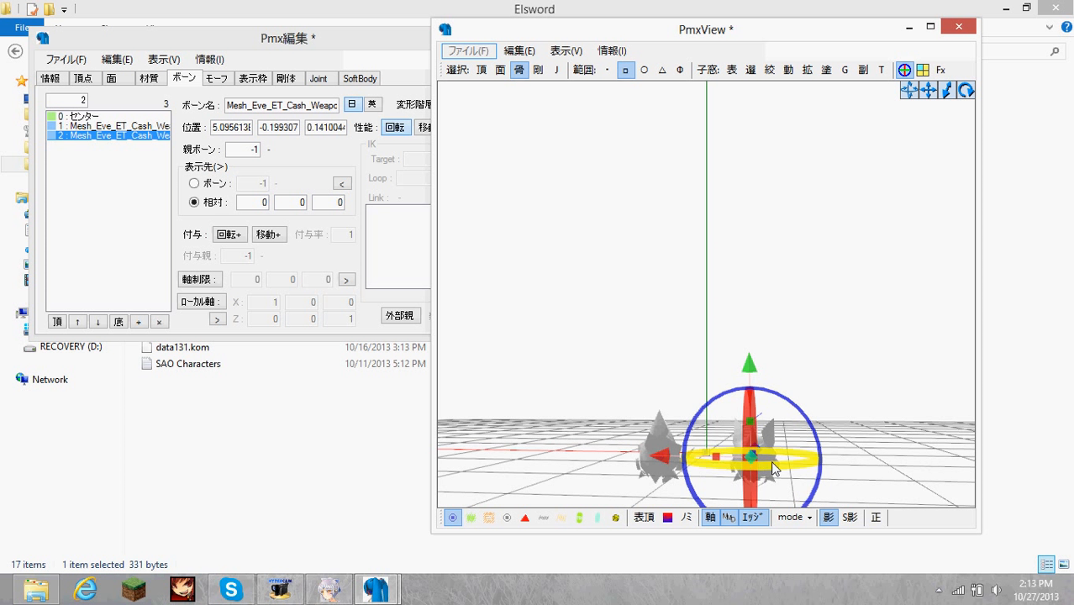
{"action": "left_click_drag", "start_coordinate": [658, 459], "coordinate": [661, 456]}
{"action": "left_click", "coordinate": [837, 351]}
{"action": "right_click_drag", "start_coordinate": [838, 352], "coordinate": [841, 346]}
{"action": "left_click", "coordinate": [752, 454]}
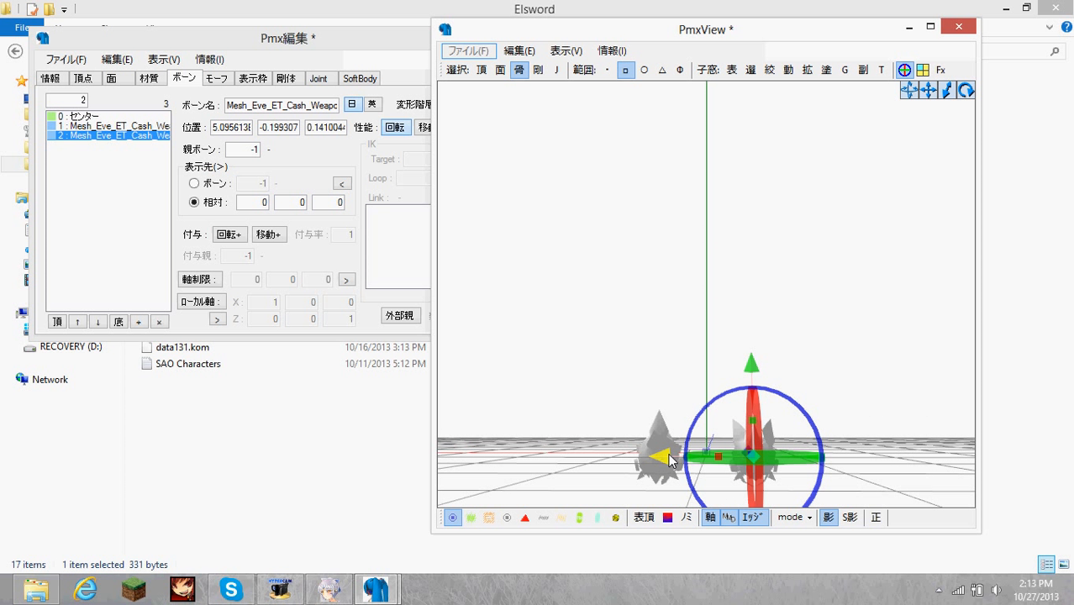
{"action": "left_click", "coordinate": [817, 330]}
{"action": "right_click_drag", "start_coordinate": [817, 330], "coordinate": [830, 329]}
{"action": "left_click_drag", "start_coordinate": [739, 427], "coordinate": [757, 471]}
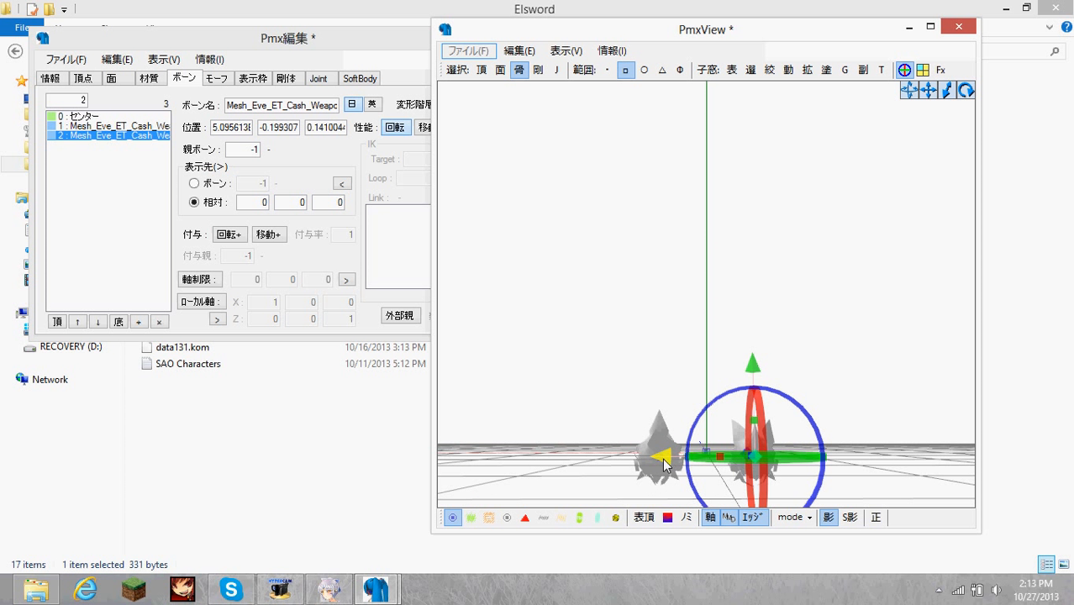
{"action": "left_click", "coordinate": [871, 304]}
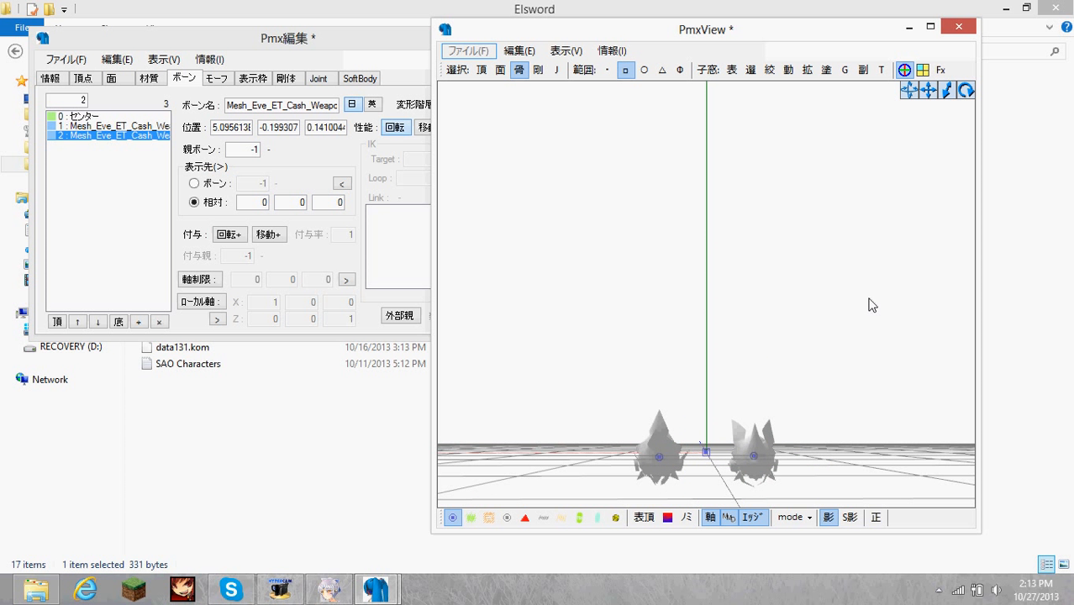
{"action": "right_click_drag", "start_coordinate": [743, 455], "coordinate": [809, 409]}
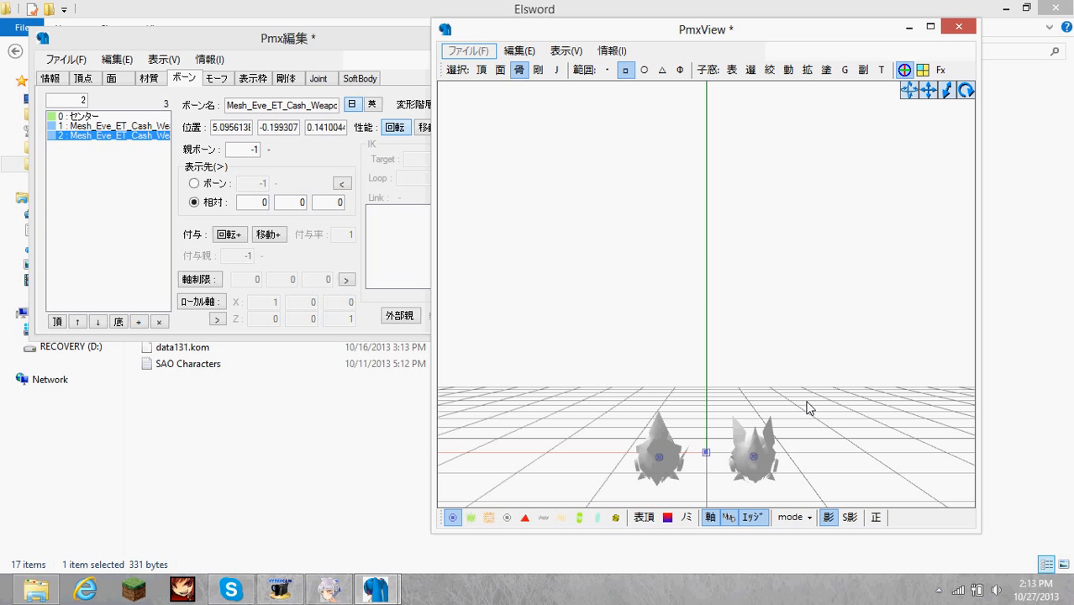
Add a child bone to bone 0, センター, in the bone list.
{"action": "left_click", "coordinate": [108, 116]}
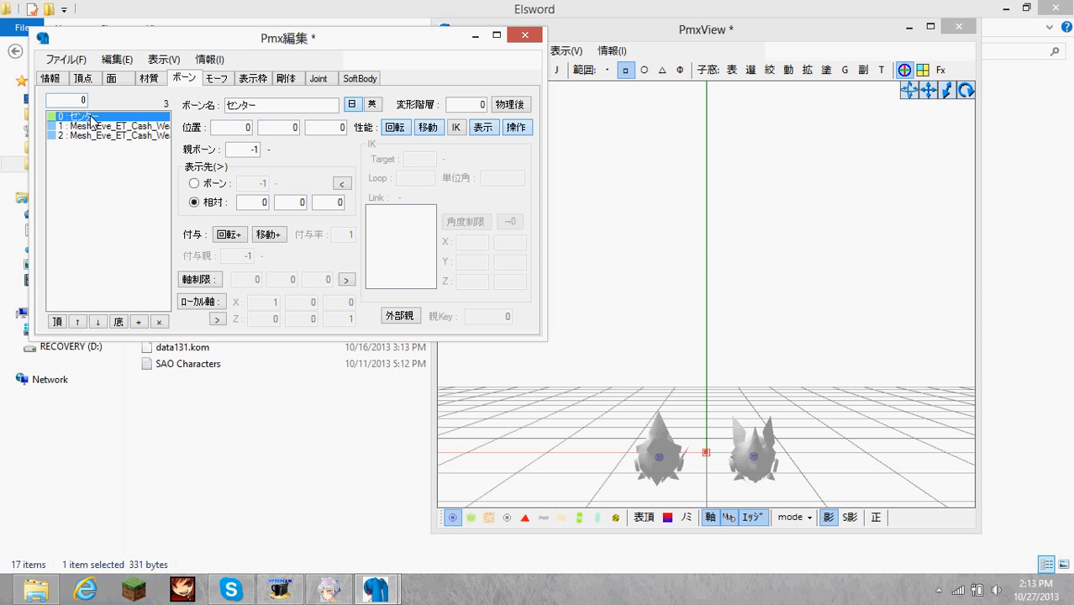
{"action": "right_click", "coordinate": [84, 120]}
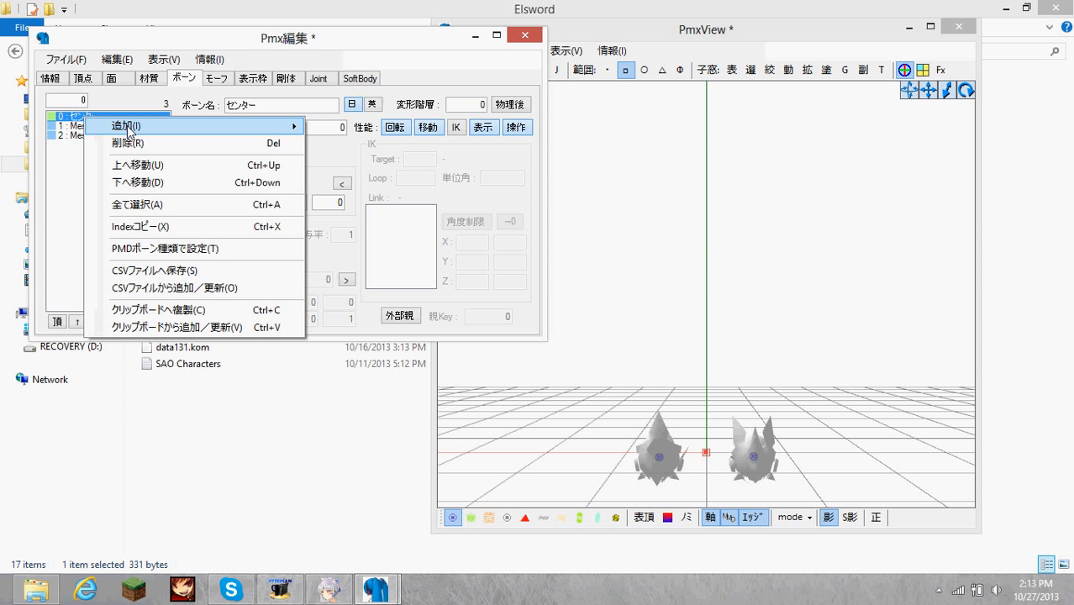
{"action": "mouse_move", "coordinate": [252, 128]}
{"action": "left_click", "coordinate": [409, 210]}
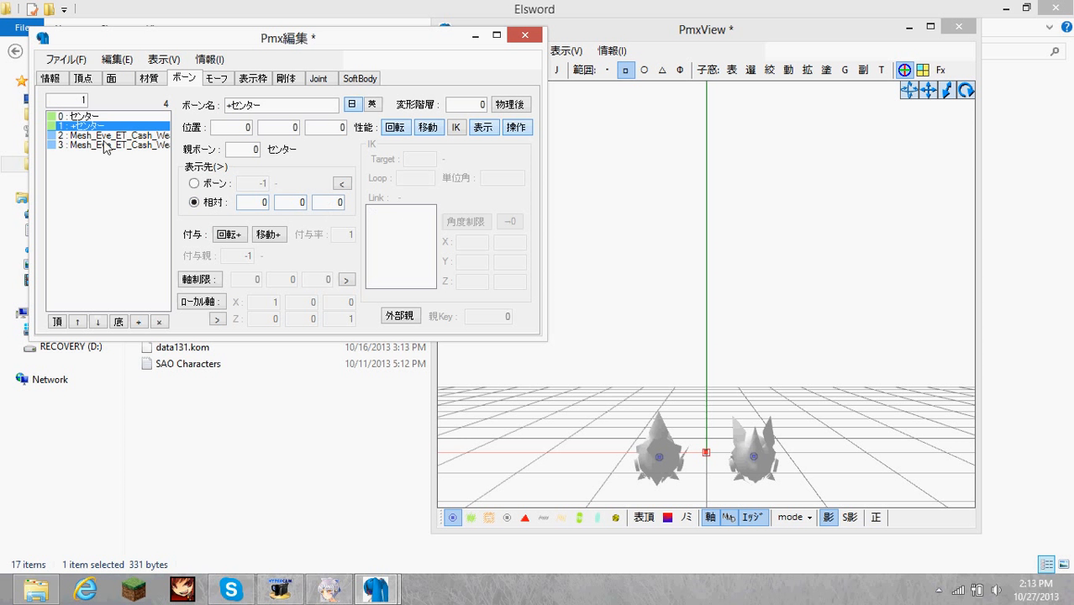
Pick the センター bone at the origin and move it along the X axis onto the single-spiked weapon part.
{"action": "left_click", "coordinate": [91, 116]}
{"action": "left_click", "coordinate": [89, 126]}
{"action": "mouse_move", "coordinate": [701, 435]}
{"action": "right_mouse_down"}
{"action": "mouse_move", "coordinate": [679, 436]}
{"action": "mouse_move", "coordinate": [700, 442]}
{"action": "right_mouse_up"}
{"action": "left_click_drag", "start_coordinate": [699, 442], "coordinate": [711, 453]}
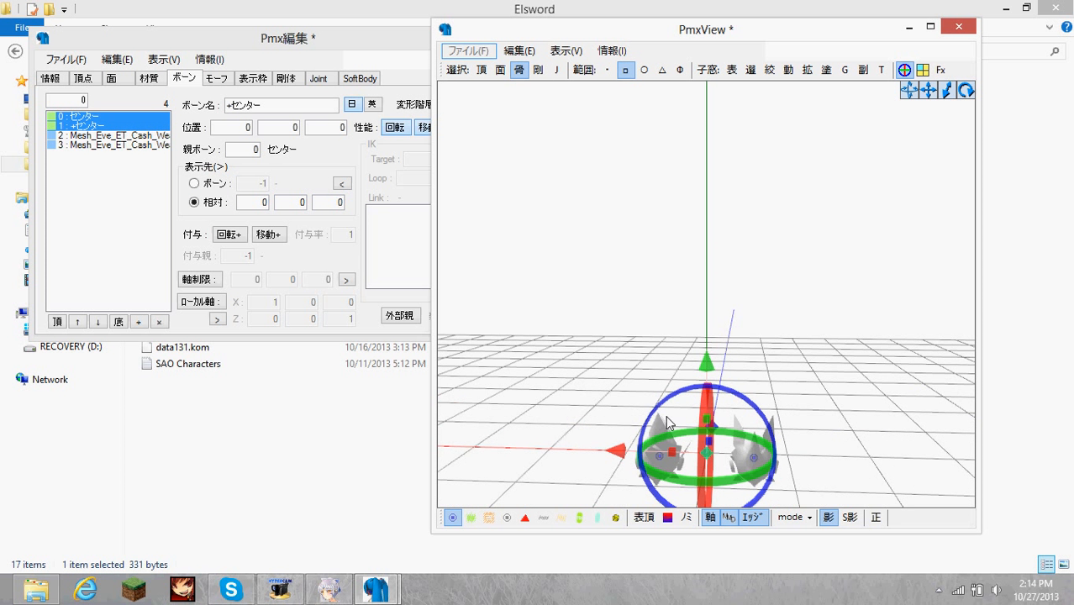
{"action": "right_click_drag", "start_coordinate": [666, 416], "coordinate": [708, 463]}
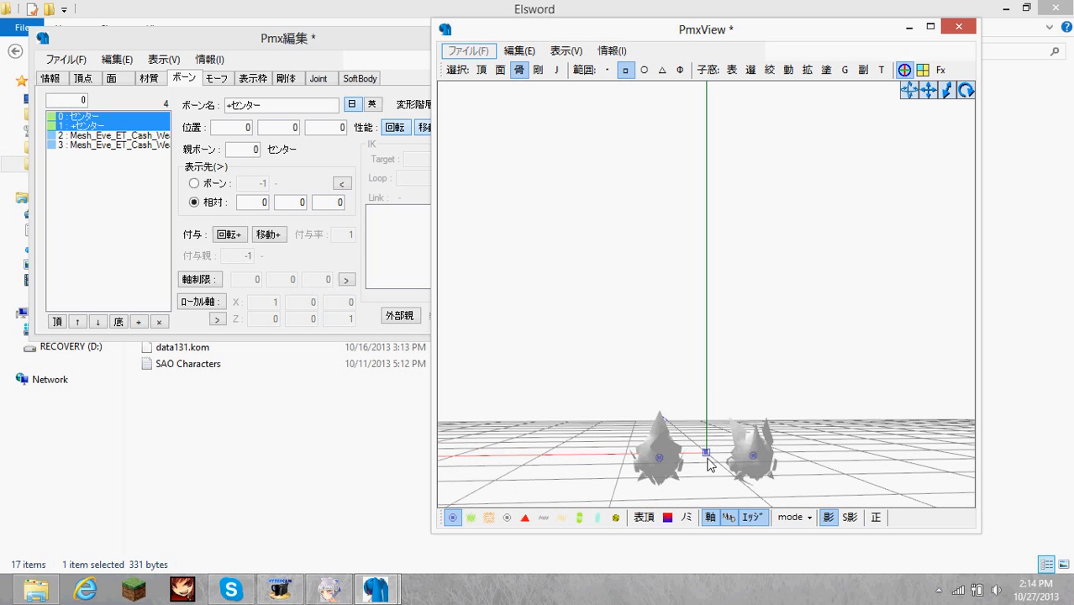
{"action": "left_click", "coordinate": [706, 454]}
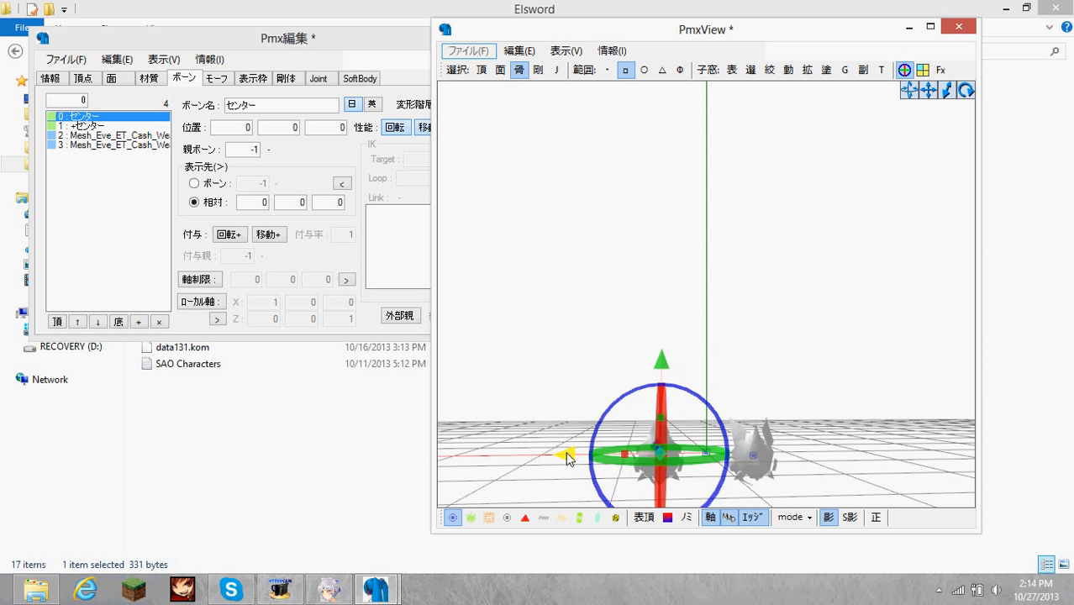
Fine-tune the センター bone along the X axis to line it up with weapon bone 1.
{"action": "right_click_drag", "start_coordinate": [671, 390], "coordinate": [703, 372]}
{"action": "right_click_drag", "start_coordinate": [654, 471], "coordinate": [662, 455]}
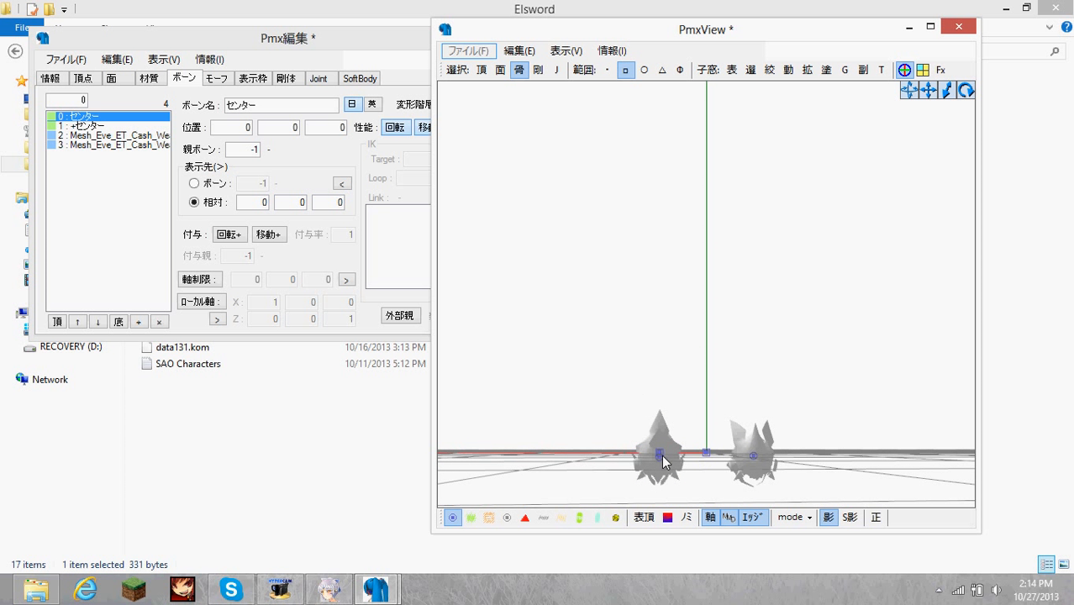
{"action": "left_click", "coordinate": [662, 454]}
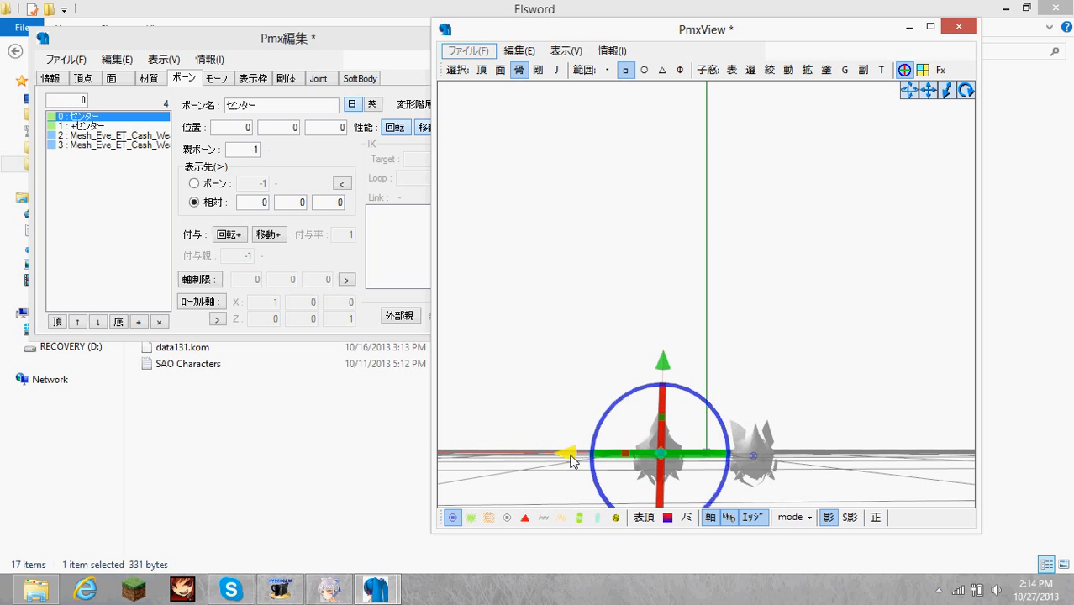
{"action": "left_click", "coordinate": [686, 359]}
{"action": "right_click_drag", "start_coordinate": [695, 358], "coordinate": [685, 361]}
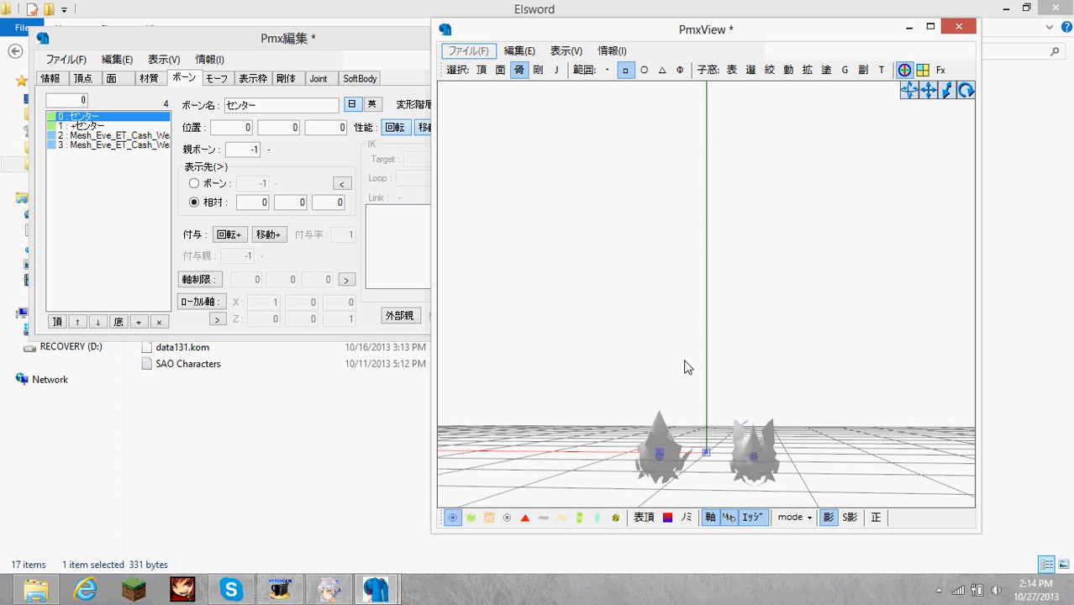
Pick the +センター bone at the origin and move it along the X axis onto the two-pronged weapon part.
{"action": "left_click", "coordinate": [706, 453]}
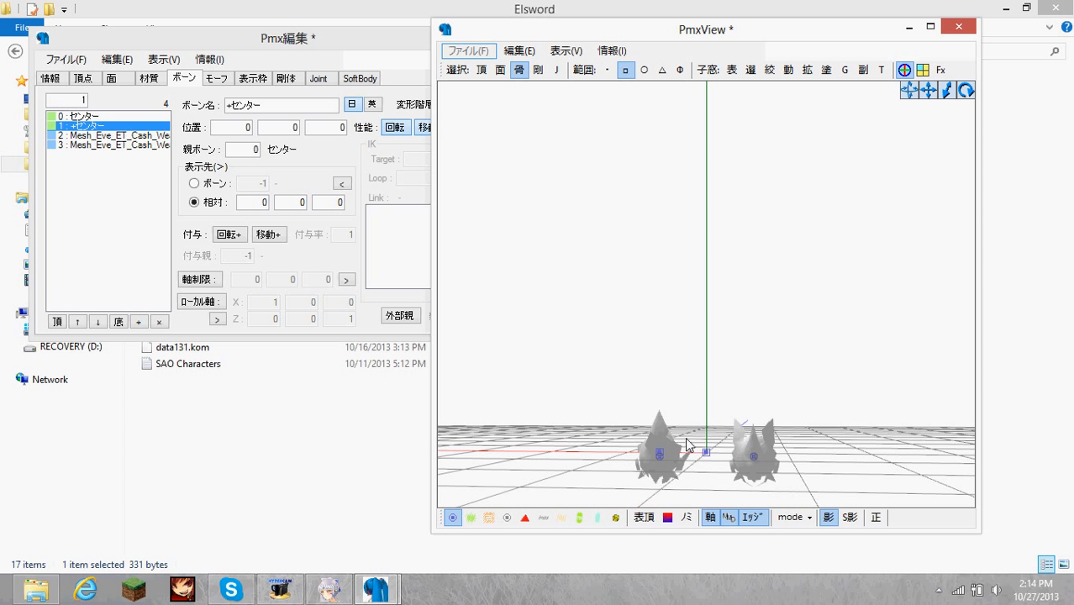
{"action": "right_click_drag", "start_coordinate": [692, 439], "coordinate": [700, 434]}
{"action": "left_click", "coordinate": [706, 453]}
{"action": "left_click_drag", "start_coordinate": [612, 454], "coordinate": [661, 451]}
{"action": "left_click", "coordinate": [673, 380]}
{"action": "right_click_drag", "start_coordinate": [673, 380], "coordinate": [681, 378]}
{"action": "left_click", "coordinate": [762, 440]}
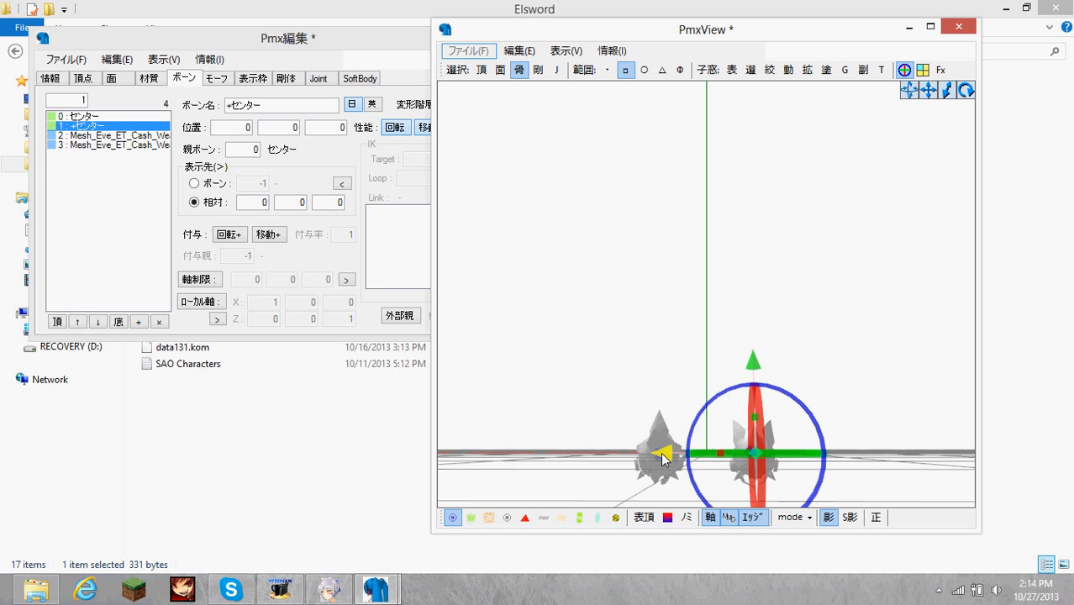
Fine-tune the +センター bone along the X axis to line it up with the weapon bone in the two-pronged part.
{"action": "left_click_drag", "start_coordinate": [662, 453], "coordinate": [660, 453]}
{"action": "left_click", "coordinate": [761, 352]}
{"action": "right_click_drag", "start_coordinate": [761, 352], "coordinate": [753, 351]}
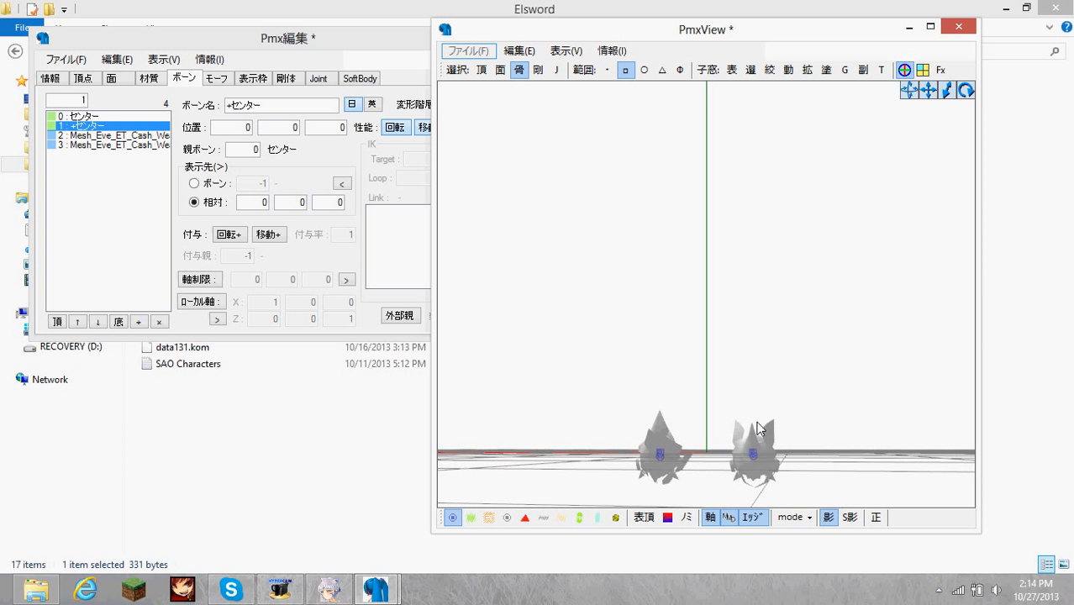
{"action": "left_click", "coordinate": [754, 453]}
{"action": "left_click", "coordinate": [792, 428]}
{"action": "left_click", "coordinate": [754, 452]}
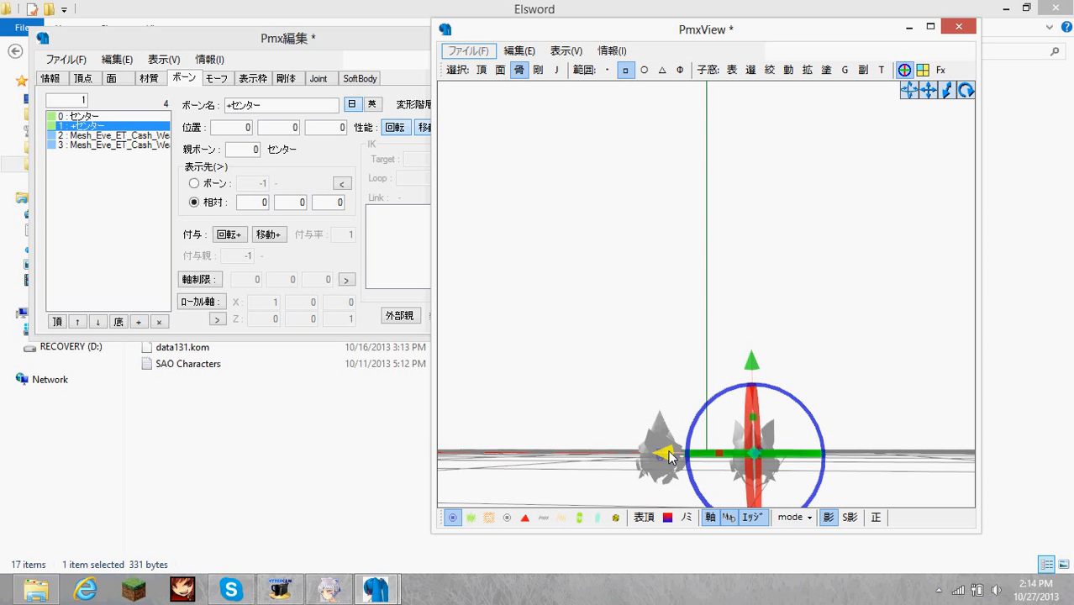
{"action": "right_click_drag", "start_coordinate": [661, 360], "coordinate": [725, 353]}
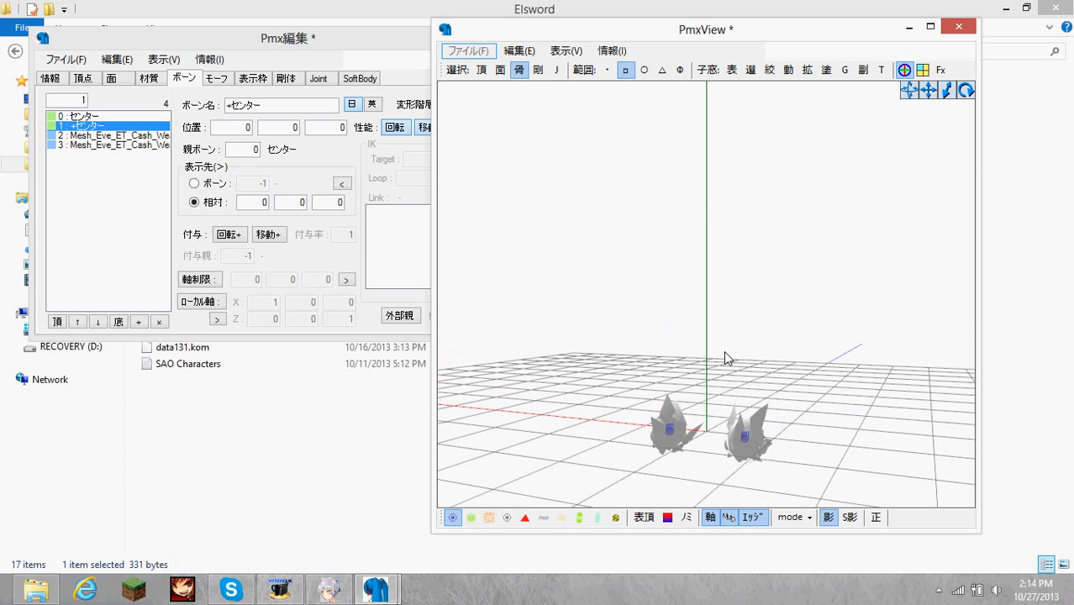
Set the parent bone of weapon bones 2 and 3 to 0, センター.
{"action": "left_click", "coordinate": [103, 135]}
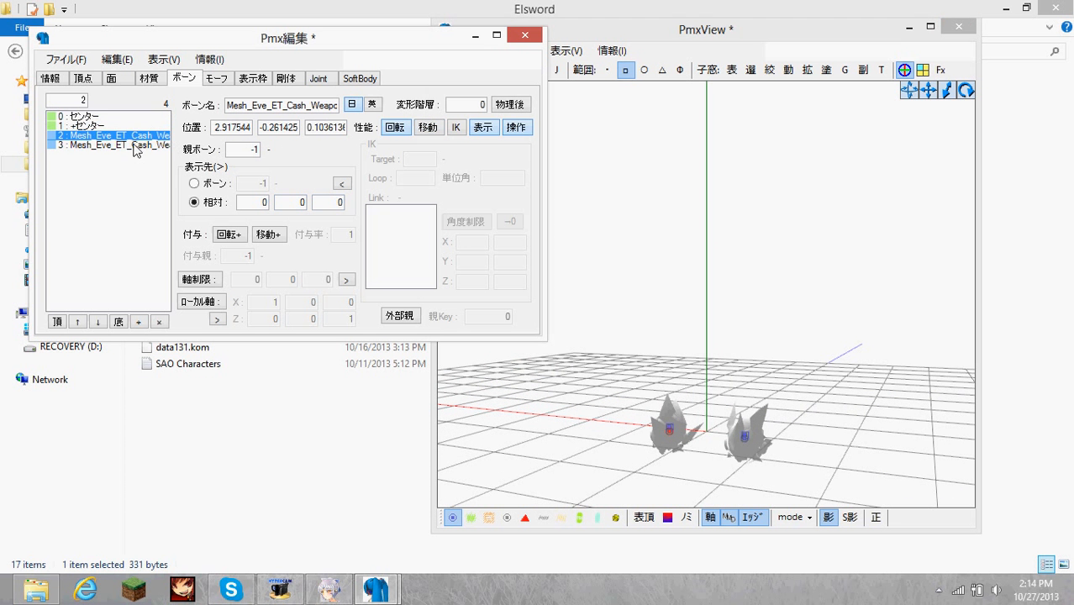
{"action": "left_click", "coordinate": [130, 146]}
{"action": "left_click", "coordinate": [131, 136]}
{"action": "left_click", "coordinate": [120, 117]}
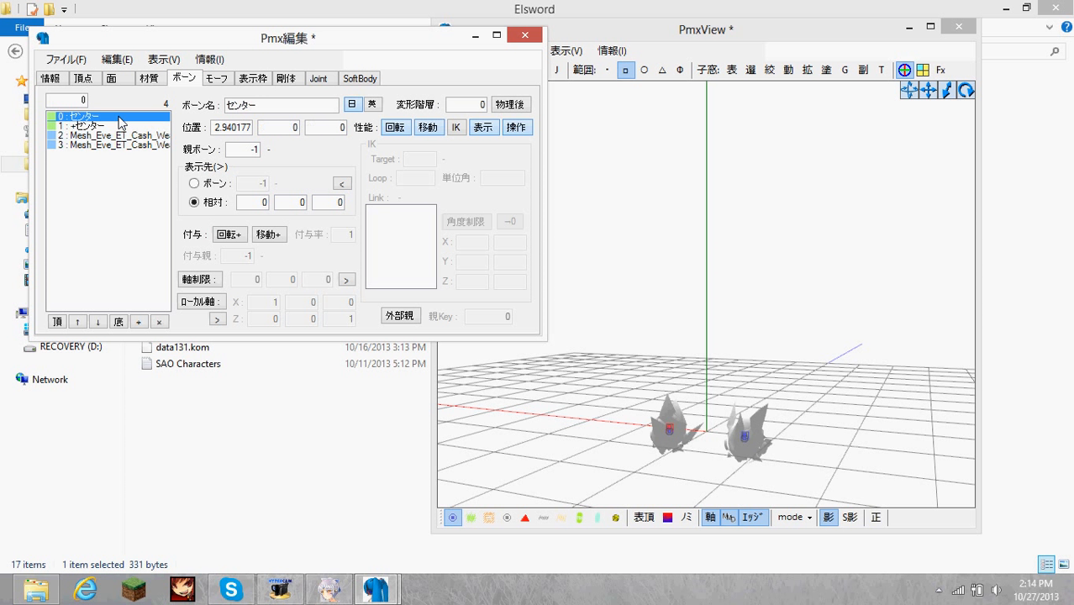
{"action": "left_click", "coordinate": [111, 136]}
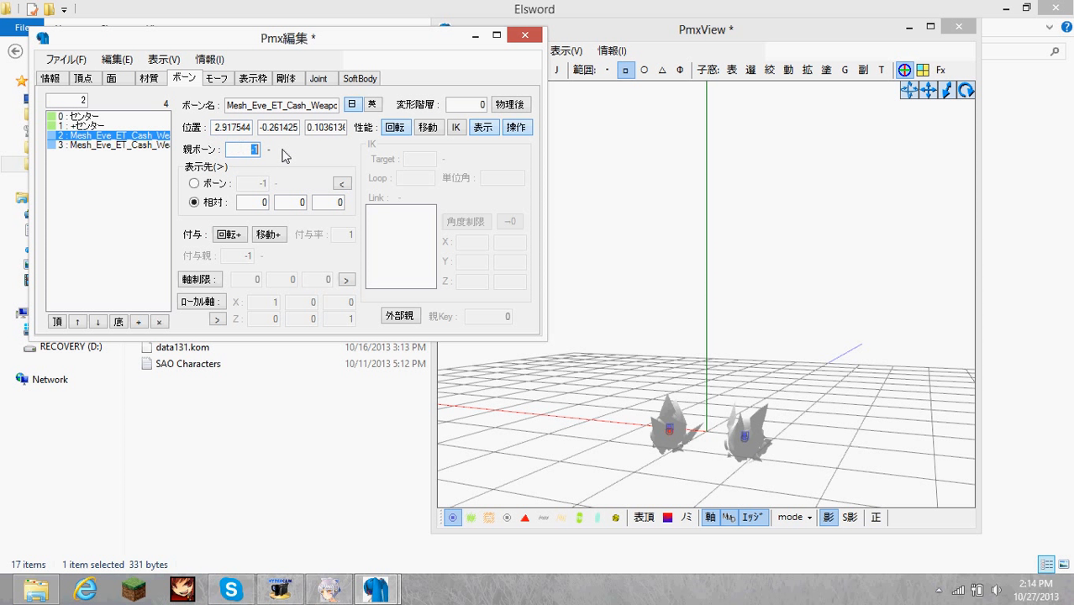
{"action": "type", "text": "0"}
{"action": "left_click", "coordinate": [92, 146]}
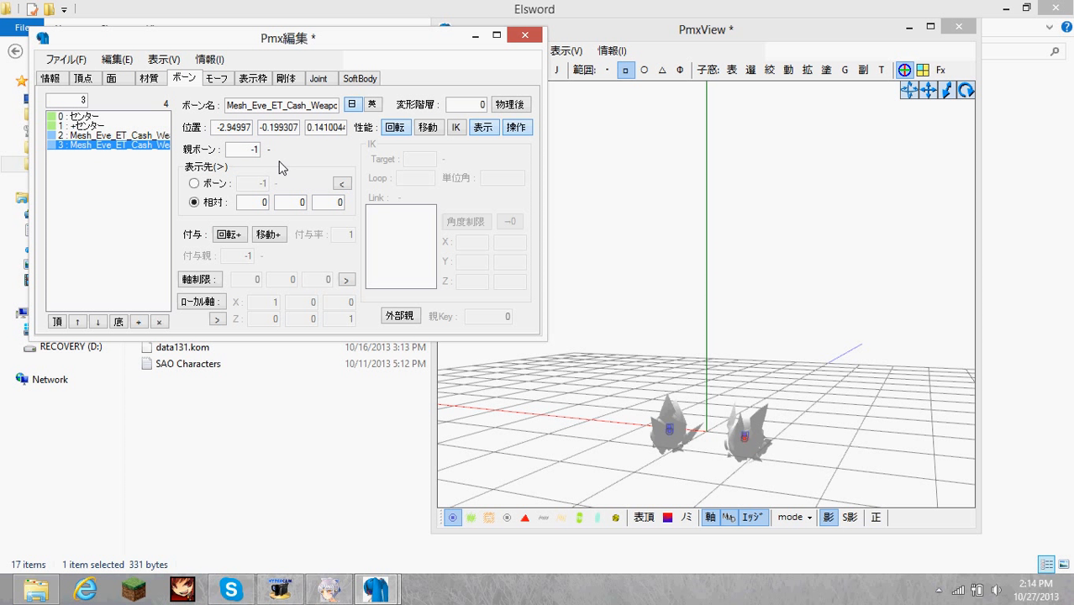
{"action": "left_click", "coordinate": [244, 150]}
{"action": "type", "text": "0"}
Select weapon bones 2 and 3 together and turn off their display in the model view.
{"action": "left_click", "coordinate": [107, 137]}
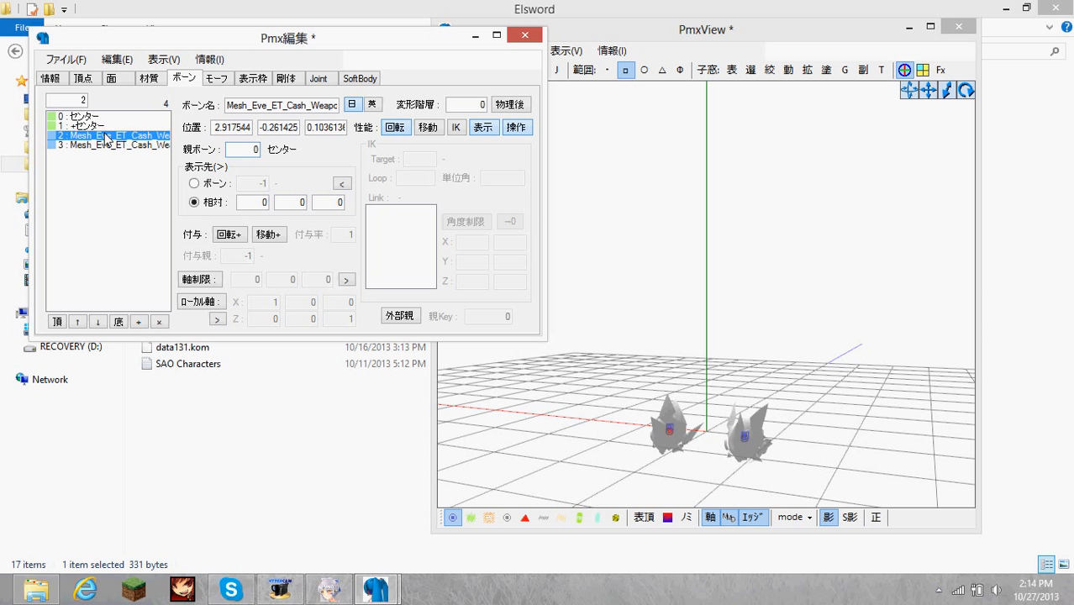
{"action": "left_click", "coordinate": [105, 146], "text": "shift"}
{"action": "left_click", "coordinate": [773, 281]}
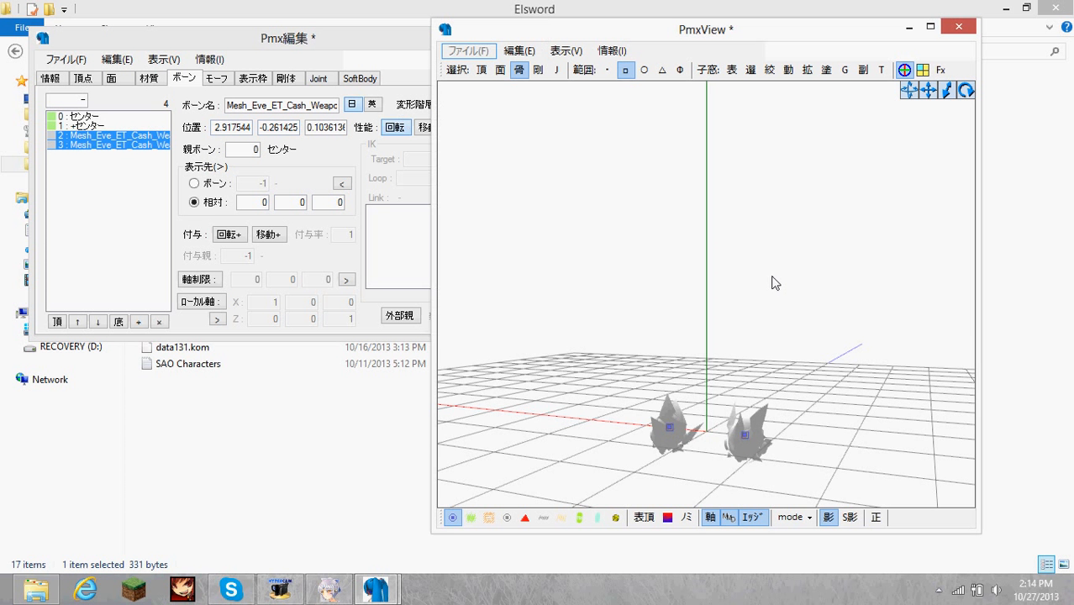
Select the センター and +センター bones together and lower them along the Y axis to about -0.4.
{"action": "right_click_drag", "start_coordinate": [687, 274], "coordinate": [510, 269]}
{"action": "left_click_drag", "start_coordinate": [712, 405], "coordinate": [628, 443]}
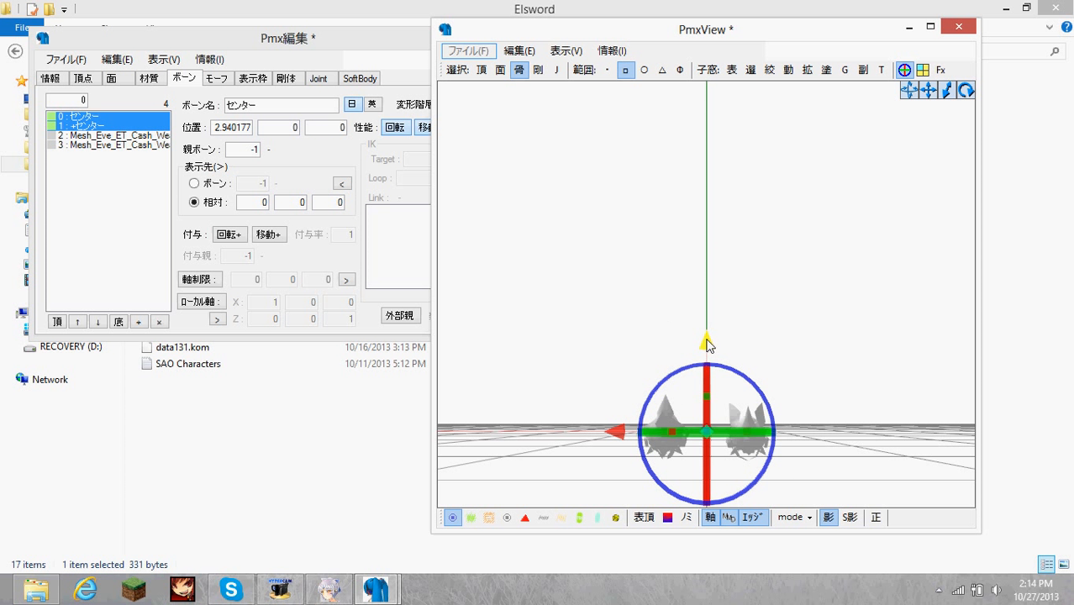
{"action": "left_click_drag", "start_coordinate": [706, 344], "coordinate": [707, 351]}
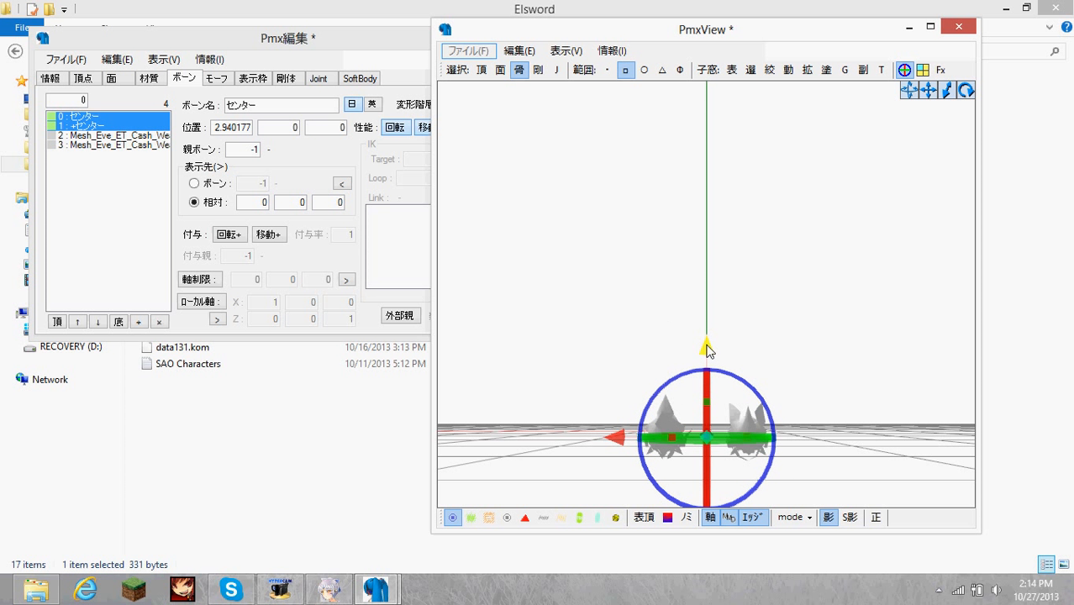
{"action": "right_click_drag", "start_coordinate": [741, 337], "coordinate": [815, 340]}
{"action": "left_click", "coordinate": [704, 341]}
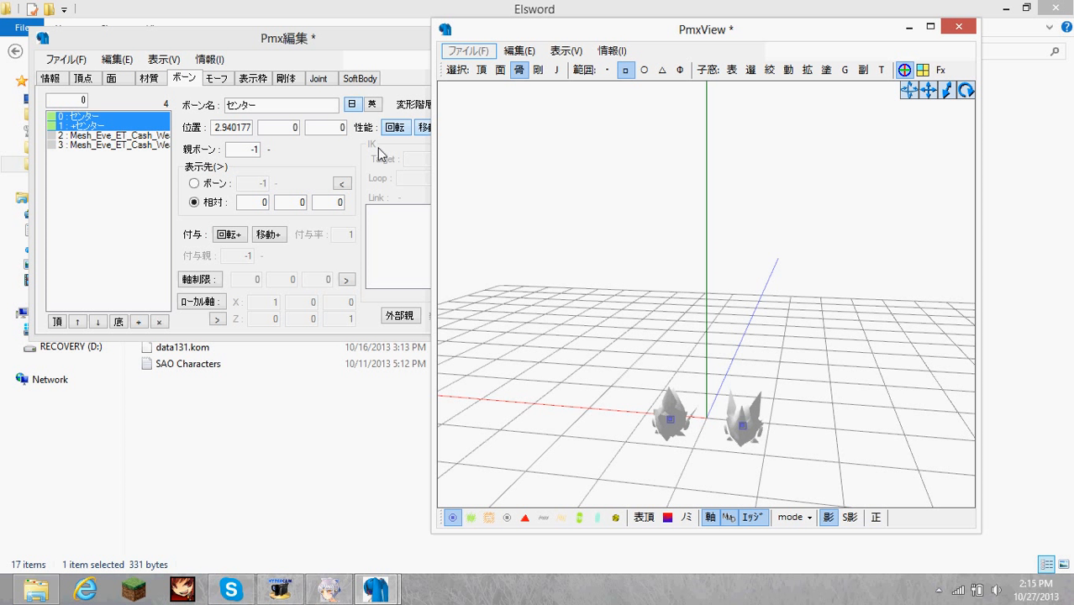
{"action": "left_click", "coordinate": [94, 117]}
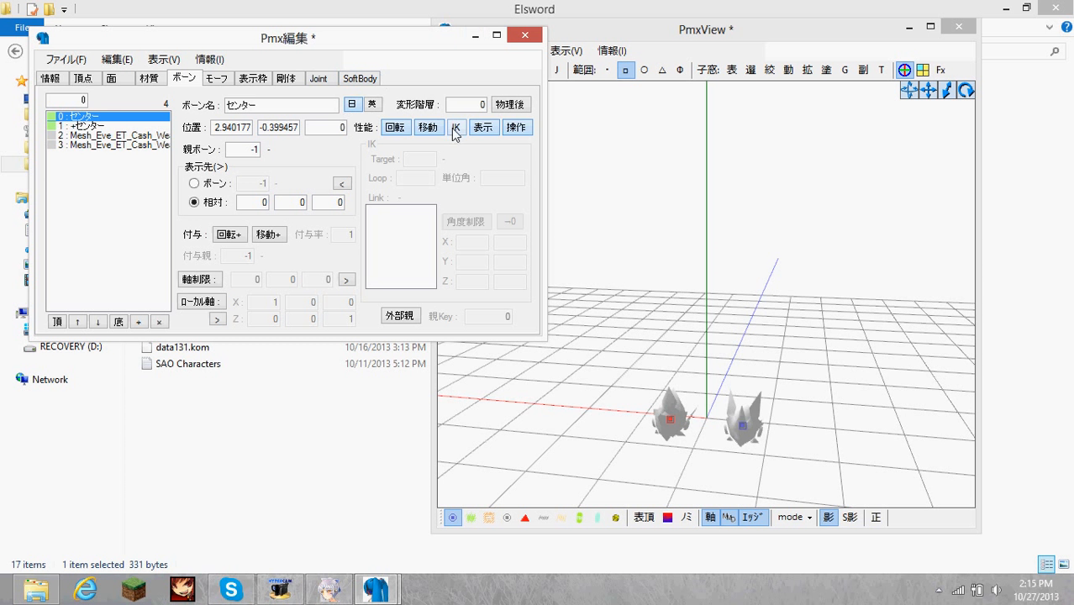
Save the model under a new name as Weapon_ET in the Tutorials folder, in PMX format.
{"action": "left_click", "coordinate": [66, 59]}
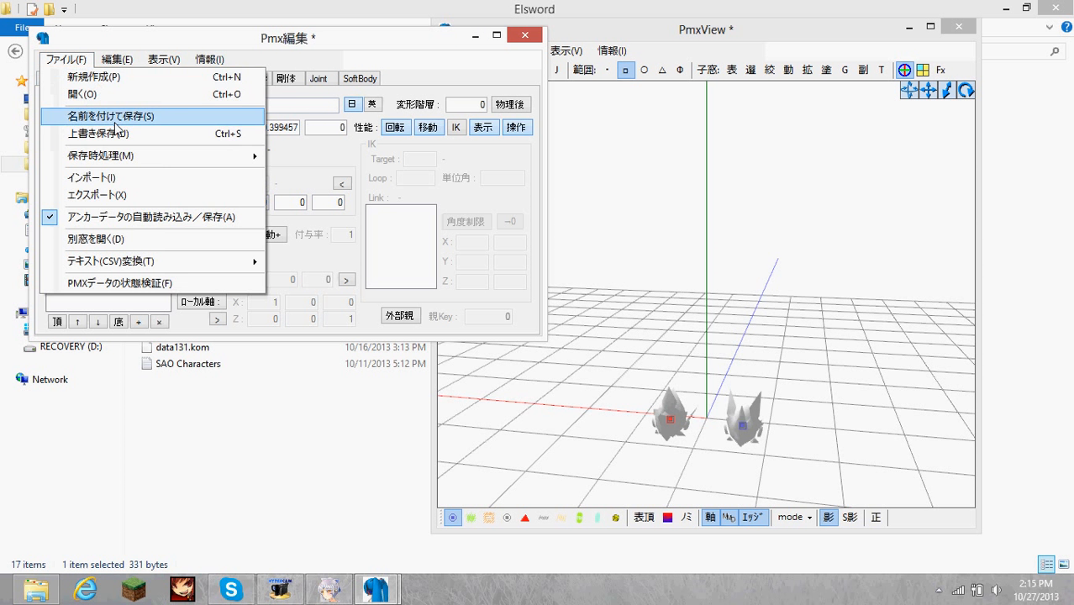
{"action": "left_click", "coordinate": [92, 113]}
{"action": "left_click", "coordinate": [149, 88]}
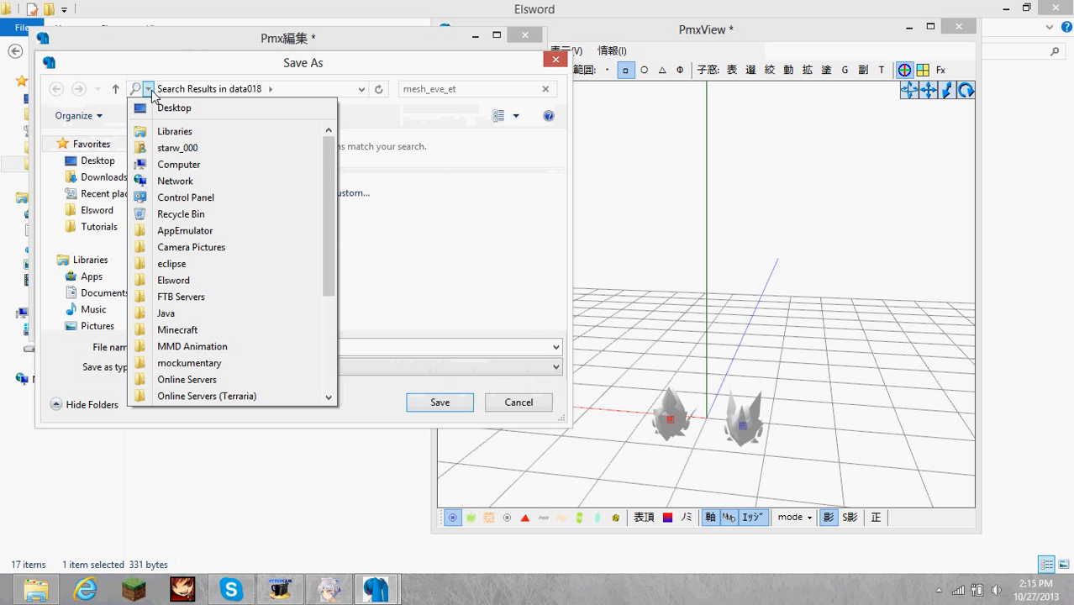
{"action": "left_click", "coordinate": [100, 226]}
{"action": "left_click", "coordinate": [213, 346]}
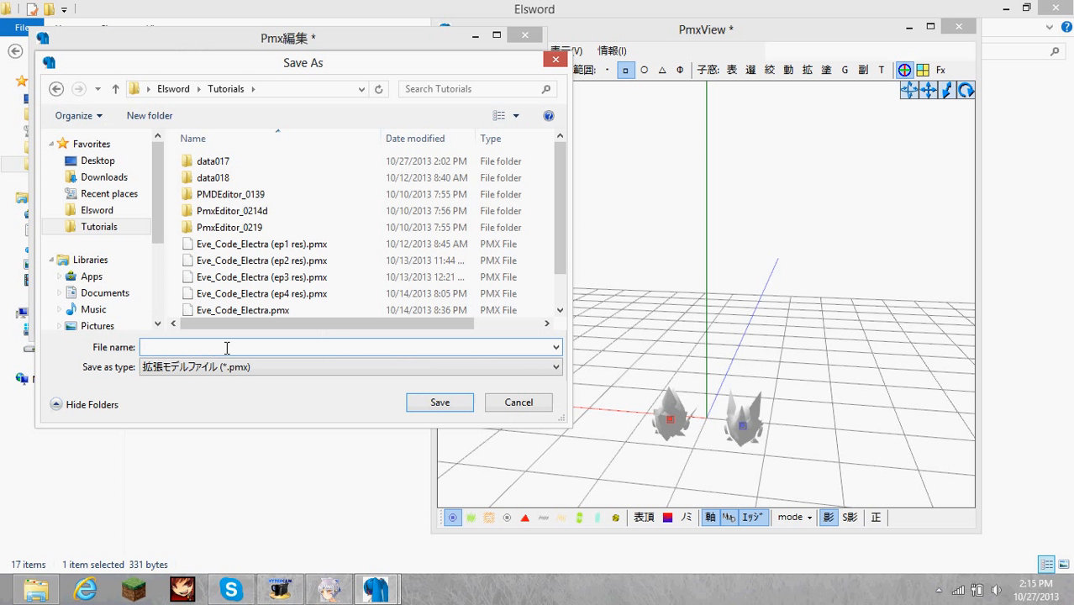
{"action": "type", "text": "Weapon_"}
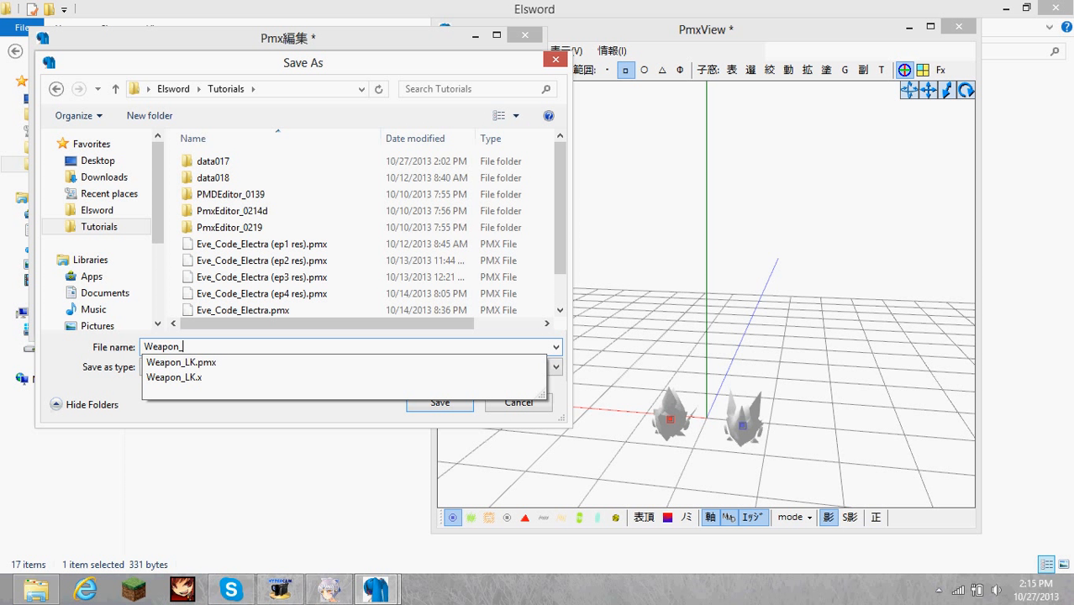
{"action": "type", "text": "E"}
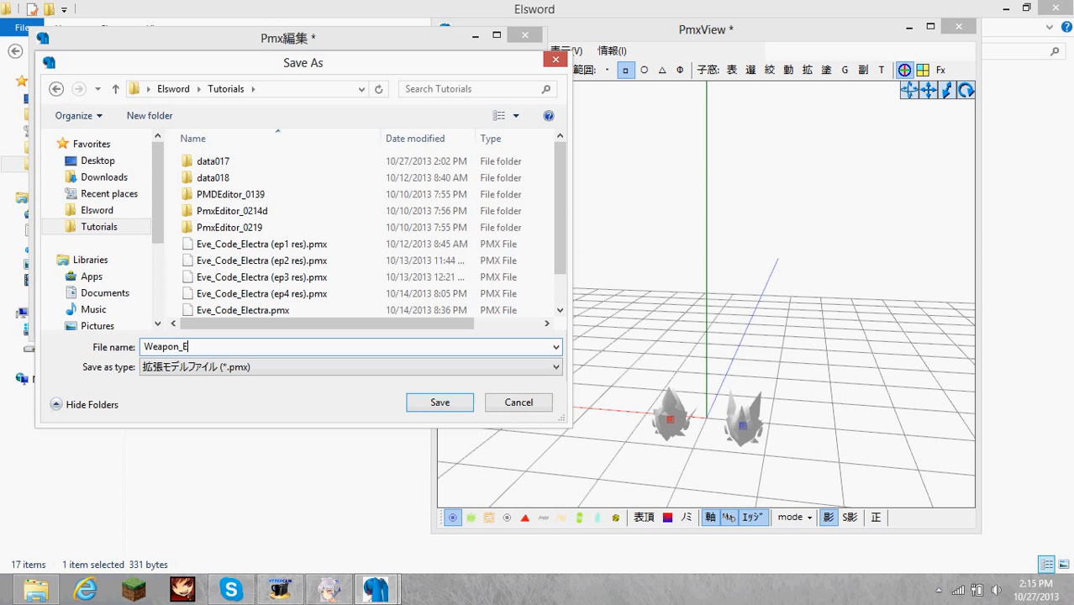
{"action": "key", "text": "BackSpace"}
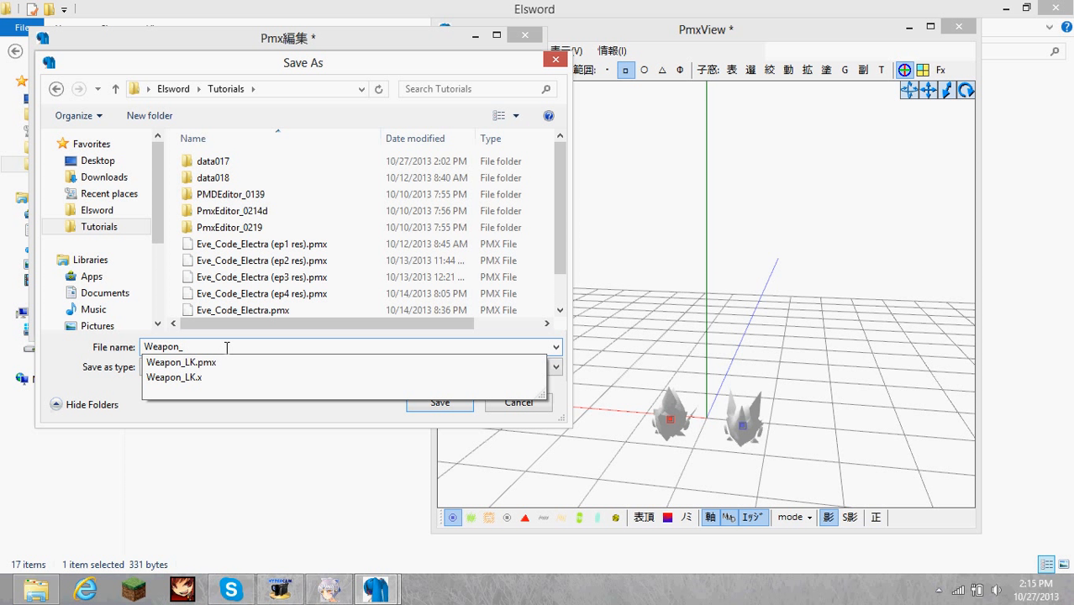
{"action": "type", "text": "E"}
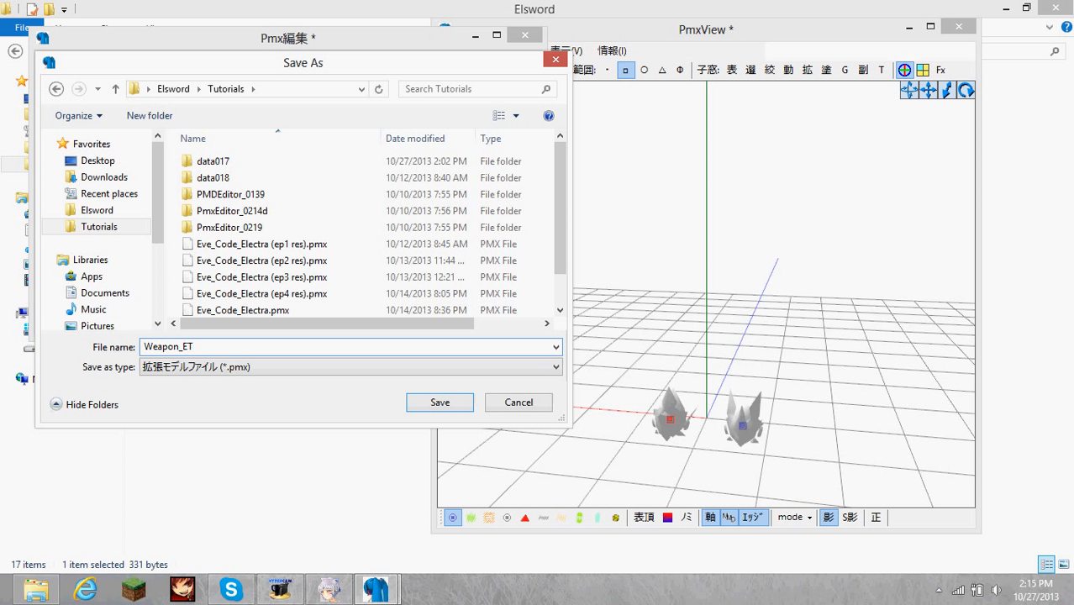
{"action": "type", "text": "T"}
{"action": "key", "text": "Return"}
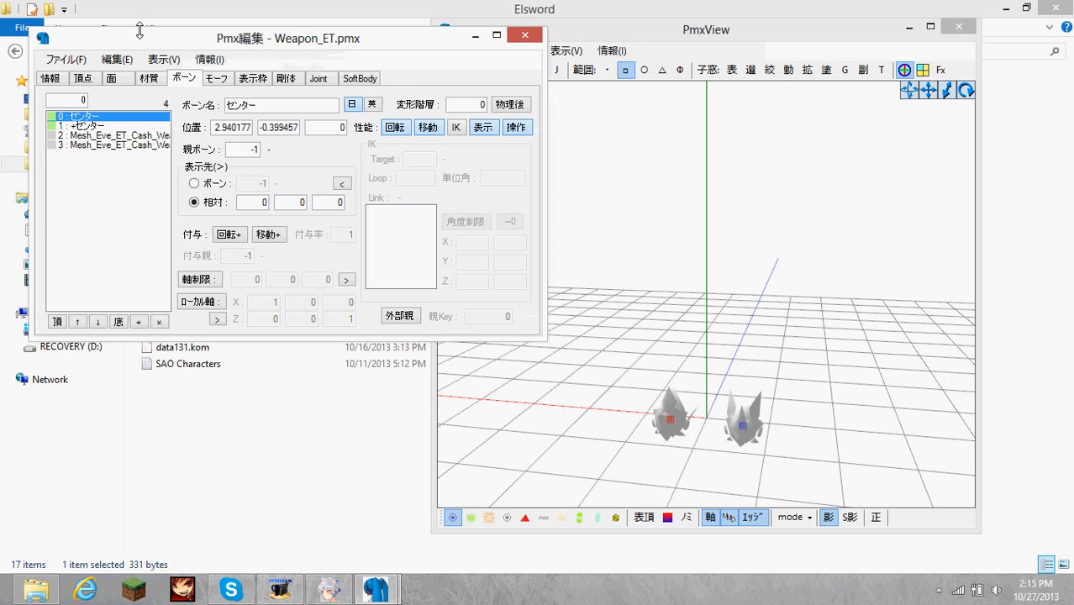
Switch to File Explorer, open the data018 folder inside Tutorials, and search it for mesh_eve_et.
{"action": "left_click", "coordinate": [195, 8]}
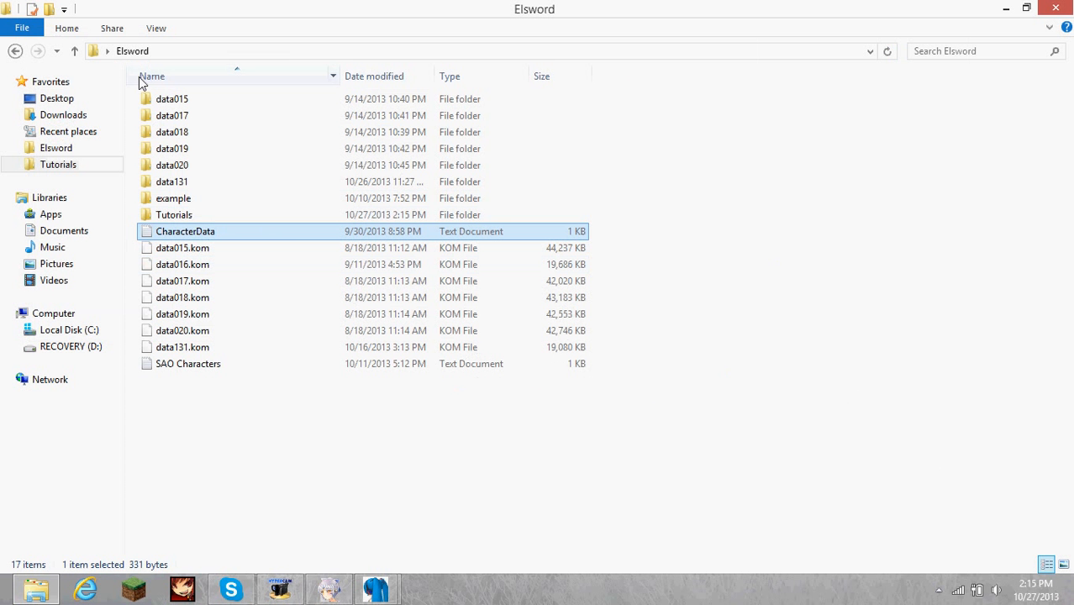
{"action": "left_click", "coordinate": [68, 164]}
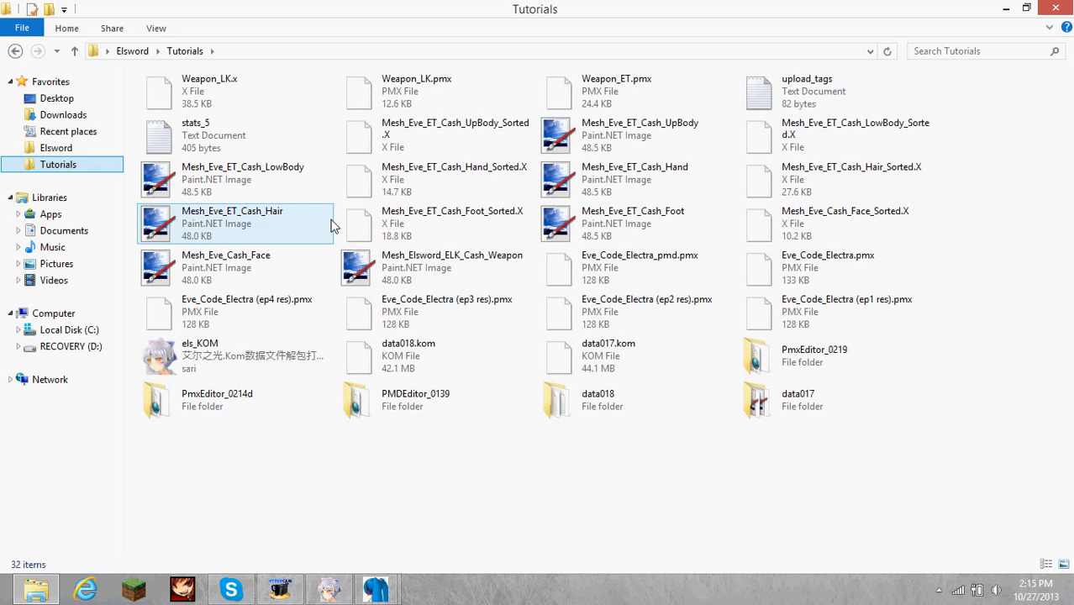
{"action": "double_click", "coordinate": [602, 404]}
{"action": "left_click", "coordinate": [959, 51]}
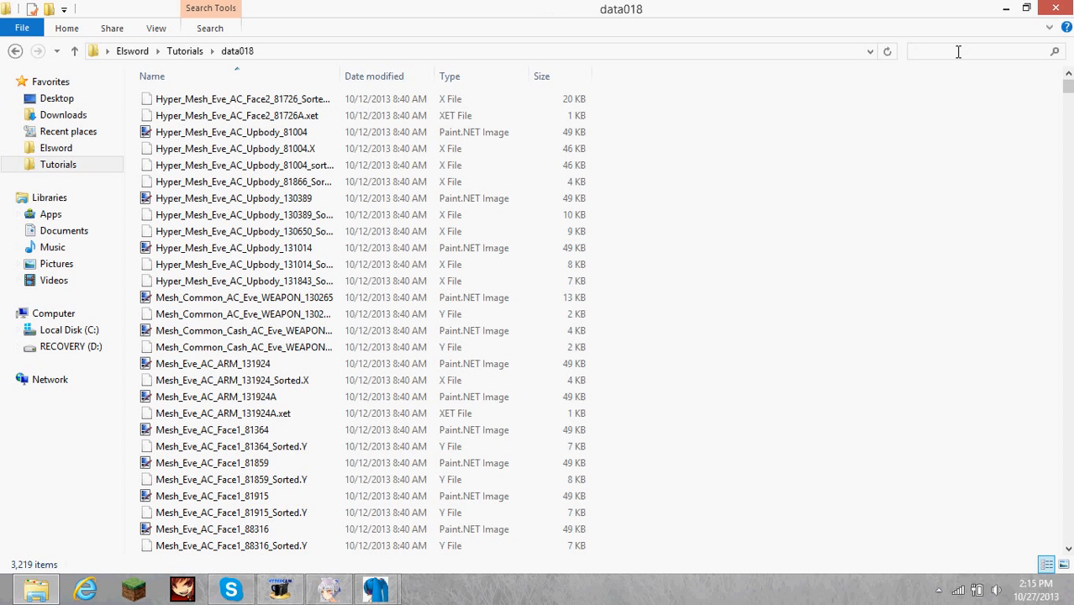
{"action": "type", "text": "mesh_e"}
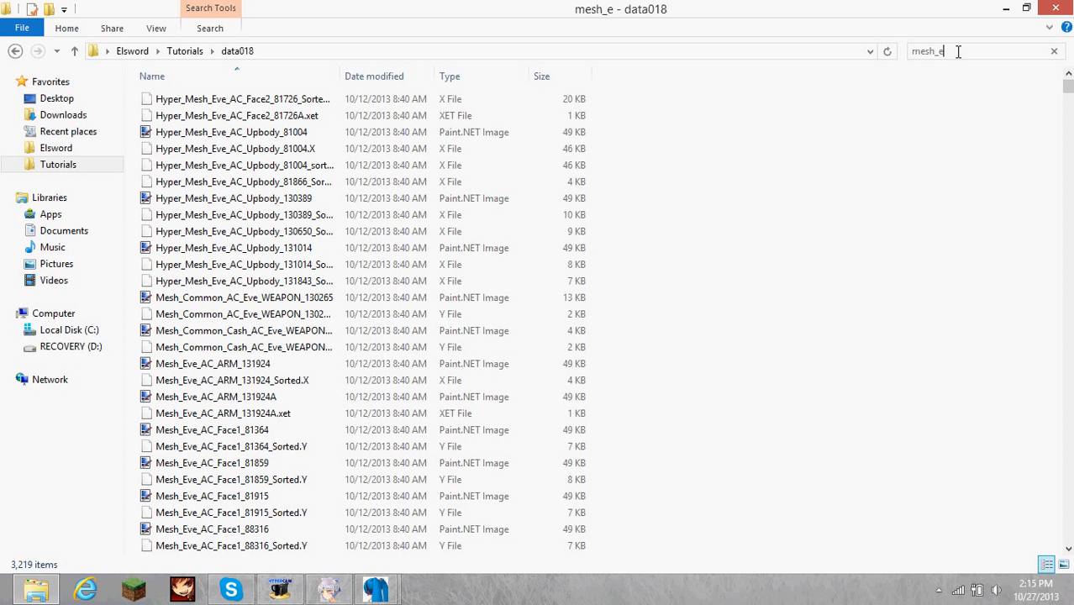
{"action": "type", "text": "ve_et"}
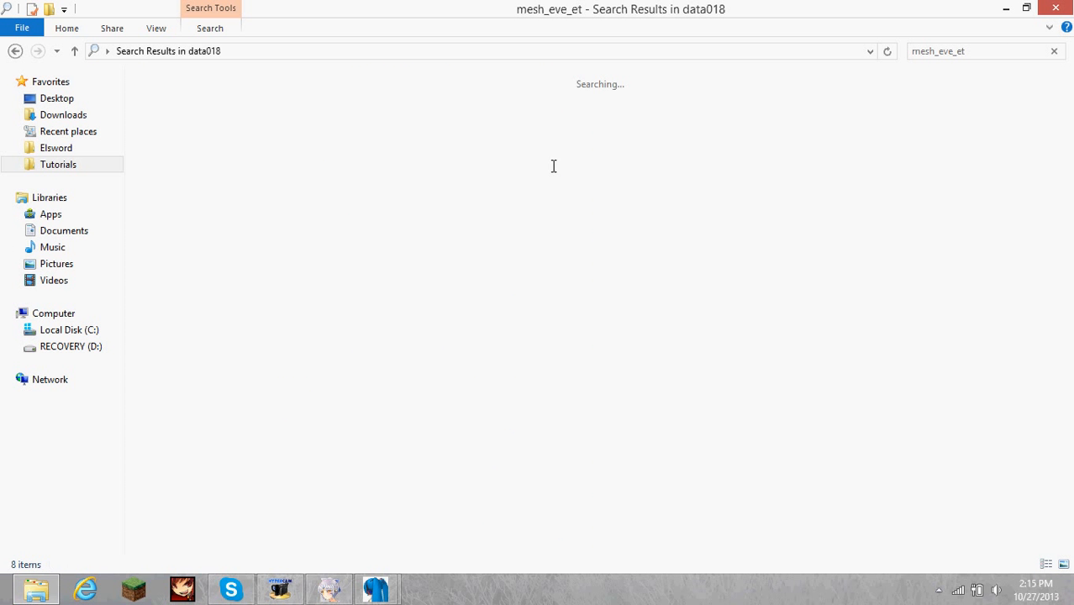
Copy the Mesh_Eve_ET_Cash_Weapon_A and Mesh_Eve_ET_Cash_Weapon_B textures into the Tutorials folder.
{"action": "left_click", "coordinate": [370, 467]}
{"action": "scroll", "coordinate": [372, 492], "scroll_direction": "down", "scroll_amount": 1}
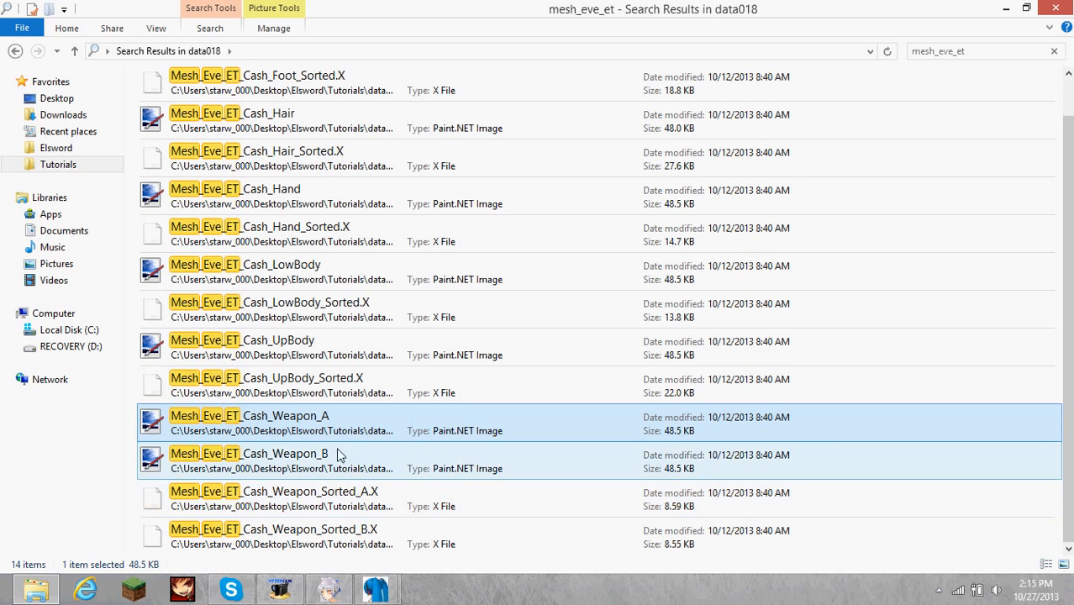
{"action": "left_click", "coordinate": [337, 464], "text": "ctrl"}
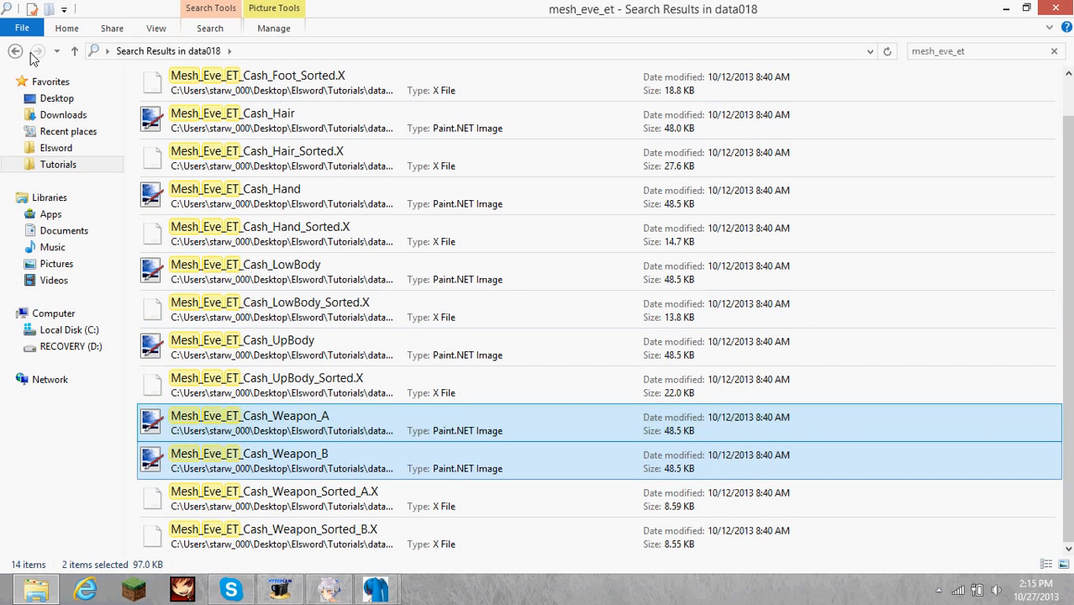
{"action": "left_click", "coordinate": [57, 167]}
{"action": "key", "text": "ctrl+v"}
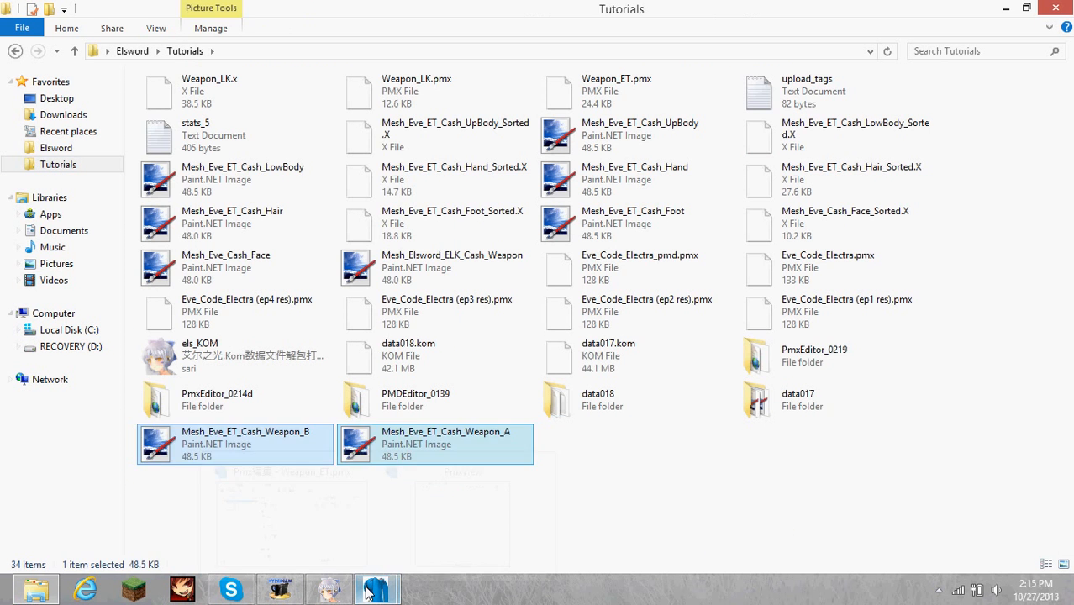
In PMX Editor, add and remove a space in material 0's texture name to refresh it, and save the model.
{"action": "mouse_move", "coordinate": [376, 590]}
{"action": "left_click", "coordinate": [329, 508]}
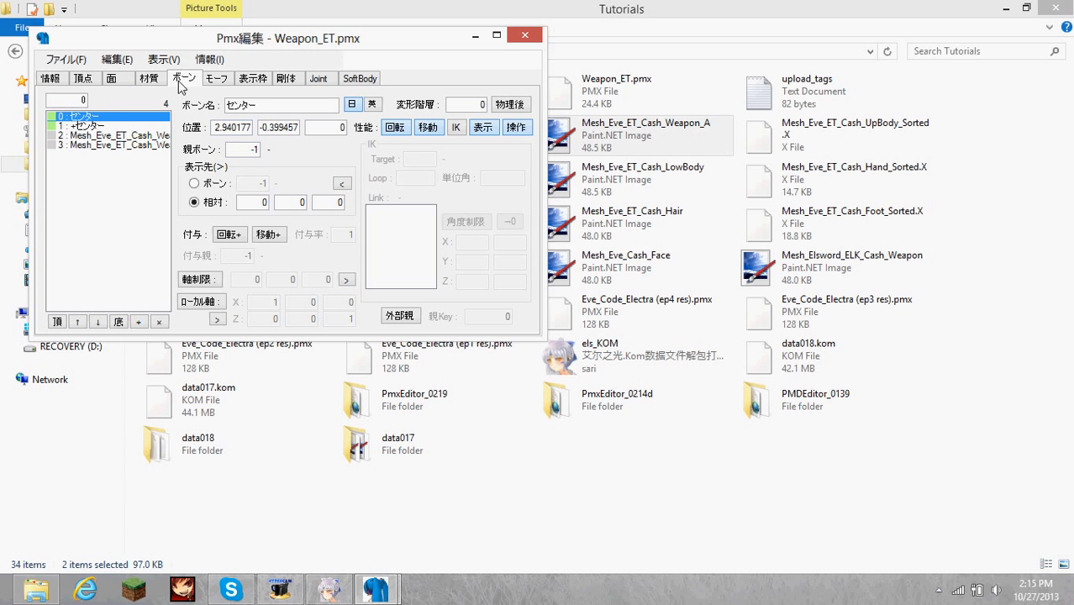
{"action": "left_click", "coordinate": [149, 78]}
{"action": "left_click", "coordinate": [279, 271]}
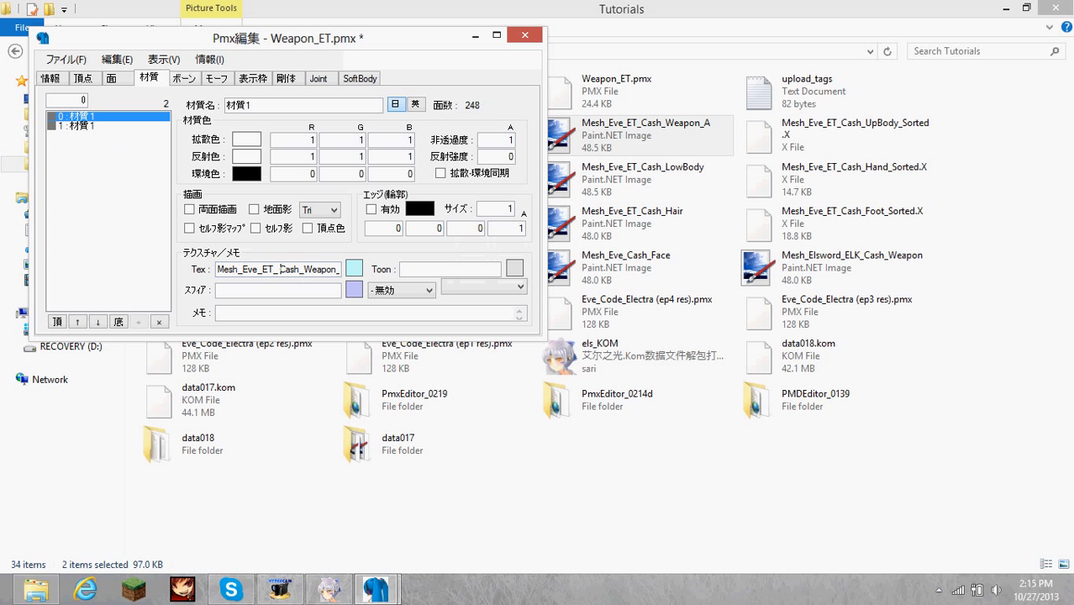
{"action": "key", "text": "BackSpace"}
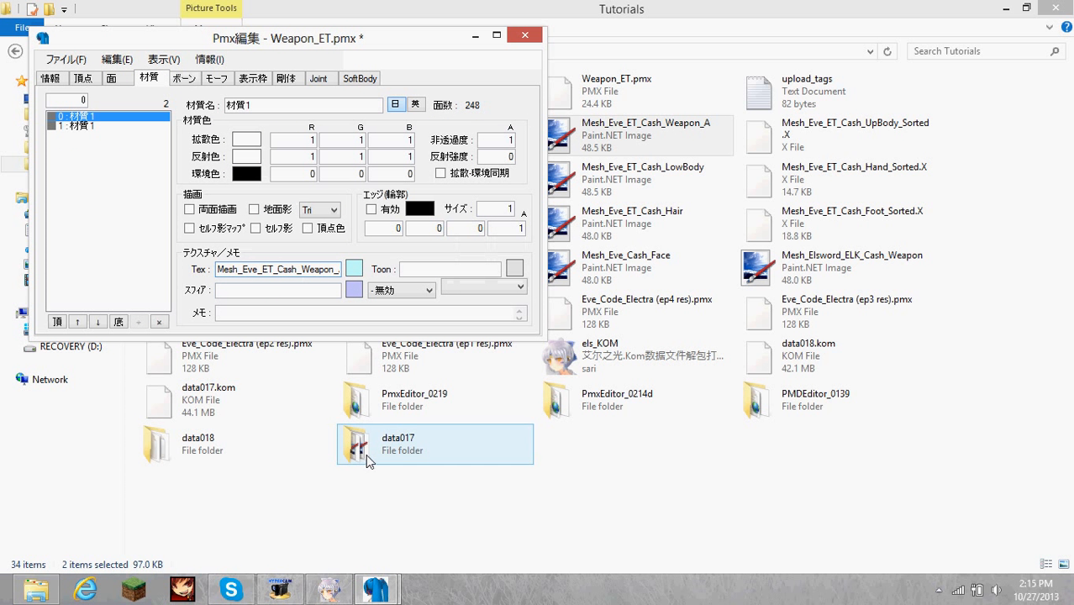
{"action": "key", "text": "ctrl+s"}
Bring up the model view and inspect the textures on both weapon parts from another angle.
{"action": "mouse_move", "coordinate": [376, 590]}
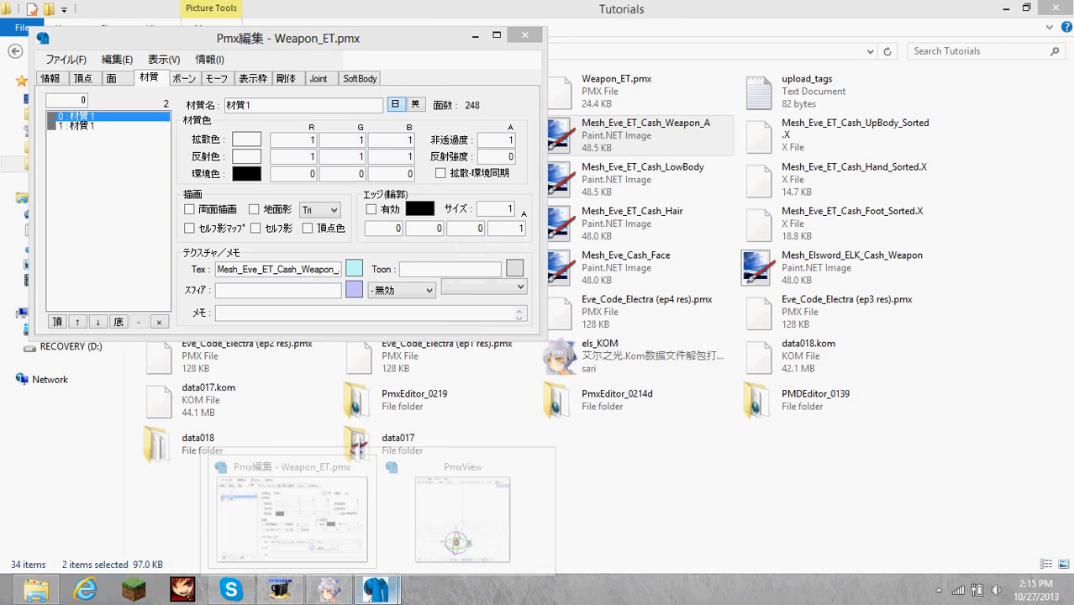
{"action": "left_click", "coordinate": [446, 488]}
{"action": "mouse_move", "coordinate": [566, 283]}
{"action": "right_mouse_down"}
{"action": "mouse_move", "coordinate": [434, 276]}
{"action": "mouse_move", "coordinate": [609, 271]}
{"action": "mouse_move", "coordinate": [517, 273]}
{"action": "mouse_move", "coordinate": [550, 265]}
{"action": "mouse_move", "coordinate": [602, 289]}
{"action": "mouse_move", "coordinate": [568, 282]}
{"action": "right_mouse_up"}
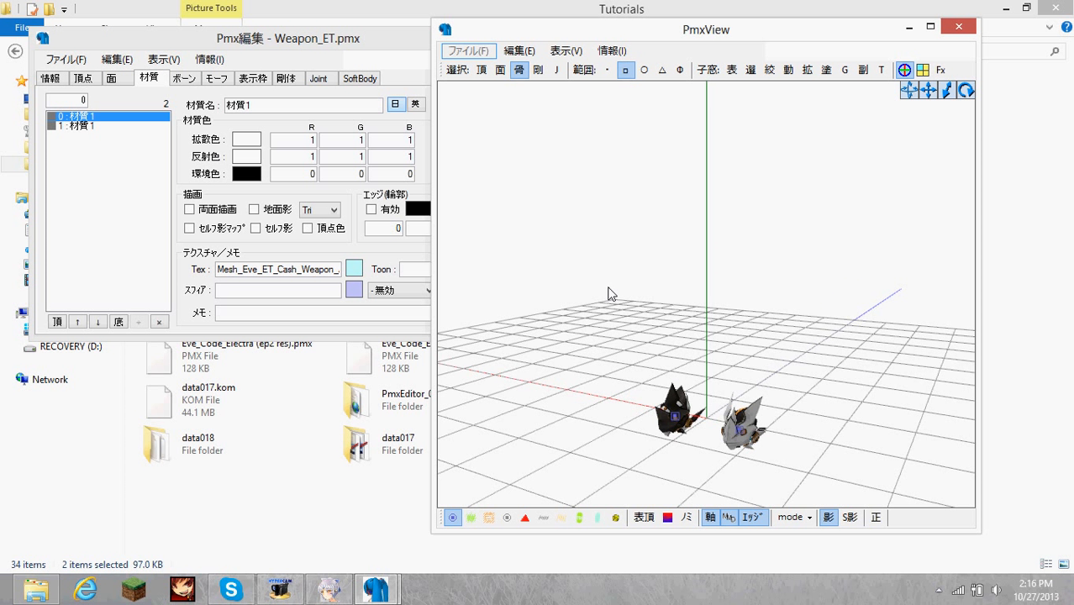
Set the reflection colour (反射色) of both weapon materials to .25 in red, green and blue.
{"action": "right_click_drag", "start_coordinate": [609, 293], "coordinate": [635, 280]}
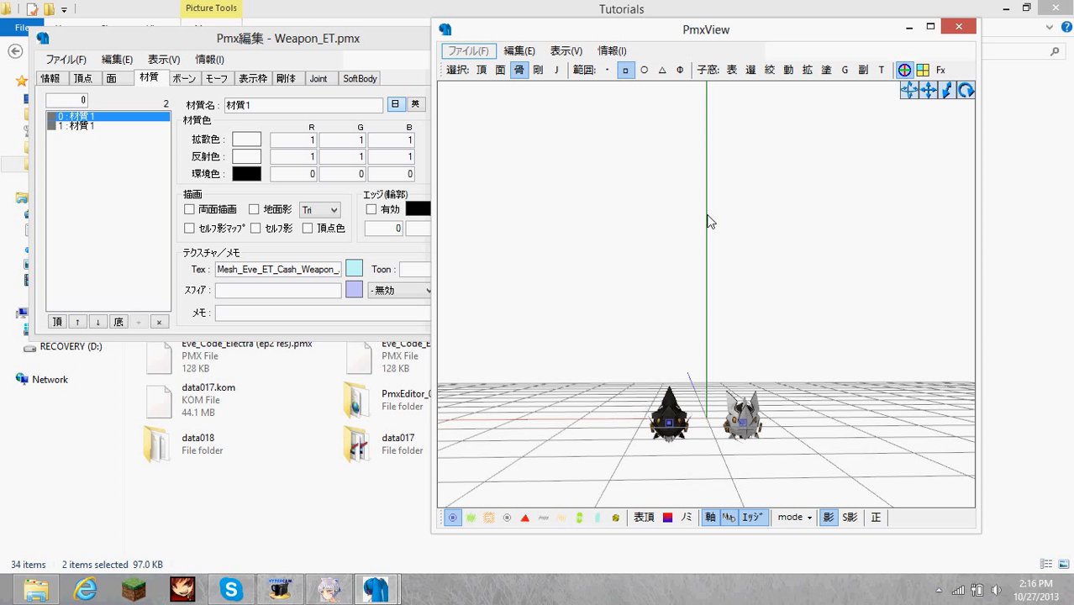
{"action": "left_click", "coordinate": [119, 130]}
{"action": "left_click_drag", "start_coordinate": [113, 118], "coordinate": [116, 130]}
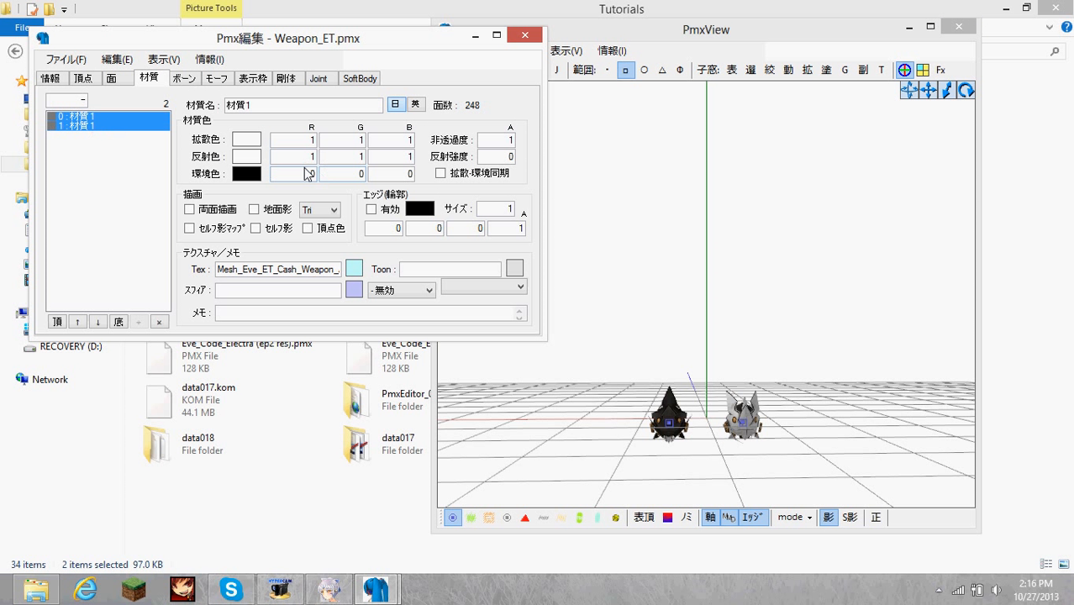
{"action": "type", "text": ".2"}
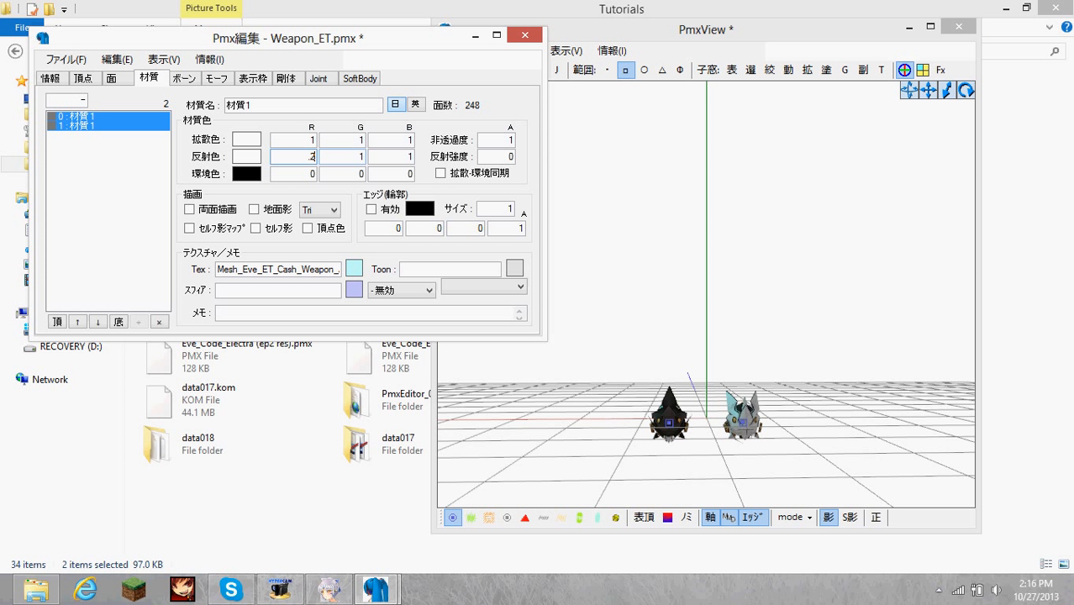
{"action": "type", "text": ".25"}
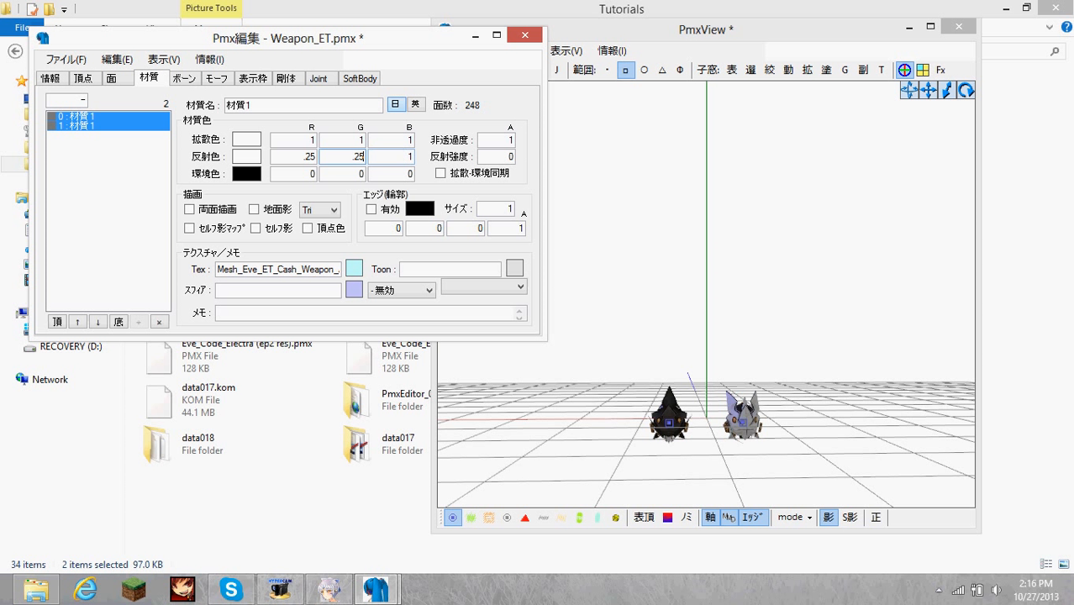
Set the ambient colour (環境色) of both materials to .1 in all three channels and check the shading on the model.
{"action": "double_click", "coordinate": [290, 175]}
{"action": "double_click", "coordinate": [357, 175]}
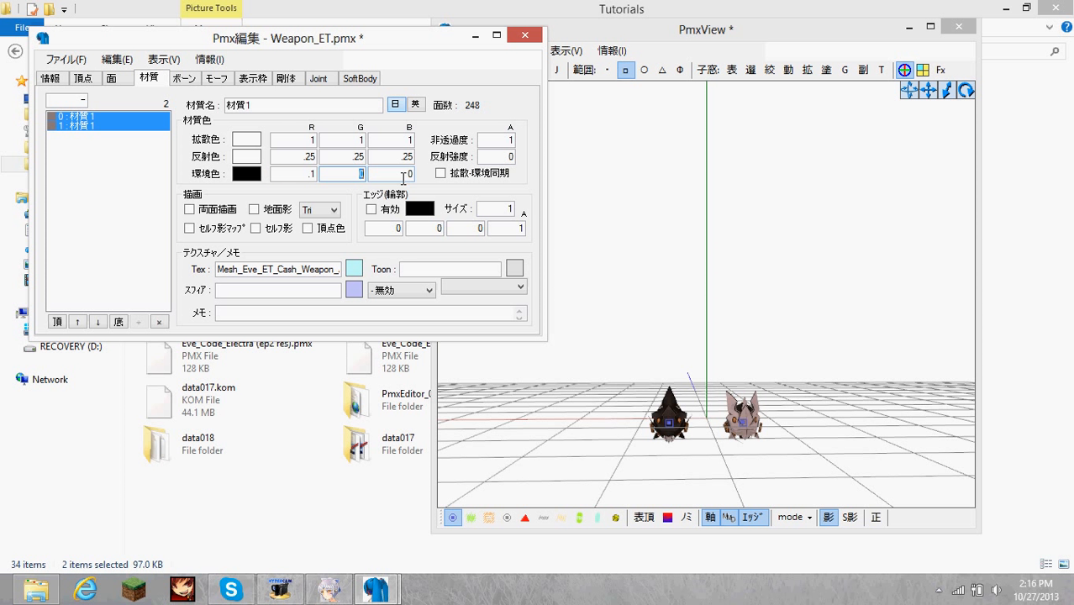
{"action": "type", "text": ".1"}
{"action": "double_click", "coordinate": [391, 176]}
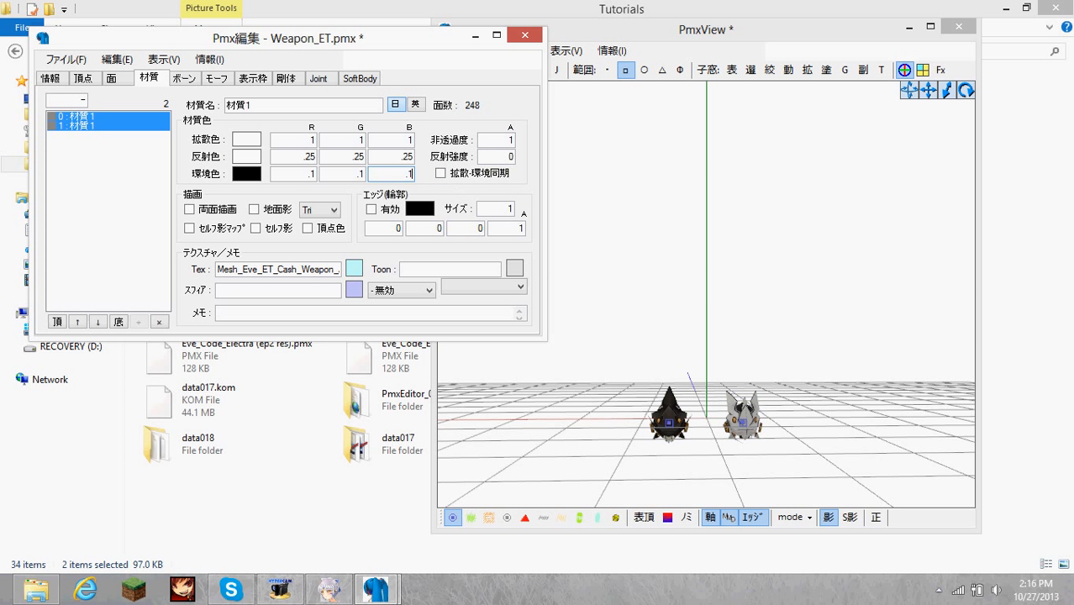
{"action": "right_click_drag", "start_coordinate": [689, 211], "coordinate": [660, 212]}
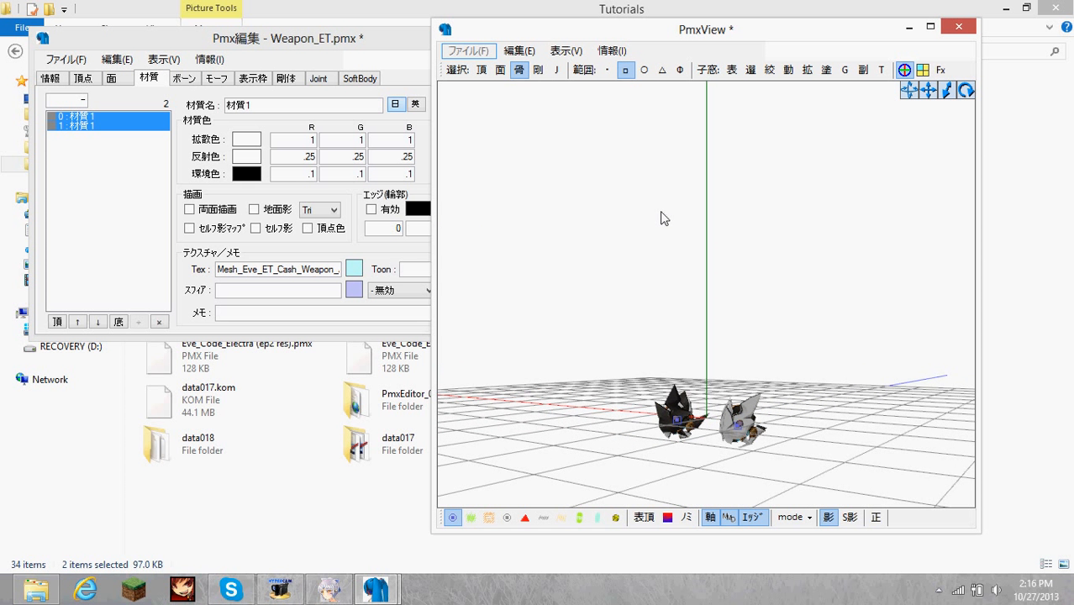
{"action": "left_click", "coordinate": [85, 117]}
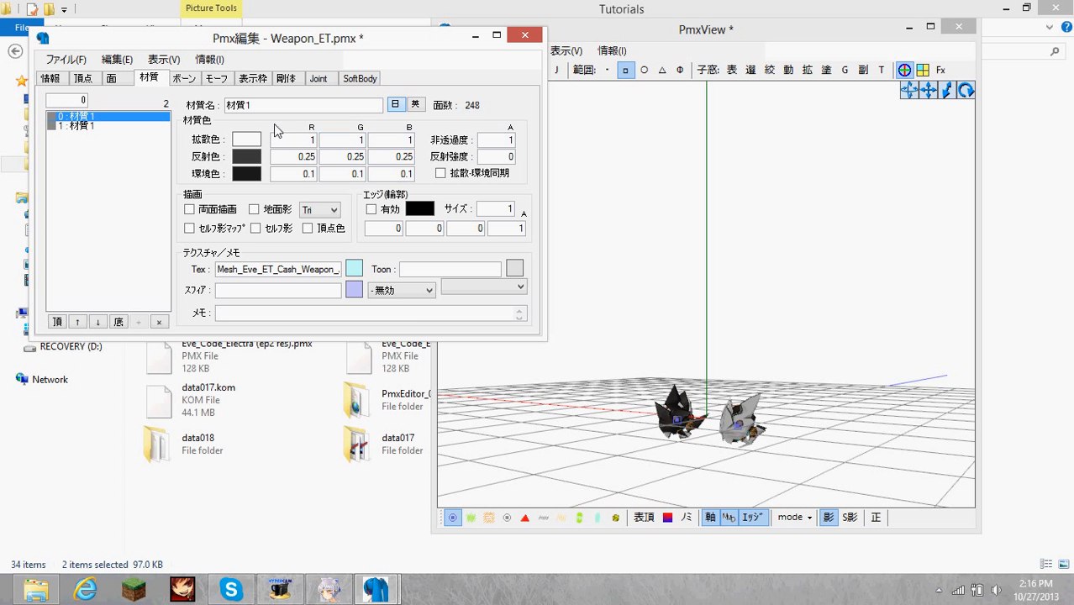
{"action": "mouse_move", "coordinate": [819, 304]}
{"action": "right_mouse_down"}
{"action": "mouse_move", "coordinate": [790, 290]}
{"action": "mouse_move", "coordinate": [812, 295]}
{"action": "right_mouse_up"}
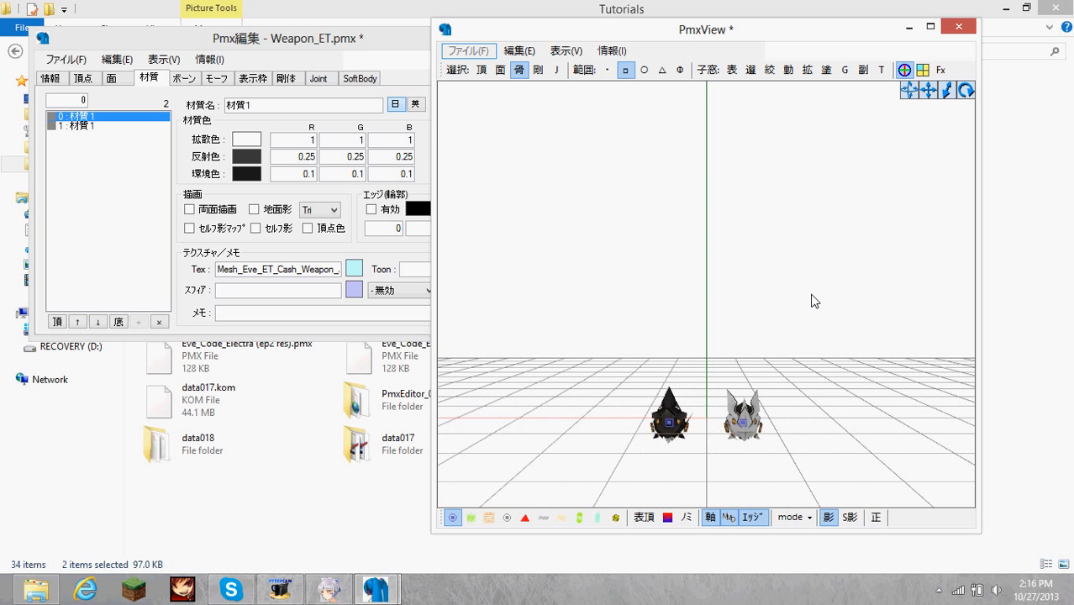
Go to the morph settings and choose 左下(まゆ) as the morph panel.
{"action": "left_click", "coordinate": [297, 82]}
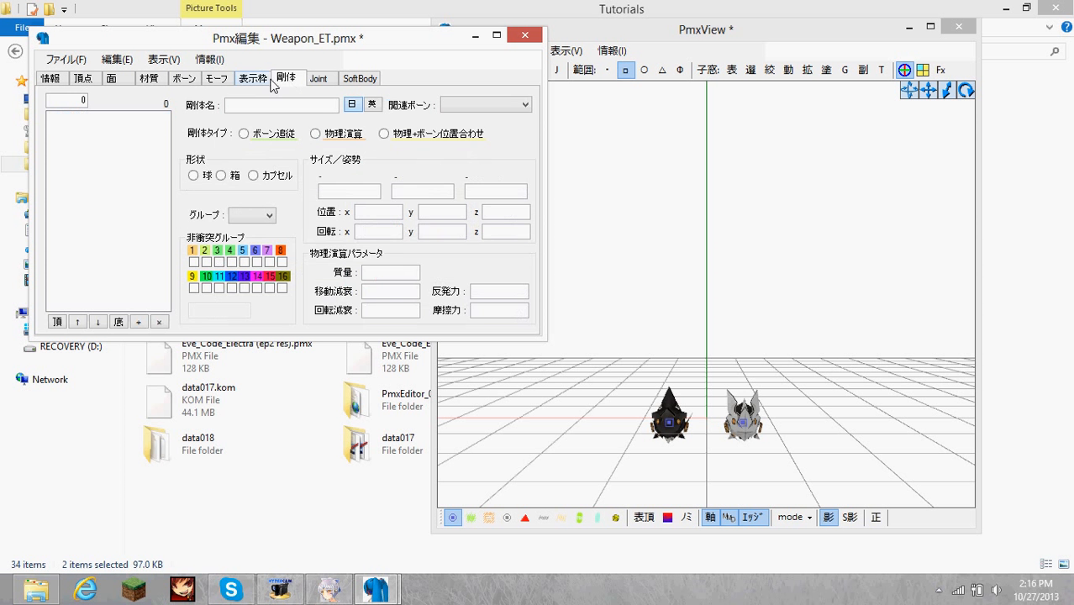
{"action": "left_click", "coordinate": [271, 81]}
{"action": "left_click", "coordinate": [453, 132]}
{"action": "left_click", "coordinate": [455, 130]}
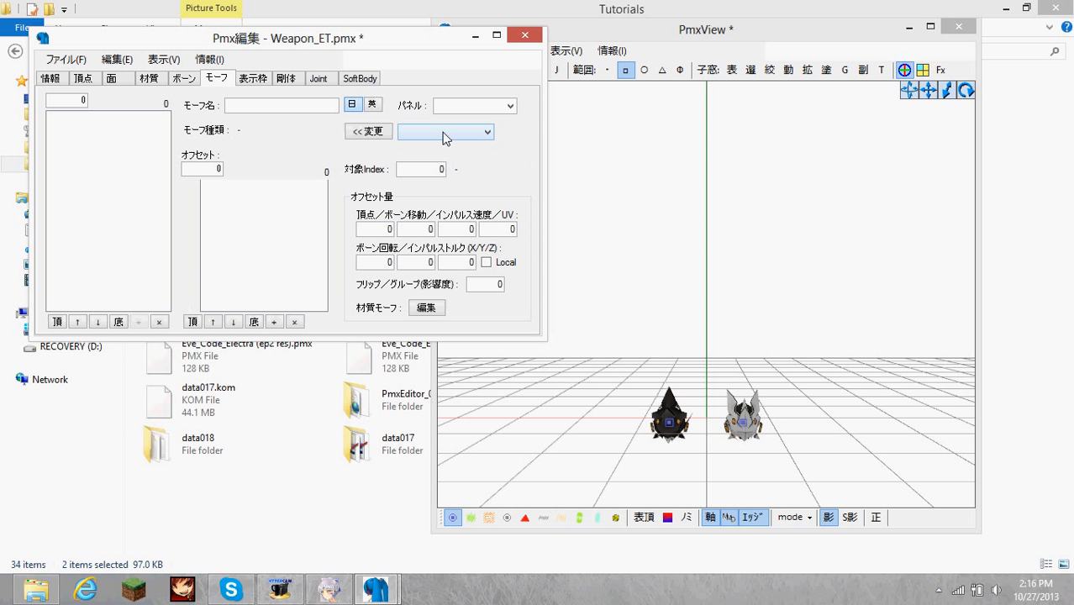
{"action": "left_click", "coordinate": [436, 129]}
{"action": "left_click", "coordinate": [436, 128]}
{"action": "left_click", "coordinate": [465, 107]}
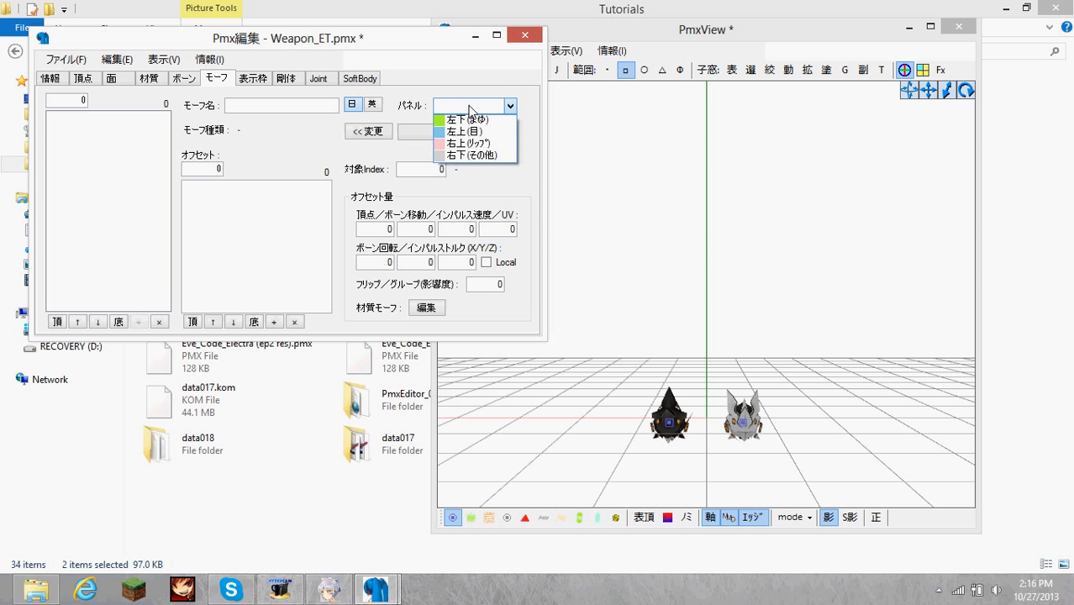
{"action": "left_click", "coordinate": [459, 120]}
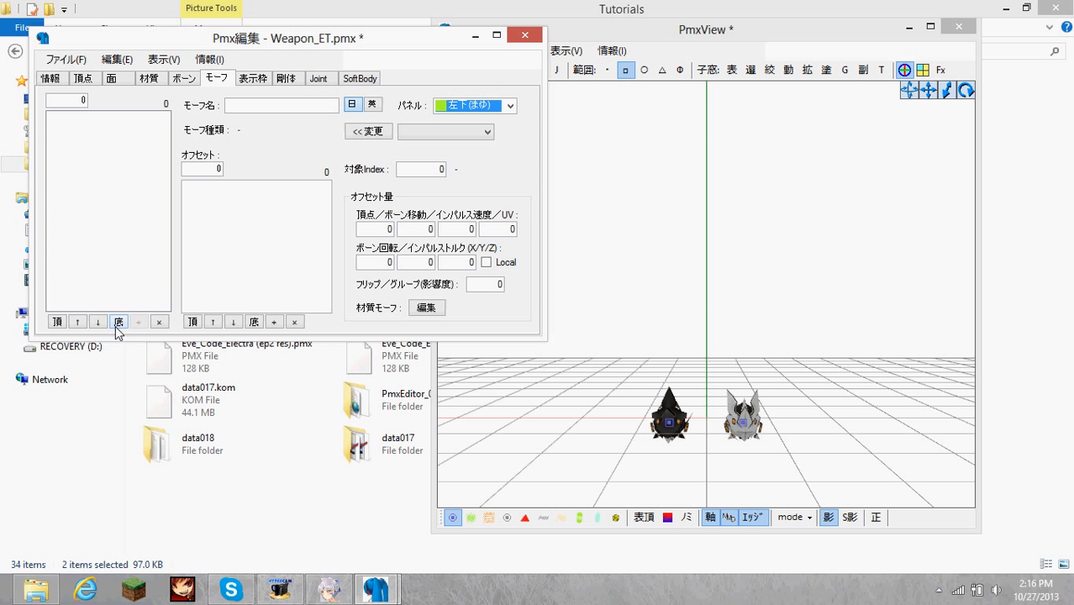
Start a new vertex/UV morph and place its model window beside the parameter dialog.
{"action": "right_click", "coordinate": [101, 202]}
{"action": "mouse_move", "coordinate": [294, 211]}
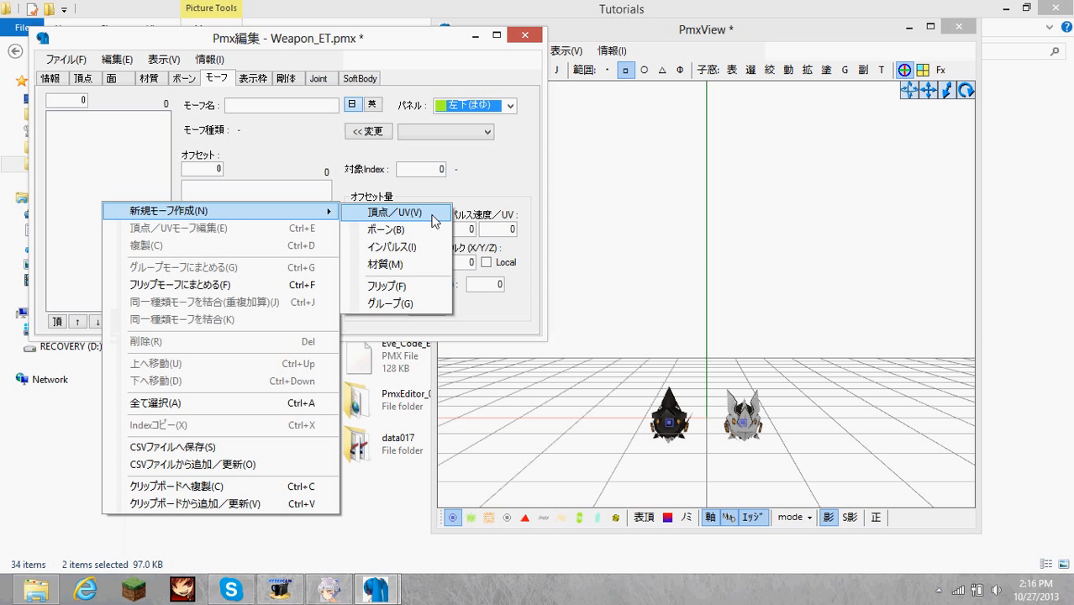
{"action": "left_click", "coordinate": [390, 220]}
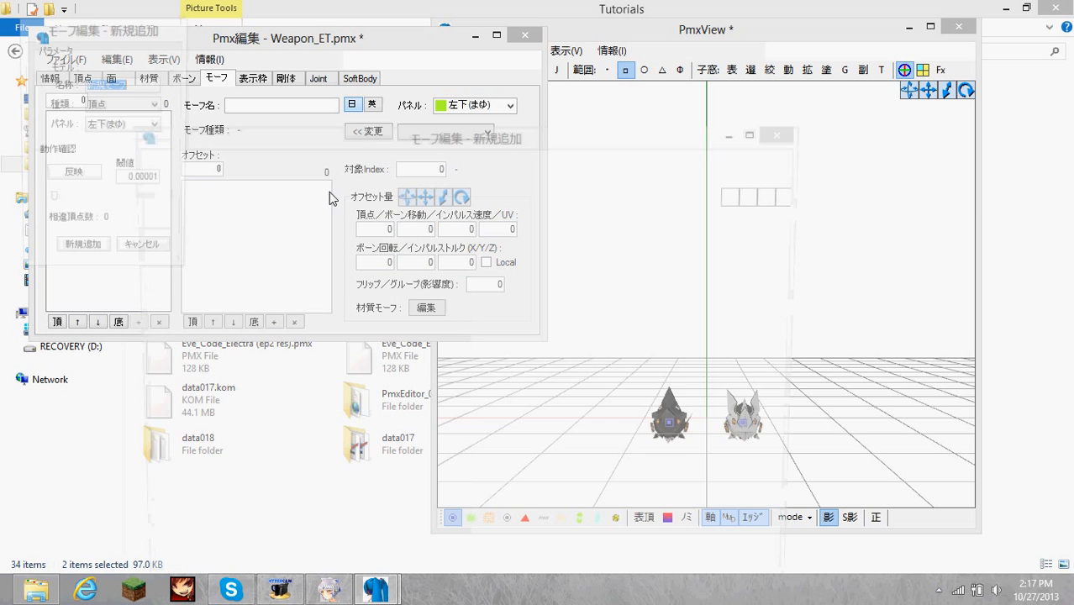
{"action": "left_click_drag", "start_coordinate": [543, 139], "coordinate": [667, 42]}
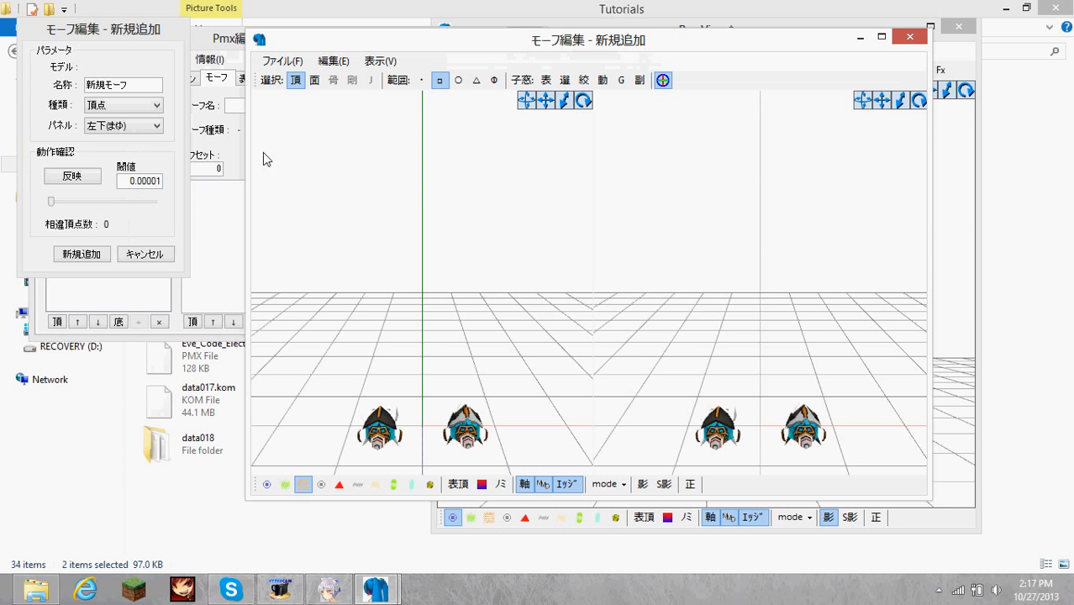
{"action": "right_click_drag", "start_coordinate": [432, 320], "coordinate": [565, 304]}
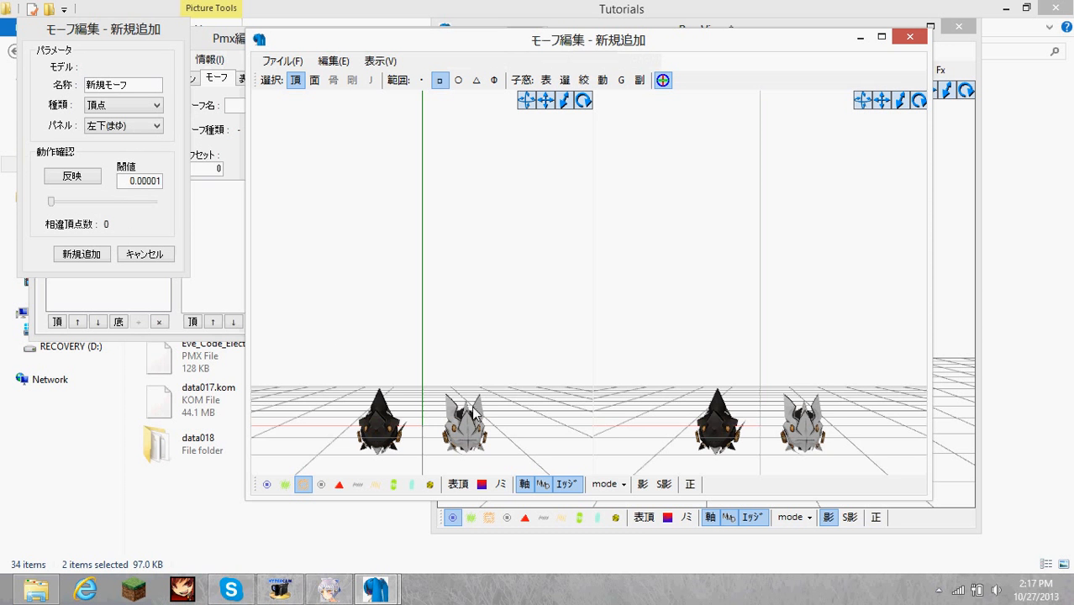
{"action": "right_click_drag", "start_coordinate": [535, 327], "coordinate": [472, 331]}
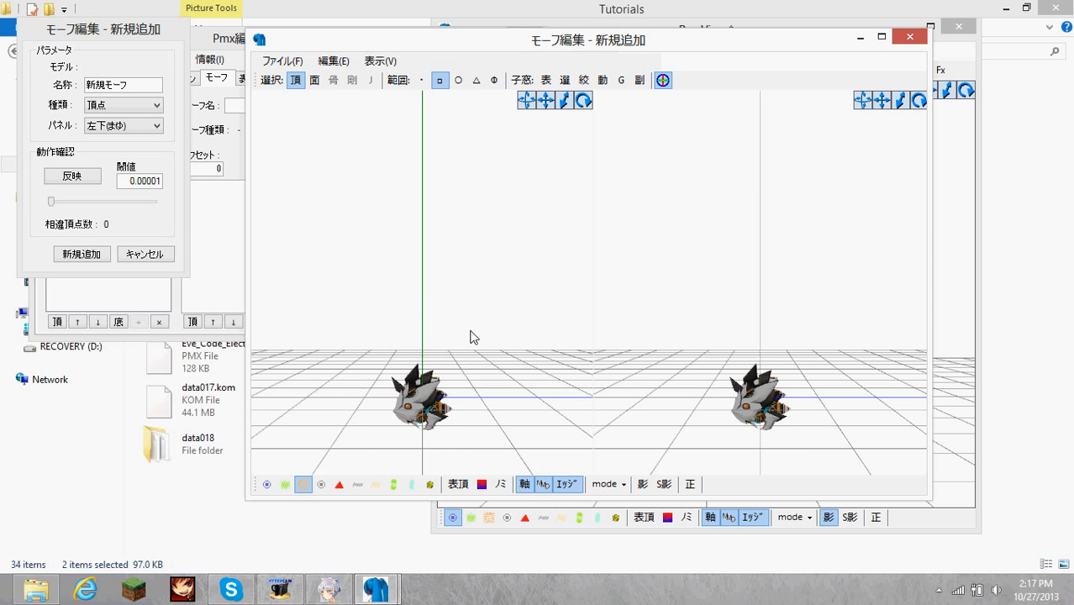
Stretch all vertices of both weapon parts along the blue Z axis and add the result as a new vertex morph.
{"action": "left_click_drag", "start_coordinate": [334, 351], "coordinate": [496, 461]}
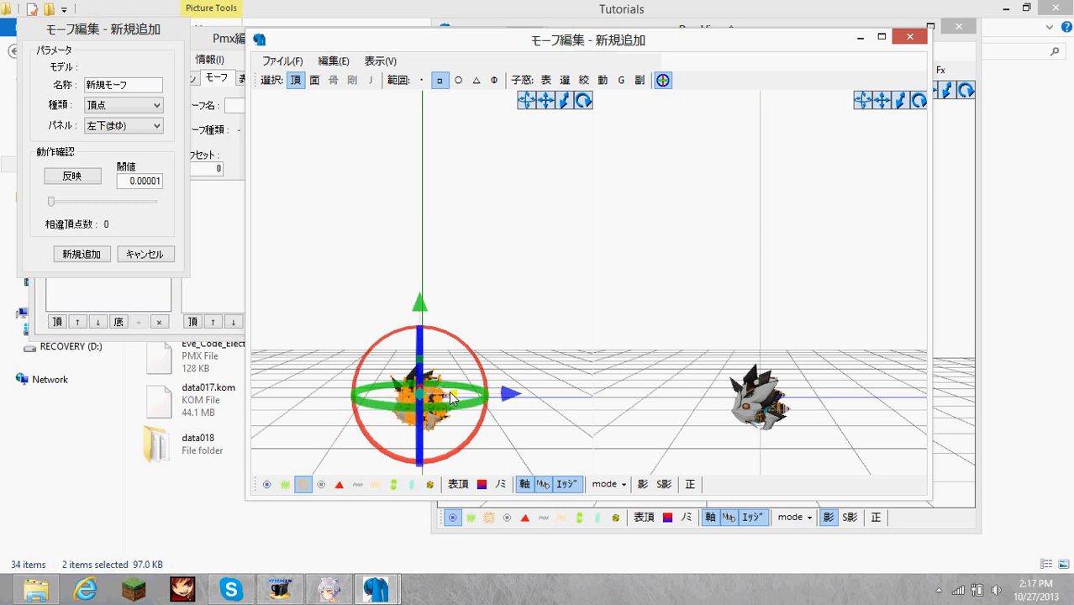
{"action": "left_click_drag", "start_coordinate": [454, 393], "coordinate": [514, 393]}
{"action": "left_click", "coordinate": [500, 284]}
{"action": "mouse_move", "coordinate": [500, 285]}
{"action": "right_mouse_down"}
{"action": "mouse_move", "coordinate": [628, 282]}
{"action": "mouse_move", "coordinate": [494, 280]}
{"action": "mouse_move", "coordinate": [516, 291]}
{"action": "right_mouse_up"}
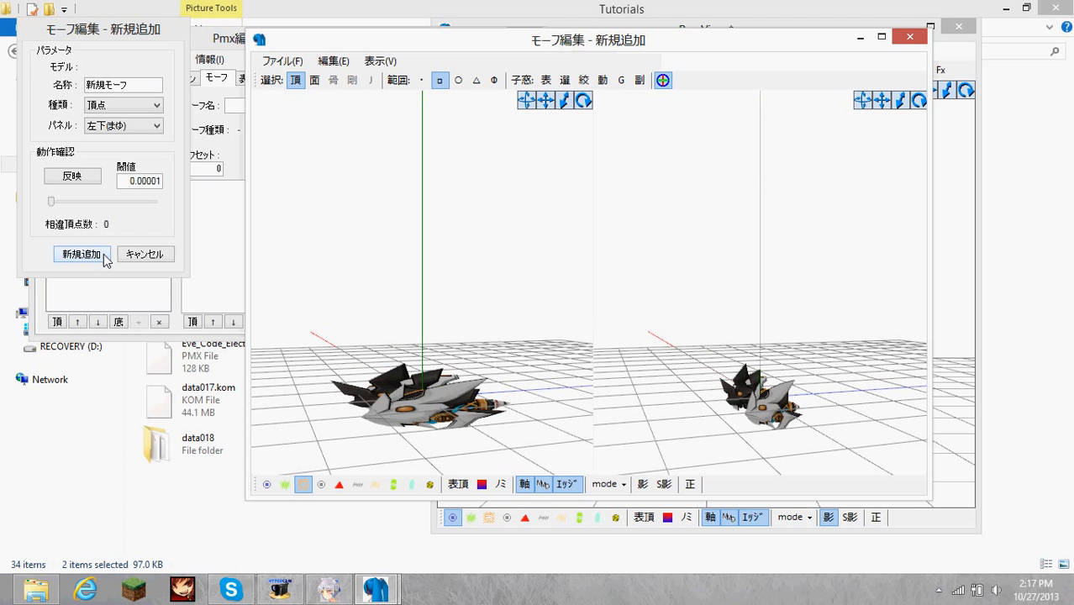
{"action": "left_click", "coordinate": [99, 256]}
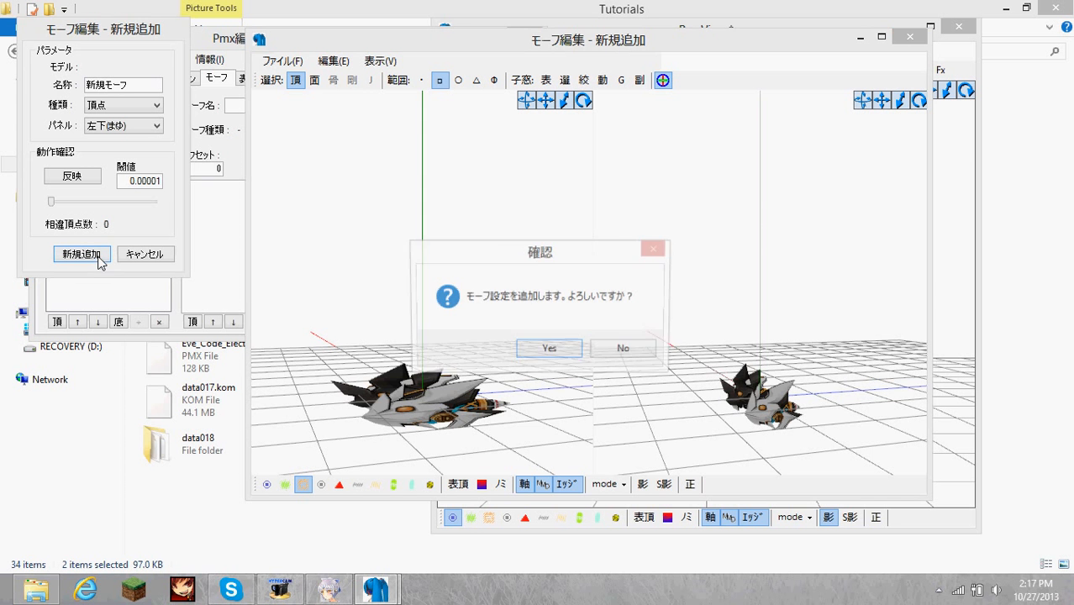
{"action": "left_click", "coordinate": [559, 356]}
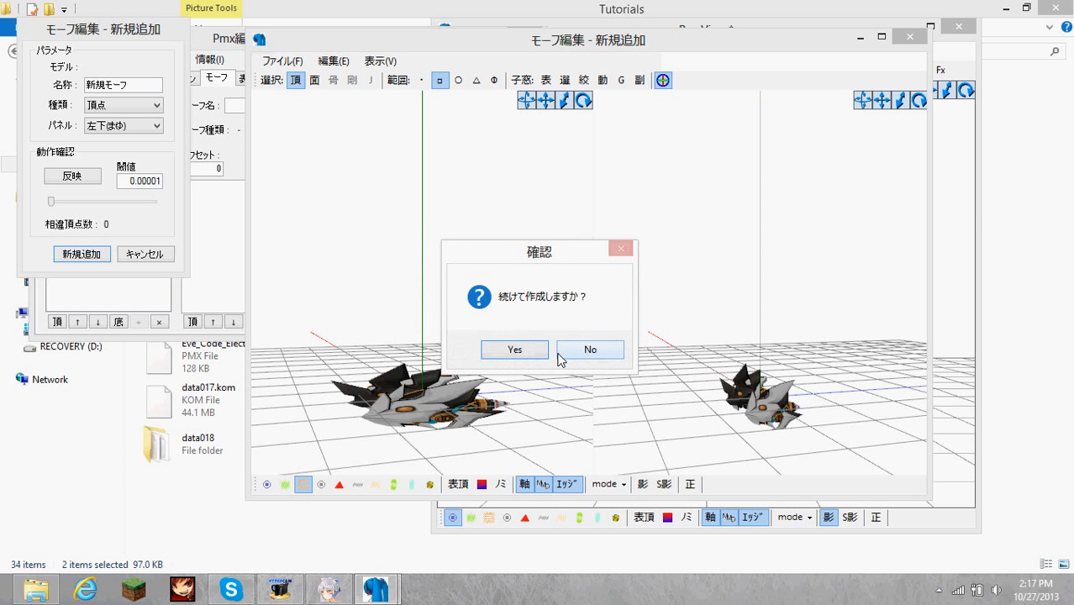
Continue creating, add the same stretched shape as a second morph, and delete that duplicate from the morph list.
{"action": "left_click", "coordinate": [514, 349]}
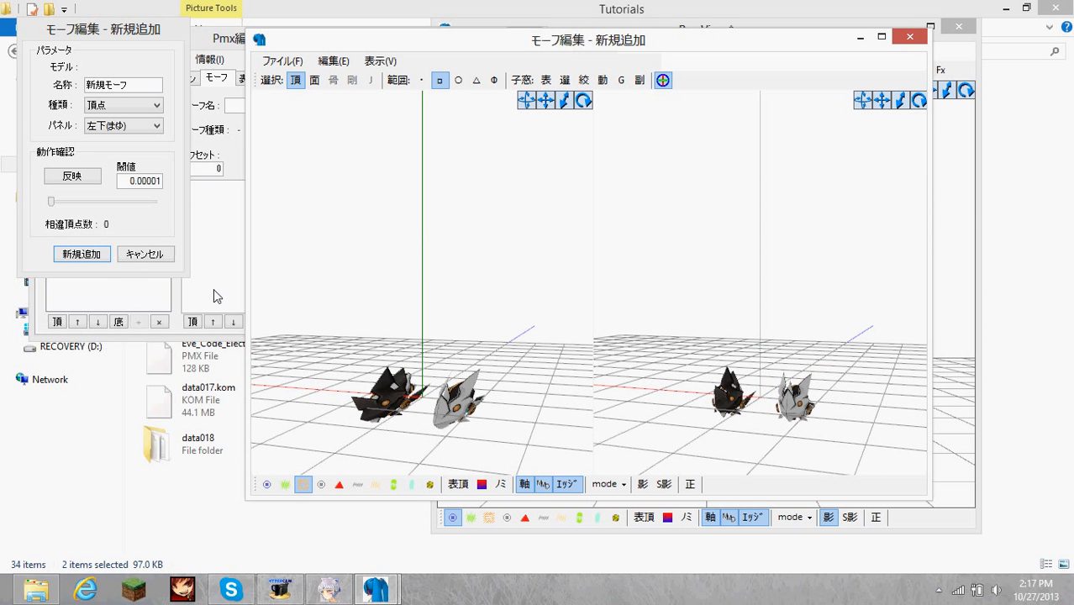
{"action": "left_click", "coordinate": [103, 253]}
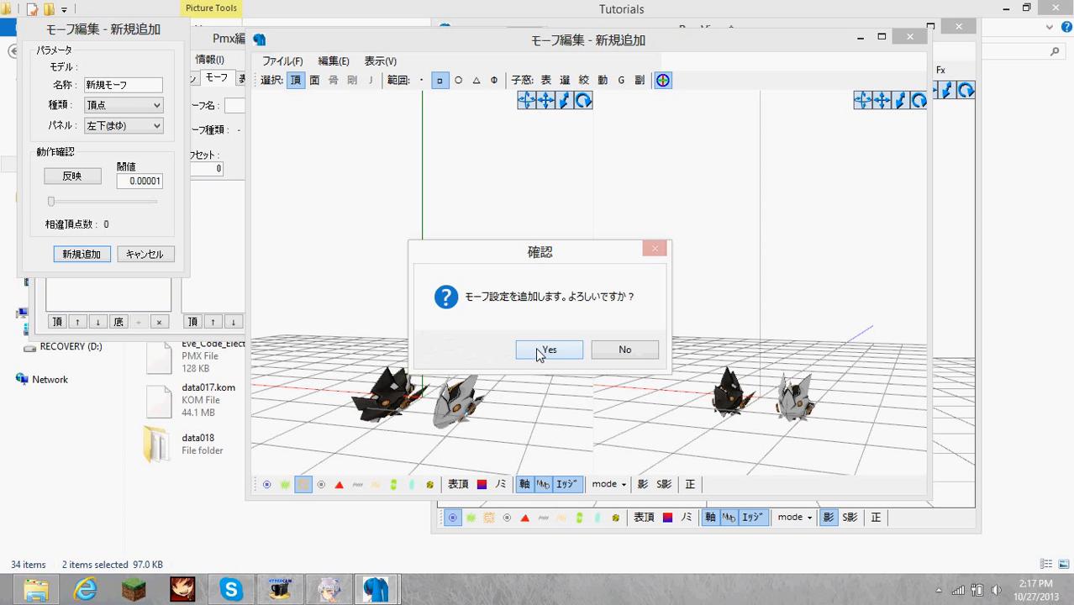
{"action": "left_click", "coordinate": [538, 353]}
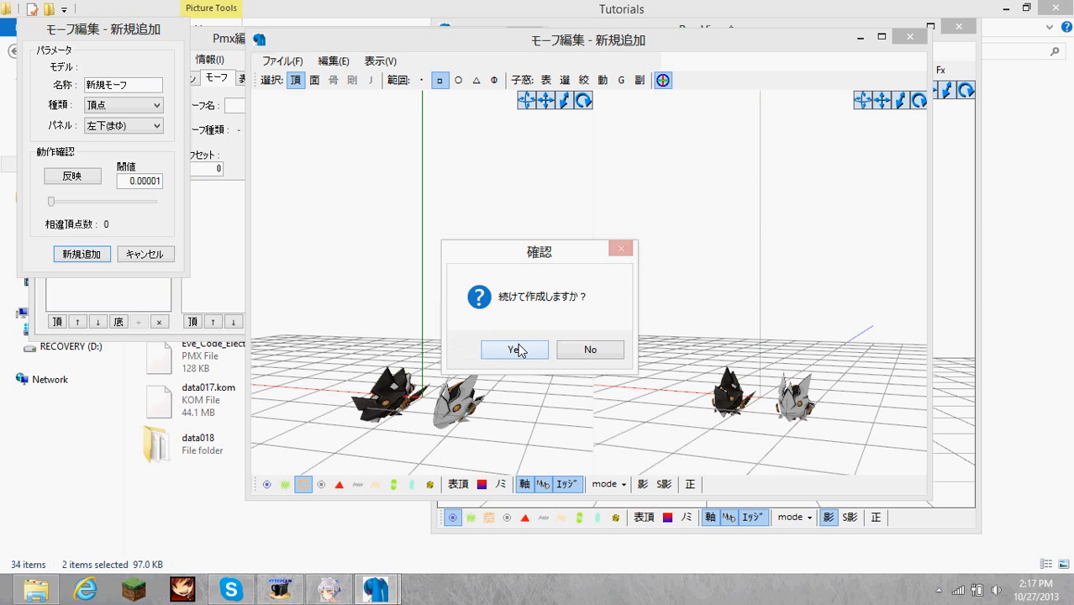
{"action": "left_click", "coordinate": [592, 353]}
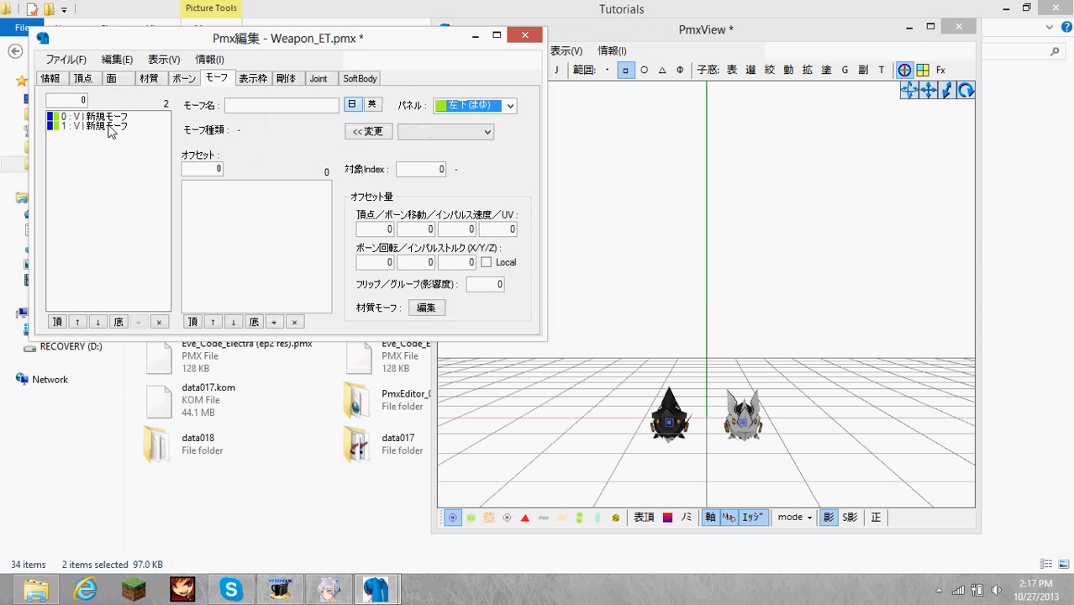
{"action": "left_click", "coordinate": [103, 118]}
{"action": "left_click", "coordinate": [114, 127]}
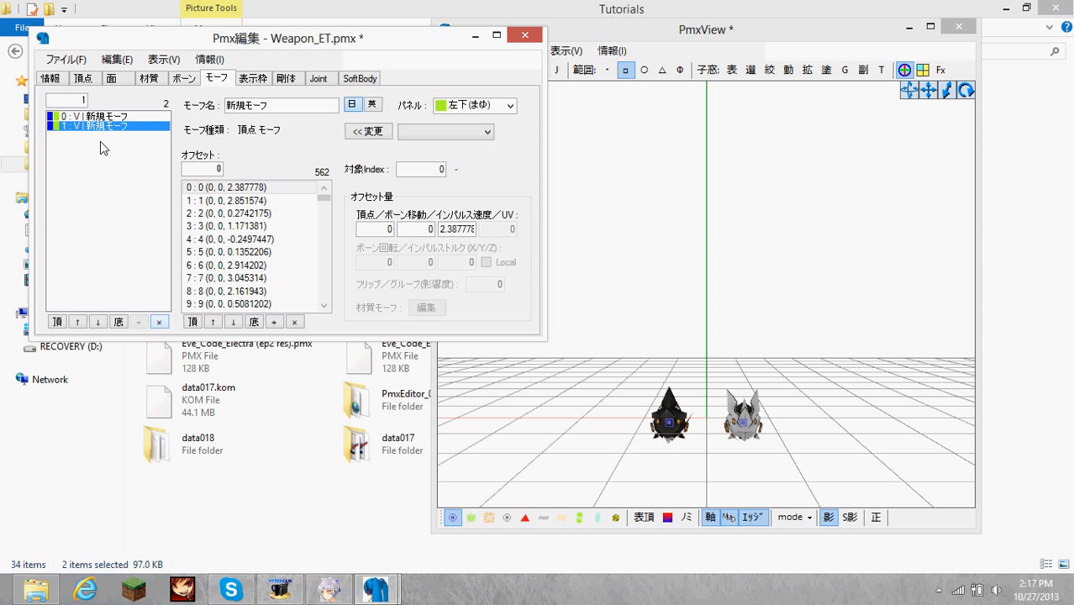
{"action": "key", "text": "Delete"}
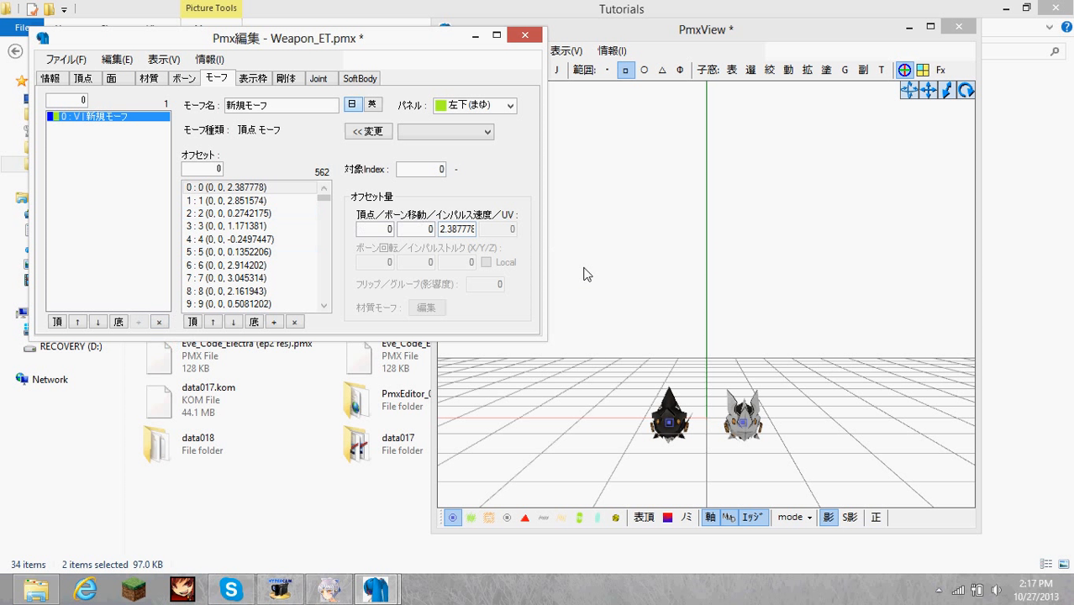
{"action": "left_click", "coordinate": [438, 133]}
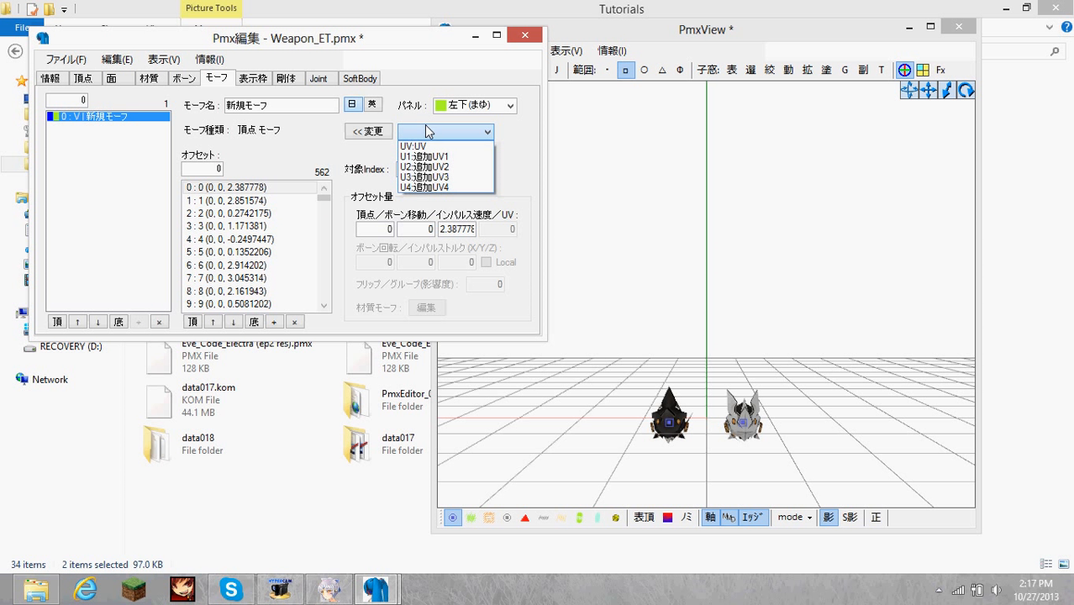
{"action": "left_click", "coordinate": [425, 131]}
{"action": "right_click", "coordinate": [132, 118]}
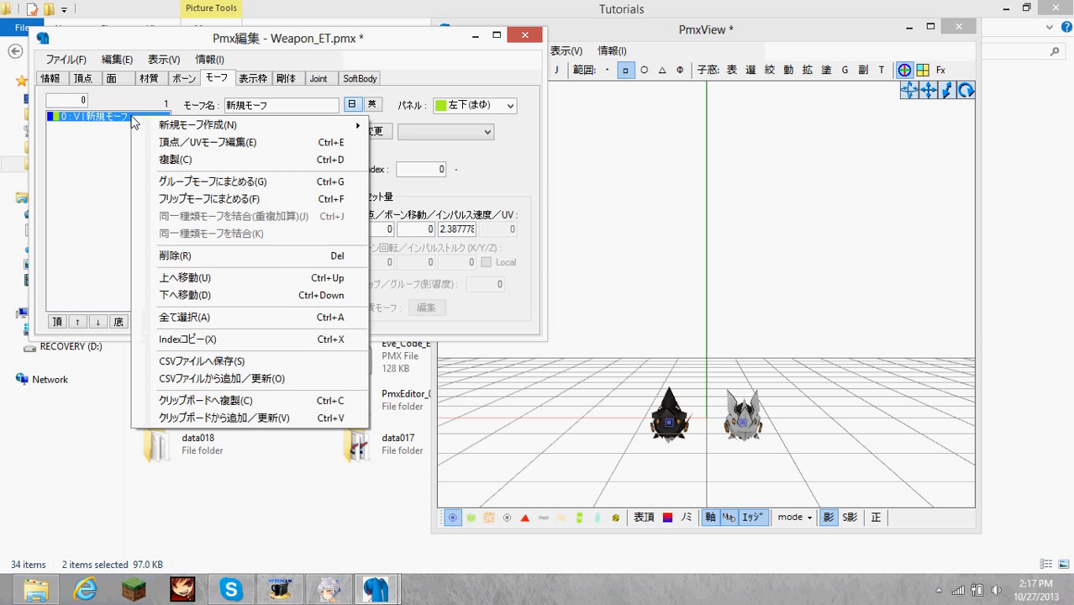
{"action": "mouse_move", "coordinate": [223, 134]}
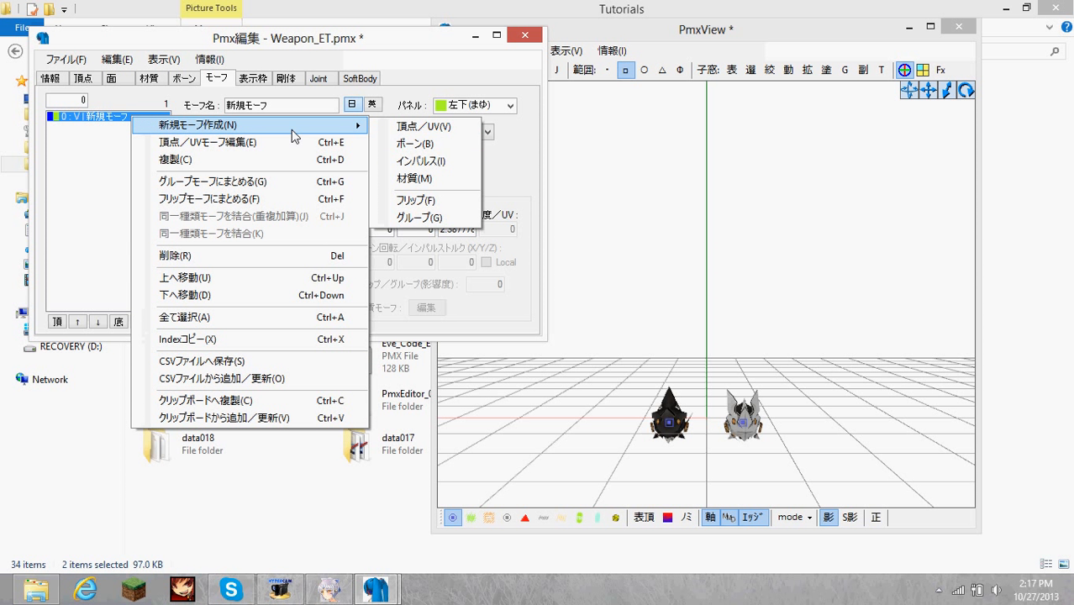
{"action": "left_click", "coordinate": [98, 126]}
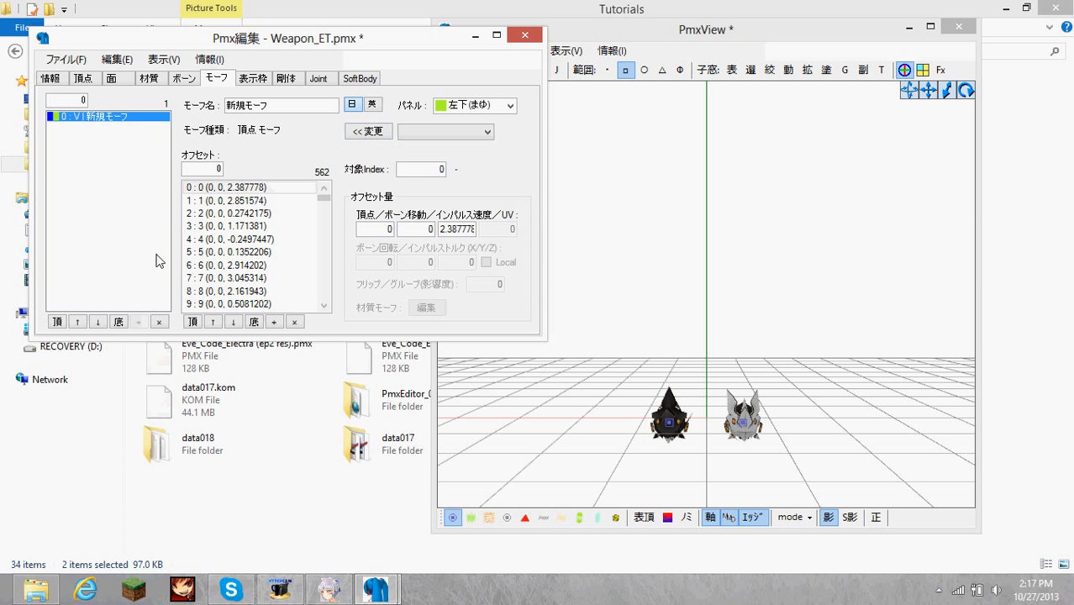
Reopen the remaining vertex morph for editing, try its preview slider, and exit without updating it.
{"action": "right_click", "coordinate": [118, 119]}
{"action": "left_click", "coordinate": [240, 145]}
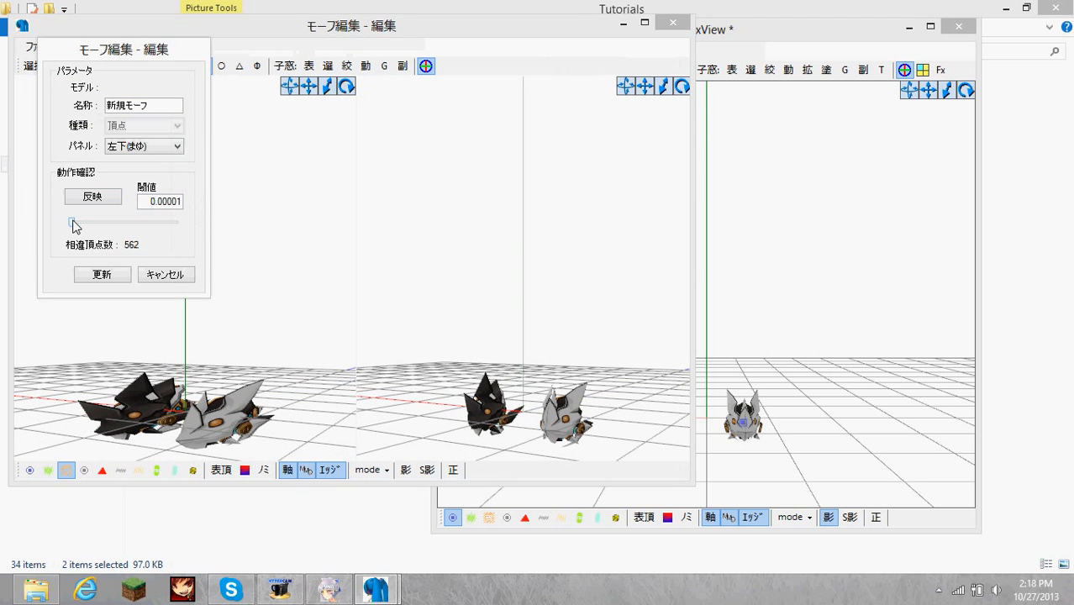
{"action": "left_click_drag", "start_coordinate": [73, 217], "coordinate": [1, 214]}
{"action": "left_click", "coordinate": [166, 275]}
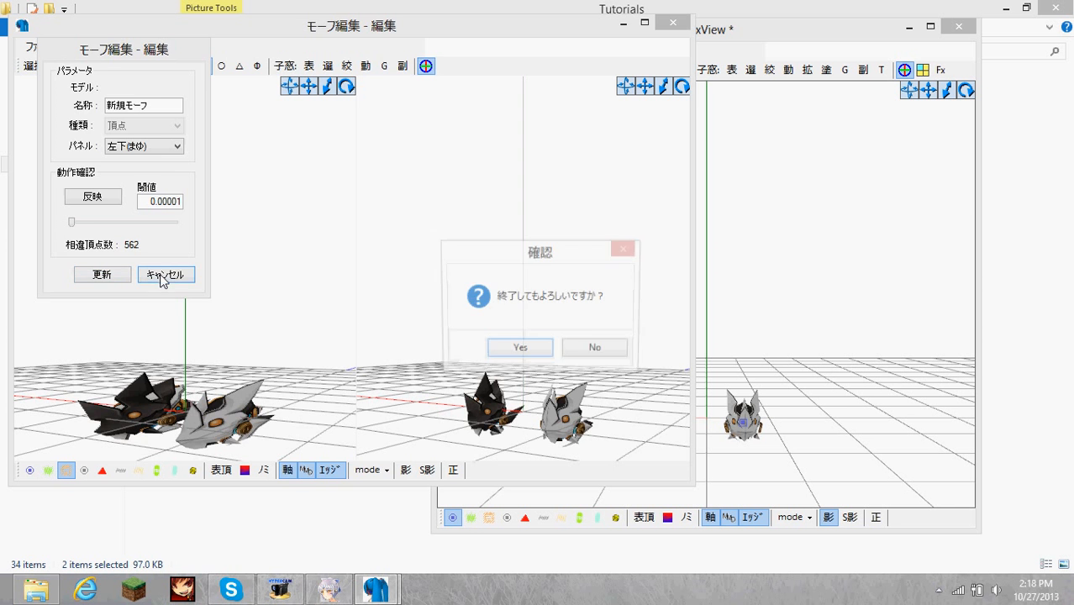
{"action": "left_click", "coordinate": [507, 345]}
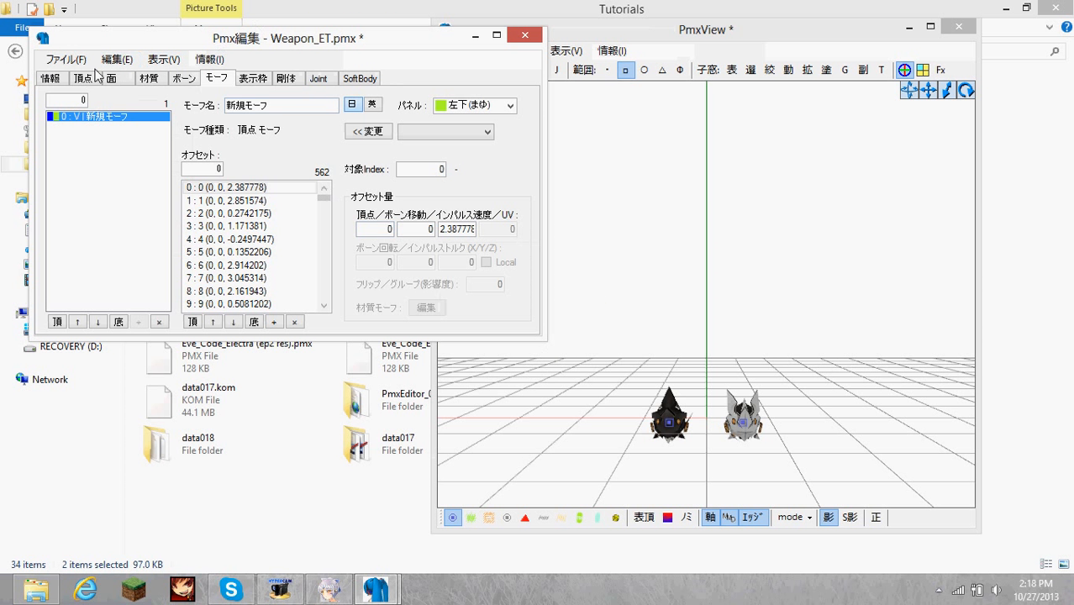
Save Weapon_ET.pmx with the new vertex morph and look over both weapon parts in the model view.
{"action": "left_click", "coordinate": [65, 59]}
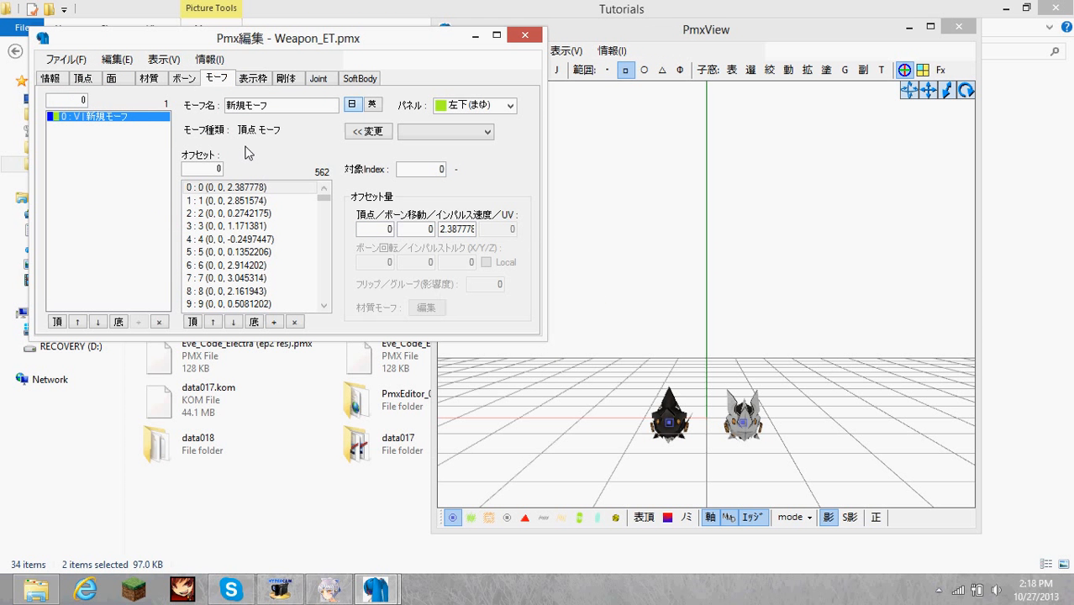
{"action": "right_click_drag", "start_coordinate": [751, 244], "coordinate": [779, 257]}
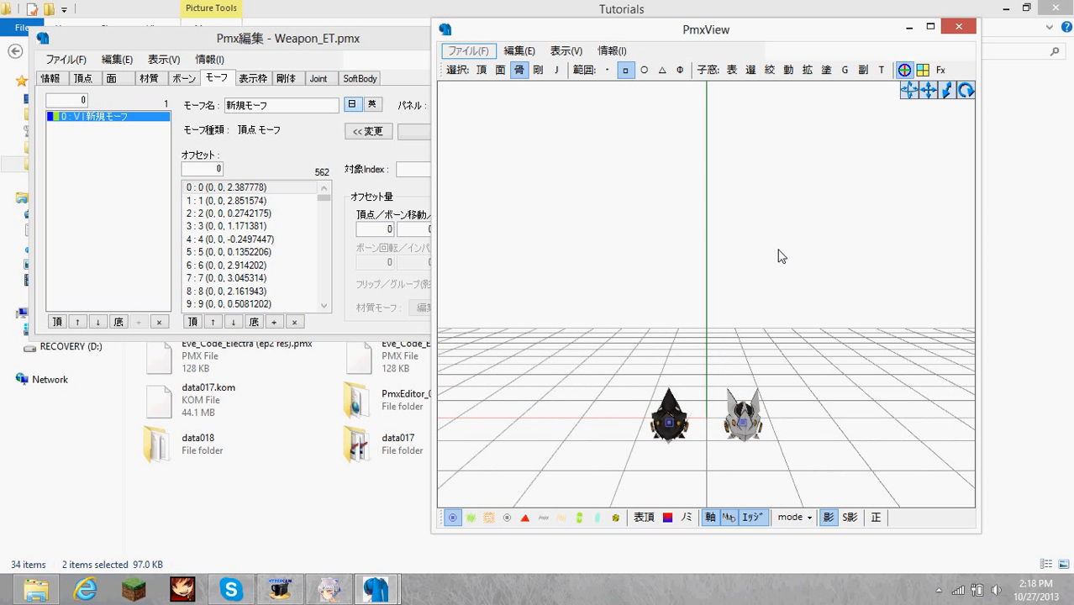
{"action": "left_click", "coordinate": [162, 120]}
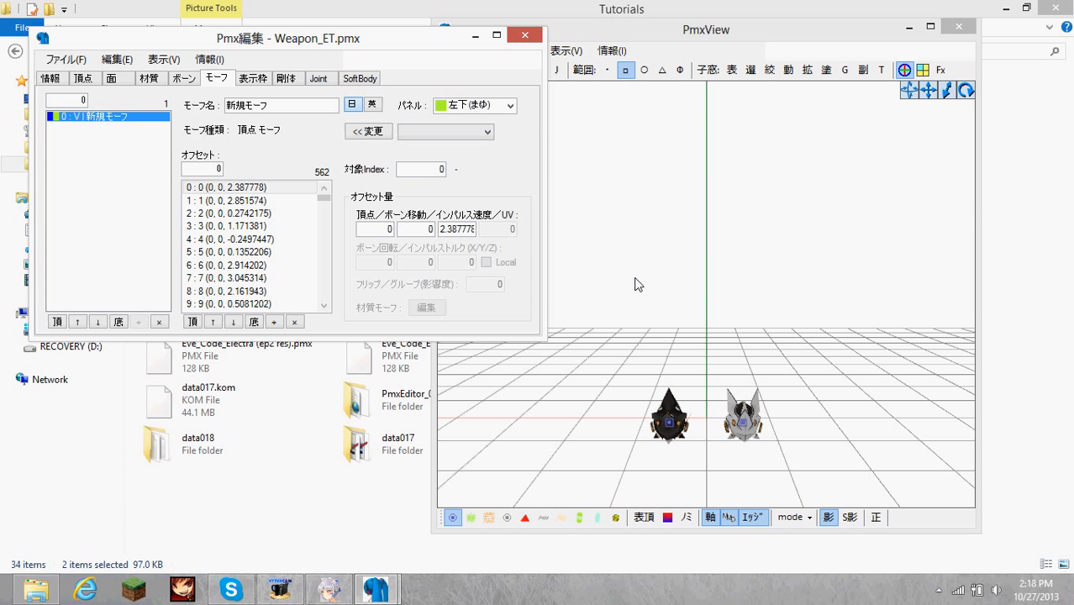
{"action": "right_click_drag", "start_coordinate": [764, 334], "coordinate": [719, 334]}
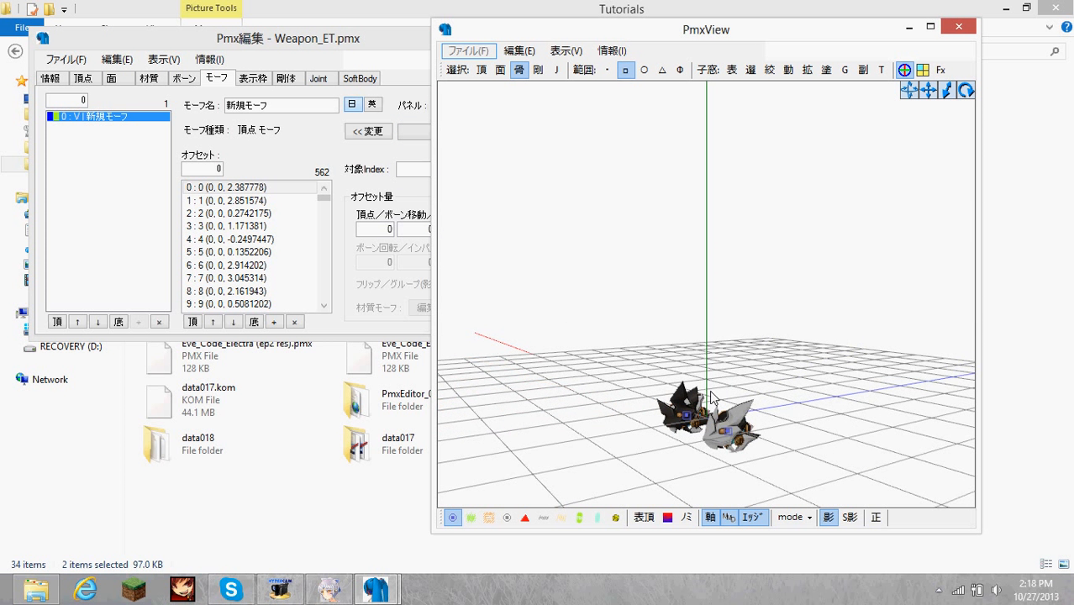
{"action": "right_click_drag", "start_coordinate": [710, 397], "coordinate": [820, 460]}
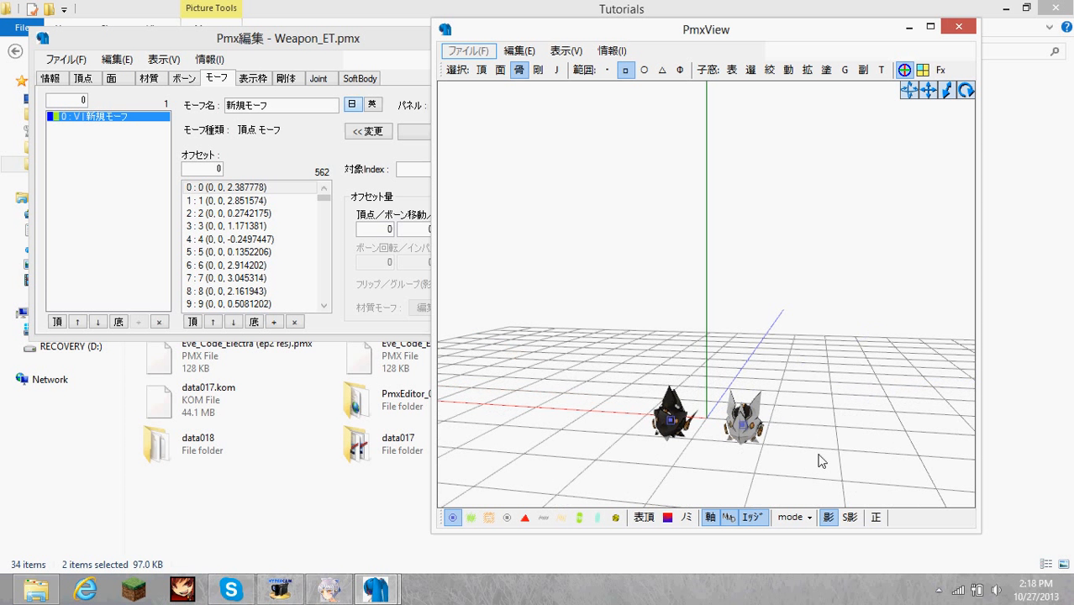
Enter Weapon_elongate as the morph's English name and save the model again.
{"action": "left_click", "coordinate": [422, 87]}
{"action": "left_click", "coordinate": [437, 133]}
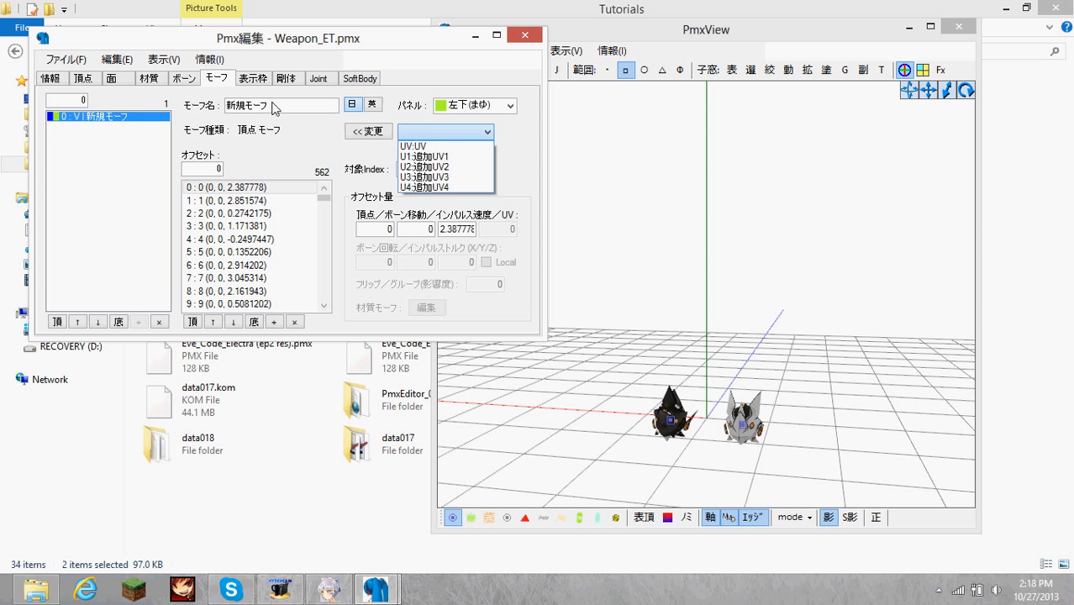
{"action": "left_click", "coordinate": [359, 112]}
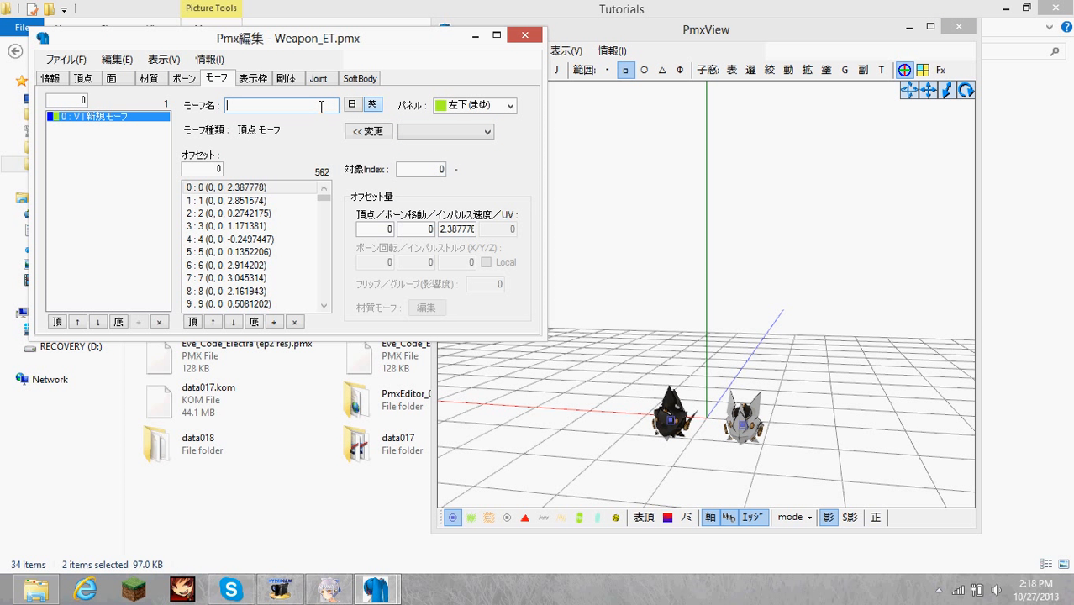
{"action": "type", "text": "Weapon_elongate"}
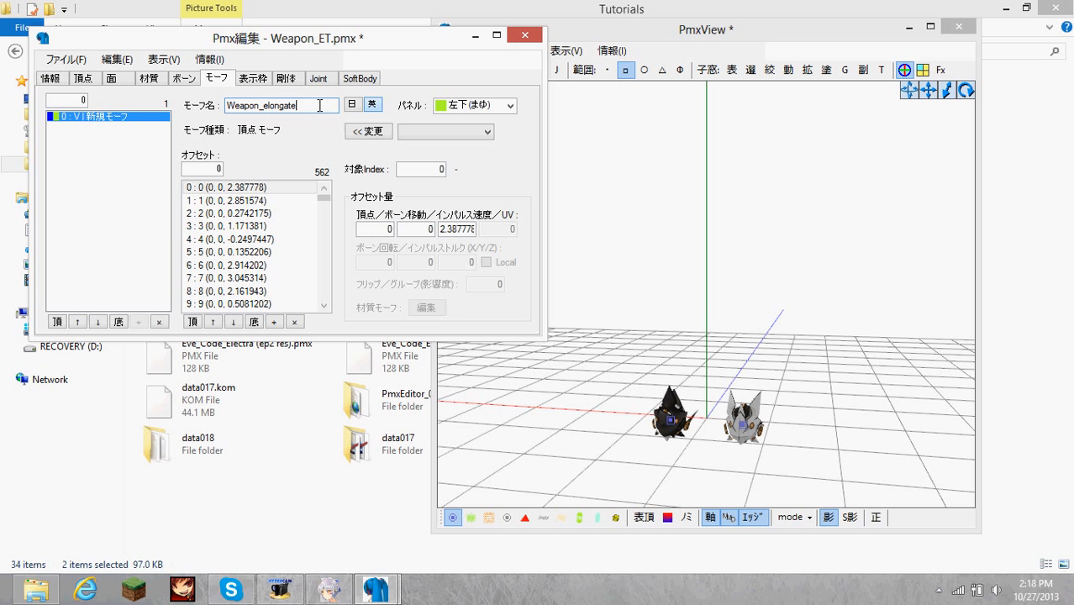
{"action": "left_click", "coordinate": [66, 59]}
{"action": "left_click", "coordinate": [111, 132]}
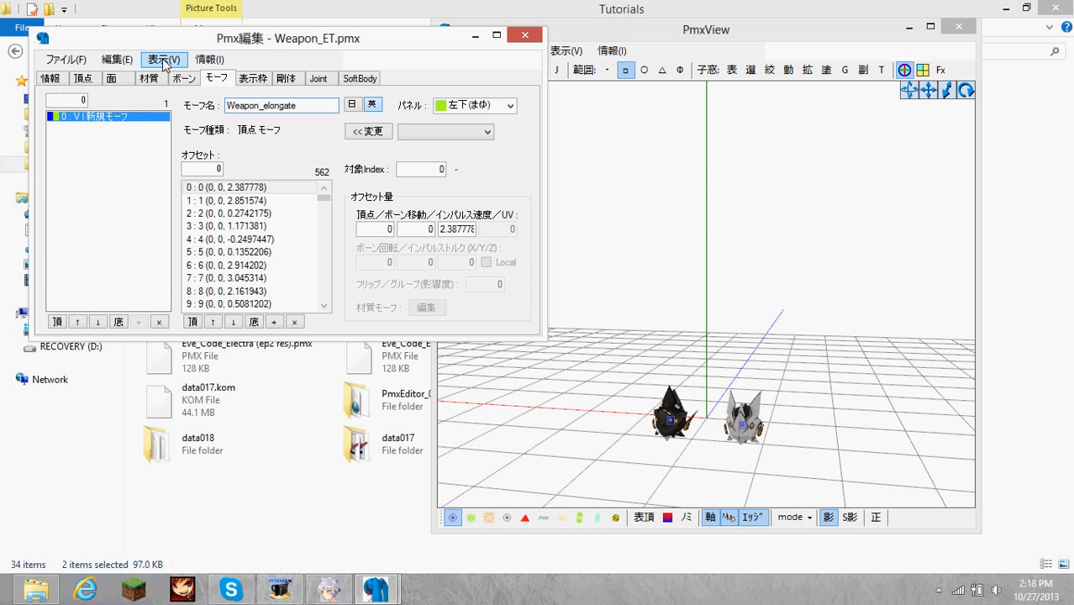
Switch to File Explorer and launch MikuMikuDance from the MikuMikuDanceE_v739dot folder inside the MMD Animation folder on the desktop.
{"action": "left_click", "coordinate": [36, 590]}
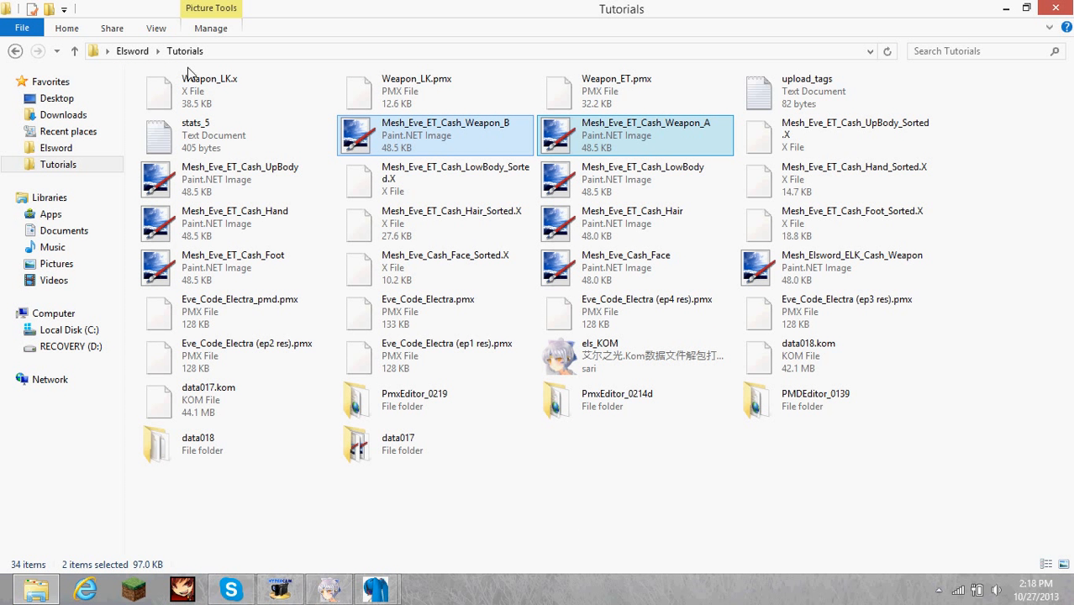
{"action": "left_click", "coordinate": [107, 52]}
{"action": "scroll", "coordinate": [144, 338], "scroll_direction": "down", "scroll_amount": 1}
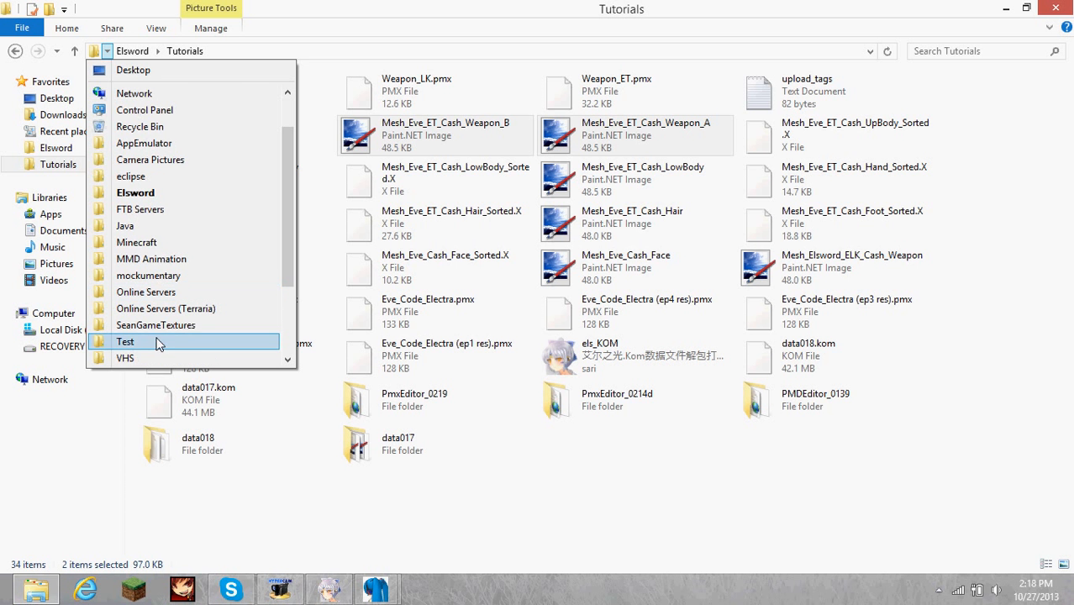
{"action": "left_click", "coordinate": [155, 259]}
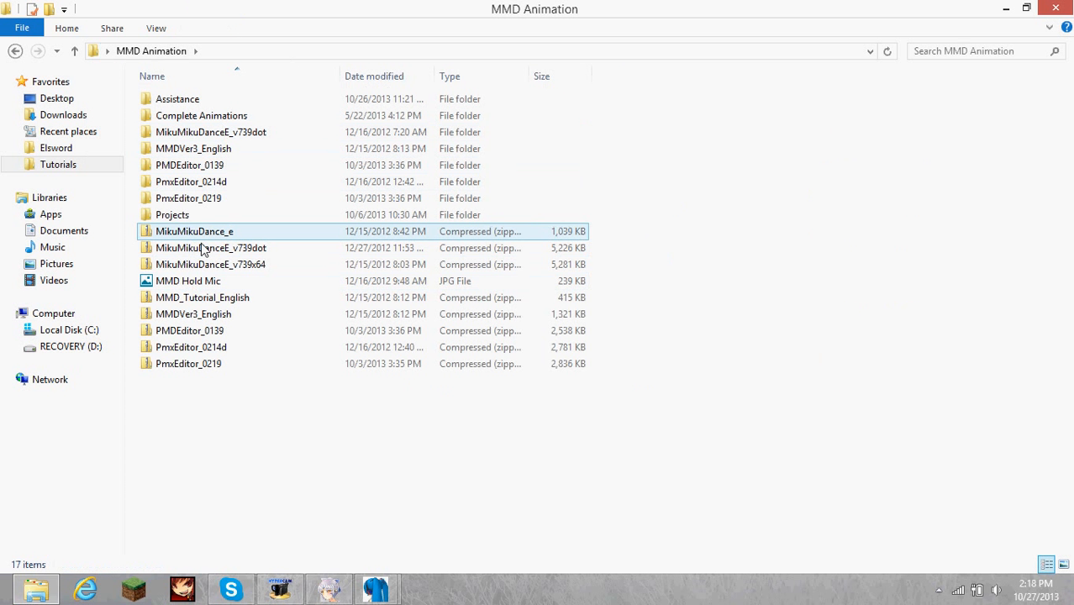
{"action": "double_click", "coordinate": [204, 132]}
{"action": "double_click", "coordinate": [197, 133]}
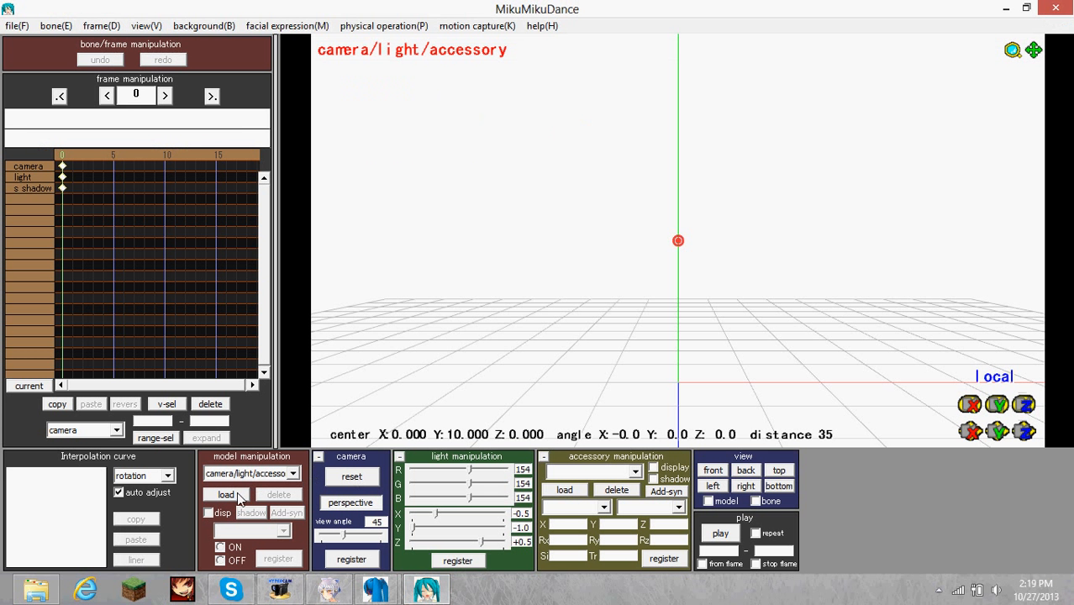
Load the Eve (Code: Electra) model from the Eve folder under Elsword and 1Complete, and accept its model information.
{"action": "left_click", "coordinate": [237, 496]}
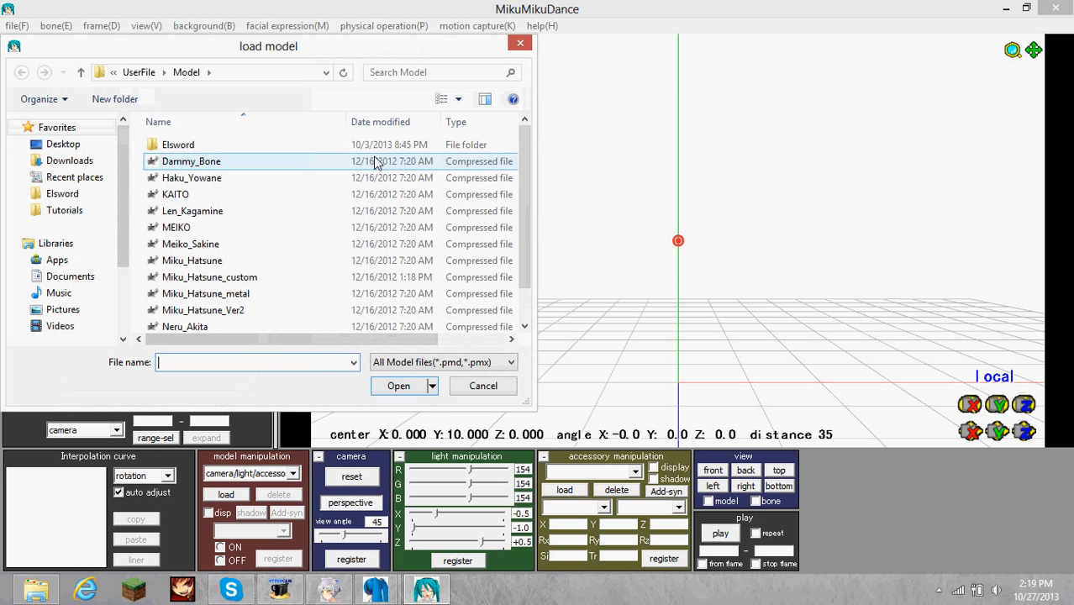
{"action": "double_click", "coordinate": [172, 145]}
{"action": "double_click", "coordinate": [183, 151]}
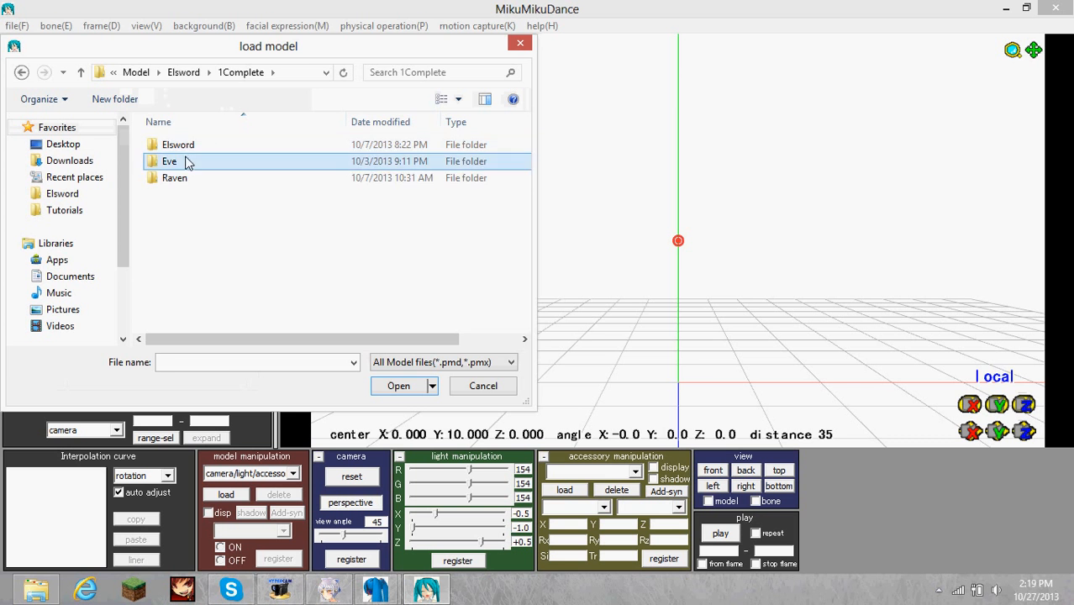
{"action": "double_click", "coordinate": [188, 161]}
{"action": "double_click", "coordinate": [194, 148]}
{"action": "double_click", "coordinate": [196, 154]}
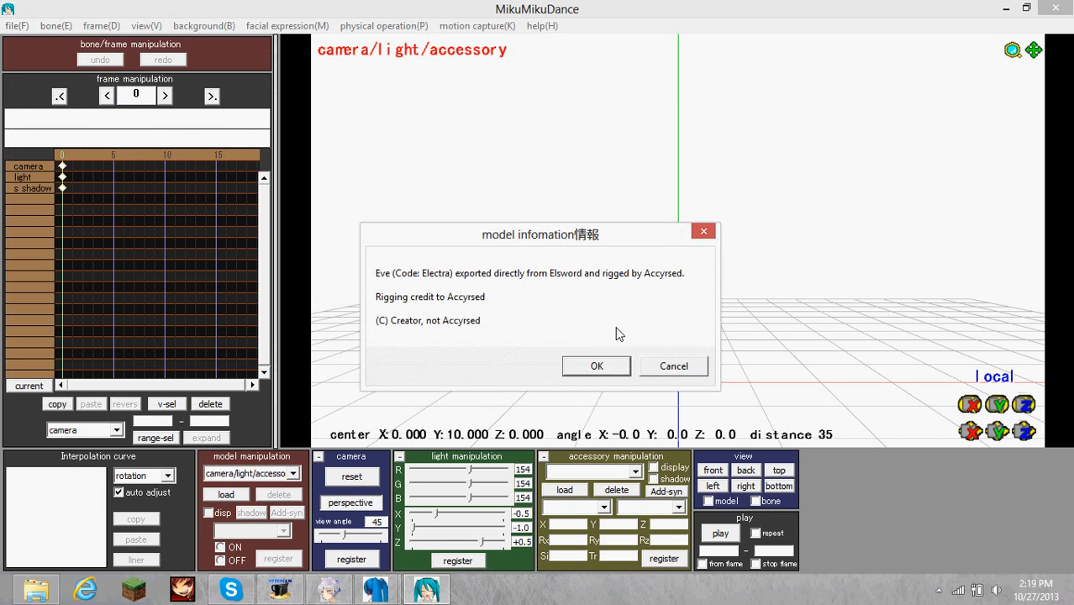
{"action": "left_click", "coordinate": [607, 364]}
Load Weapon_ET.pmx from the Tutorials folder into the scene alongside Eve and accept its model information.
{"action": "left_click", "coordinate": [226, 495]}
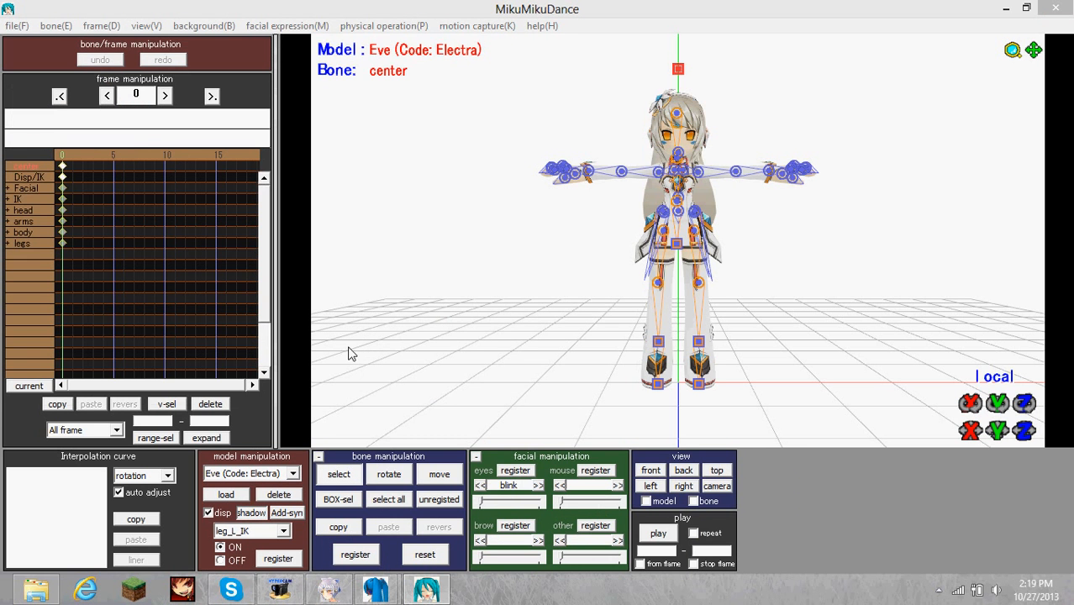
{"action": "left_click", "coordinate": [64, 210]}
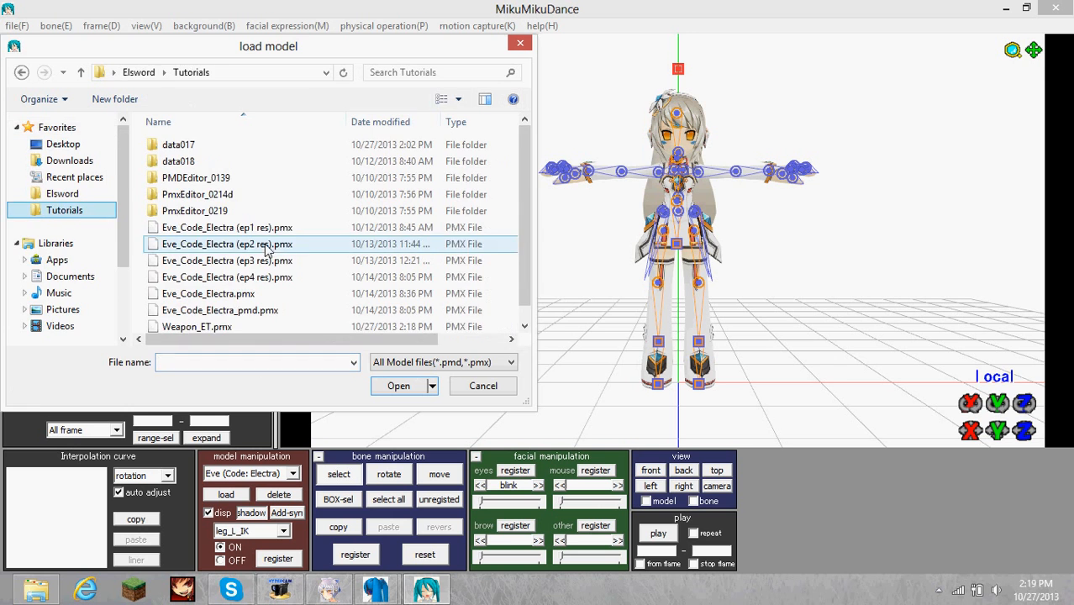
{"action": "double_click", "coordinate": [262, 323]}
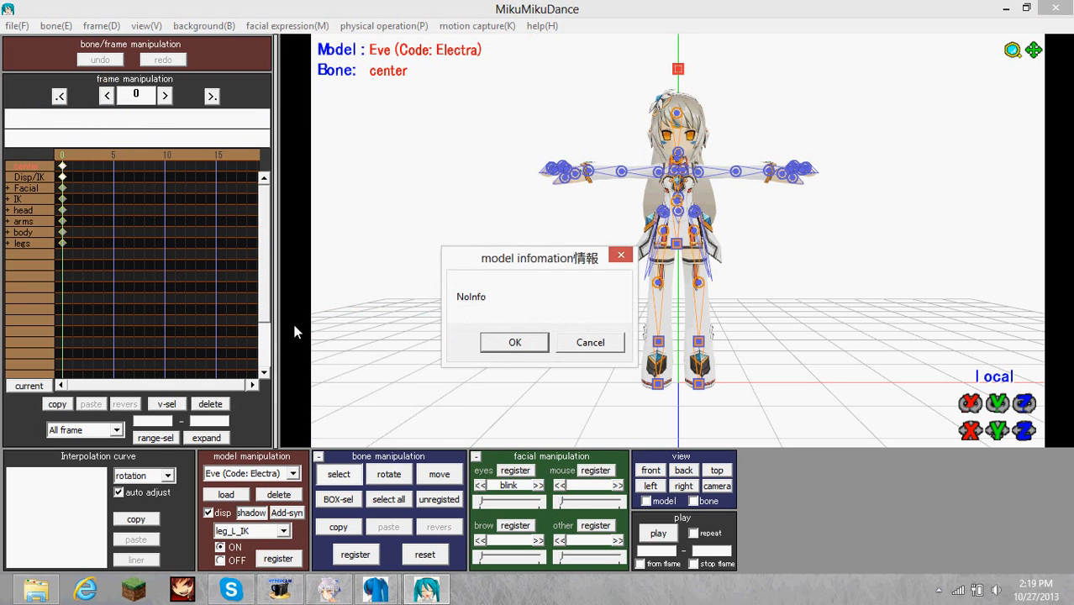
{"action": "left_click", "coordinate": [514, 342]}
Move both weapon parts up from Eve's feet and out to her side using the weapon's center bone.
{"action": "right_click_drag", "start_coordinate": [551, 348], "coordinate": [683, 314]}
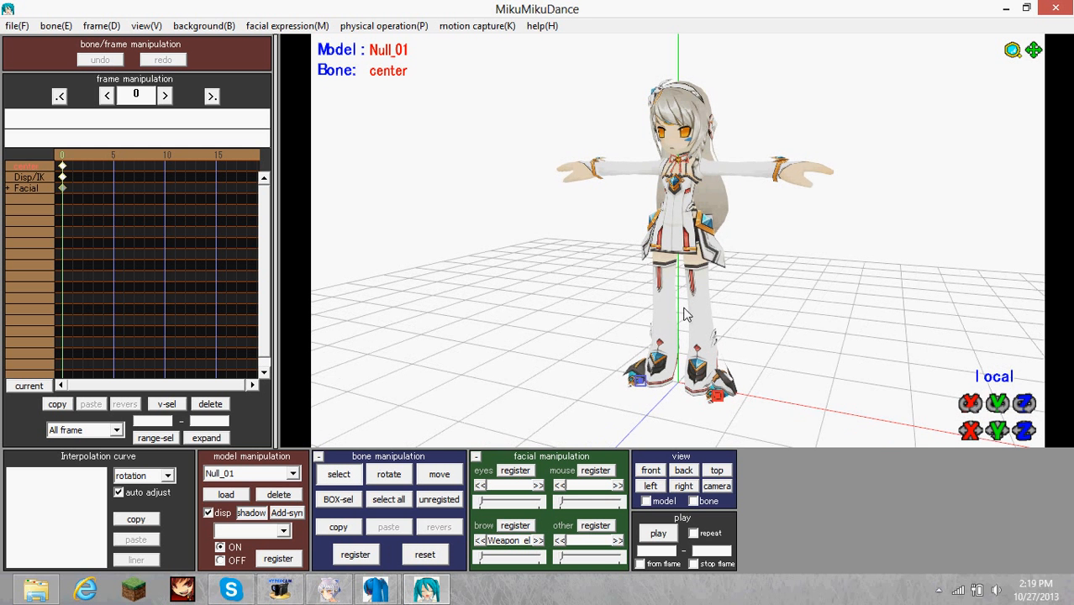
{"action": "left_click", "coordinate": [292, 475]}
{"action": "left_click", "coordinate": [268, 507]}
{"action": "right_click_drag", "start_coordinate": [645, 389], "coordinate": [659, 386]}
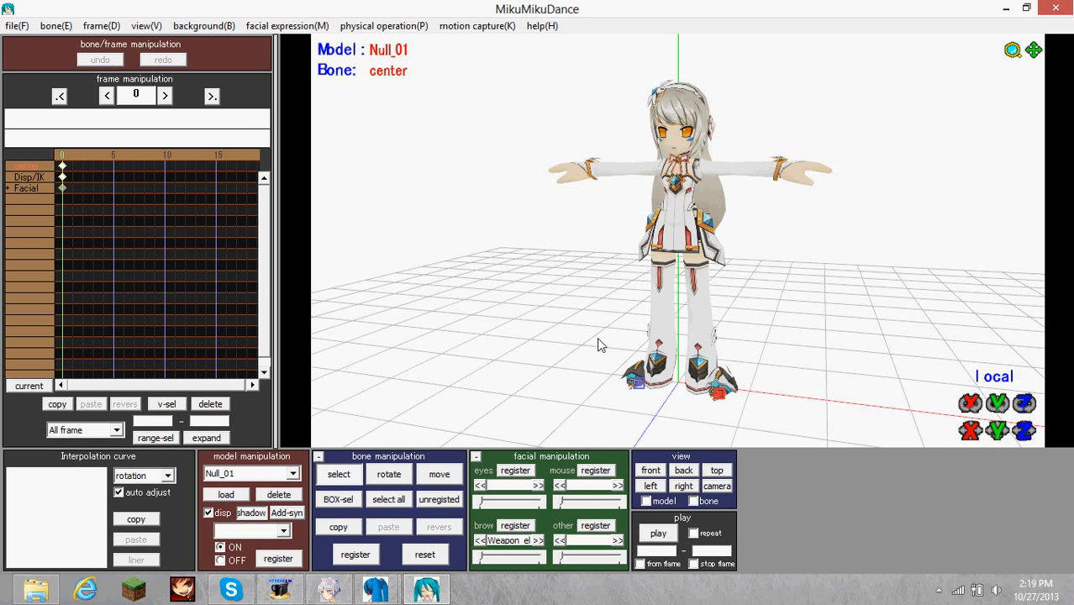
{"action": "left_click", "coordinate": [643, 396]}
{"action": "left_click", "coordinate": [722, 393]}
{"action": "left_click_drag", "start_coordinate": [997, 431], "coordinate": [997, 345]}
{"action": "left_click_drag", "start_coordinate": [970, 430], "coordinate": [1030, 444]}
{"action": "left_click_drag", "start_coordinate": [997, 404], "coordinate": [820, 303]}
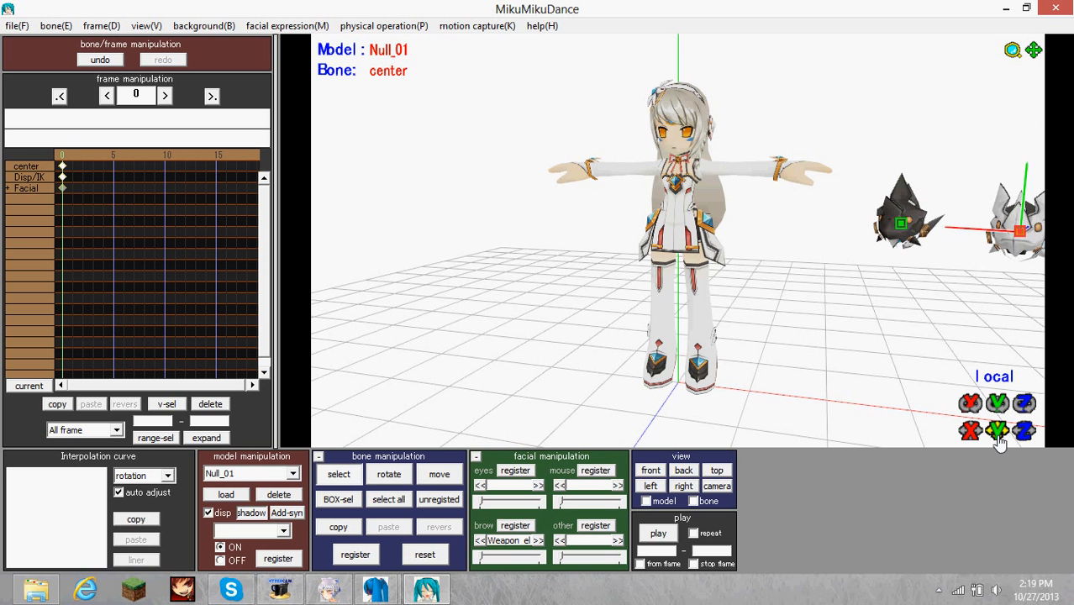
Try raising the weapon further with its center bone, check the parts from another angle, and undo the change.
{"action": "left_click_drag", "start_coordinate": [999, 432], "coordinate": [999, 316]}
{"action": "scroll", "coordinate": [958, 294], "scroll_direction": "down", "scroll_amount": 6}
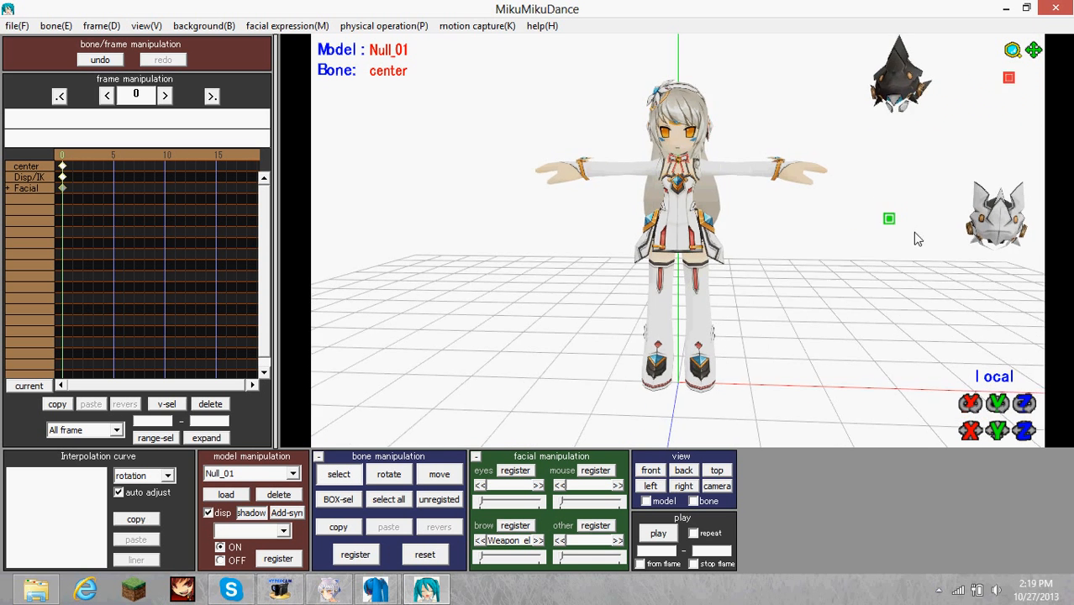
{"action": "mouse_move", "coordinate": [933, 232]}
{"action": "right_mouse_down"}
{"action": "mouse_move", "coordinate": [765, 238]}
{"action": "mouse_move", "coordinate": [924, 240]}
{"action": "right_mouse_up"}
{"action": "key", "text": "ctrl+z"}
Switch to PmxEditor and examine the parent bone assignments of Weapon_ET.pmx's two center bones and two weapon mesh bones.
{"action": "mouse_move", "coordinate": [379, 591]}
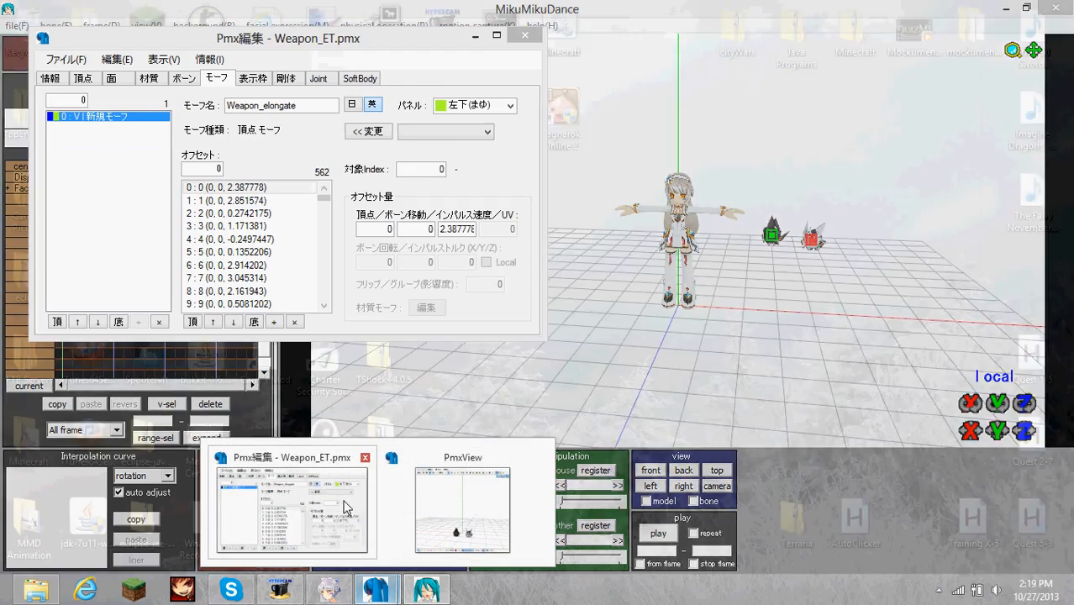
{"action": "left_click", "coordinate": [288, 504]}
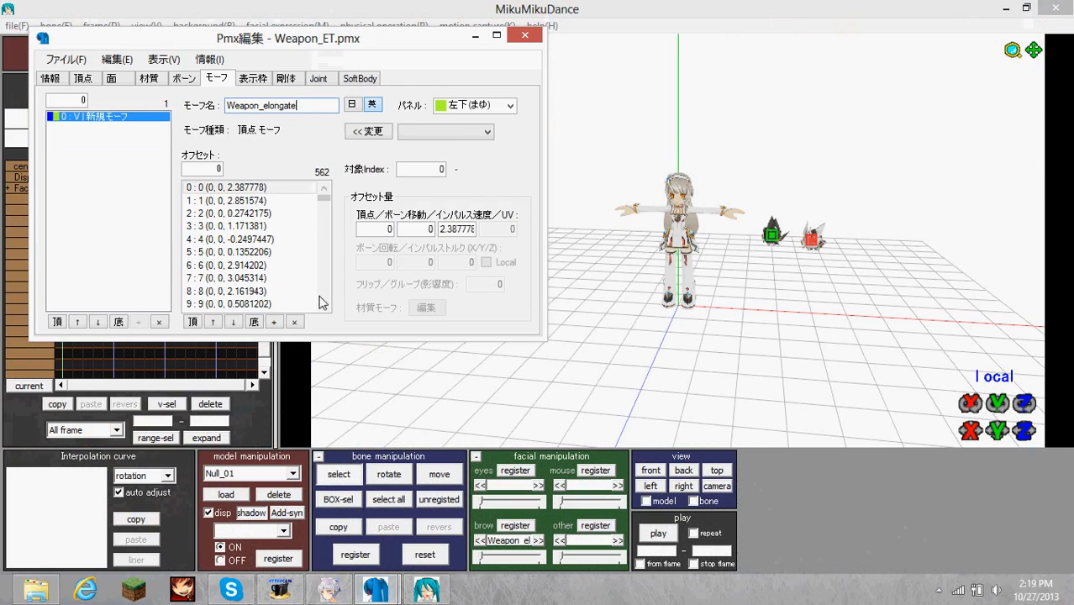
{"action": "left_click", "coordinate": [151, 79]}
{"action": "left_click", "coordinate": [185, 79]}
{"action": "left_click", "coordinate": [97, 126]}
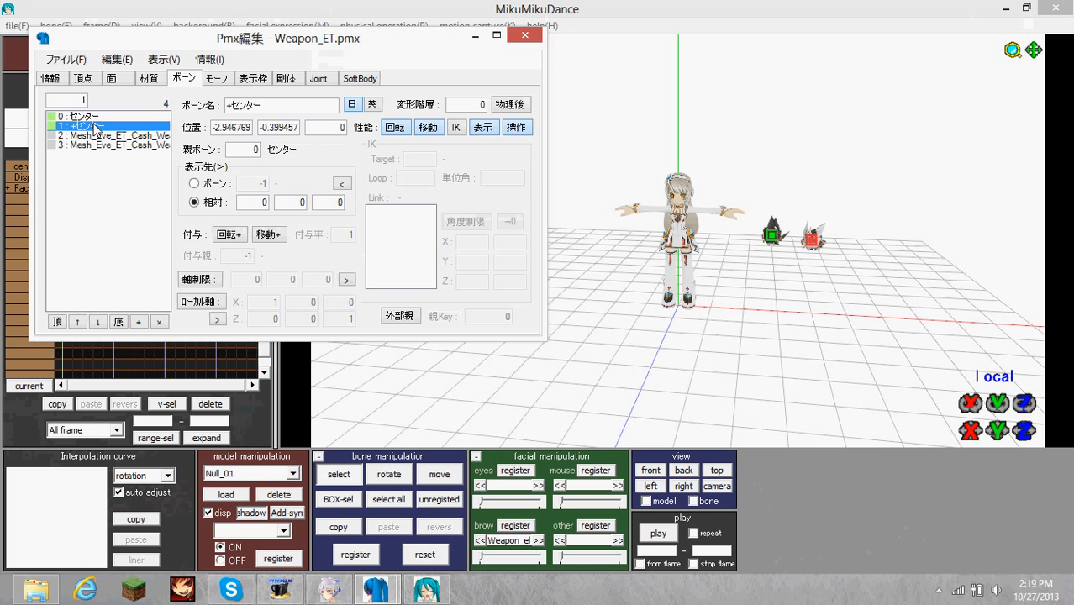
{"action": "left_click", "coordinate": [101, 134]}
{"action": "left_click", "coordinate": [103, 144]}
{"action": "left_click", "coordinate": [102, 137]}
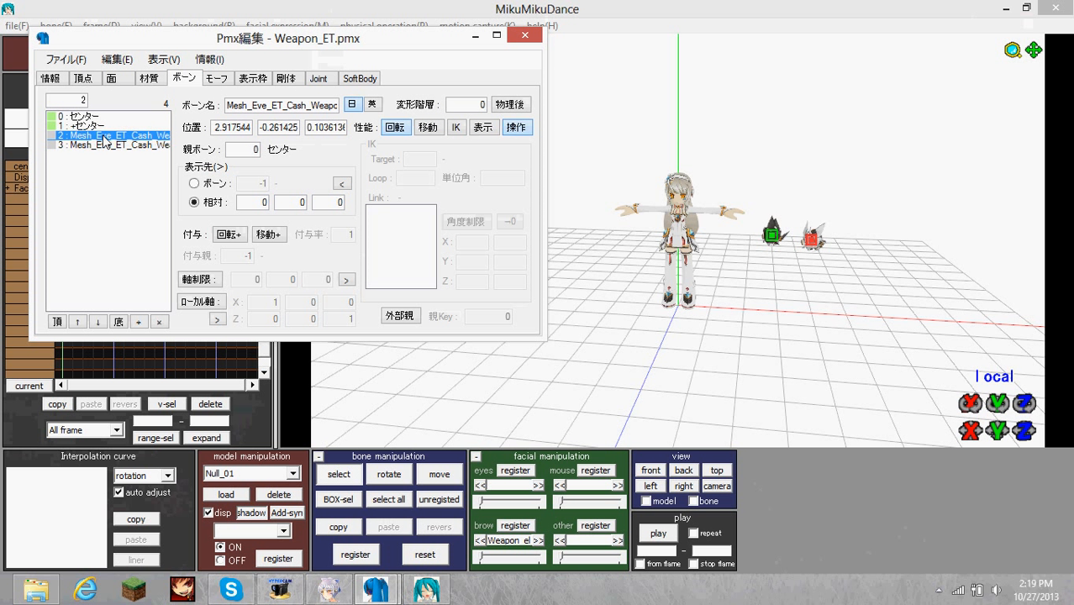
{"action": "left_click", "coordinate": [104, 146]}
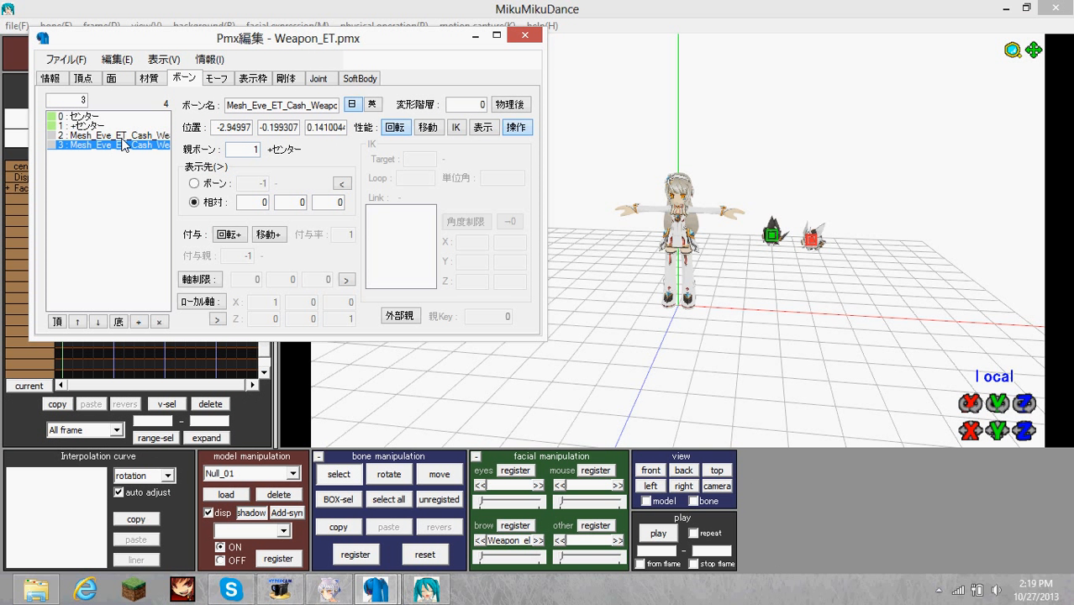
{"action": "left_click", "coordinate": [105, 135]}
{"action": "left_click", "coordinate": [93, 116]}
Set the parent bone of +センター to -1, compare it with センター, and save Weapon_ET.pmx.
{"action": "left_click", "coordinate": [114, 126]}
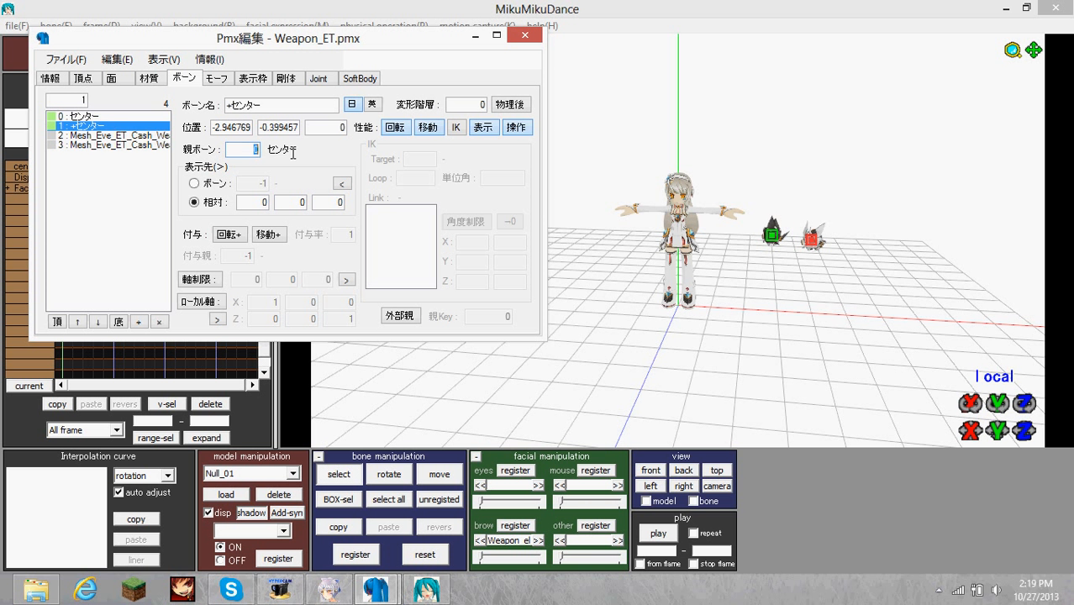
{"action": "key", "text": "BackSpace"}
{"action": "left_click", "coordinate": [141, 137]}
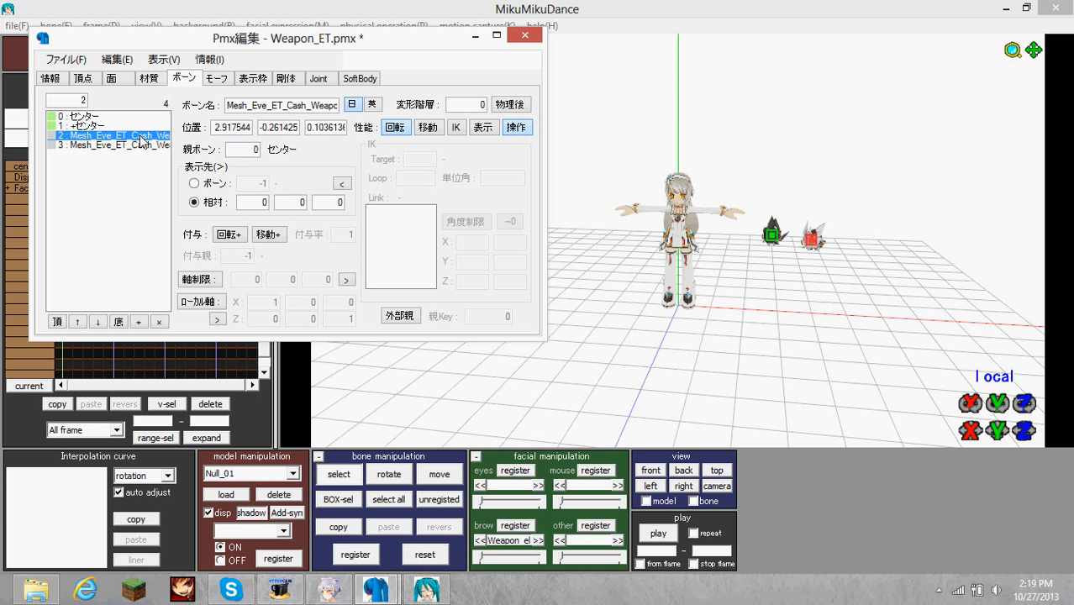
{"action": "left_click", "coordinate": [129, 125]}
{"action": "left_click", "coordinate": [132, 117]}
{"action": "left_click", "coordinate": [127, 125]}
{"action": "left_click", "coordinate": [128, 118]}
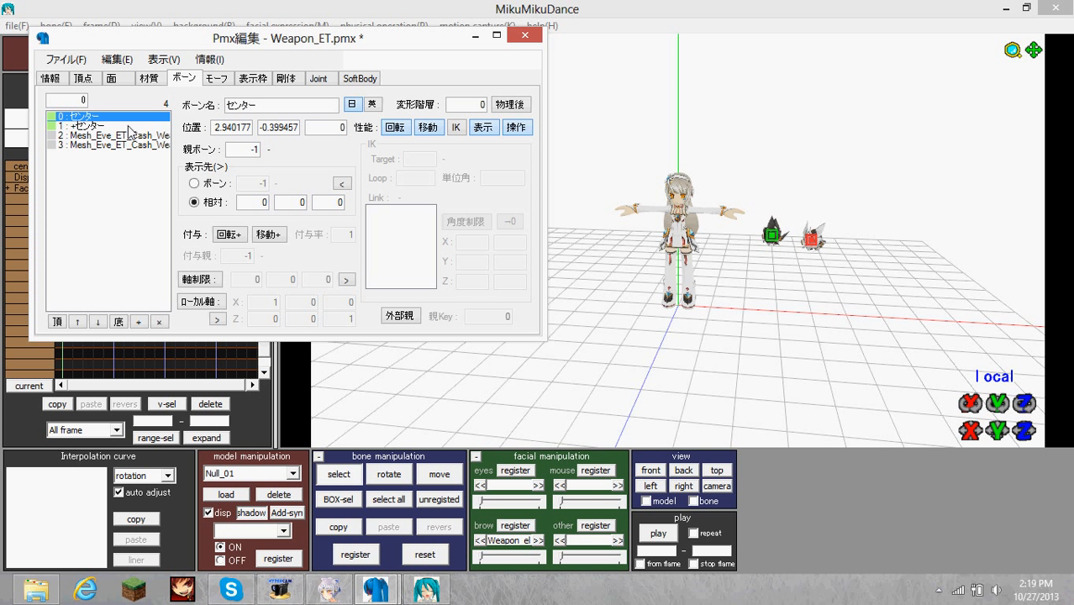
{"action": "left_click", "coordinate": [130, 126]}
{"action": "left_click", "coordinate": [130, 117]}
{"action": "left_click", "coordinate": [131, 126]}
{"action": "left_click", "coordinate": [131, 117]}
{"action": "left_click", "coordinate": [133, 126]}
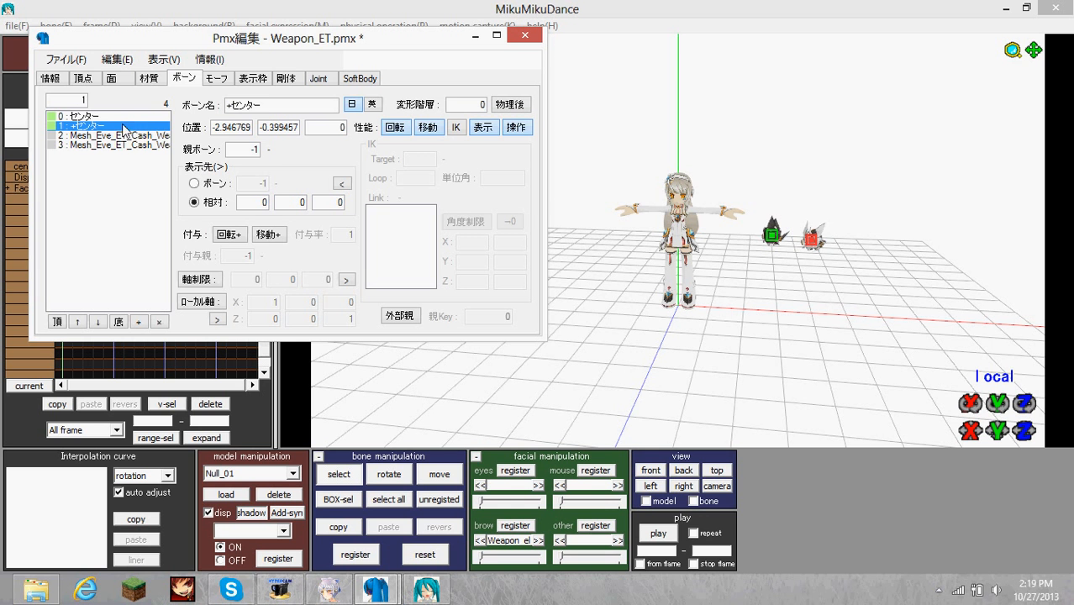
{"action": "left_click", "coordinate": [63, 59]}
{"action": "left_click", "coordinate": [126, 135]}
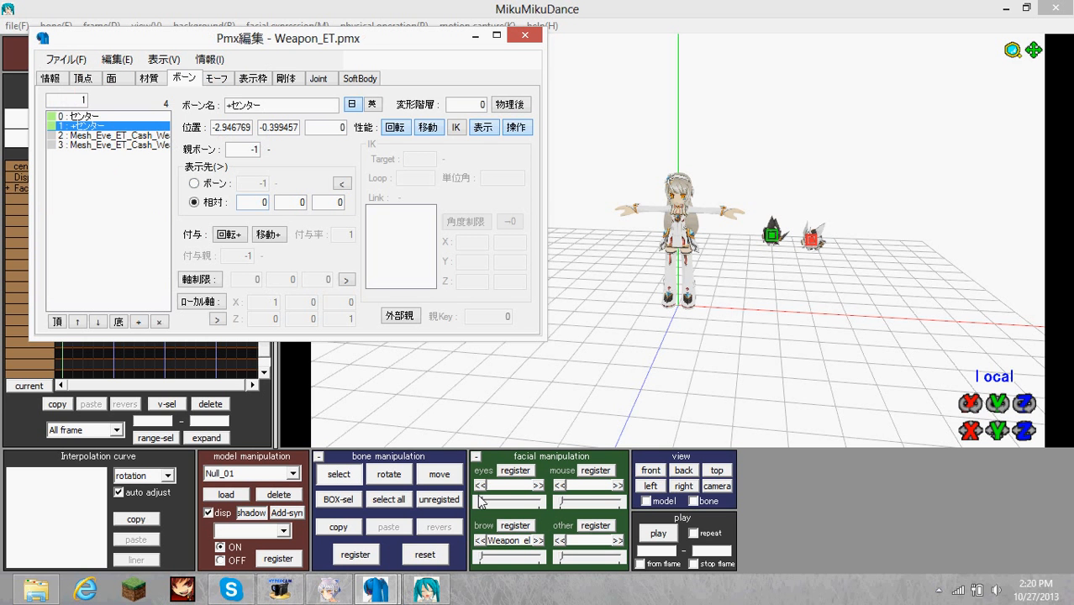
Delete the loaded weapon model in MikuMikuDance and load Weapon_ET.pmx again from the Tutorials folder.
{"action": "left_click", "coordinate": [286, 493]}
{"action": "left_click", "coordinate": [547, 367]}
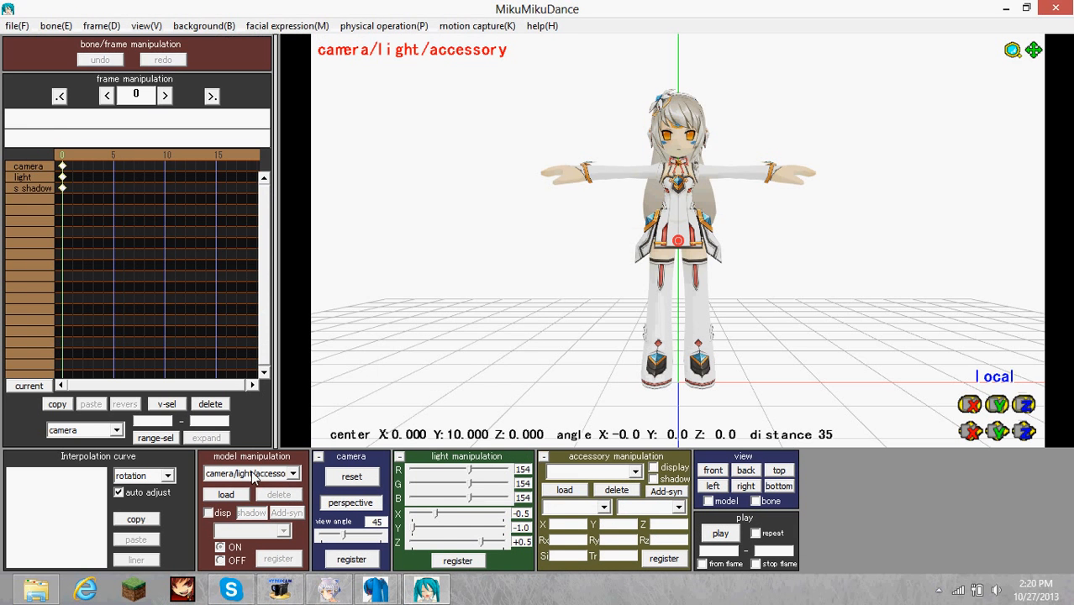
{"action": "left_click", "coordinate": [226, 494]}
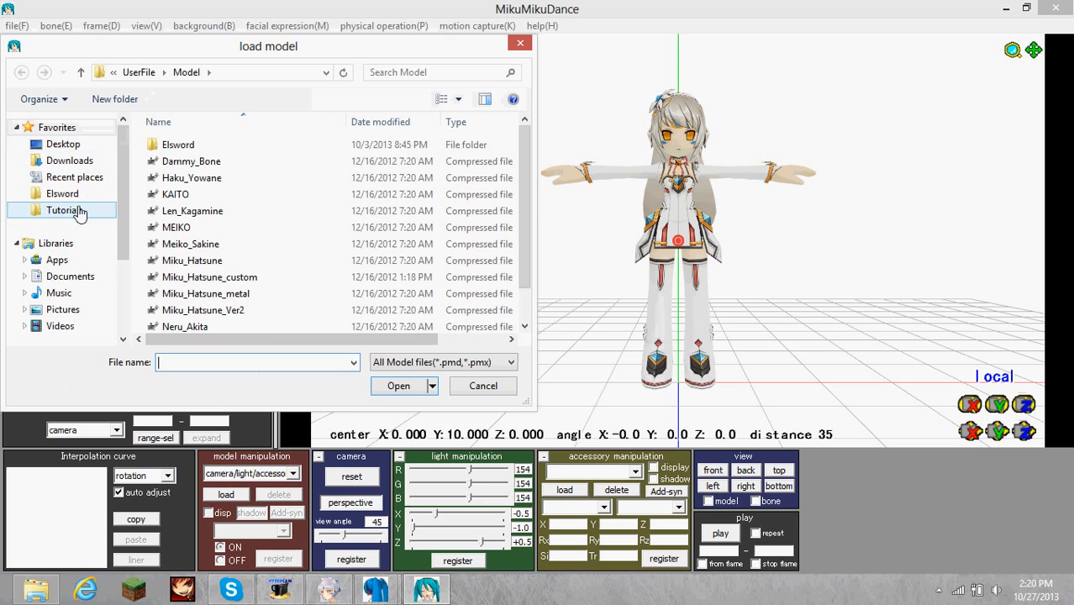
{"action": "left_click", "coordinate": [67, 210]}
{"action": "double_click", "coordinate": [199, 327]}
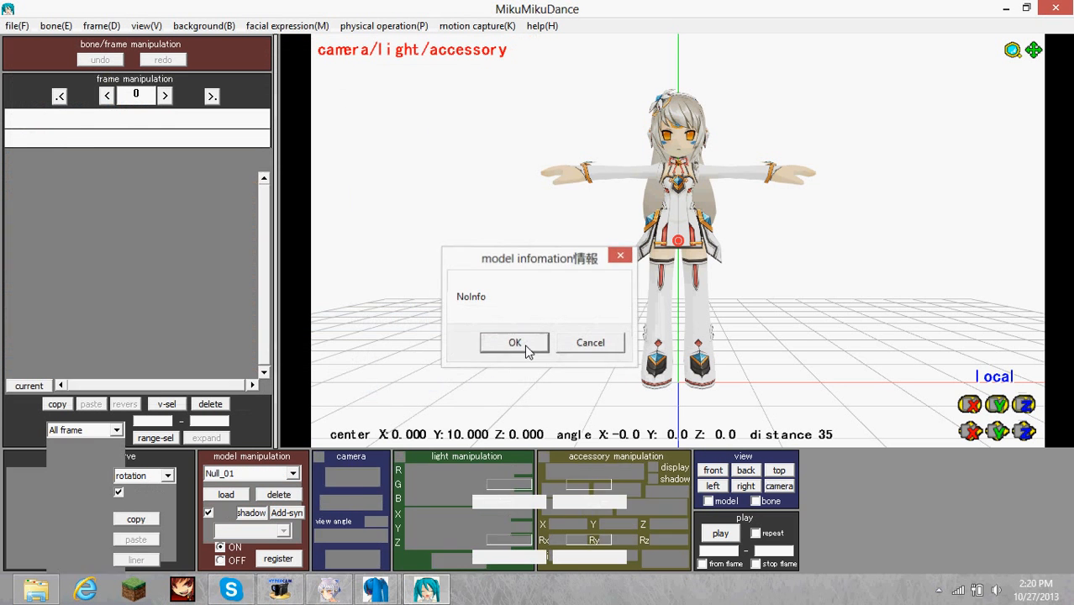
{"action": "left_click", "coordinate": [515, 342]}
Test both center bones by raising them from Eve's feet, and check from the side which weapon part follows each.
{"action": "right_click_drag", "start_coordinate": [761, 350], "coordinate": [751, 348]}
{"action": "left_click_drag", "start_coordinate": [994, 432], "coordinate": [994, 219]}
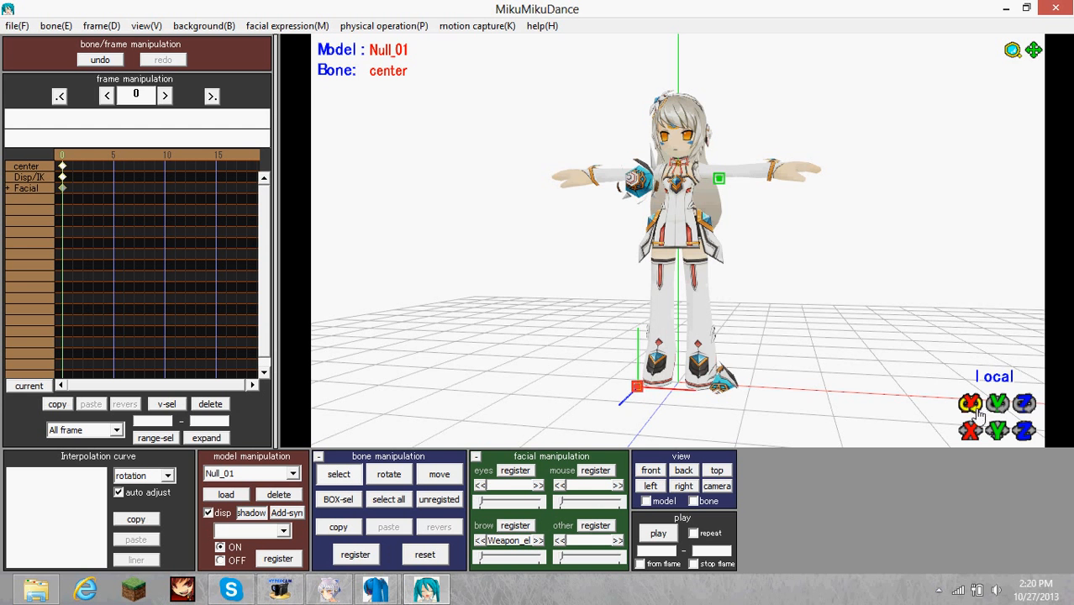
{"action": "left_click_drag", "start_coordinate": [995, 431], "coordinate": [995, 280]}
{"action": "right_click_drag", "start_coordinate": [908, 337], "coordinate": [821, 344]}
In PmxEditor, set the parent bone of mesh bone 2 to 1 and of mesh bone 3 to 0, and save Weapon_ET.pmx.
{"action": "mouse_move", "coordinate": [376, 589]}
{"action": "left_click", "coordinate": [296, 494]}
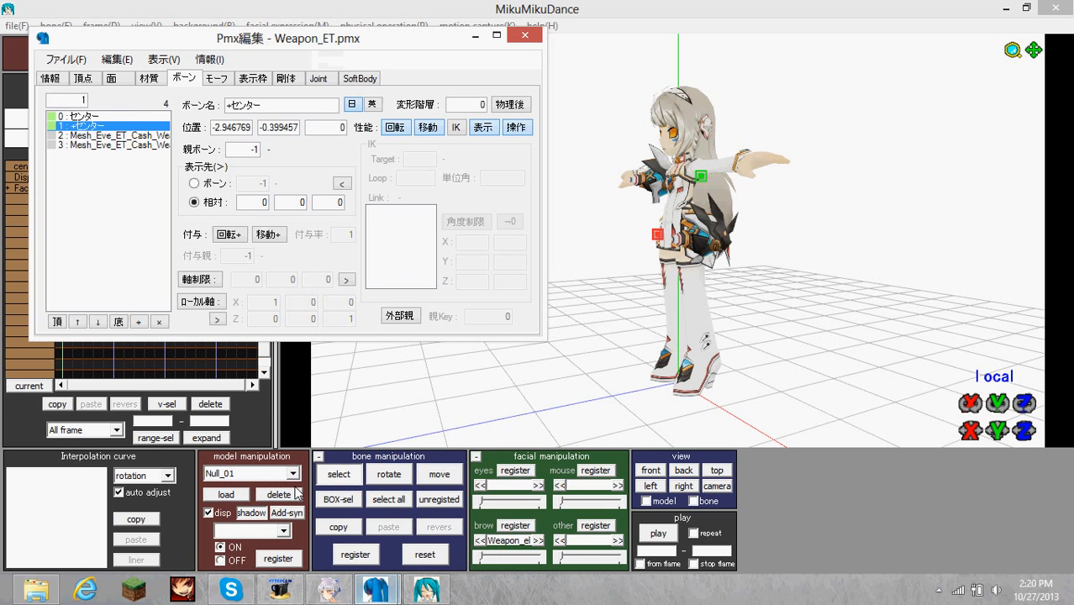
{"action": "left_click", "coordinate": [109, 135]}
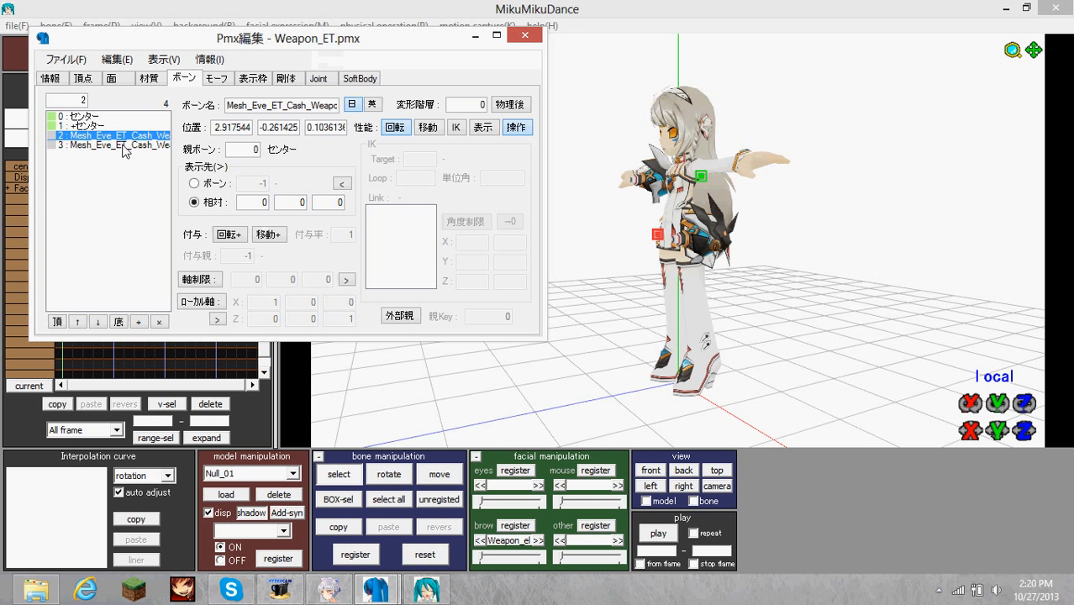
{"action": "left_click", "coordinate": [124, 146]}
{"action": "left_click", "coordinate": [135, 136]}
{"action": "left_click_drag", "start_coordinate": [258, 150], "coordinate": [210, 153]}
{"action": "type", "text": "1"}
{"action": "left_click", "coordinate": [133, 145]}
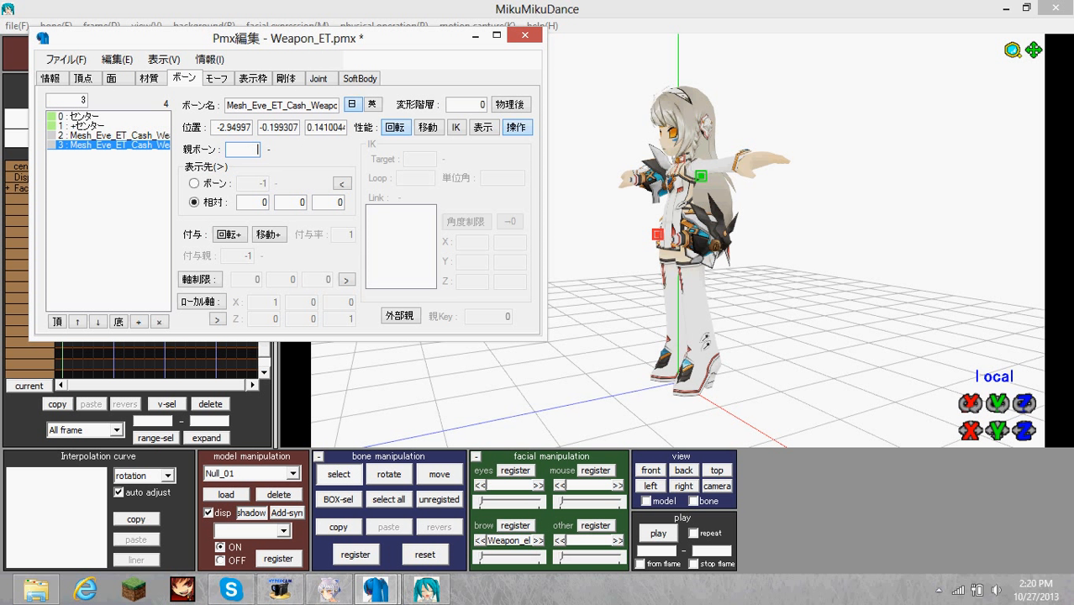
{"action": "left_click", "coordinate": [72, 59]}
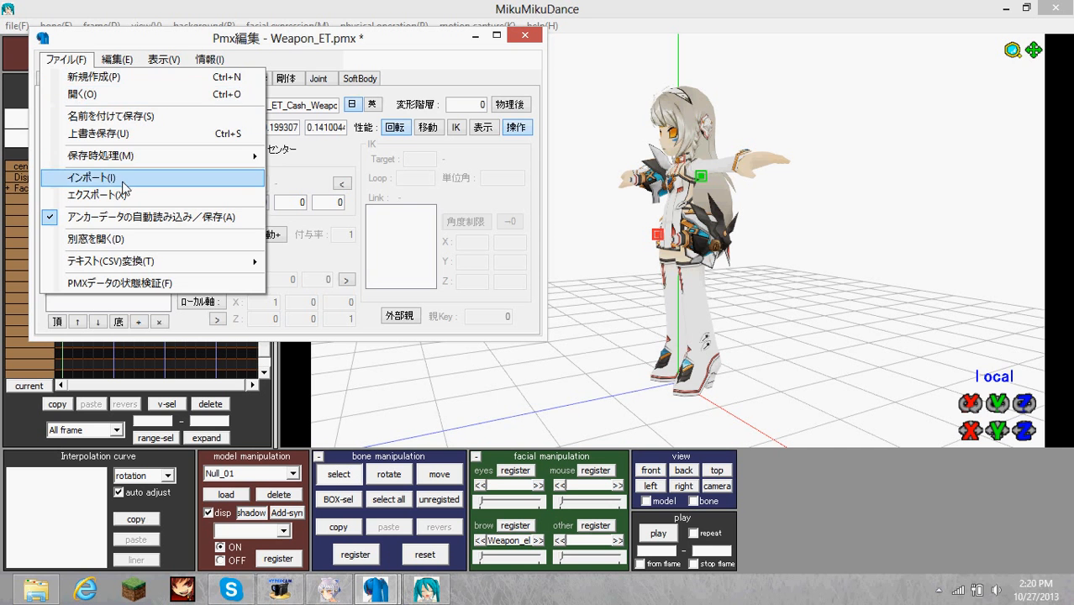
{"action": "left_click", "coordinate": [125, 136]}
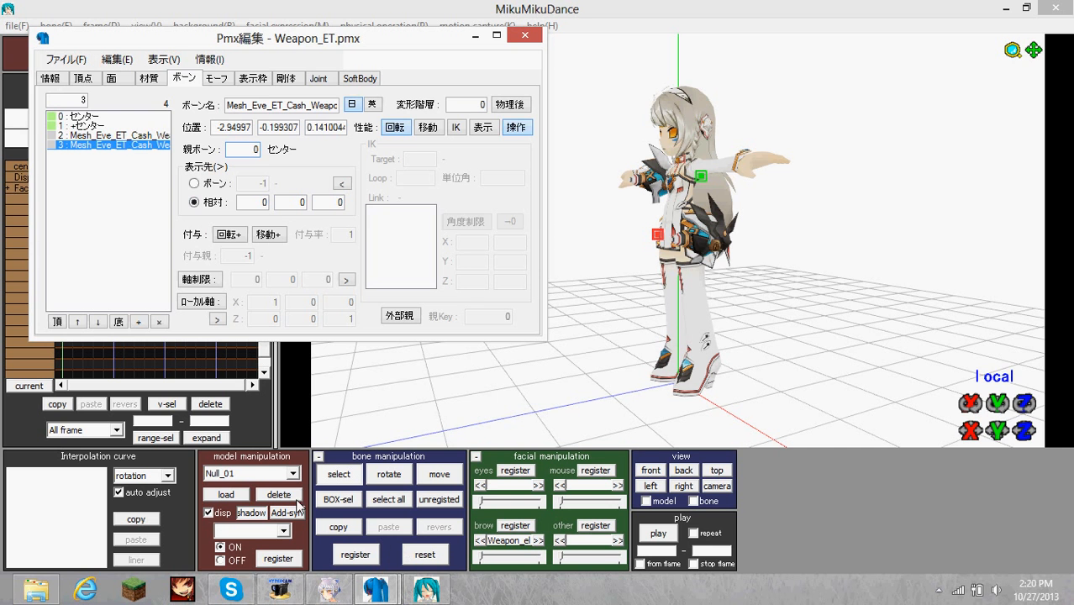
Replace the weapon model in MikuMikuDance by deleting it and loading the edited Weapon_ET.pmx from the Tutorials folder.
{"action": "left_click", "coordinate": [278, 494]}
{"action": "left_click", "coordinate": [546, 365]}
{"action": "left_click", "coordinate": [227, 495]}
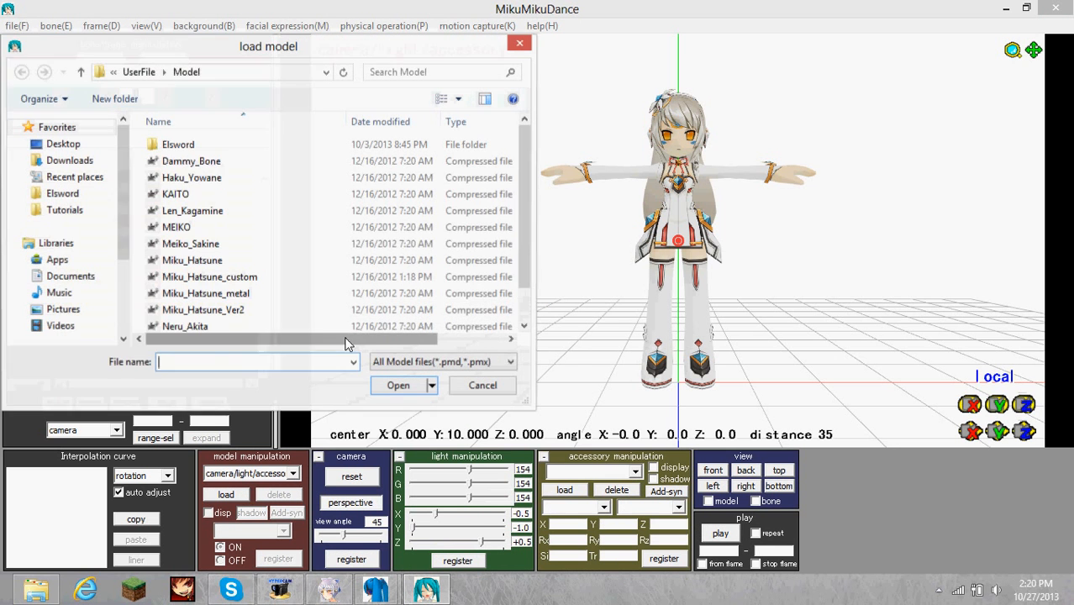
{"action": "left_click", "coordinate": [190, 146]}
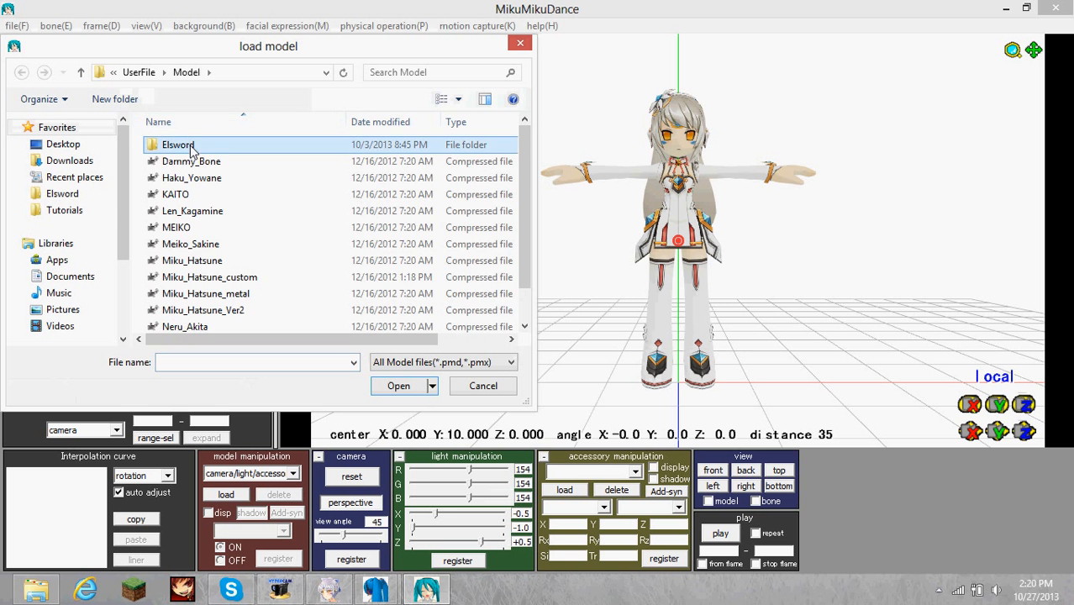
{"action": "double_click", "coordinate": [191, 148]}
{"action": "double_click", "coordinate": [187, 157]}
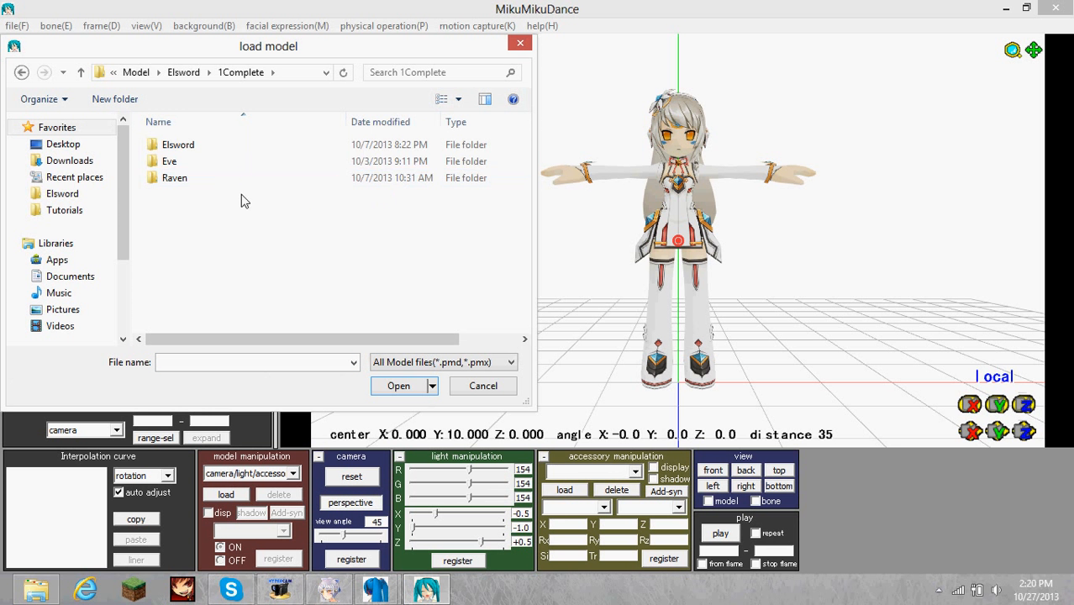
{"action": "left_click", "coordinate": [56, 217]}
{"action": "double_click", "coordinate": [246, 326]}
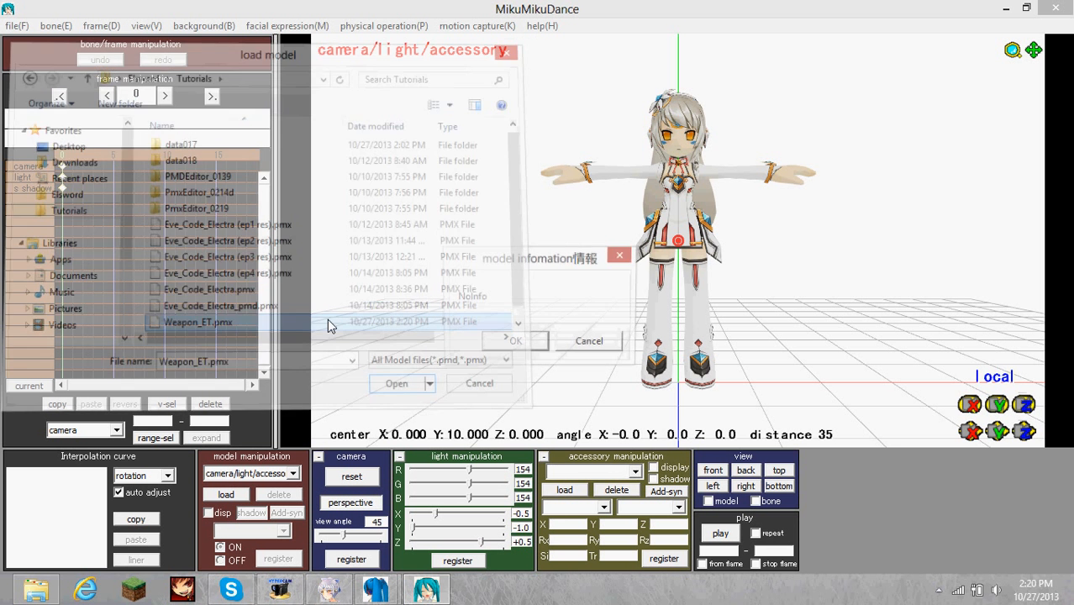
{"action": "left_click", "coordinate": [513, 341]}
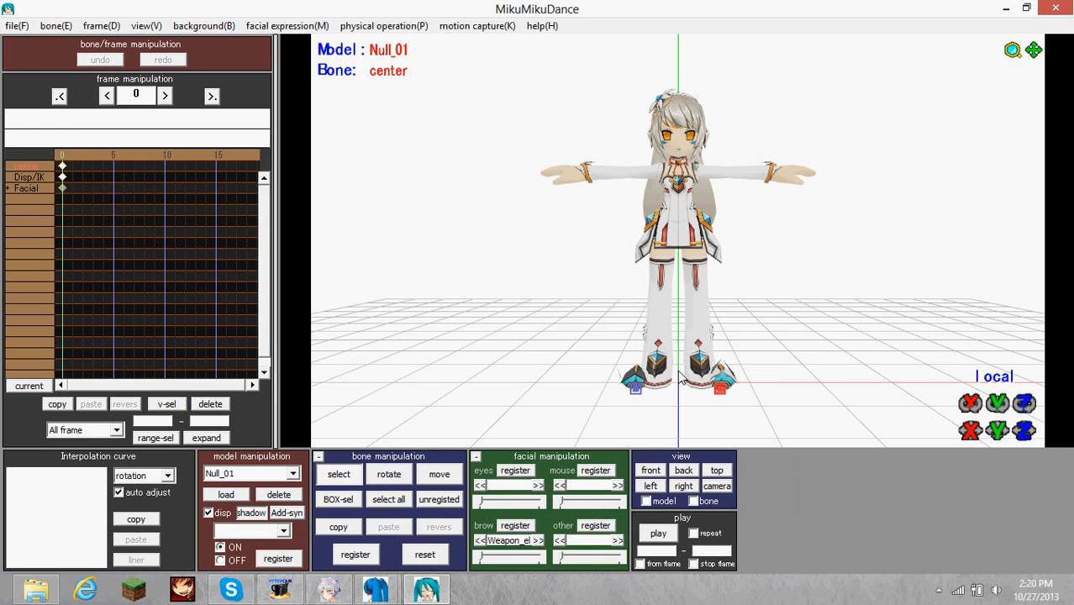
Raise the weapon part beside Eve's left foot with its center bone, turn it, and move it out below her left hand.
{"action": "left_click_drag", "start_coordinate": [998, 429], "coordinate": [992, 417]}
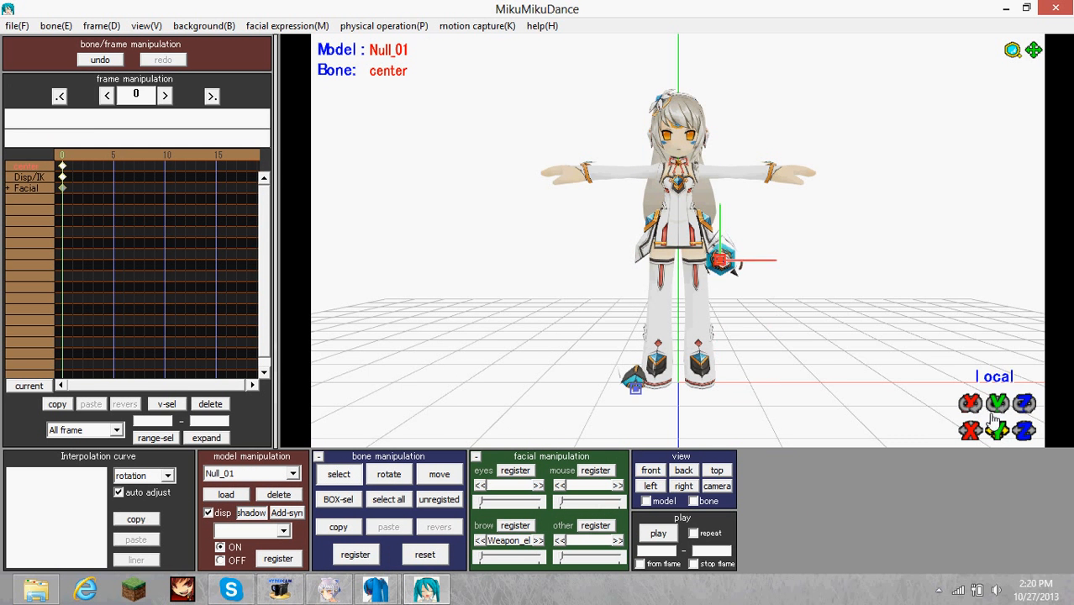
{"action": "right_click_drag", "start_coordinate": [990, 415], "coordinate": [967, 411]}
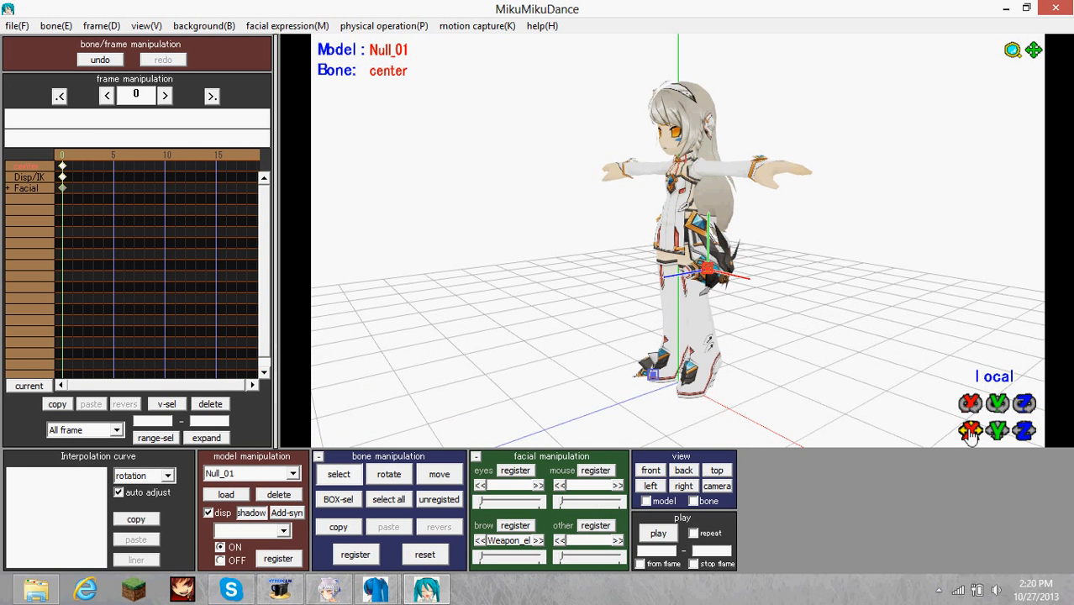
{"action": "mouse_move", "coordinate": [971, 430]}
{"action": "left_mouse_down"}
{"action": "mouse_move", "coordinate": [998, 423]}
{"action": "mouse_move", "coordinate": [998, 307]}
{"action": "left_mouse_up"}
{"action": "right_click_drag", "start_coordinate": [666, 420], "coordinate": [734, 431]}
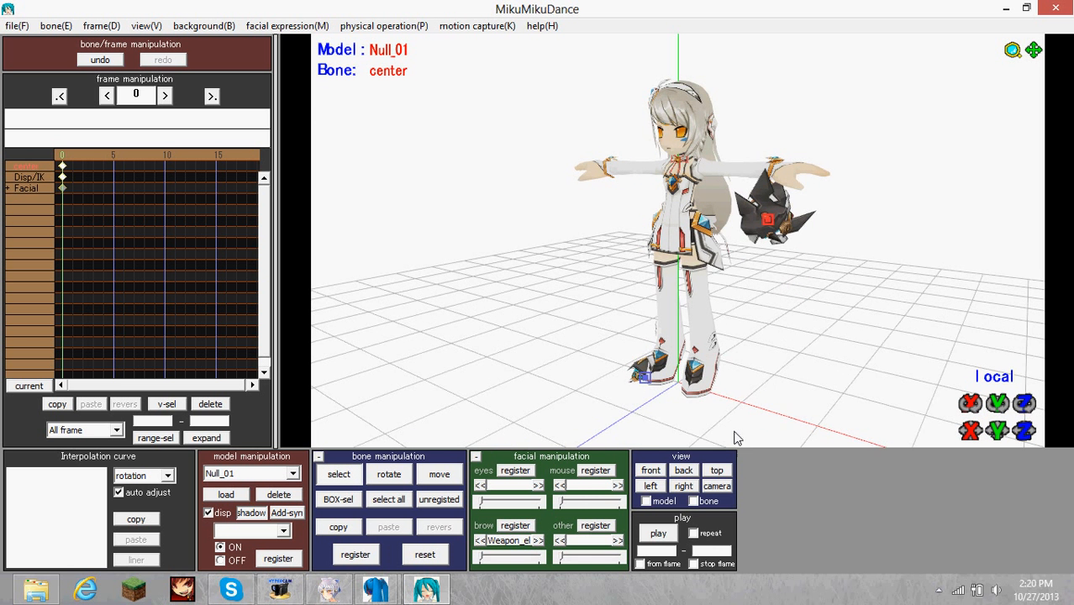
Select and register the other weapon part's center bone, and position that part below Eve's right hand, turned to match the first.
{"action": "right_click_drag", "start_coordinate": [600, 441], "coordinate": [649, 389]}
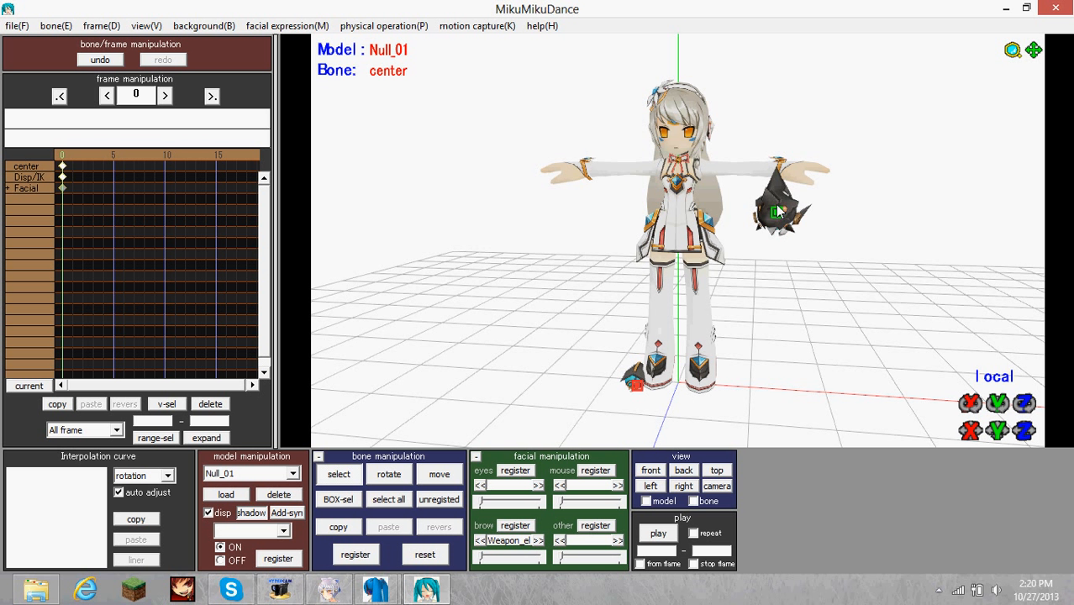
{"action": "key", "text": "Return"}
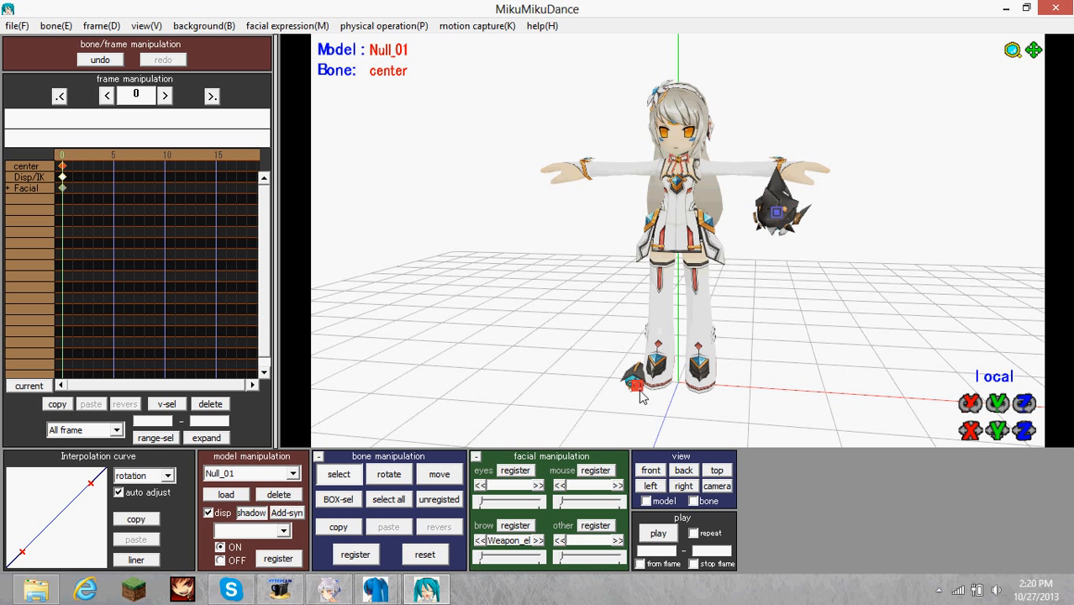
{"action": "left_click_drag", "start_coordinate": [998, 430], "coordinate": [971, 446]}
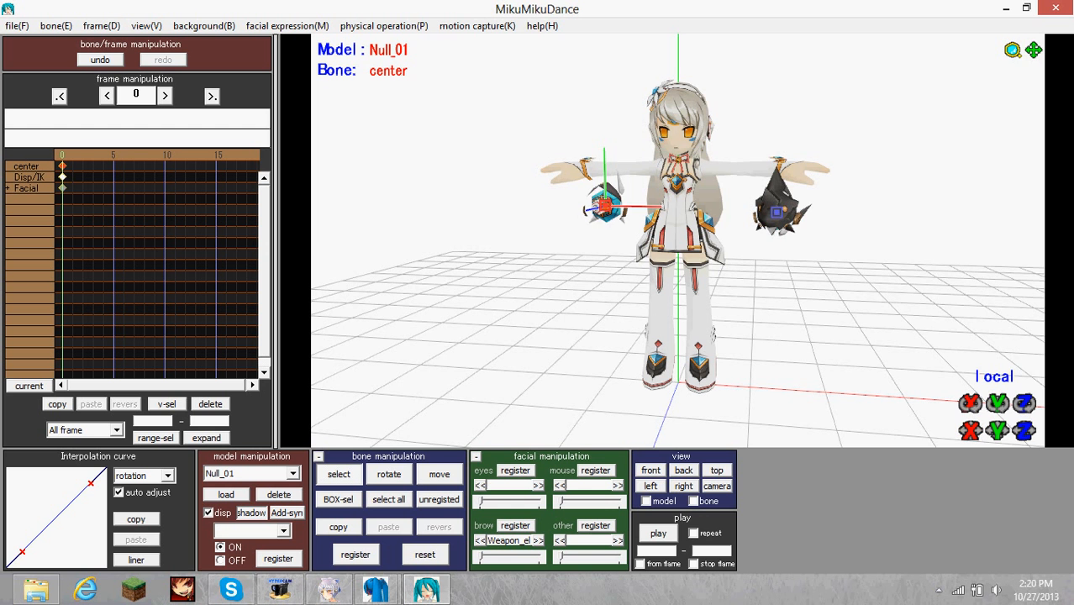
{"action": "left_click_drag", "start_coordinate": [998, 404], "coordinate": [998, 327]}
Test the Weapon_elongate morph by raising it to its maximum and back to zero, checking both weapon parts from several angles.
{"action": "right_click_drag", "start_coordinate": [794, 343], "coordinate": [723, 395]}
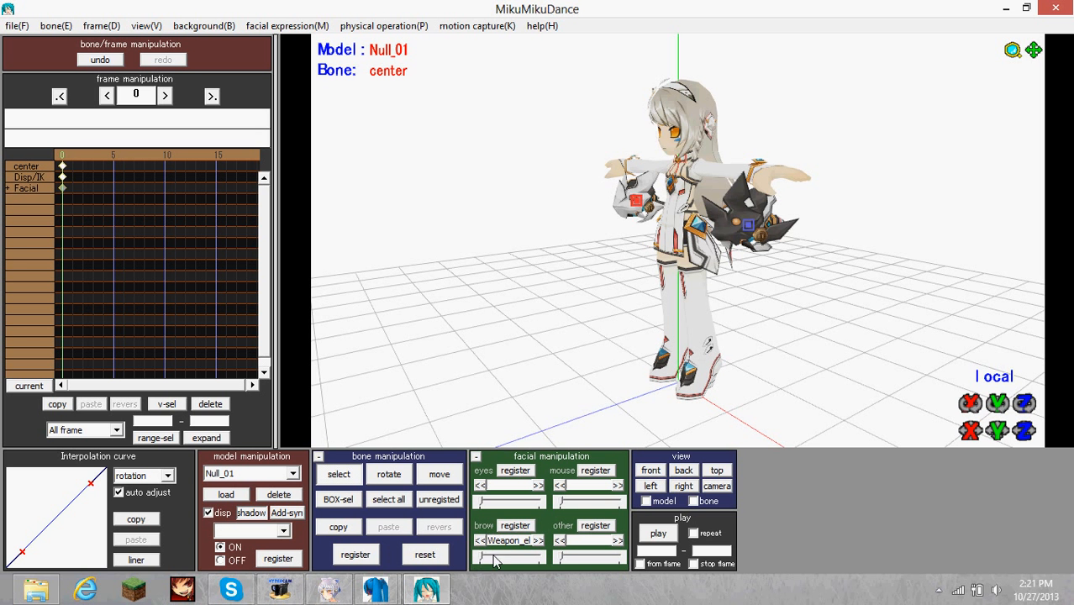
{"action": "left_click_drag", "start_coordinate": [482, 562], "coordinate": [543, 552]}
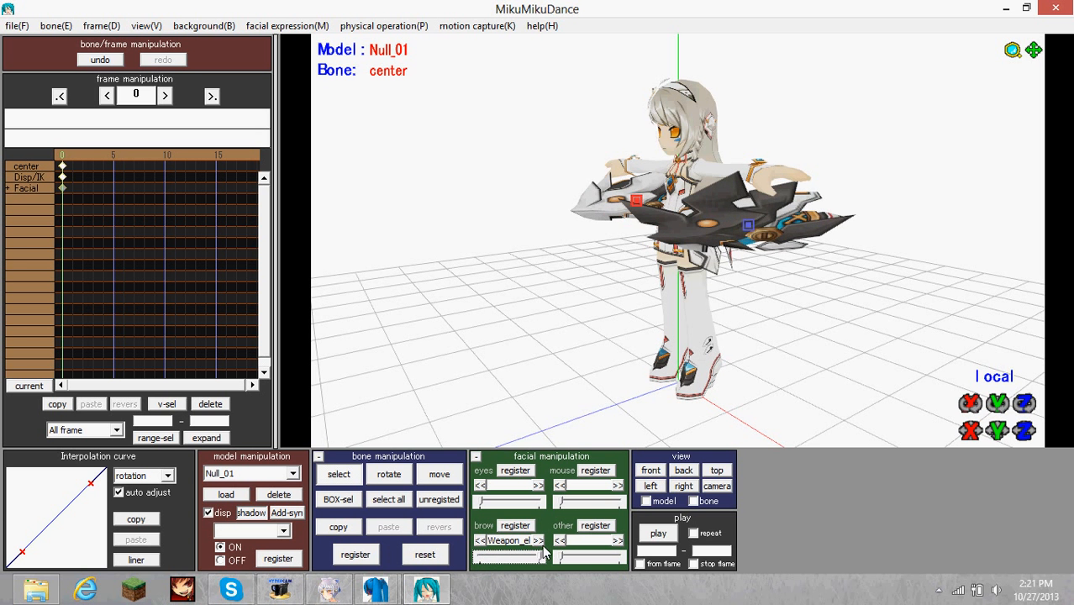
{"action": "mouse_move", "coordinate": [727, 219]}
{"action": "right_mouse_down"}
{"action": "mouse_move", "coordinate": [523, 212]}
{"action": "mouse_move", "coordinate": [774, 210]}
{"action": "mouse_move", "coordinate": [607, 205]}
{"action": "mouse_move", "coordinate": [733, 214]}
{"action": "right_mouse_up"}
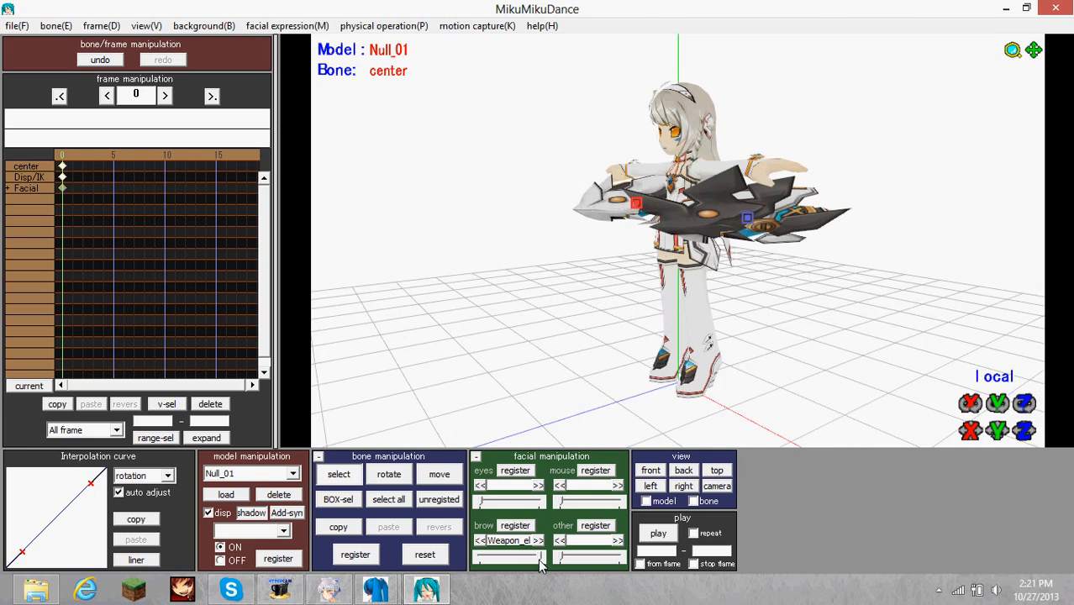
{"action": "left_click_drag", "start_coordinate": [539, 558], "coordinate": [311, 538]}
{"action": "right_click_drag", "start_coordinate": [608, 286], "coordinate": [632, 290]}
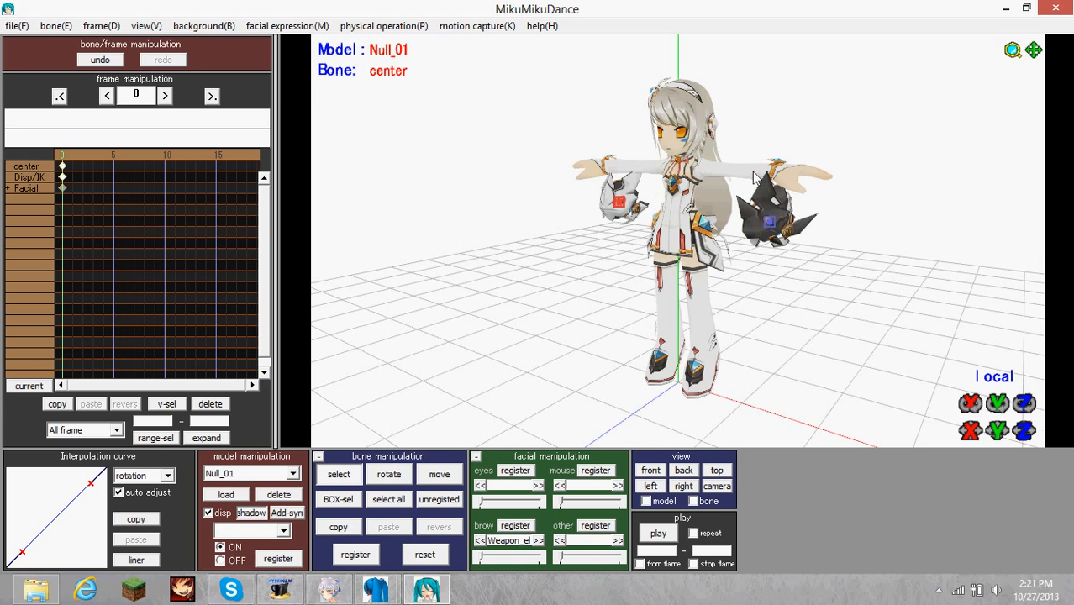
{"action": "mouse_move", "coordinate": [754, 177]}
{"action": "right_mouse_down"}
{"action": "mouse_move", "coordinate": [849, 181]}
{"action": "mouse_move", "coordinate": [768, 169]}
{"action": "right_mouse_up"}
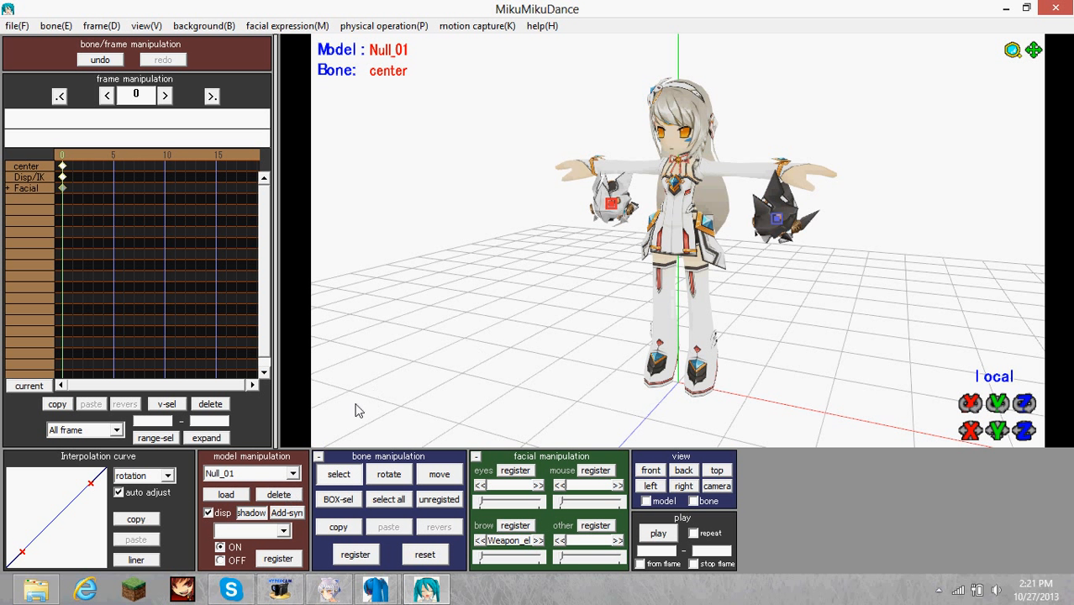
Switch to PmxEditor and look through the info, vertex, face, material, rigid body, display frame and morph settings of Weapon_ET.pmx.
{"action": "left_click", "coordinate": [282, 474]}
{"action": "left_click", "coordinate": [252, 515]}
{"action": "left_click", "coordinate": [380, 592]}
{"action": "left_click", "coordinate": [254, 502]}
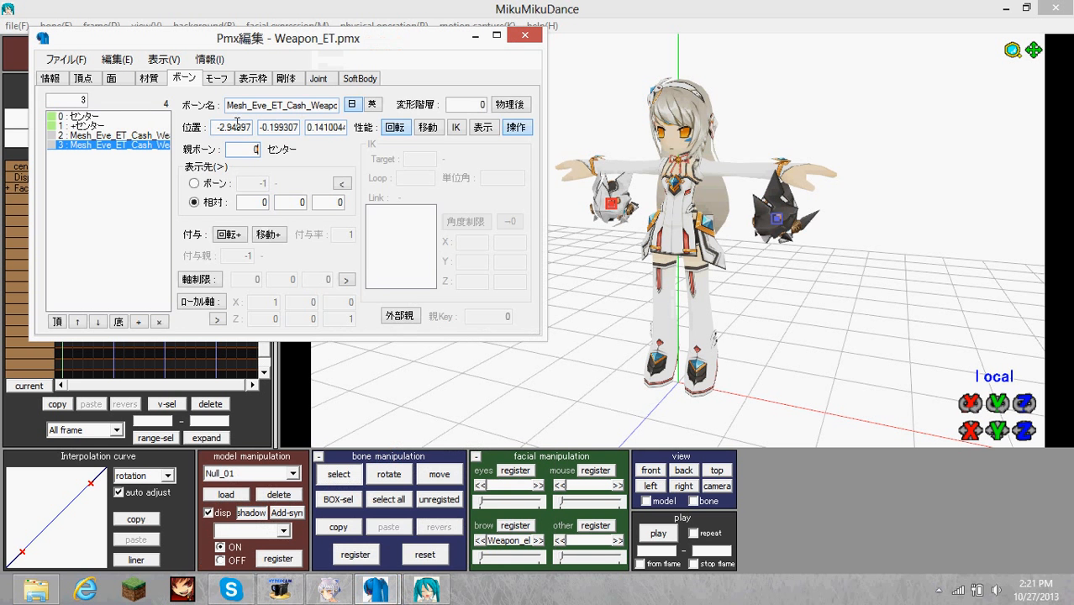
{"action": "left_click", "coordinate": [51, 78]}
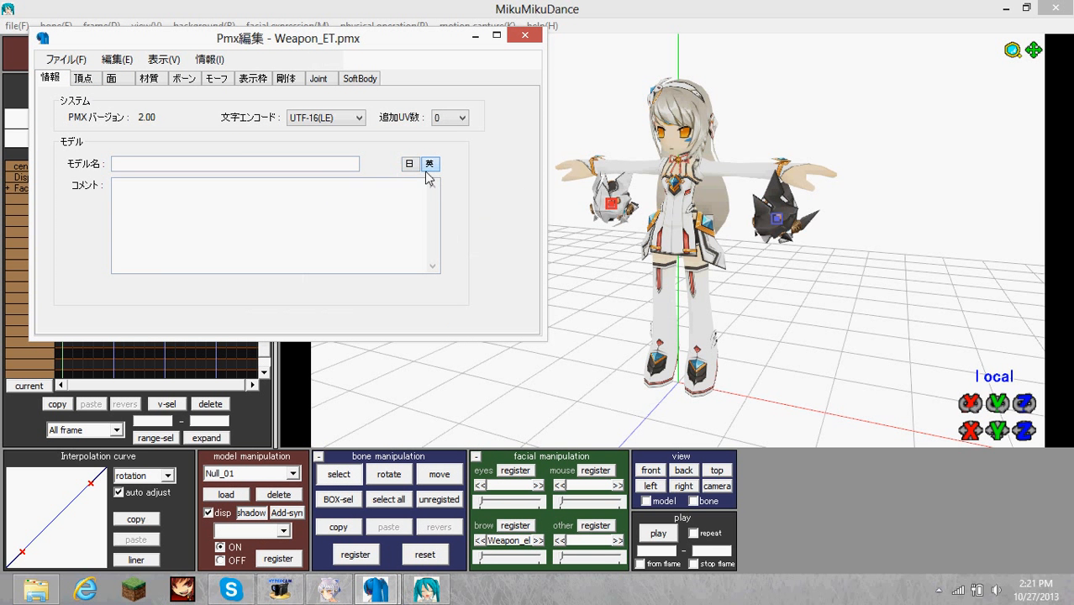
{"action": "left_click", "coordinate": [85, 80]}
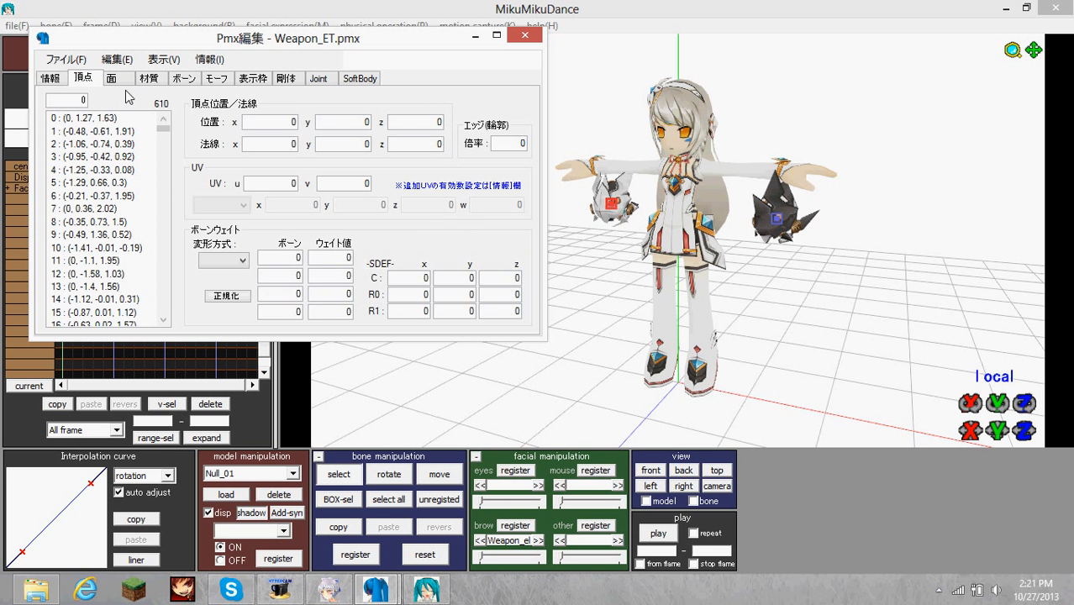
{"action": "left_click", "coordinate": [113, 80]}
{"action": "left_click", "coordinate": [150, 79]}
{"action": "left_click", "coordinate": [287, 80]}
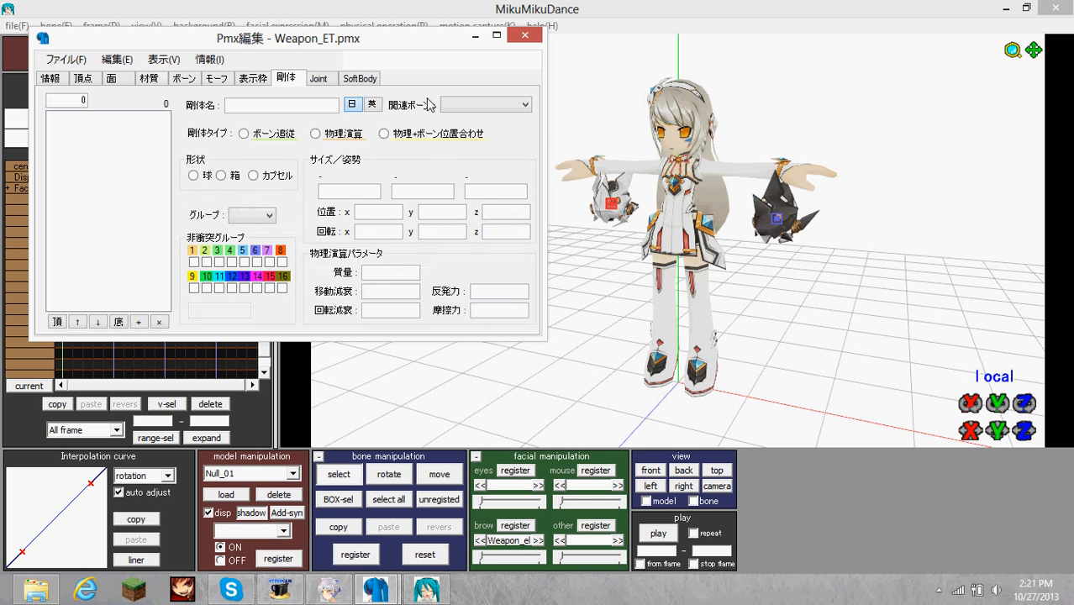
{"action": "left_click", "coordinate": [255, 80]}
{"action": "left_click", "coordinate": [234, 82]}
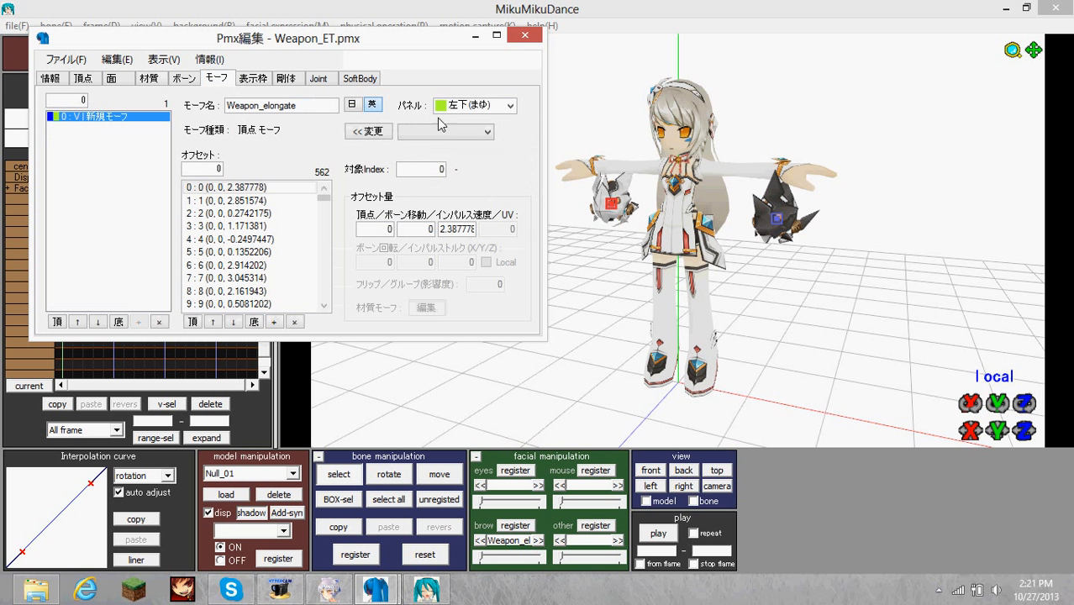
Review the panel choices for the Weapon_elongate morph, assign it to 左下(まゆ), and save Weapon_ET.pmx.
{"action": "left_click", "coordinate": [470, 105]}
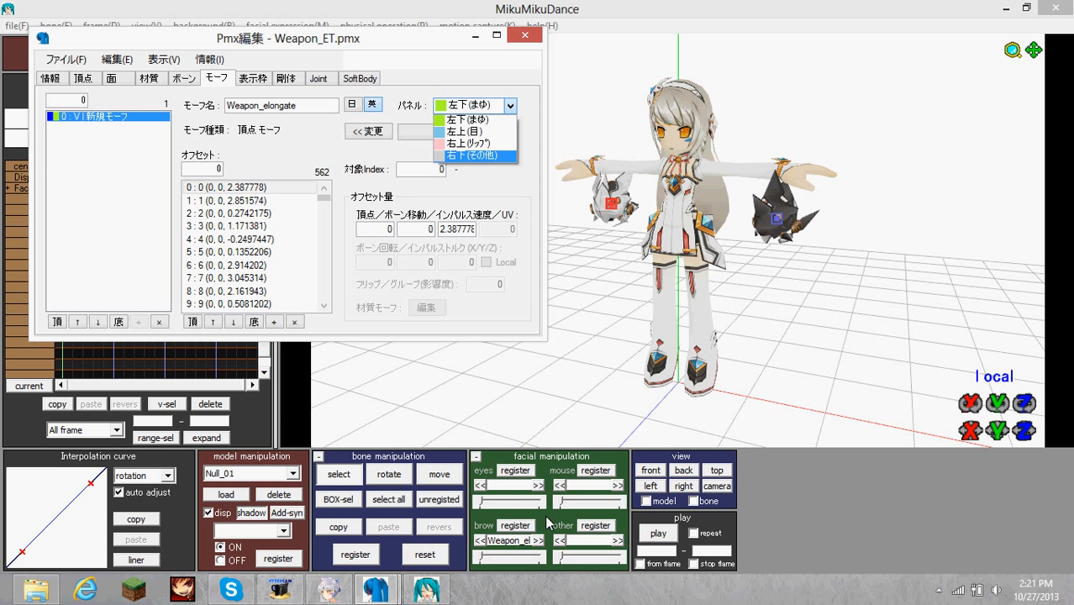
{"action": "left_click", "coordinate": [496, 121]}
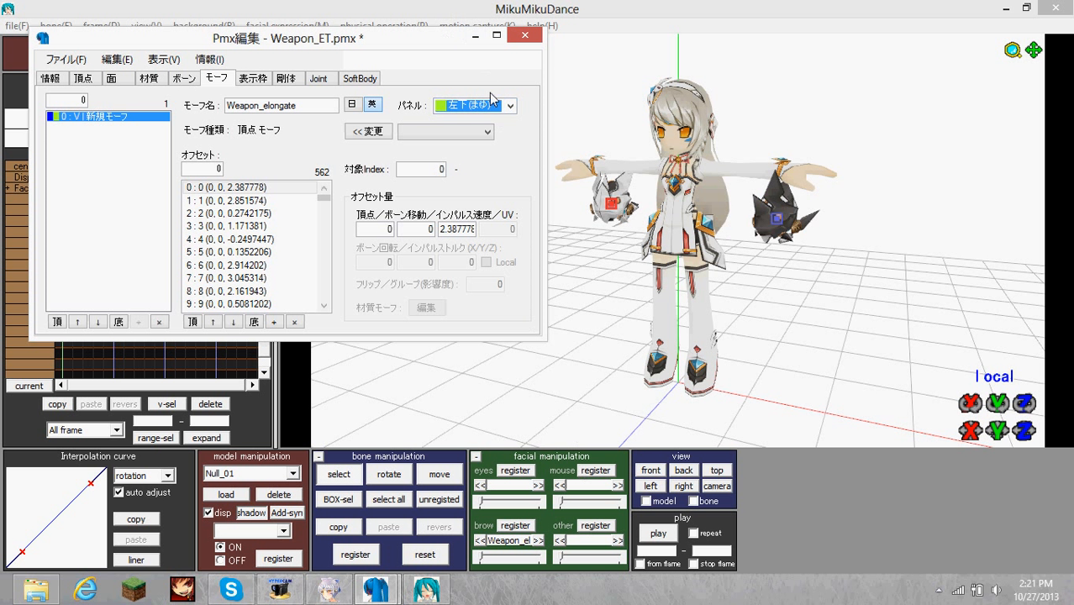
{"action": "left_click", "coordinate": [494, 102]}
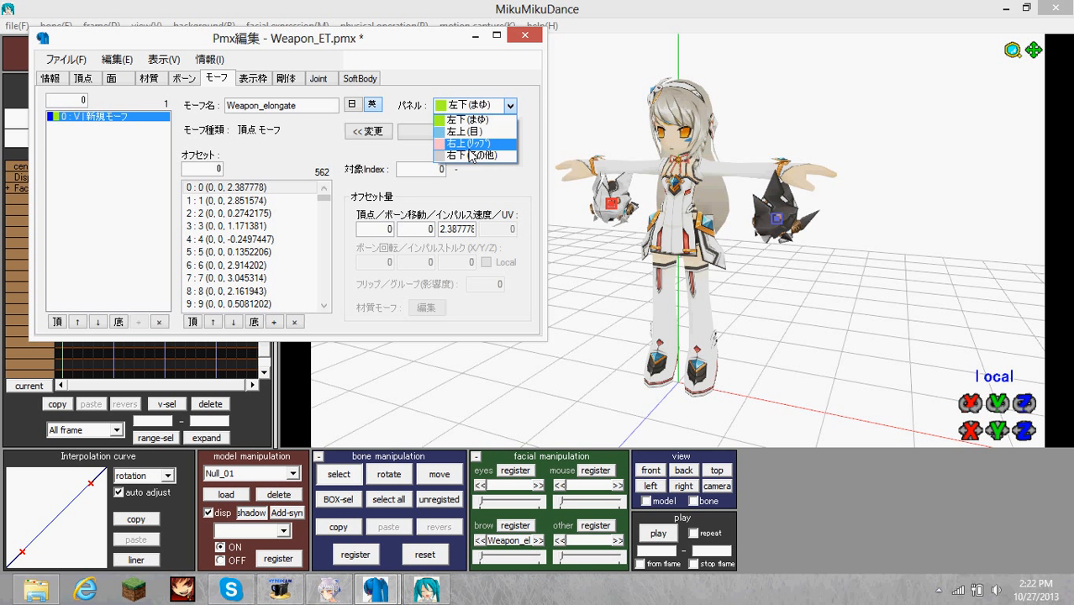
{"action": "left_click", "coordinate": [318, 162]}
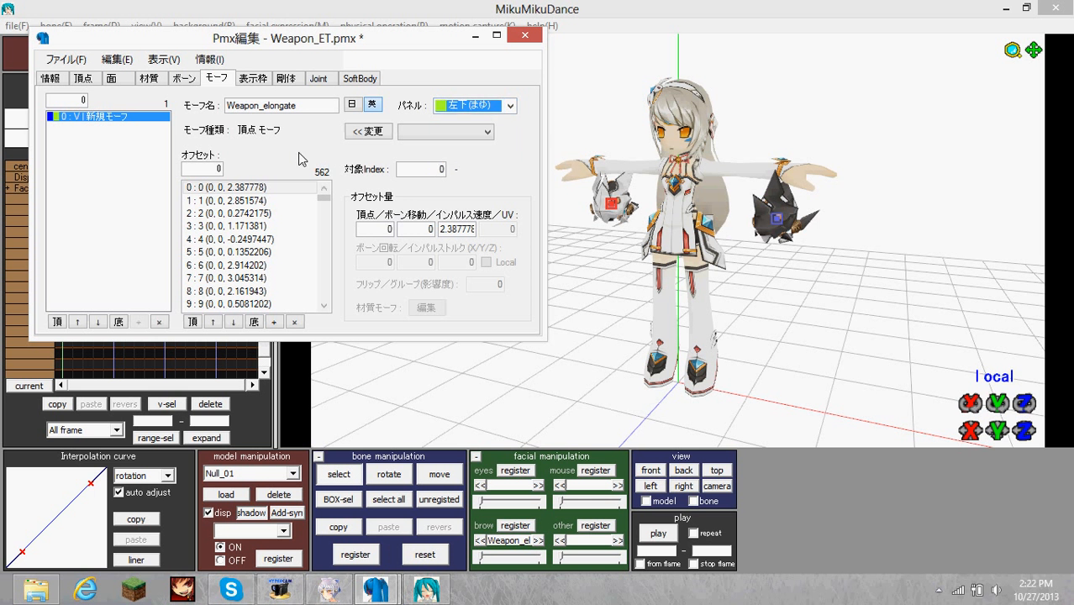
{"action": "left_click", "coordinate": [411, 134]}
{"action": "left_click", "coordinate": [289, 156]}
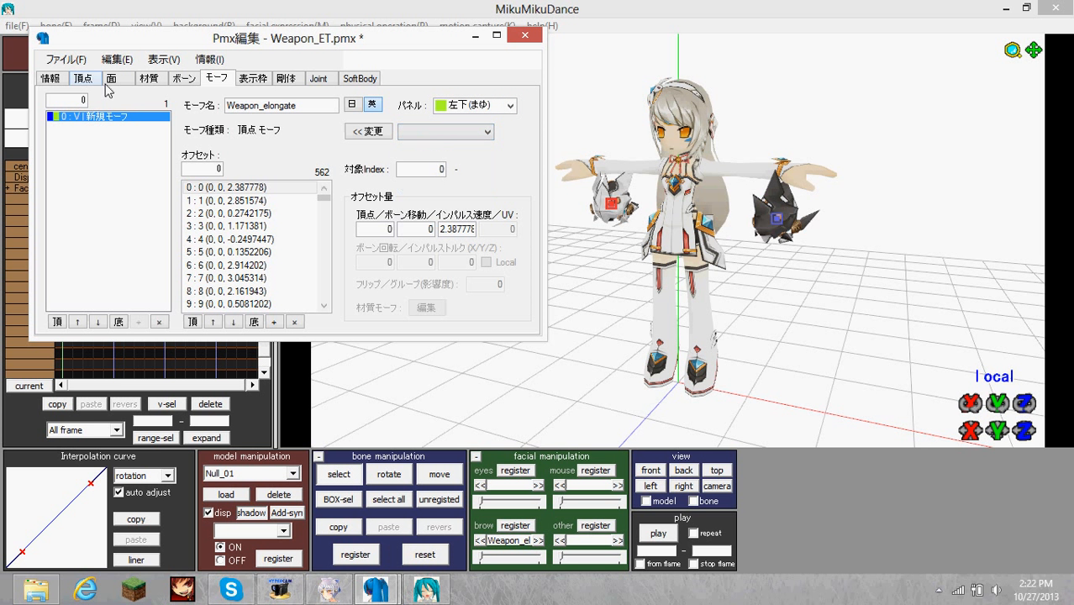
{"action": "left_click", "coordinate": [65, 59]}
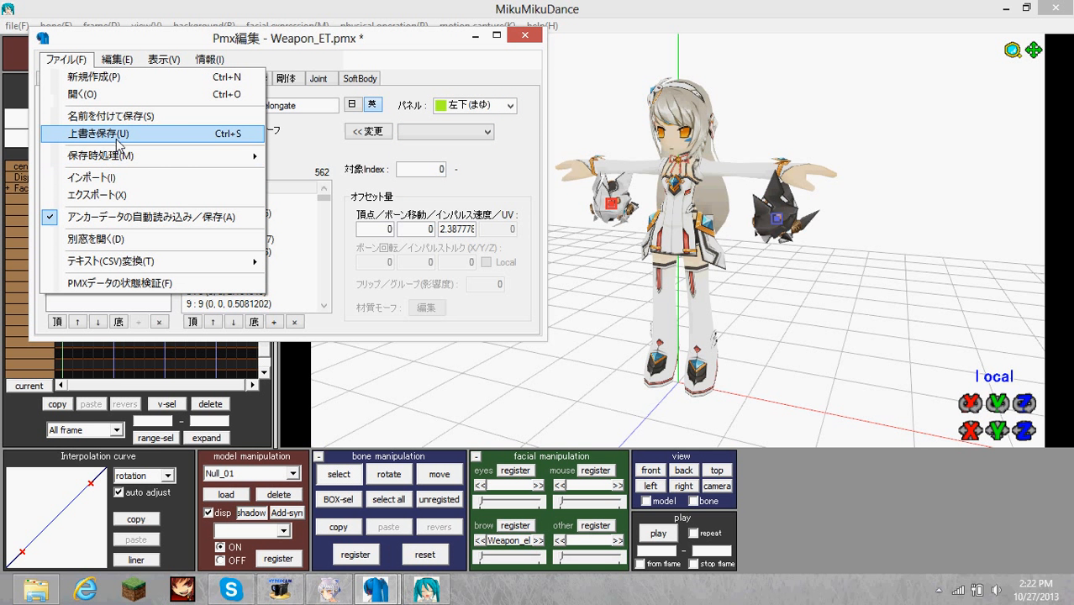
{"action": "left_click", "coordinate": [116, 135]}
Switch back to MikuMikuDance and check Eve with both weapon parts from another angle.
{"action": "left_click", "coordinate": [661, 8]}
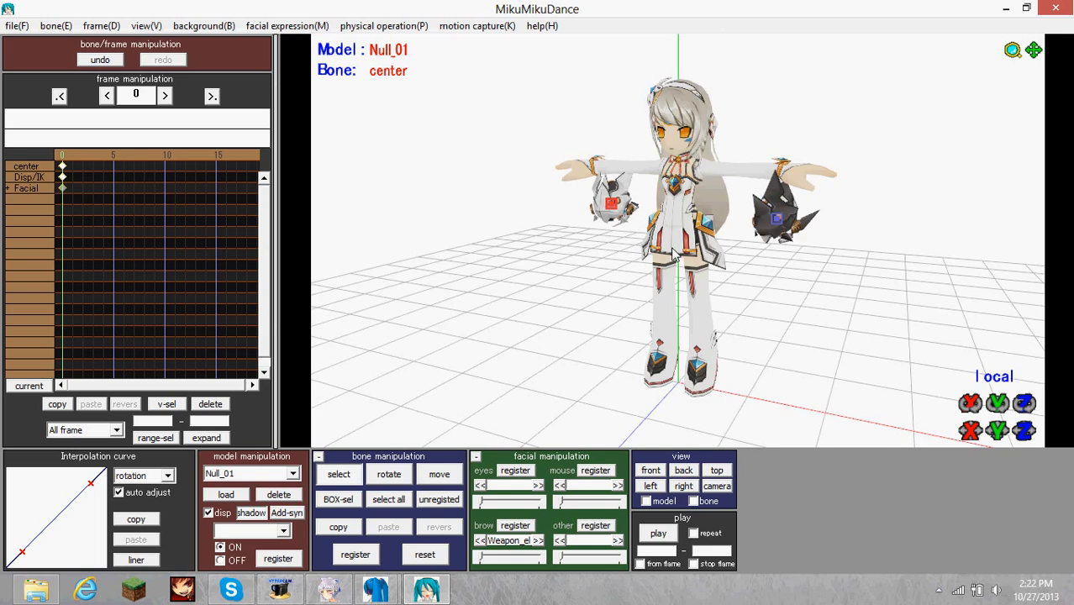
{"action": "right_click_drag", "start_coordinate": [671, 254], "coordinate": [649, 267]}
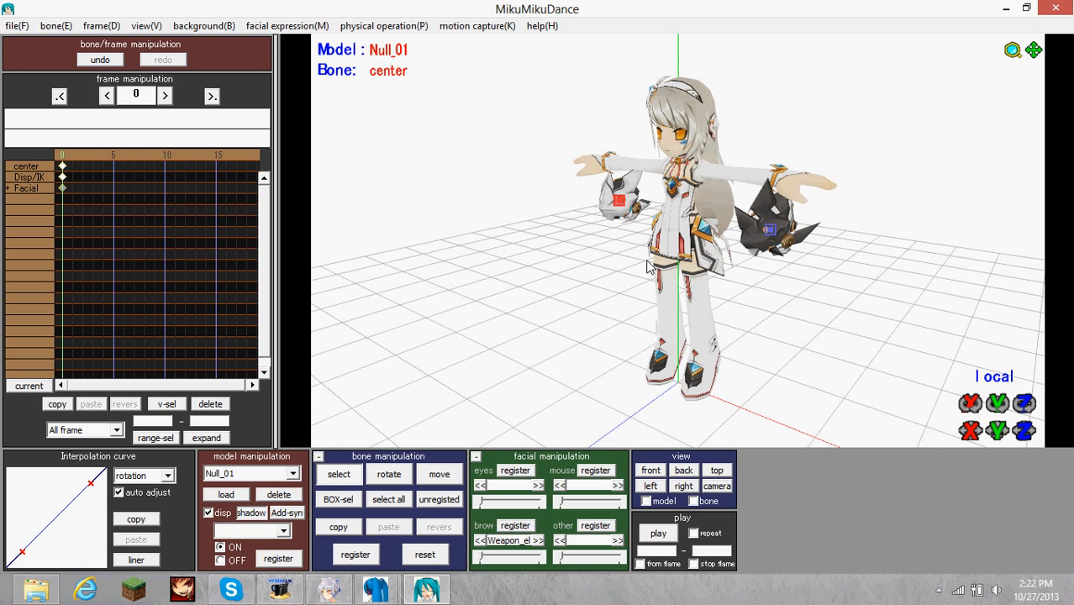